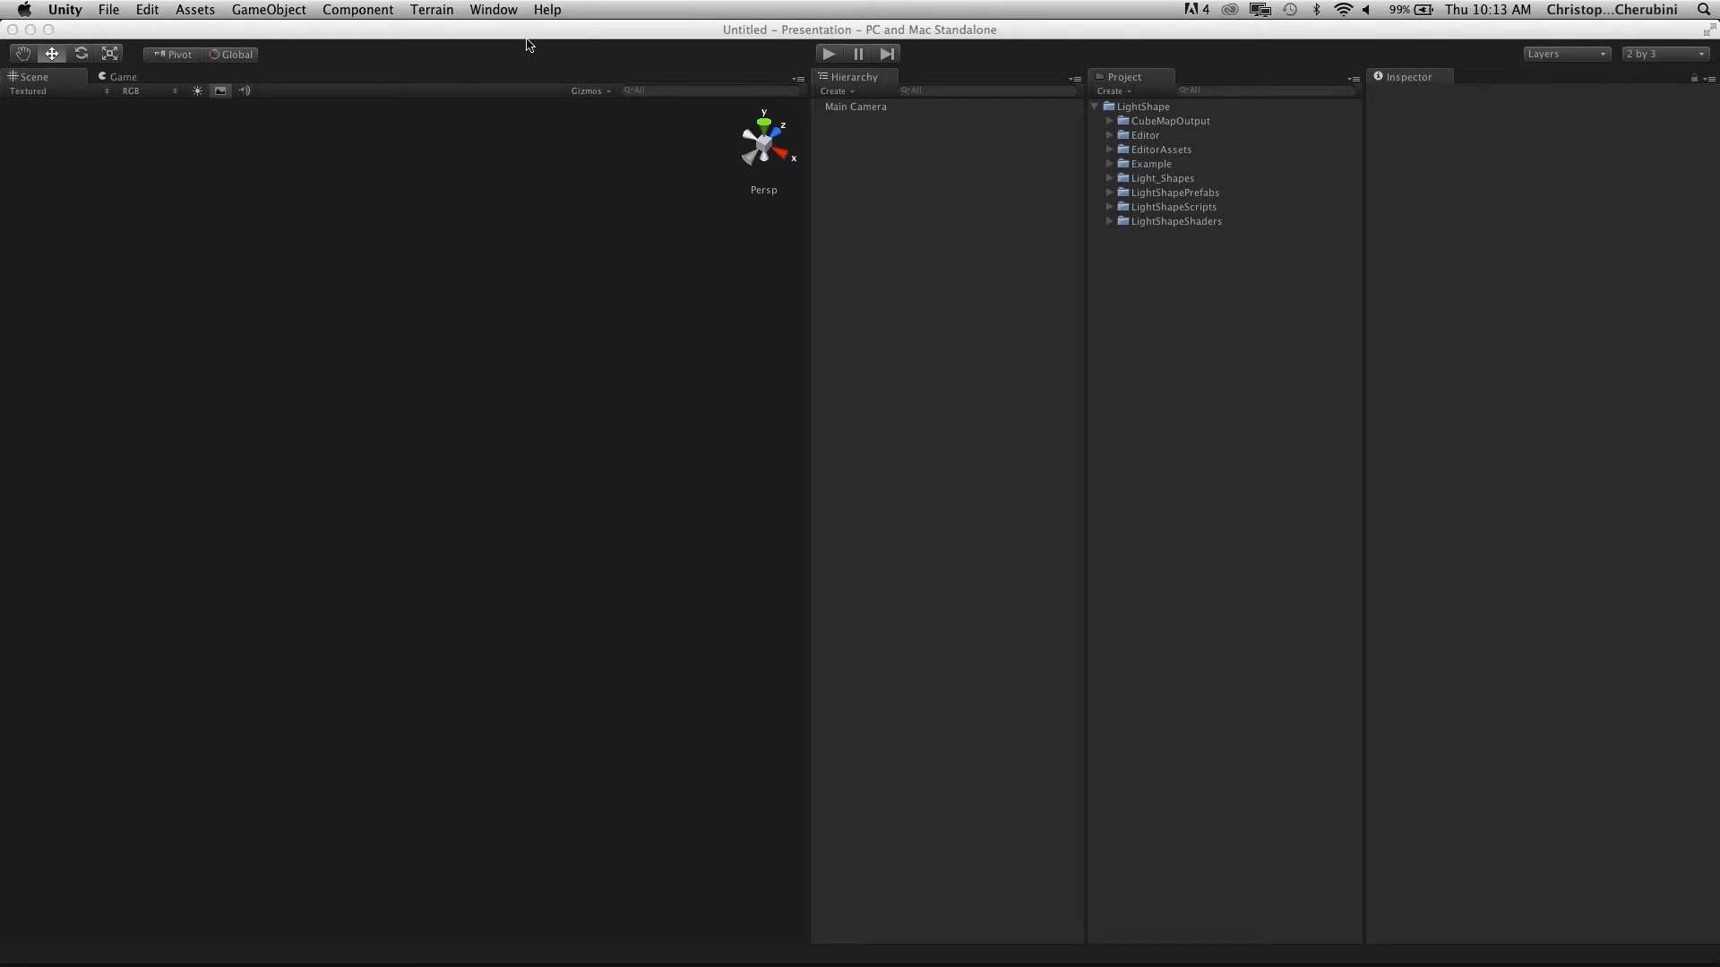
Create a LightShape setup in the empty scene through the LightShape window and remove it from the scene again
left_click(491, 9)
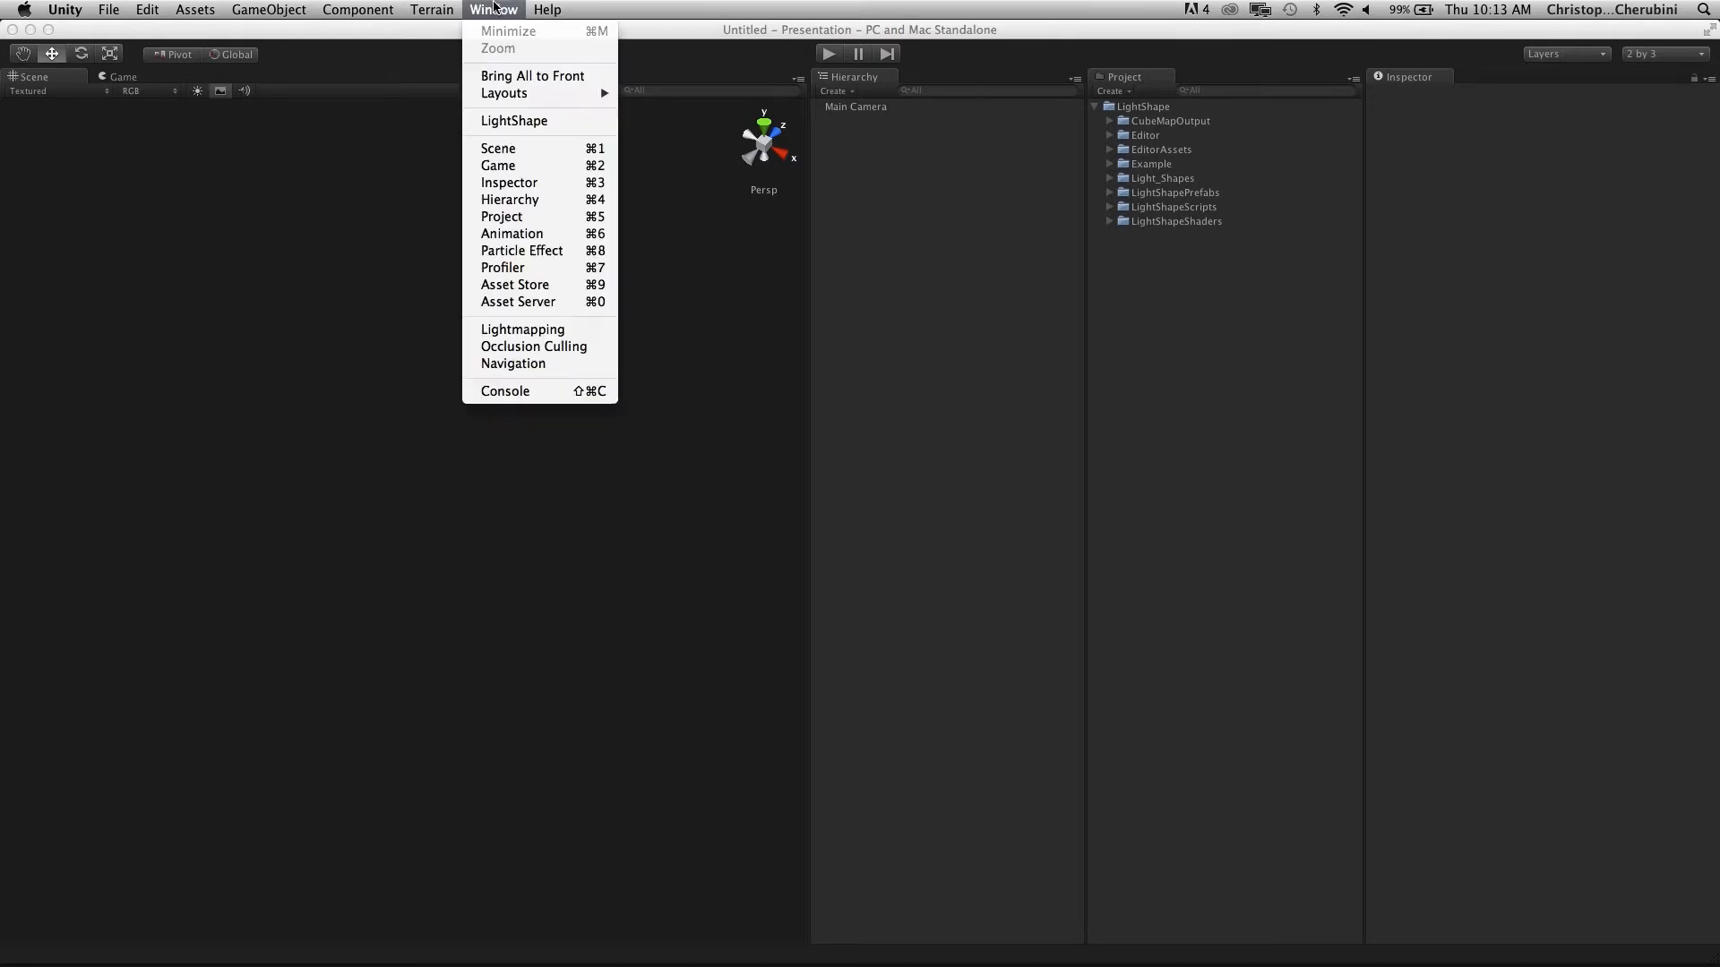
left_click(523, 122)
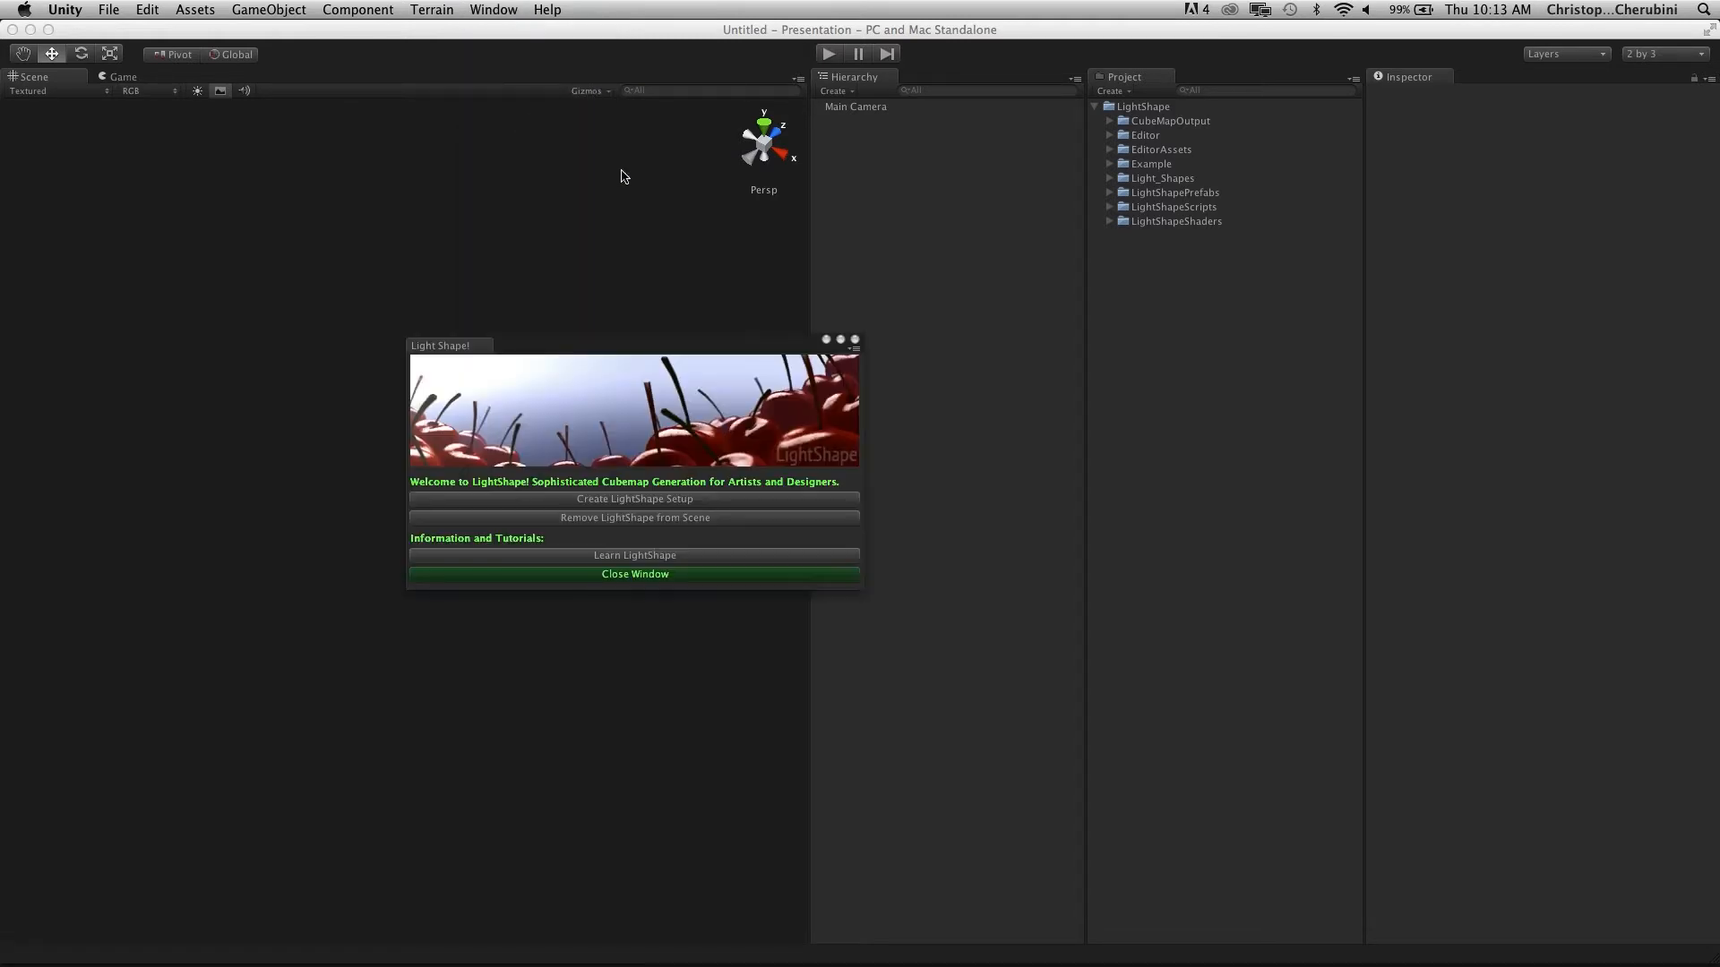
left_click_drag(756, 338, 809, 381)
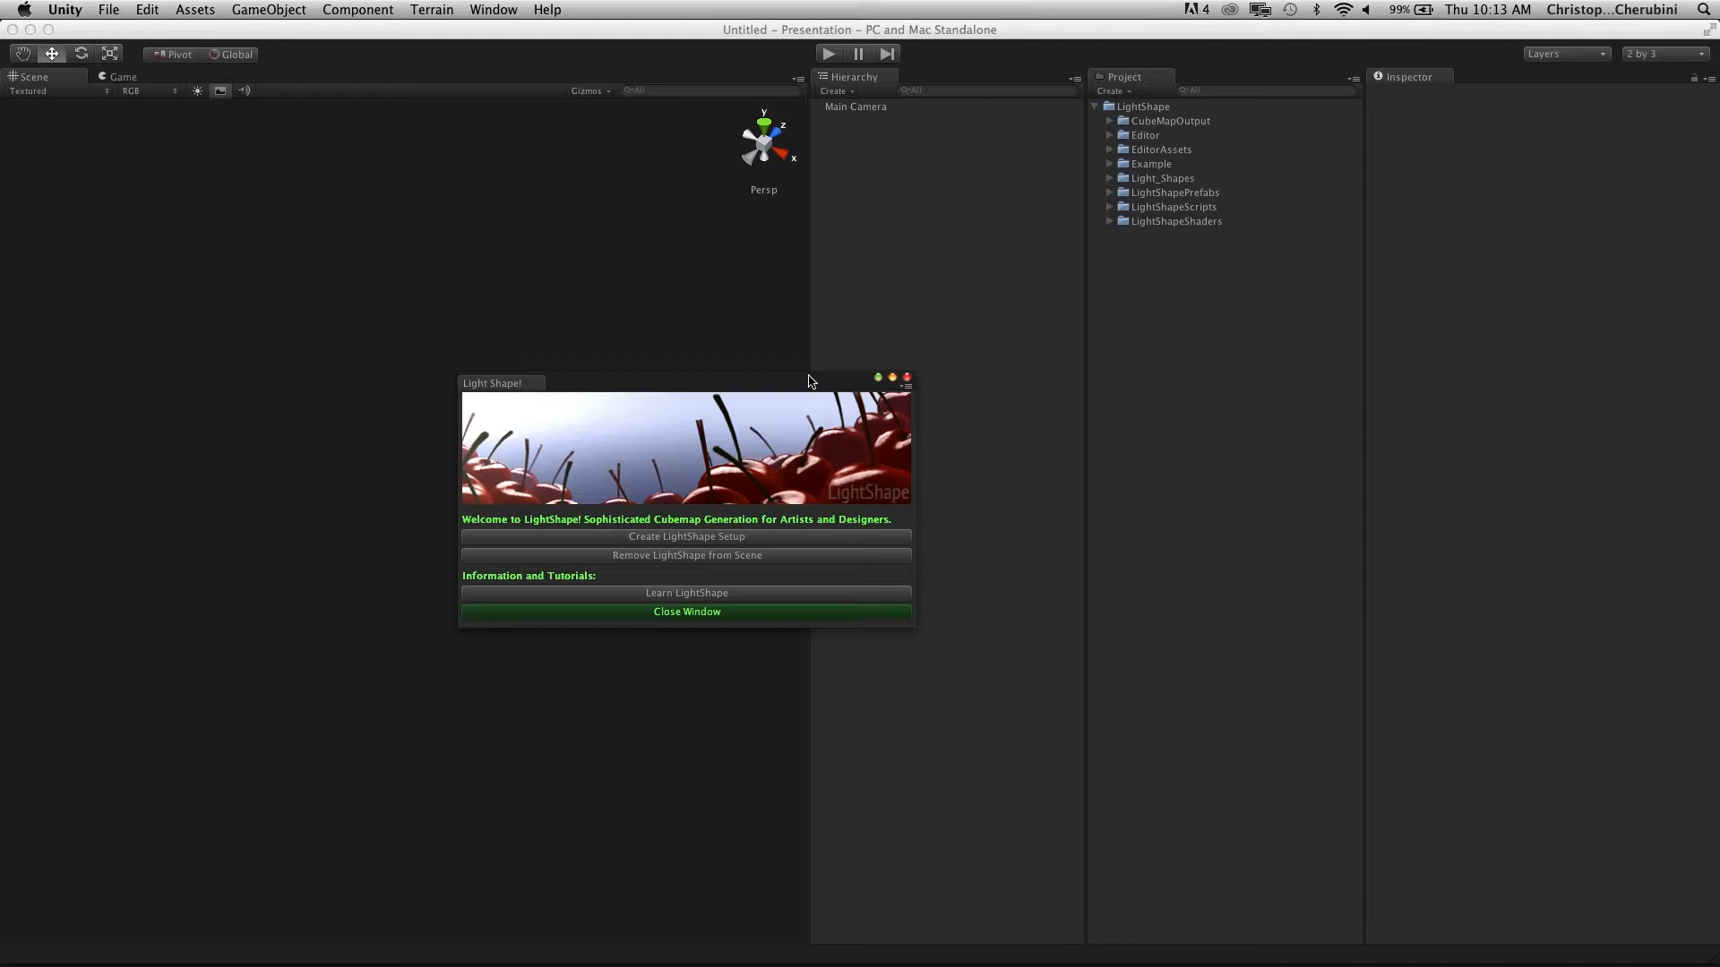
left_click(692, 538)
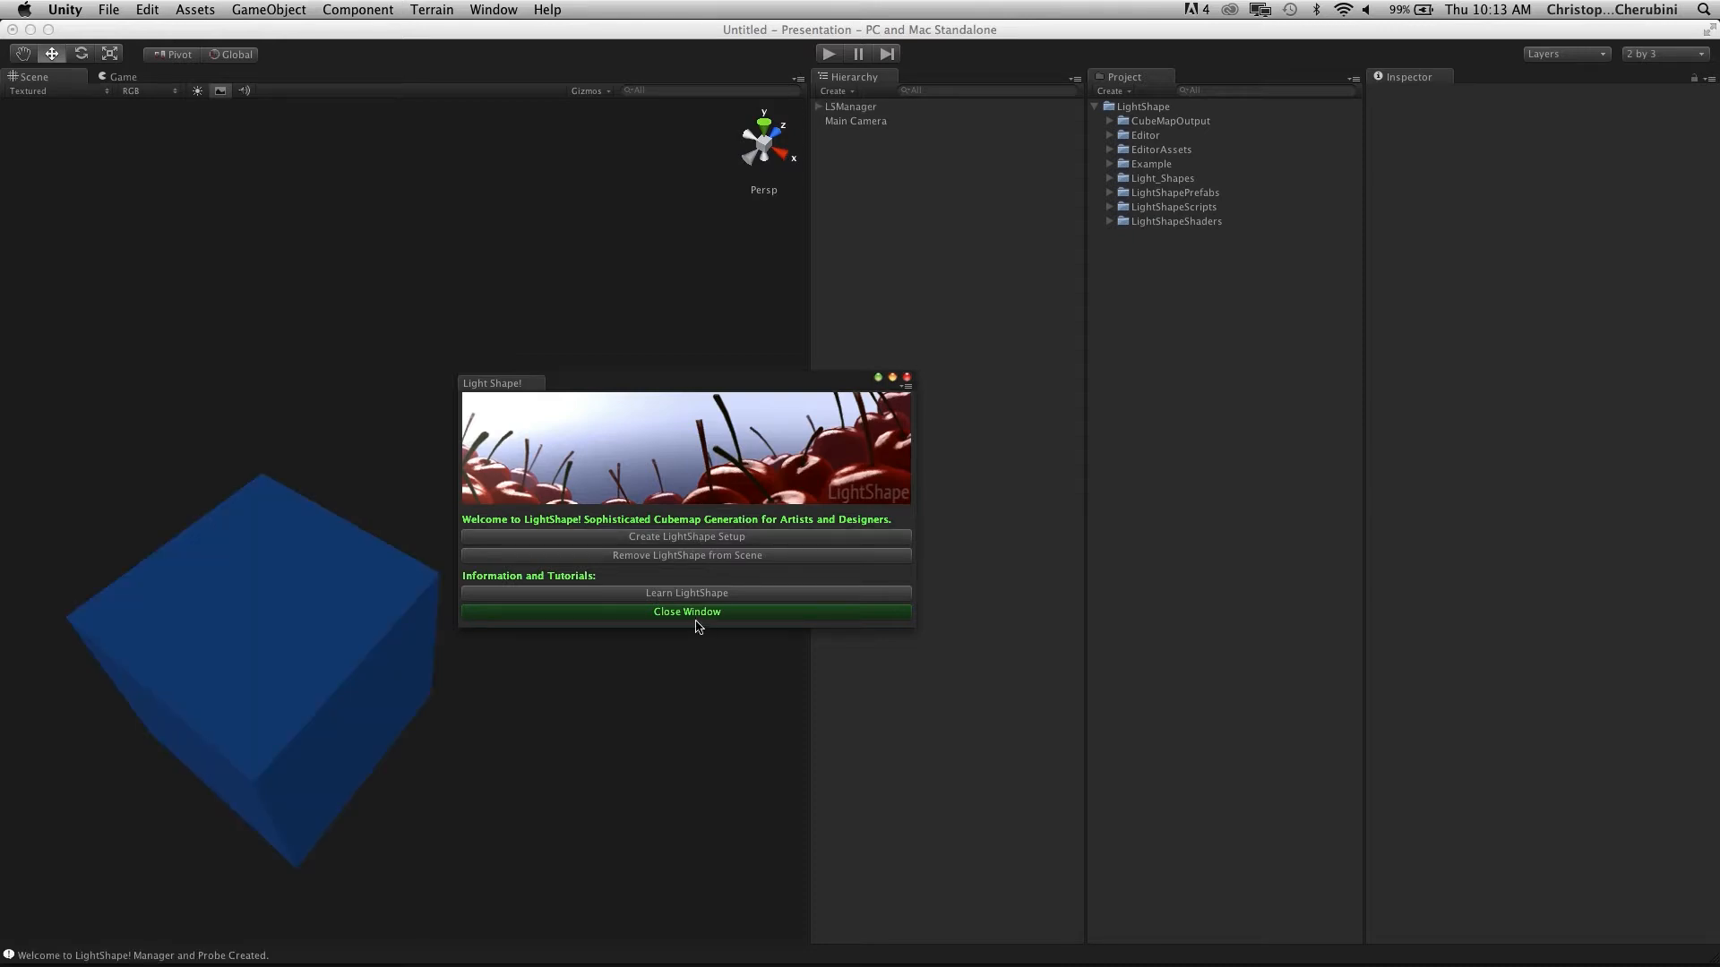
left_click(677, 557)
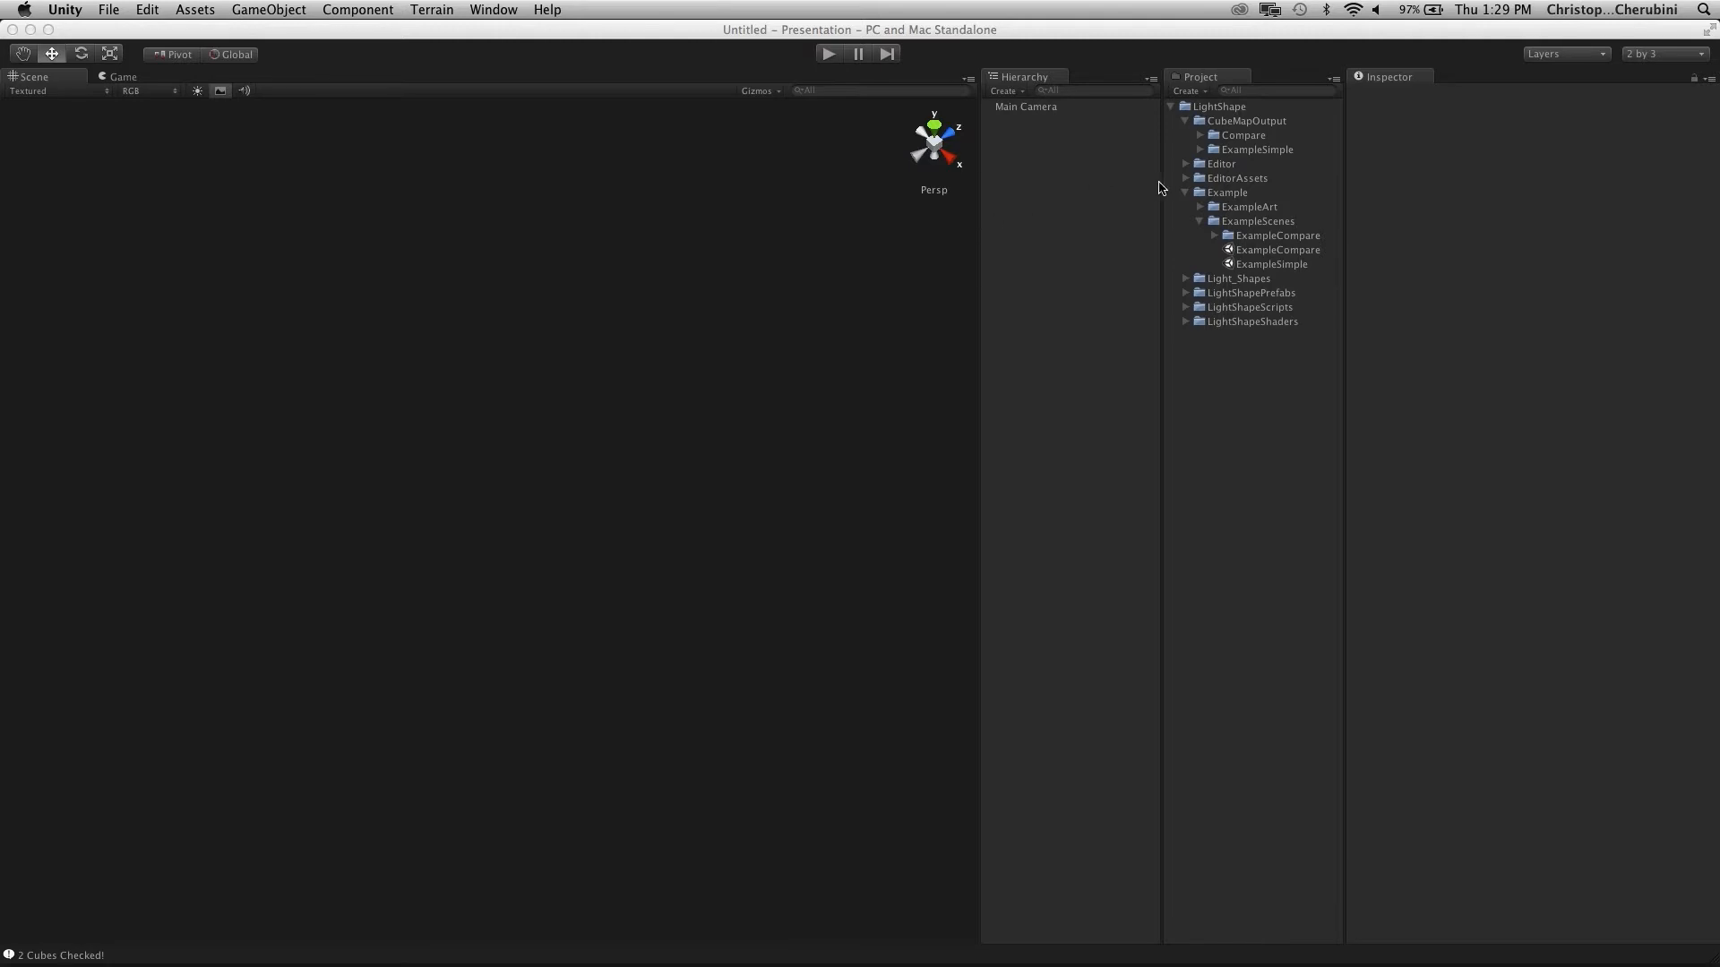
Open the ExampleCompare scene and inspect the settings of LSManager and its two probes
double_click(1260, 250)
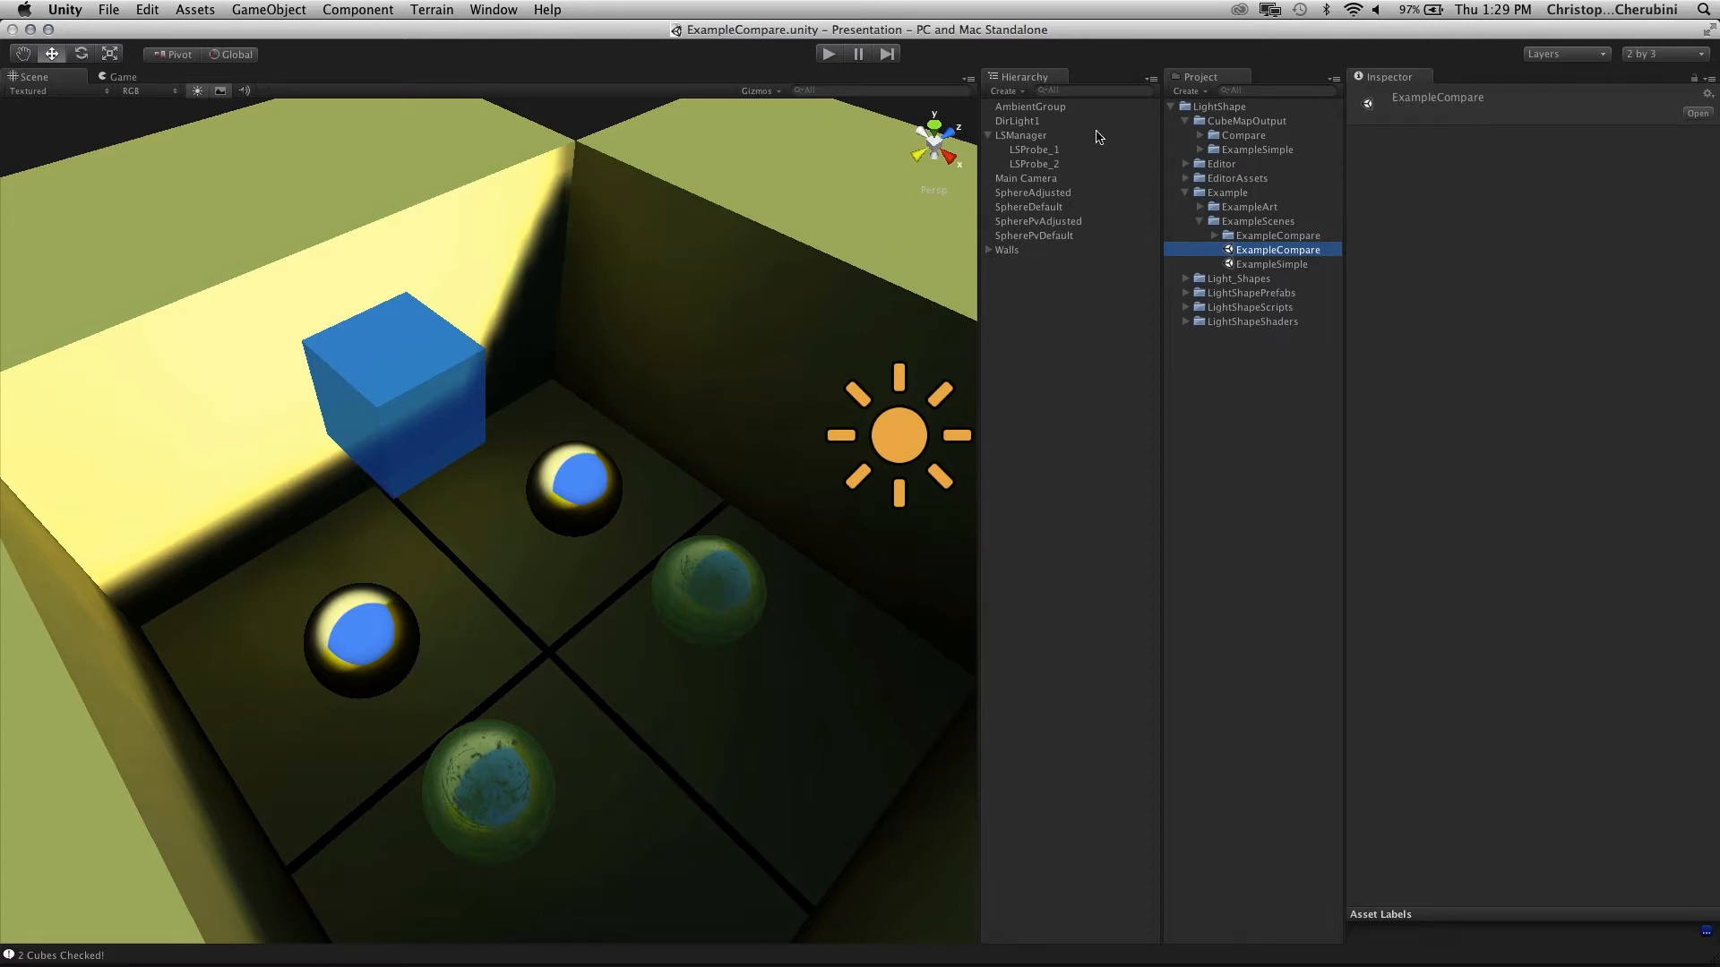
left_click(1026, 135)
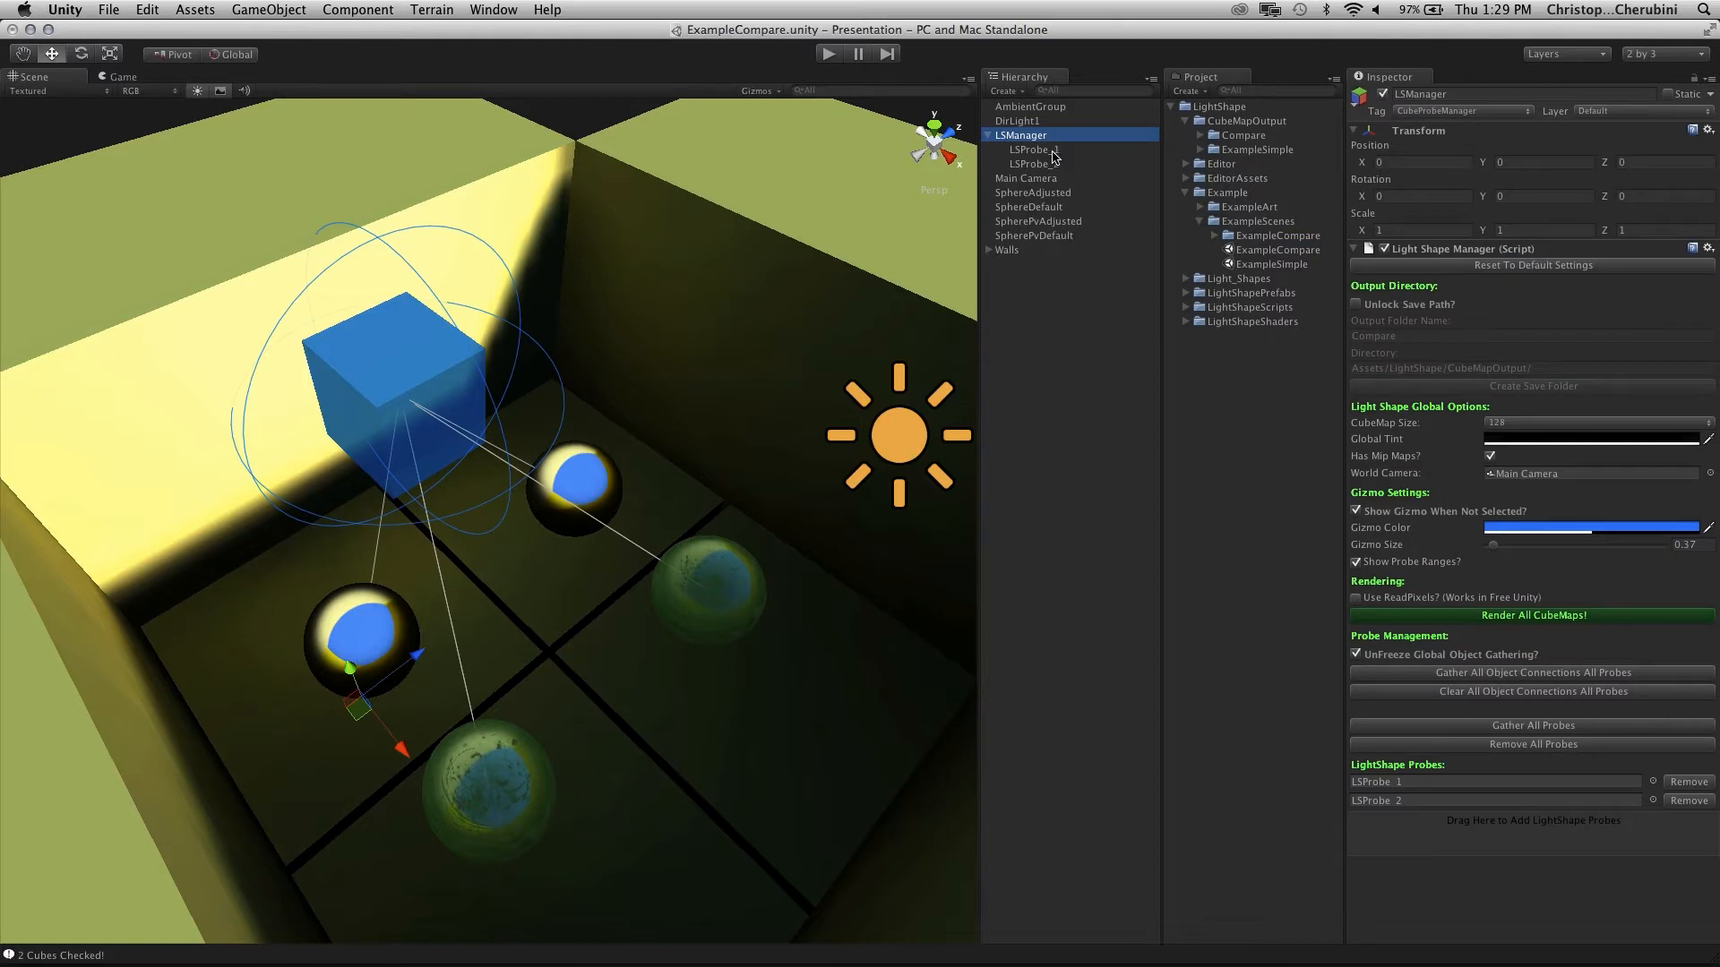
left_click(1039, 150)
left_click(1053, 165)
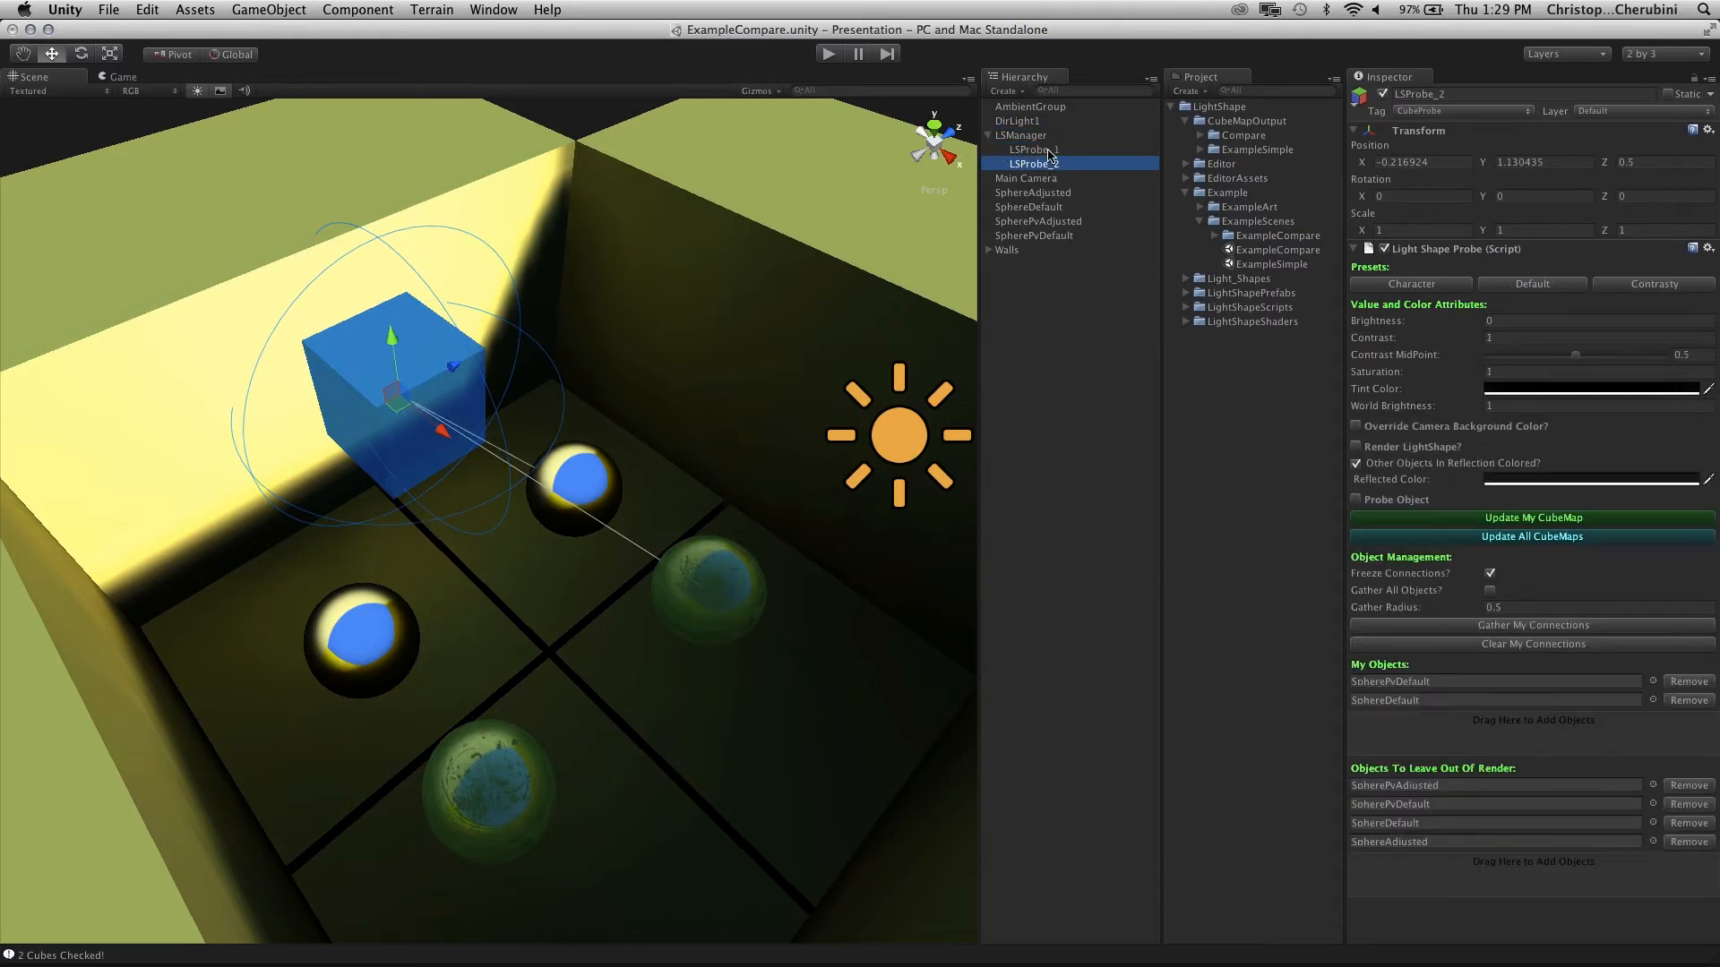
left_click(1053, 150)
left_click(1039, 135)
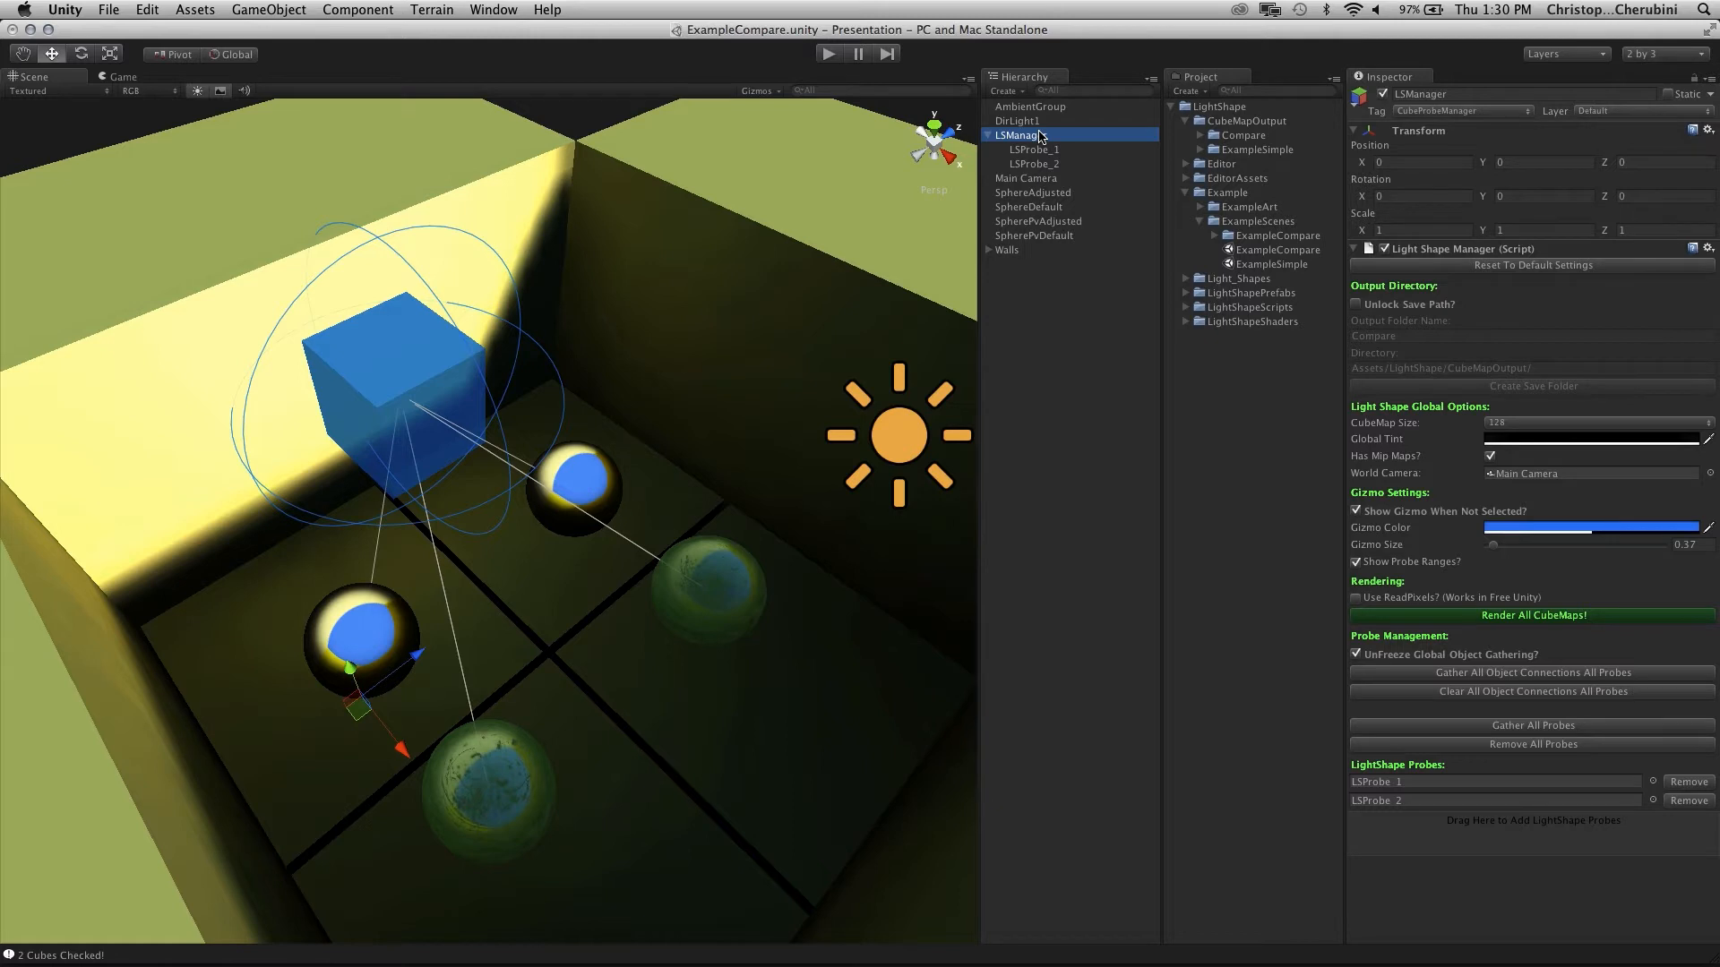
Delete LSProbe_1 from the scene and refresh LSManager's probe list with Gather All Probes
left_click(1044, 151)
key("super+BackSpace")
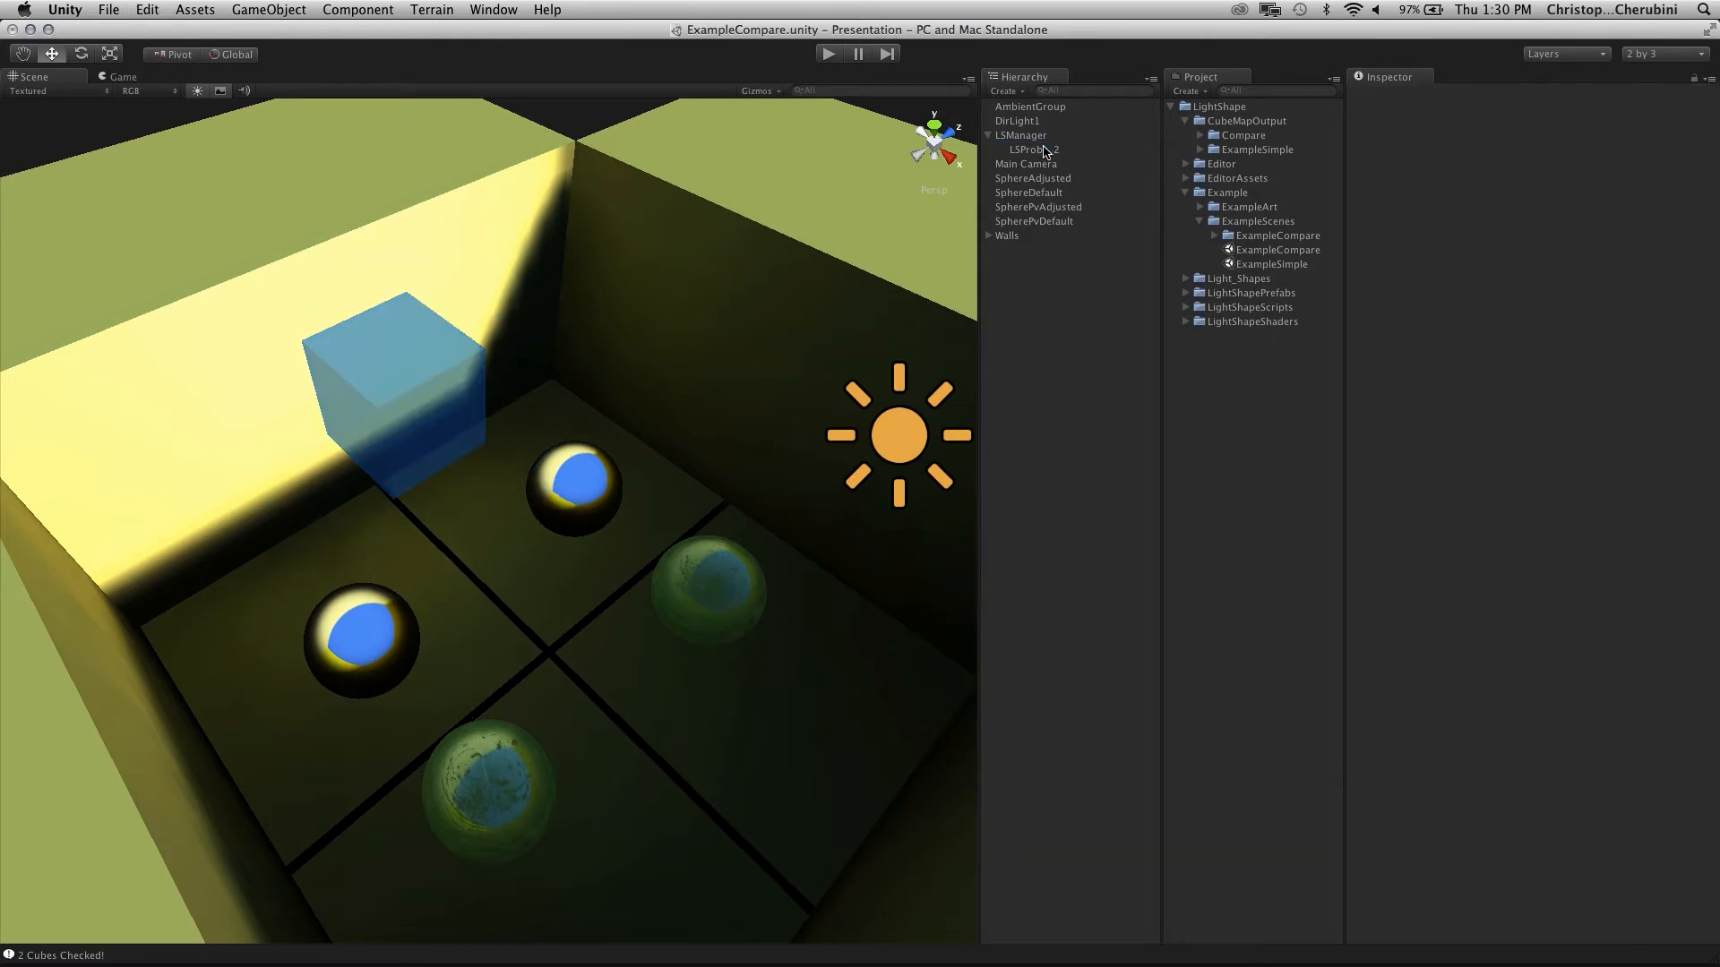
left_click(1046, 136)
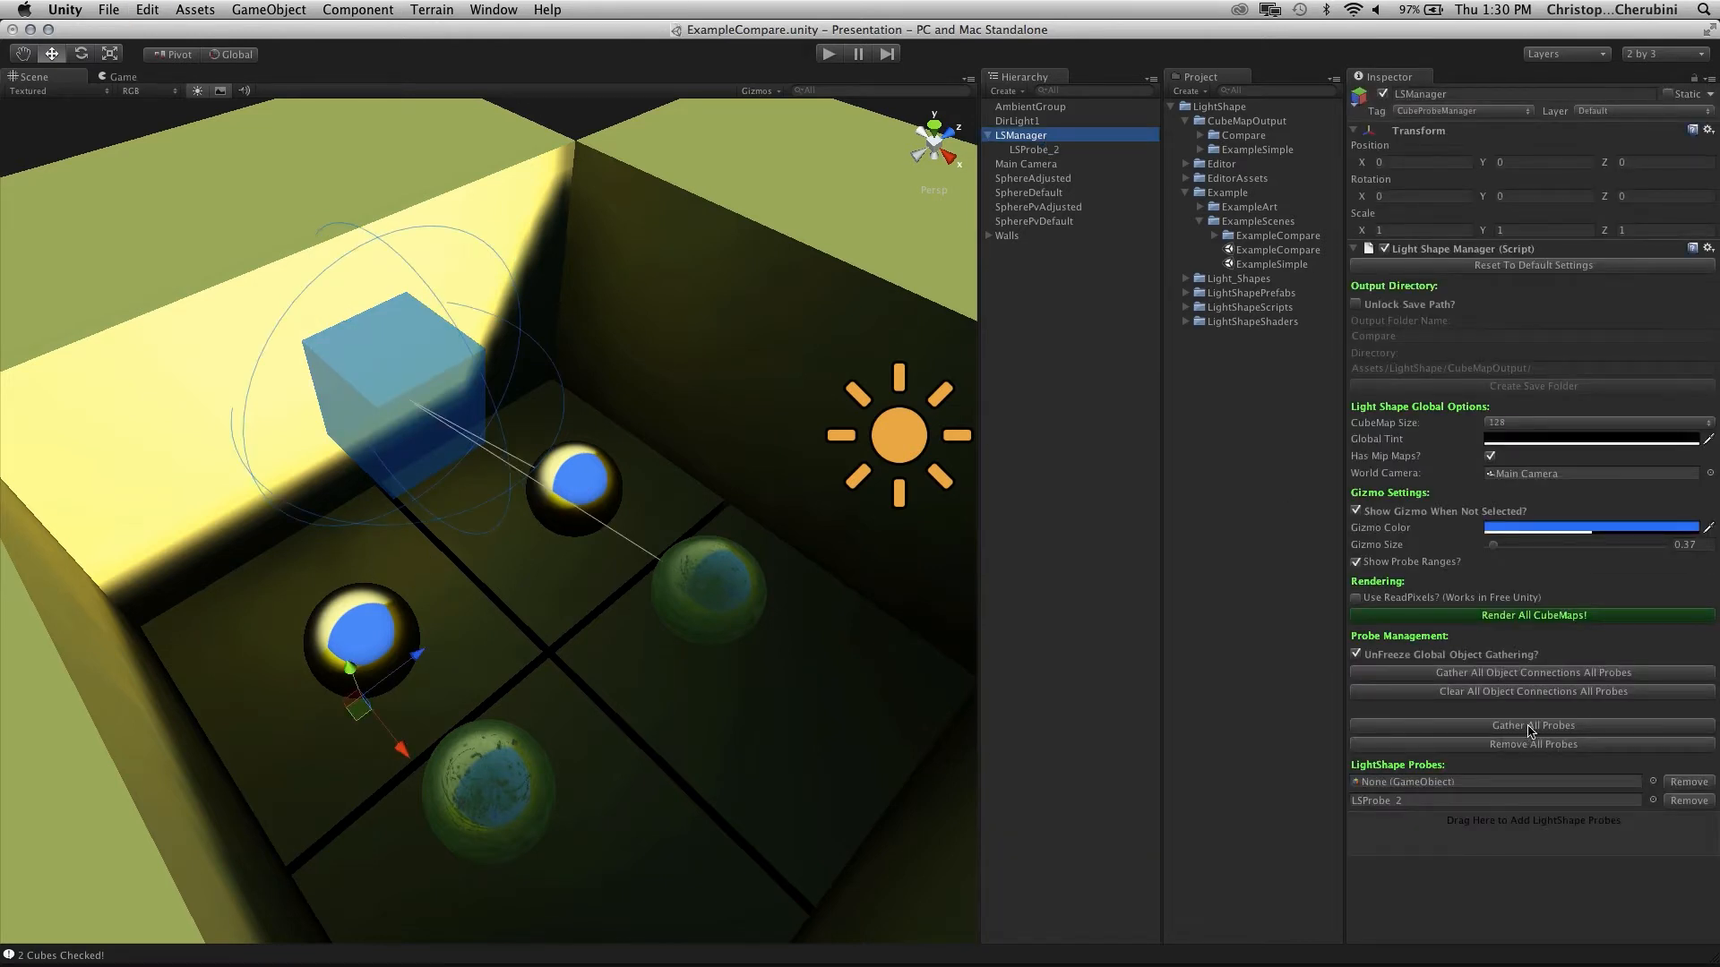
left_click(1533, 725)
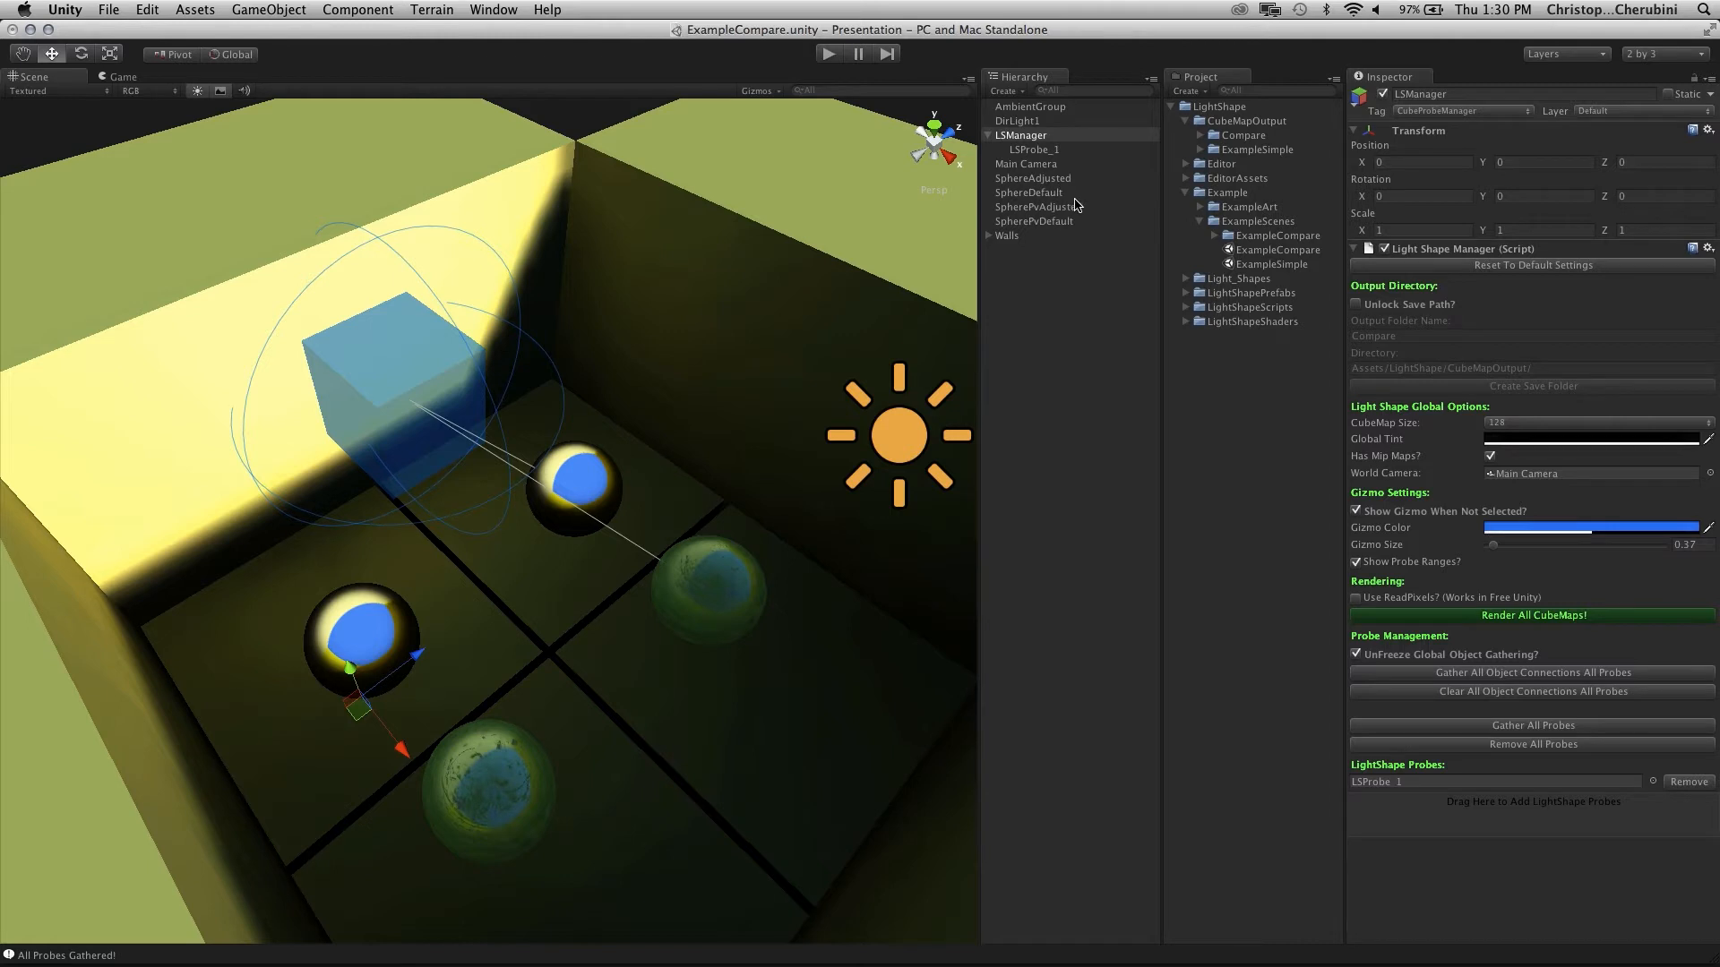
Turn off Freeze Connections on the remaining probe, gather its connections, and repeat the gathering for all probes from LSManager
left_click(1035, 151)
left_click(1490, 574)
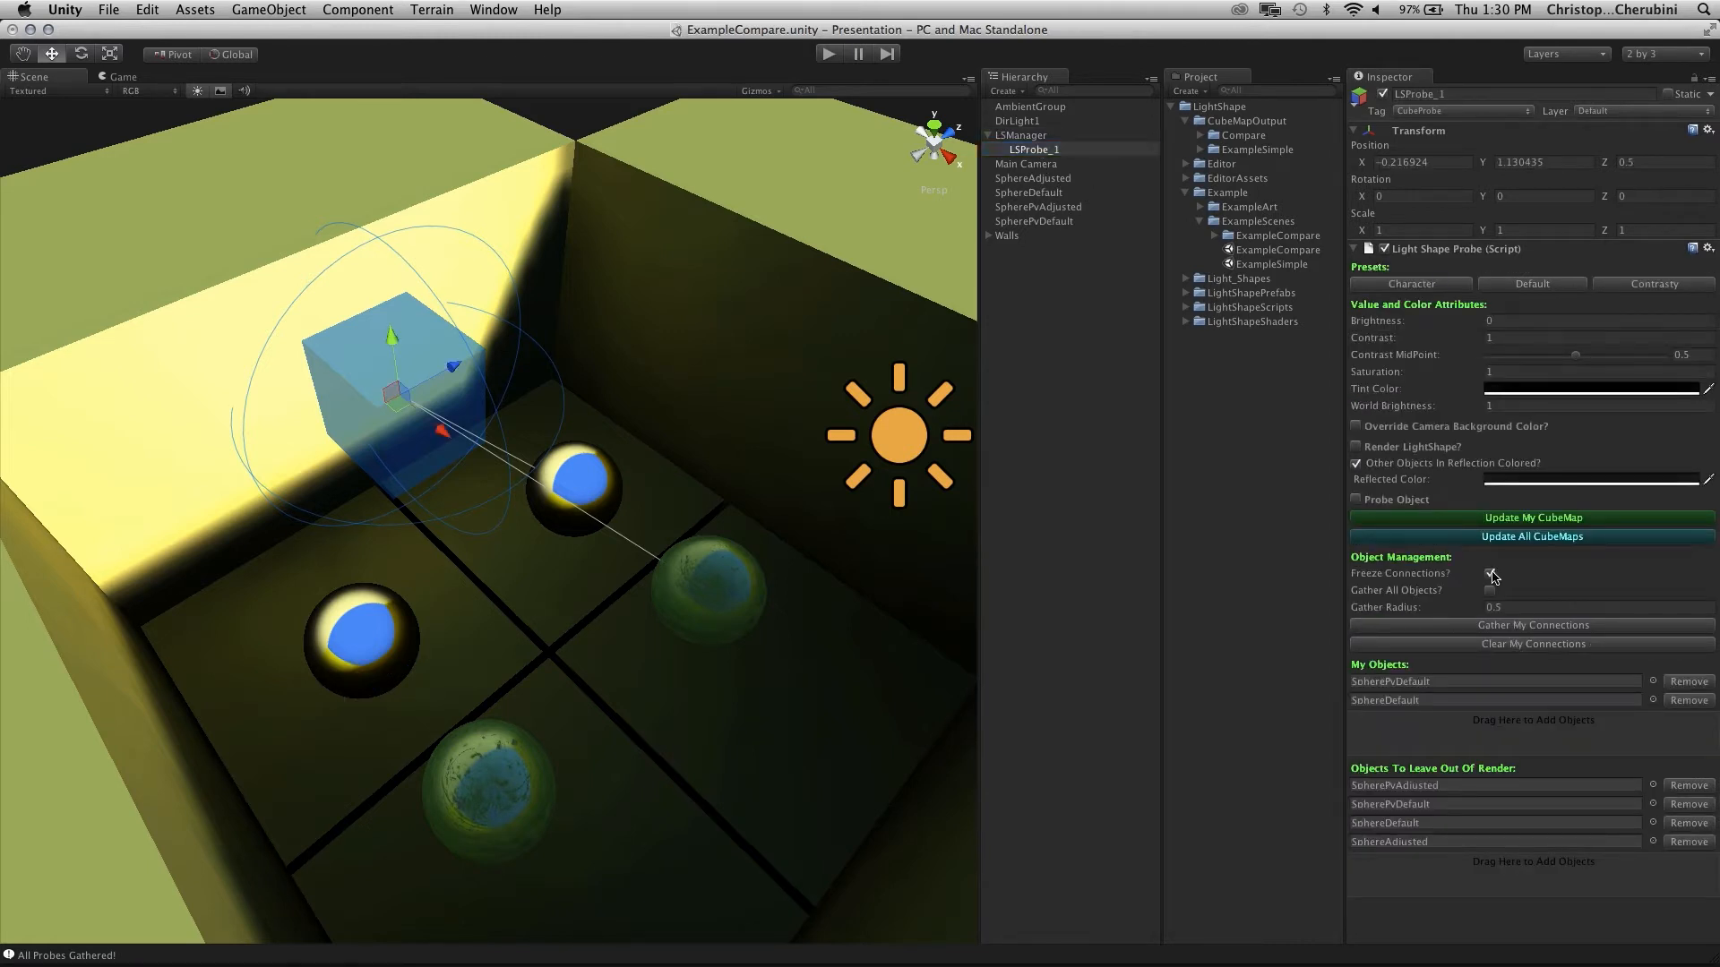
left_click(1542, 627)
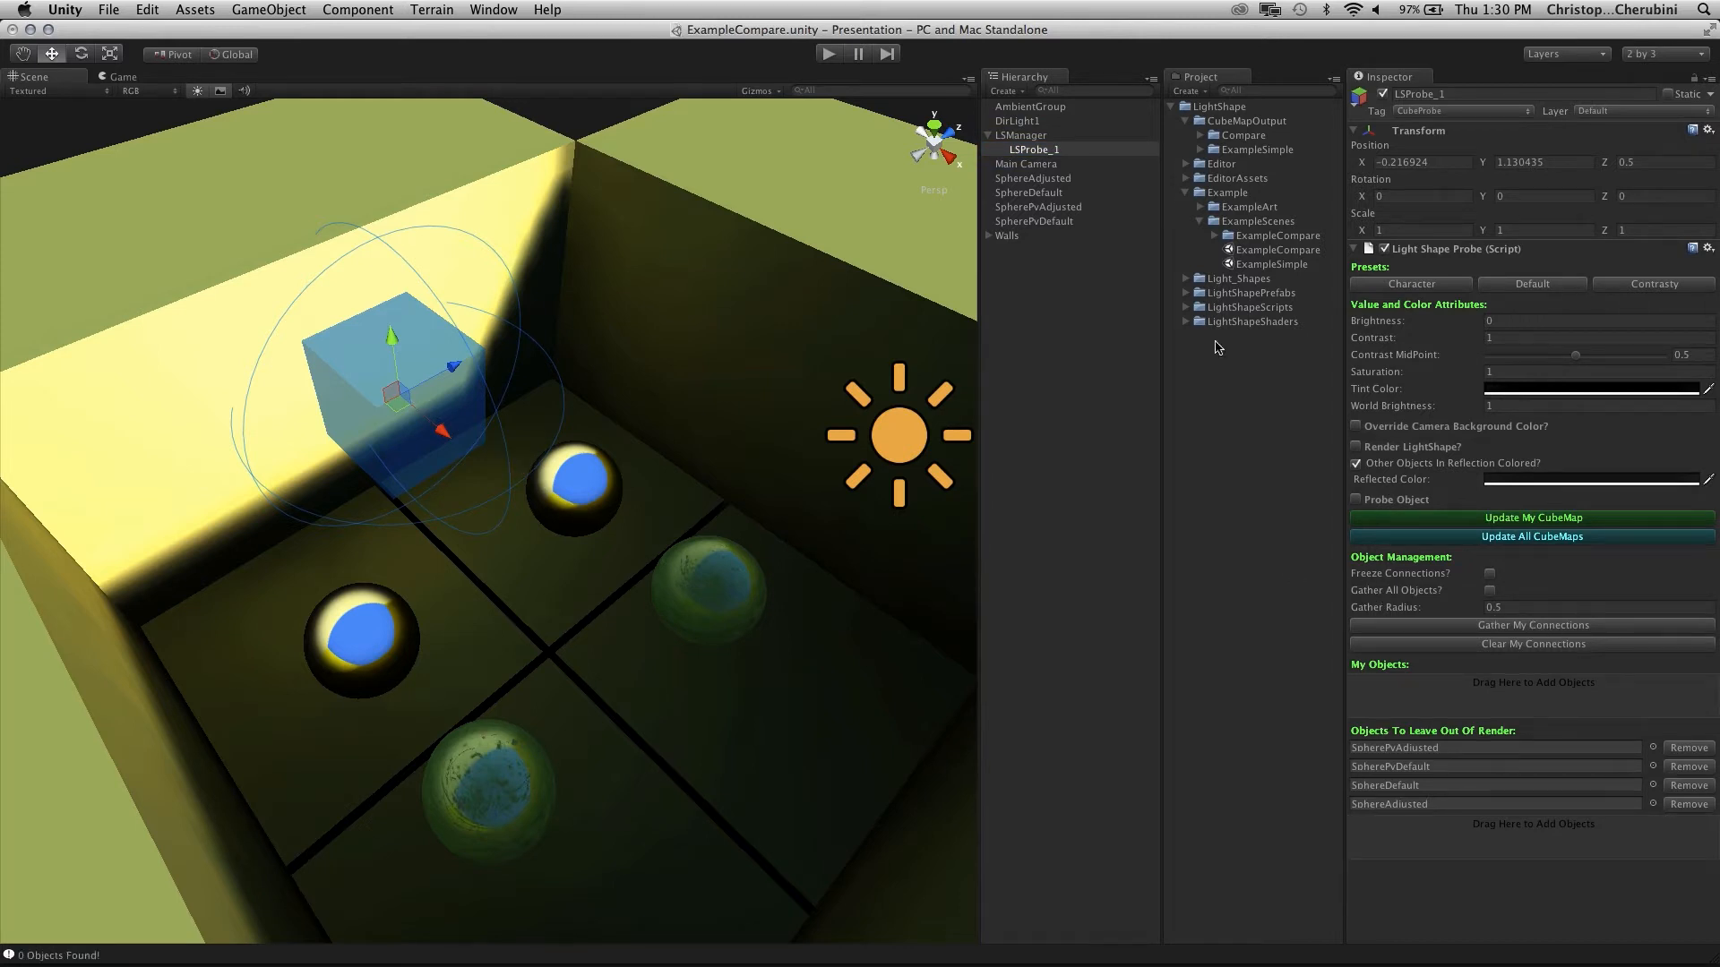
left_click(1050, 138)
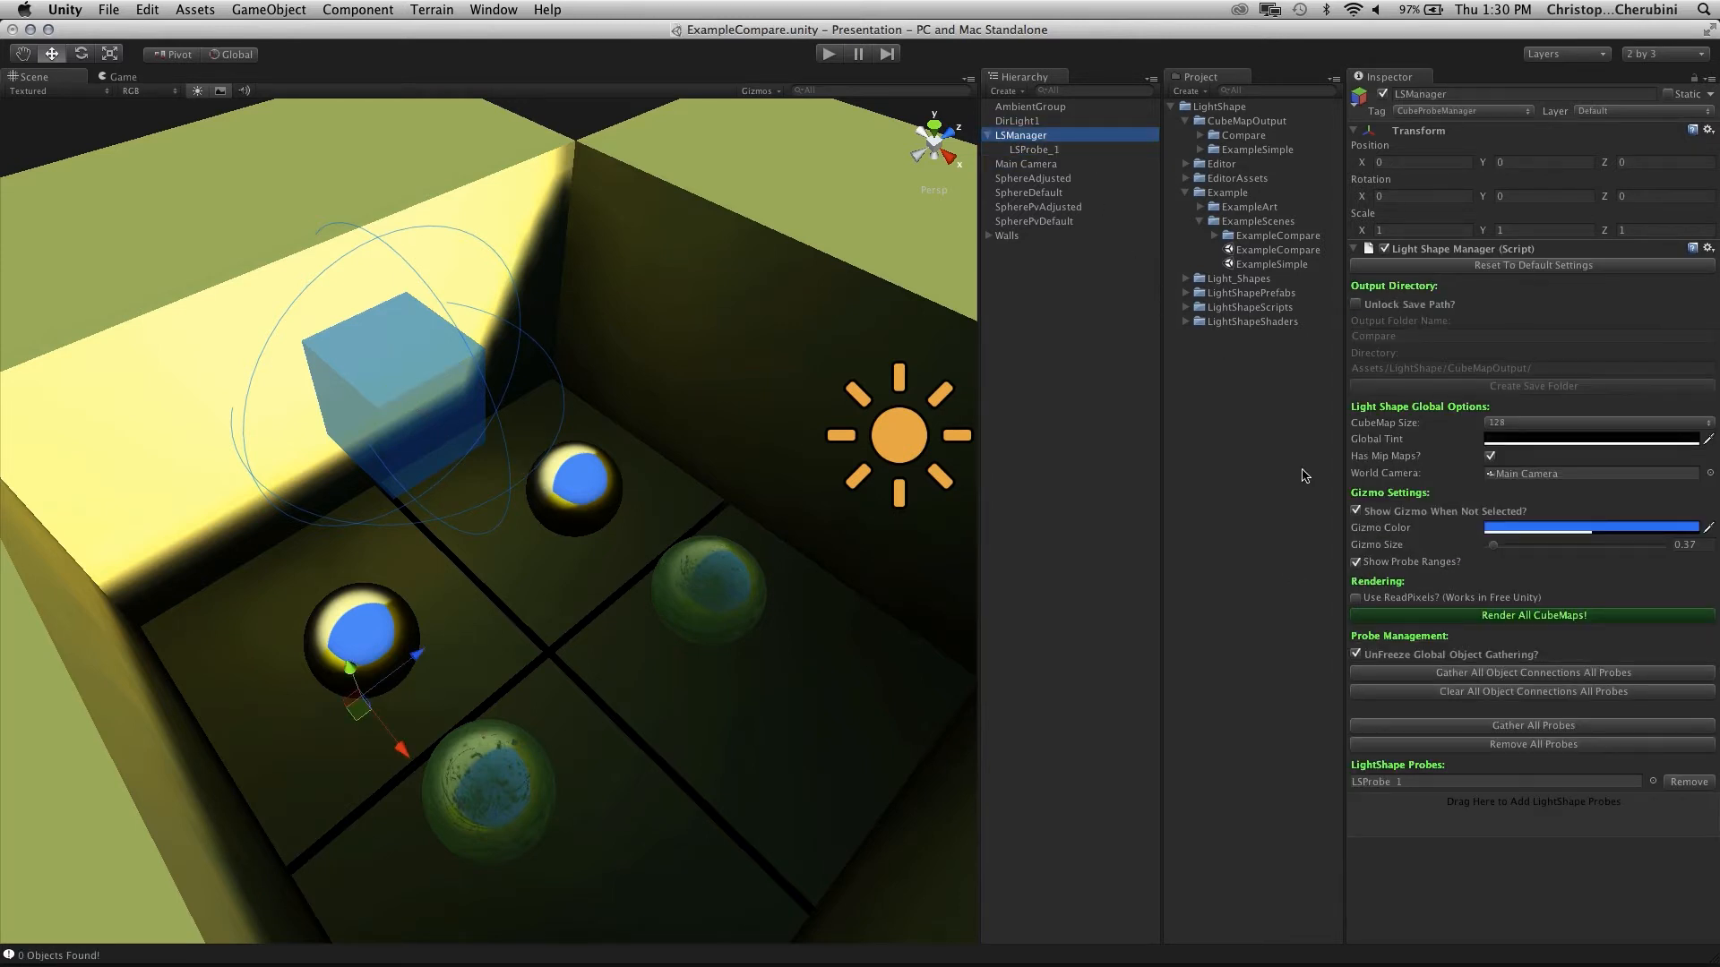
left_click(1559, 674)
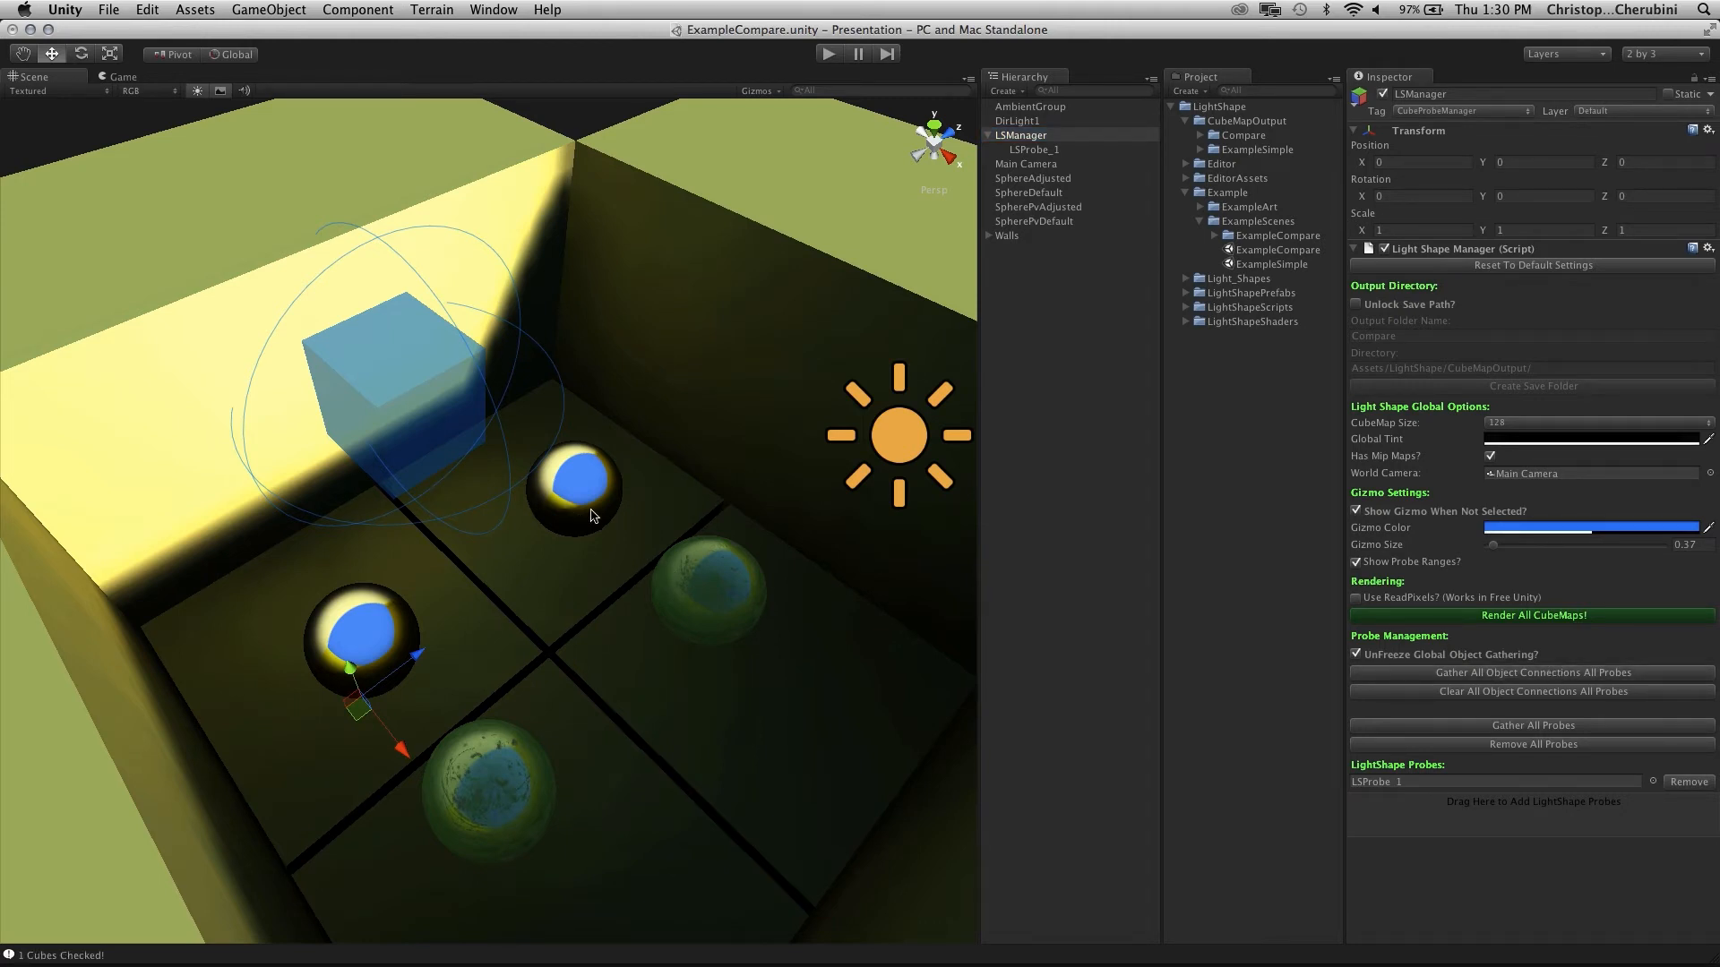
Set LSProbe_1's Gather Radius to 1.25 and gather its object connections
left_click_drag(690, 492, 667, 456, "alt")
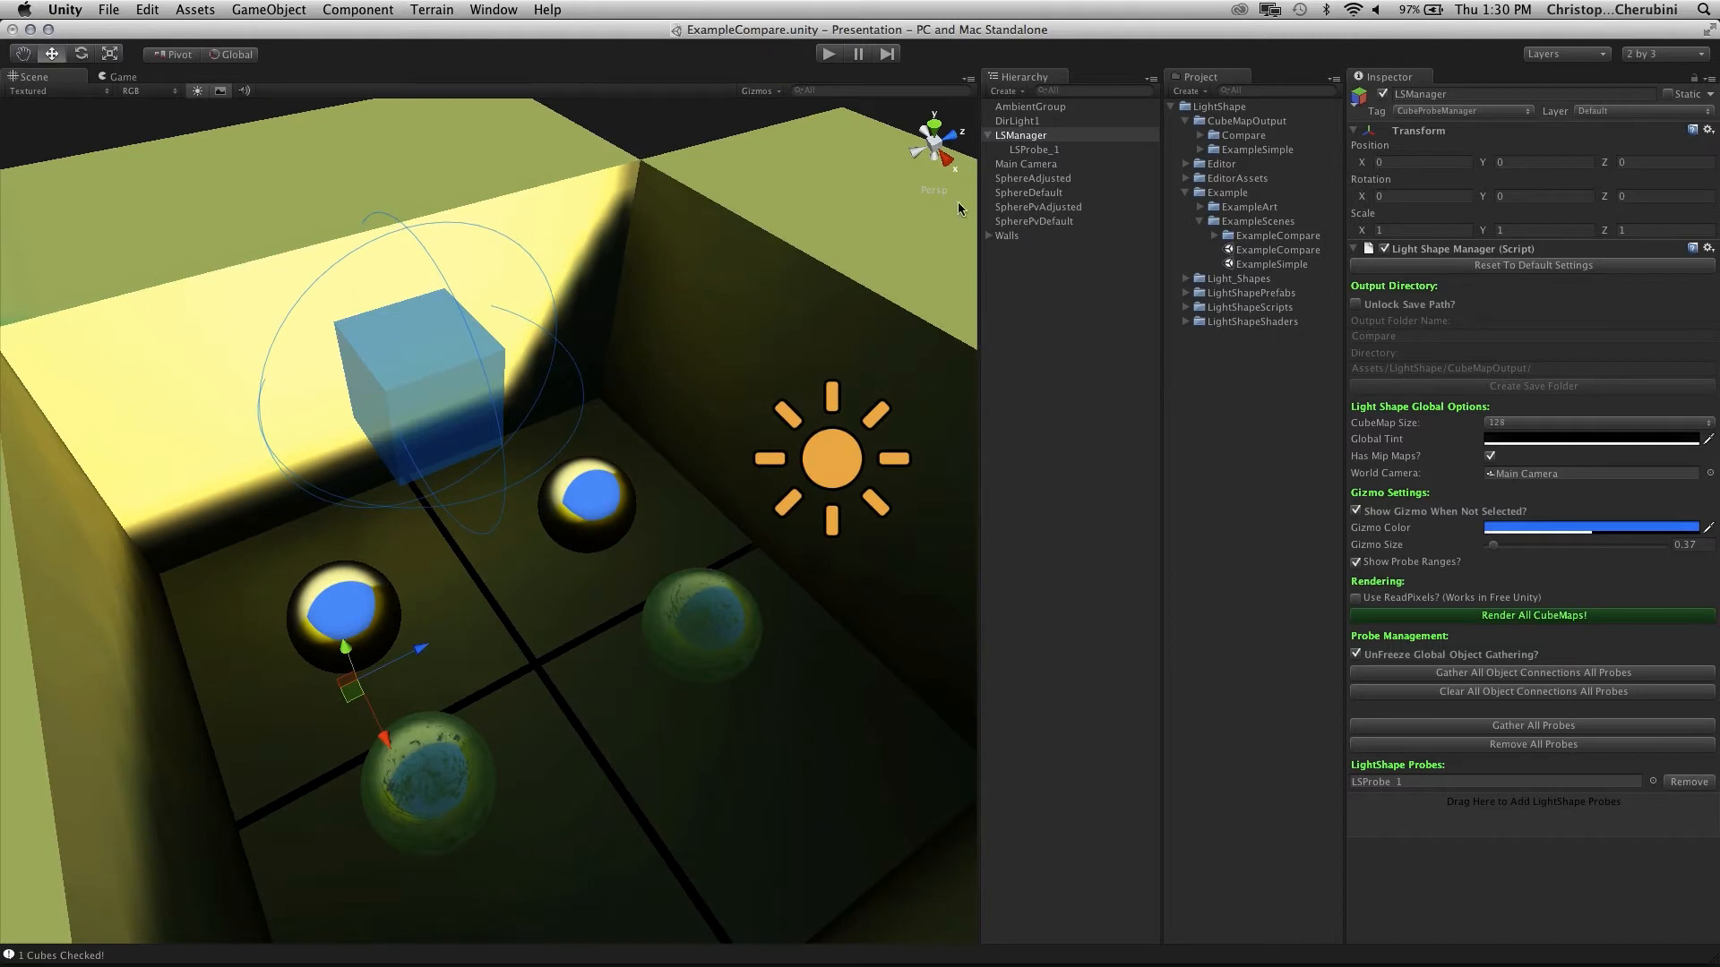
left_click(1018, 151)
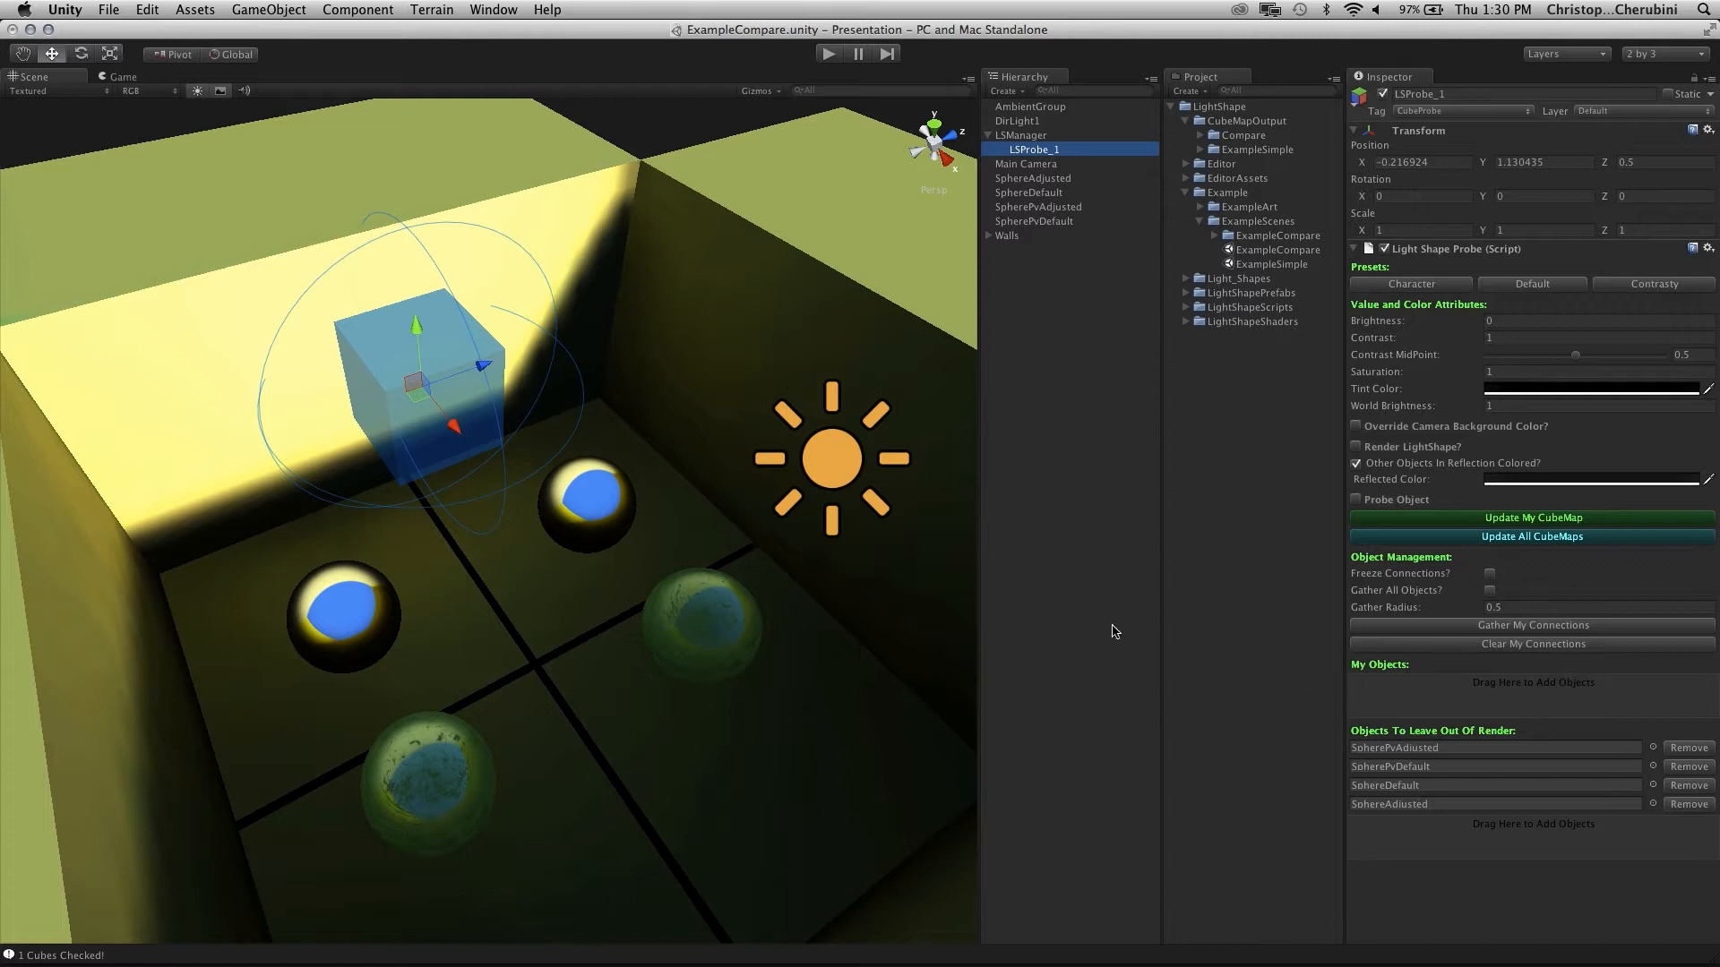
left_click_drag(344, 448, 583, 419, "alt")
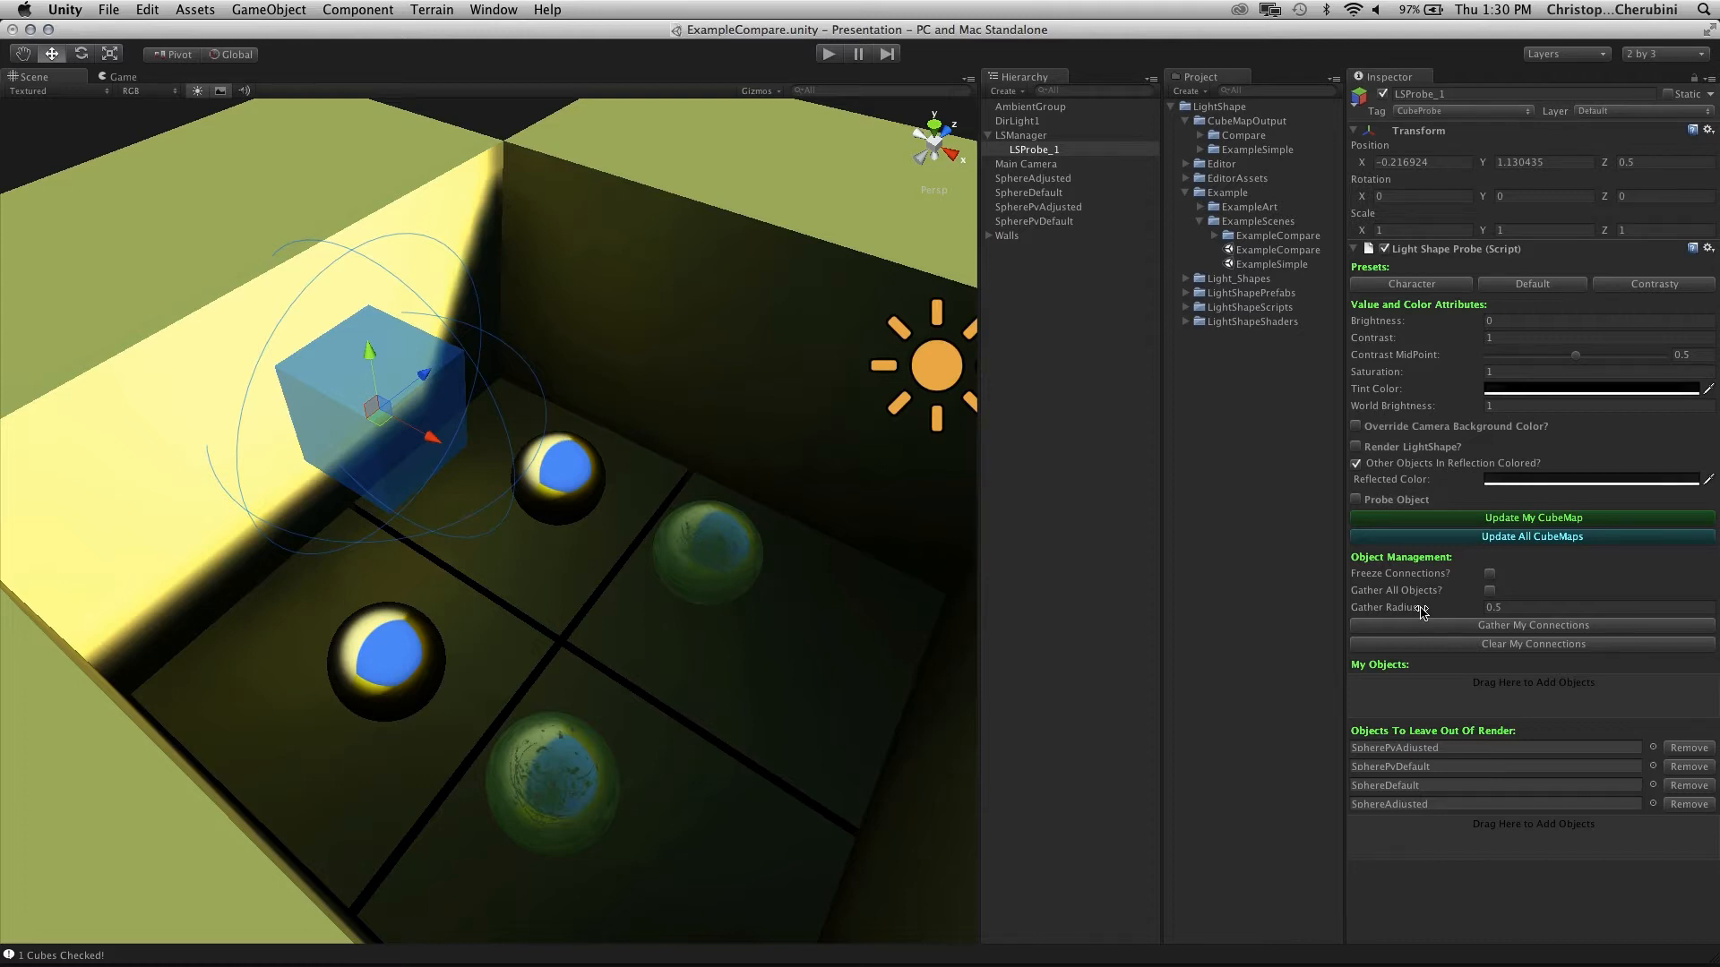
left_click_drag(1408, 610, 1437, 611)
left_click(1494, 627)
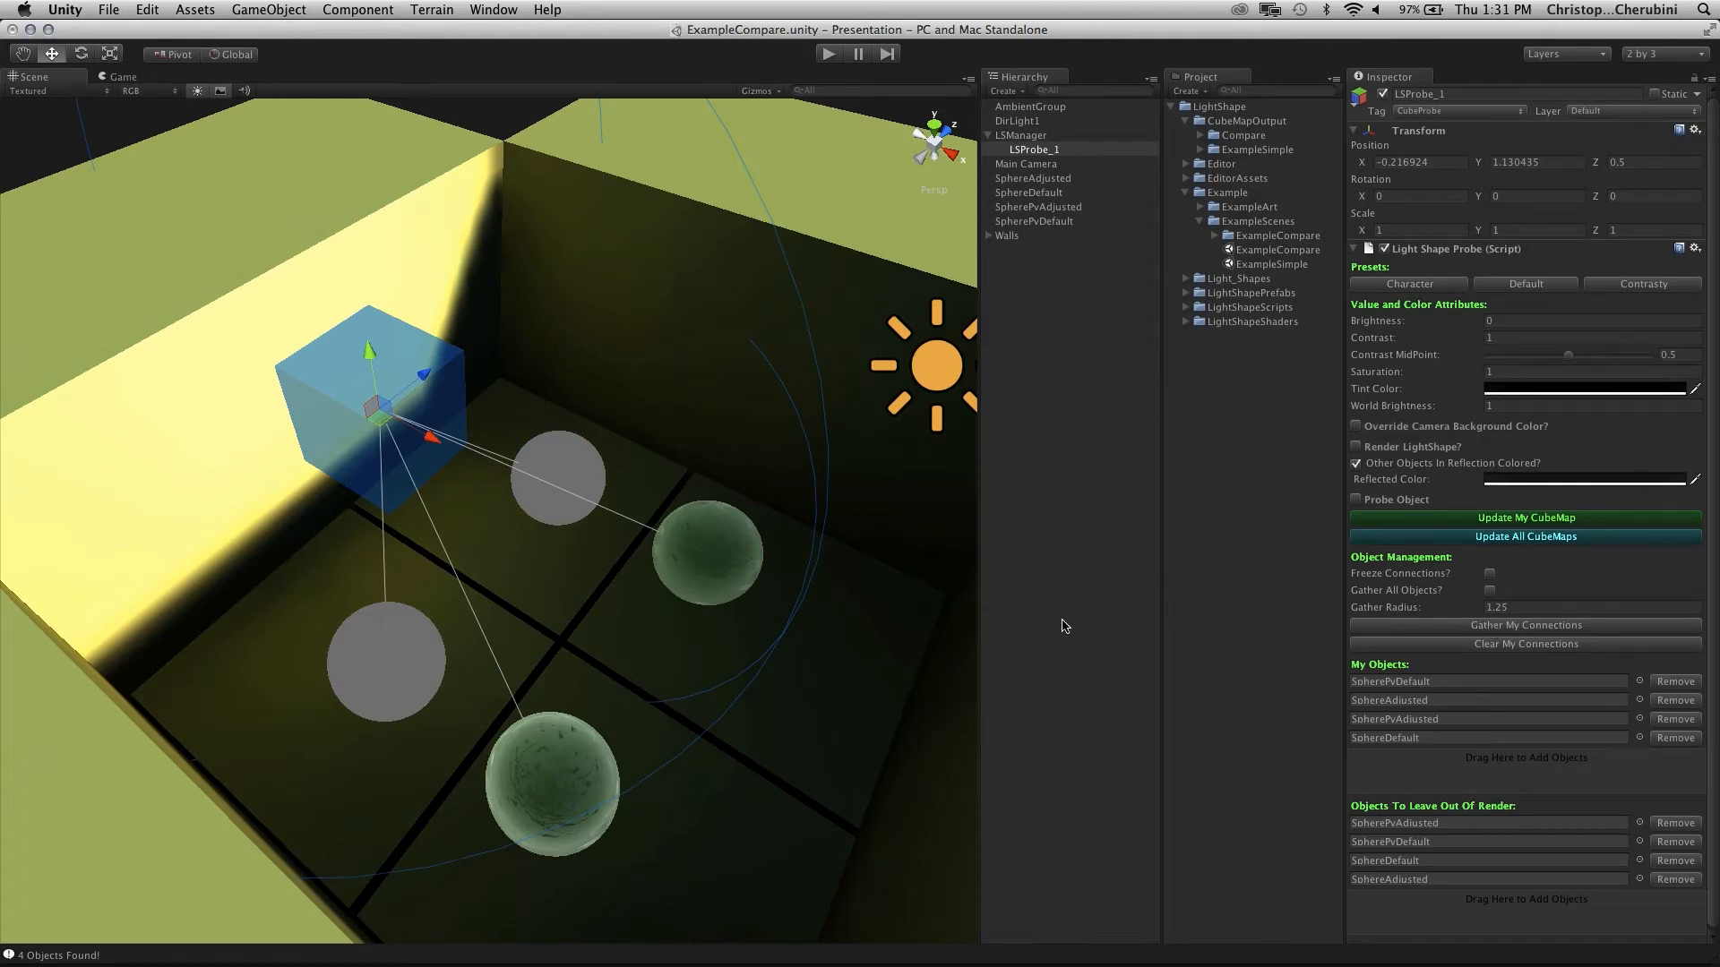
Clear and regather LSProbe_1's connections using a Gather Radius of 0.5 with Gather All Objects enabled
left_click_drag(651, 535, 428, 478, "alt")
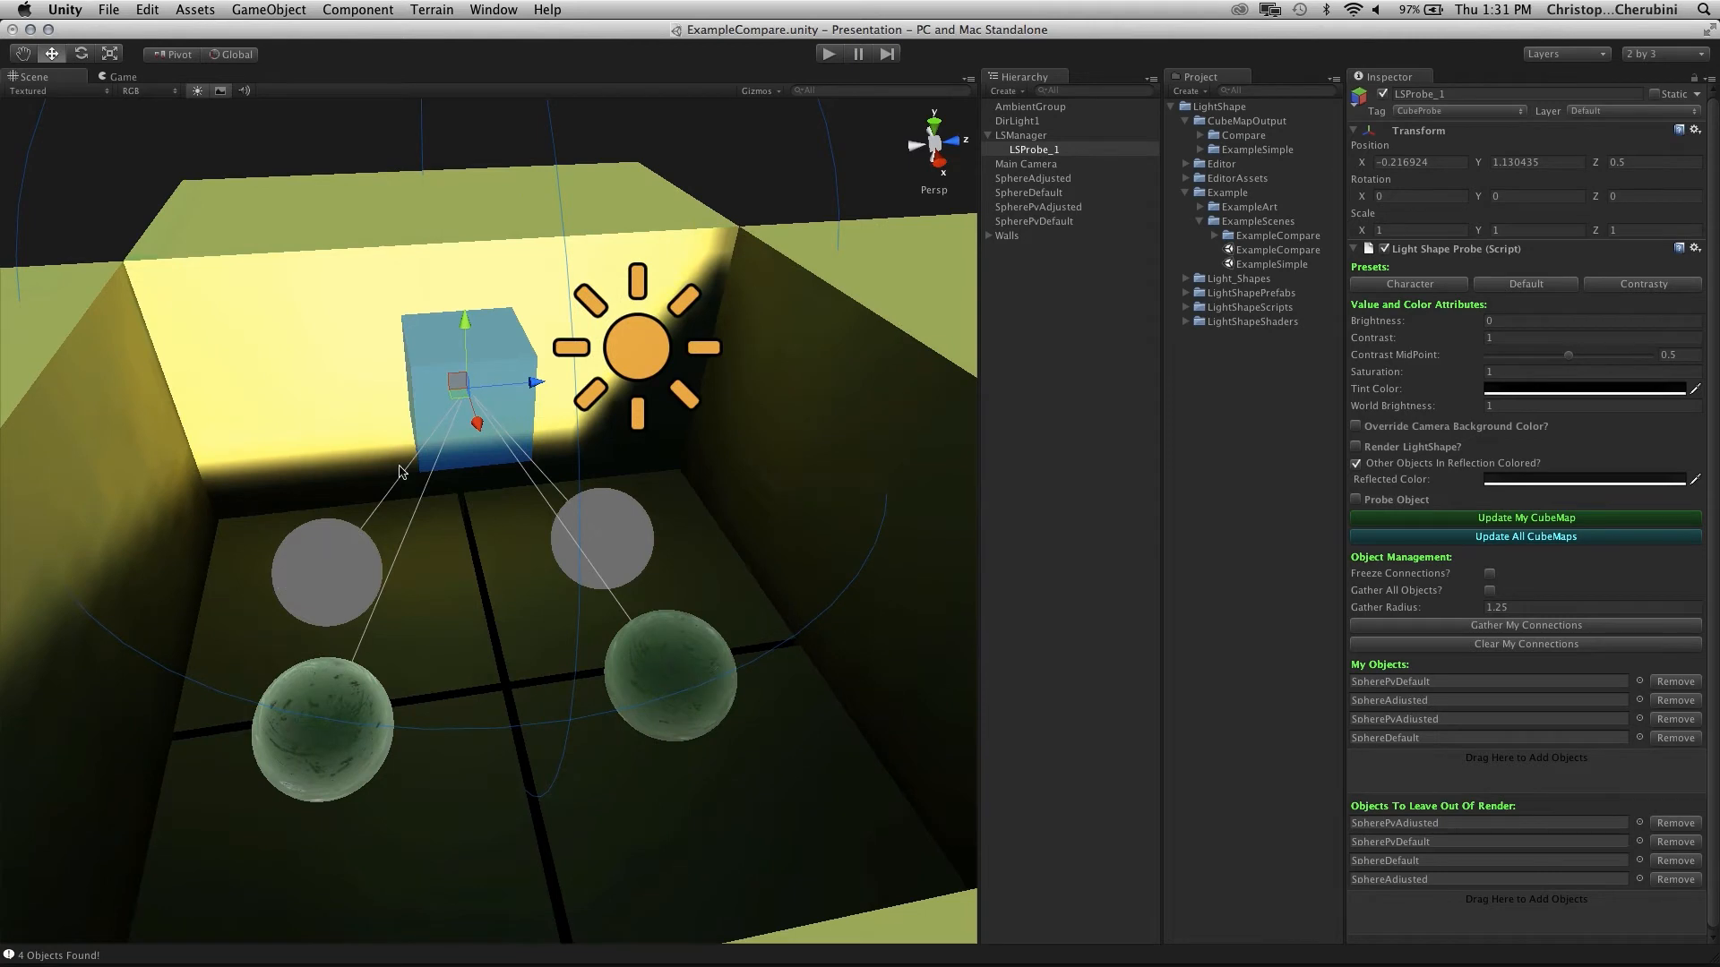
left_click_drag(457, 418, 595, 483, "alt")
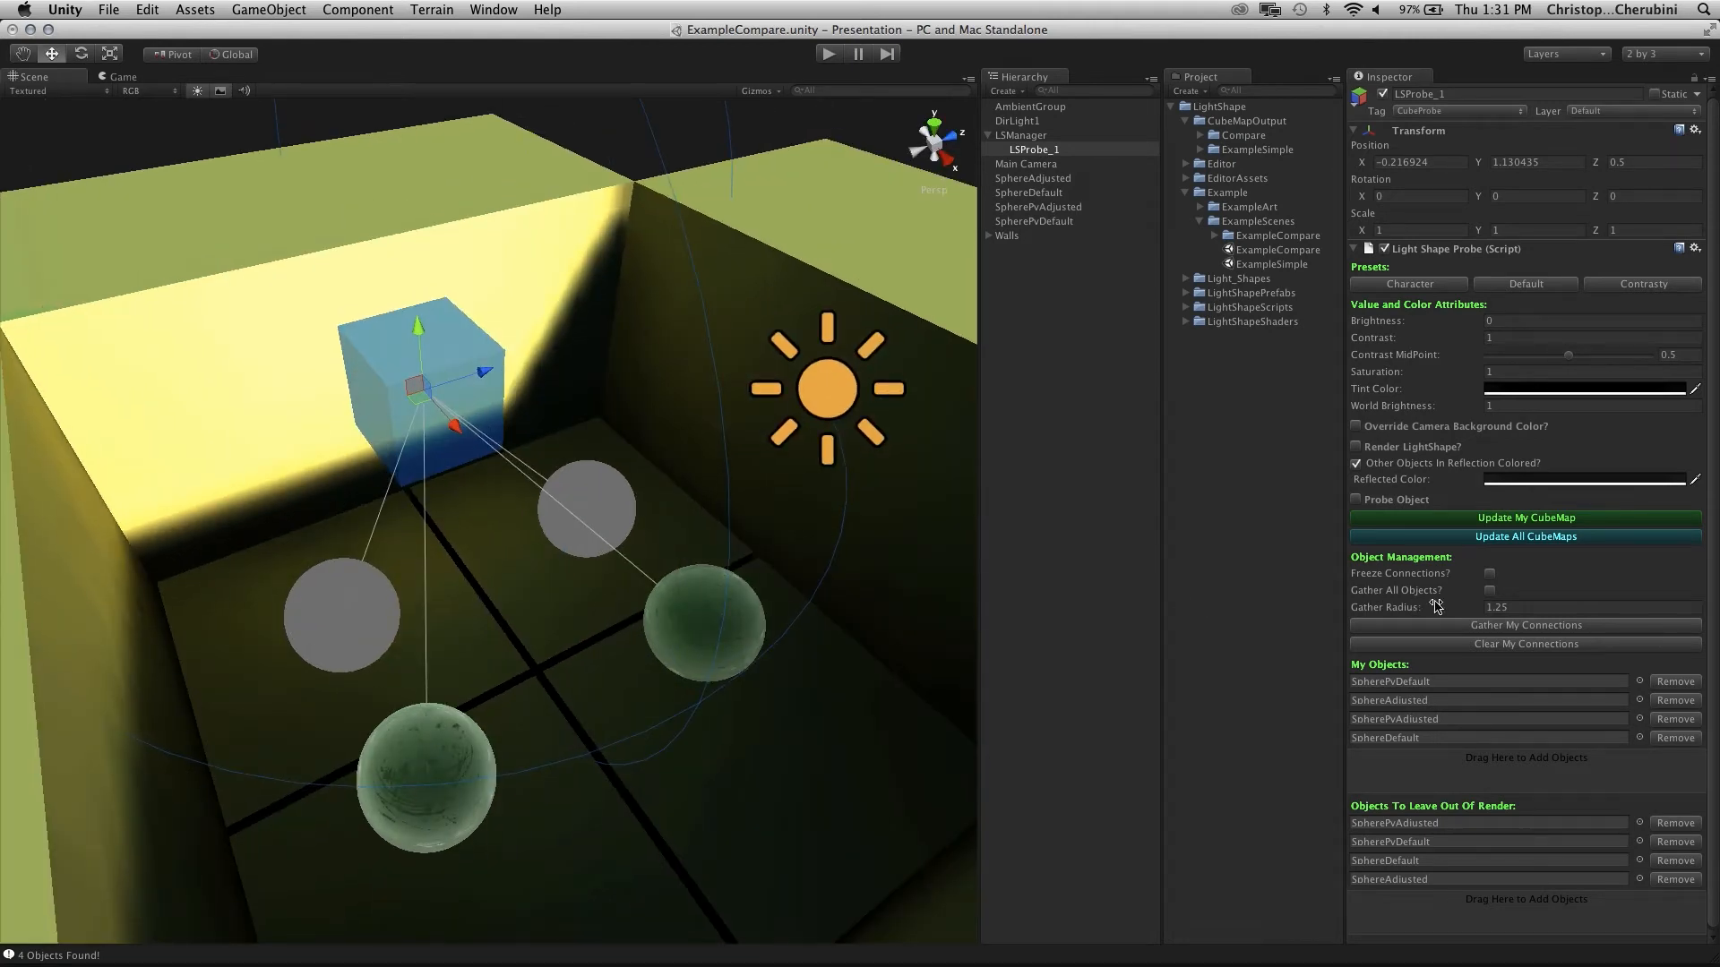
left_click_drag(1433, 610, 1402, 616)
left_click(1488, 591)
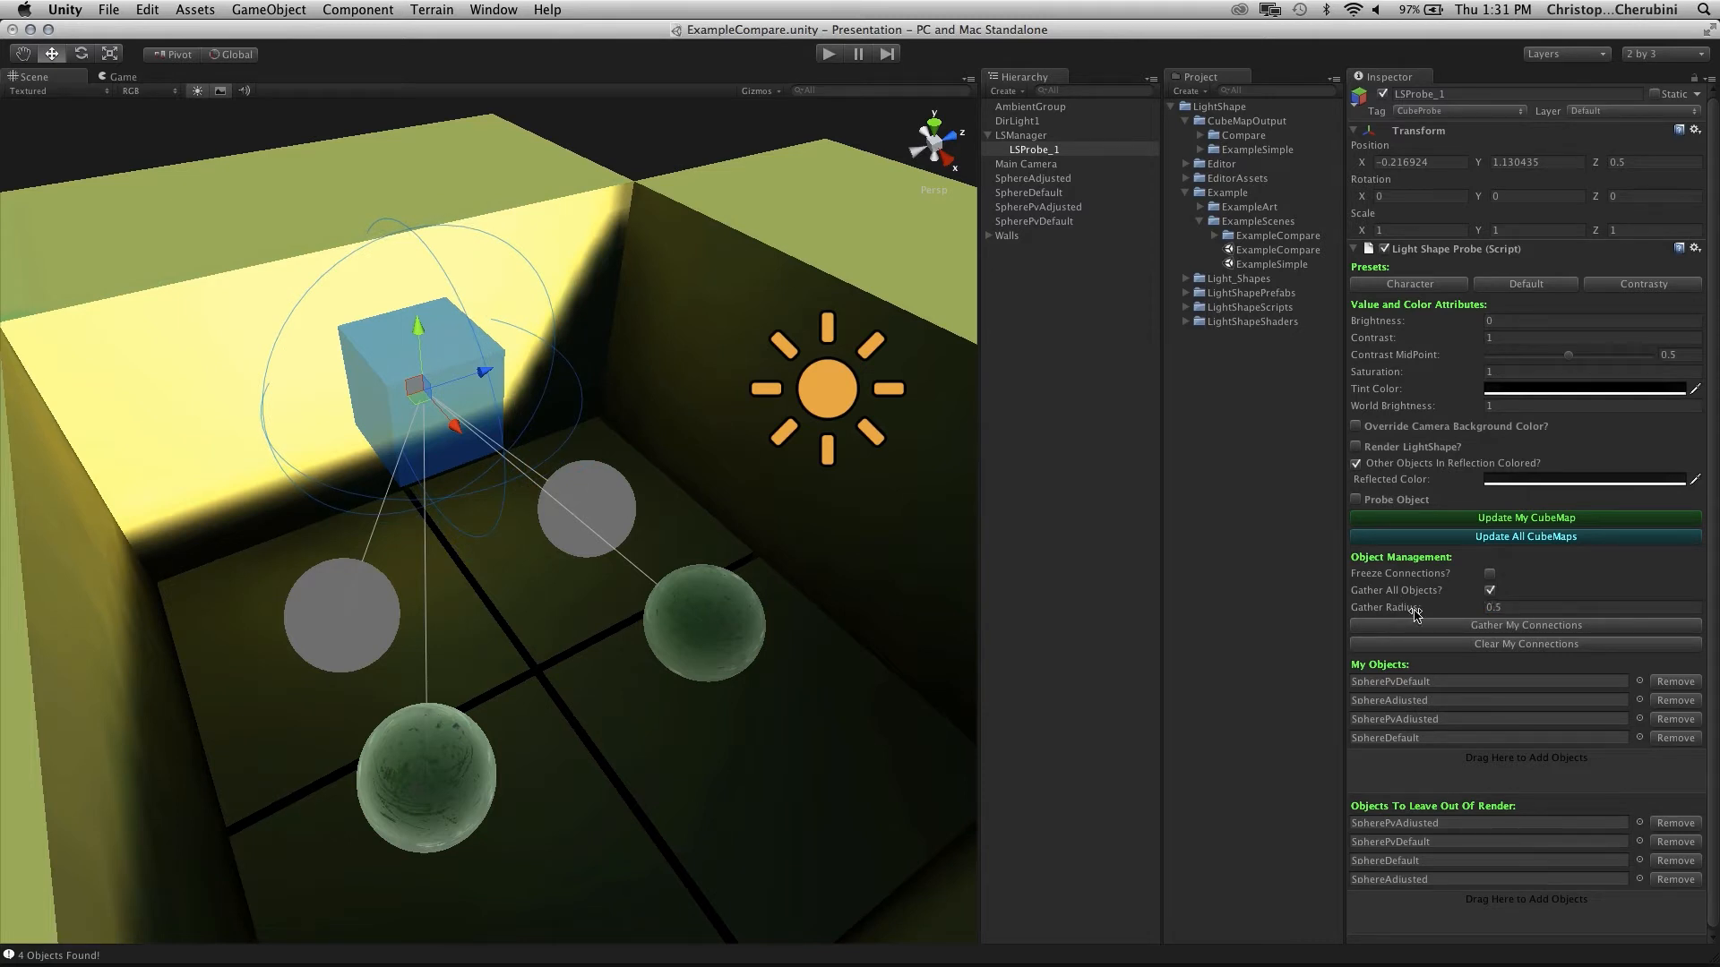
left_click(1514, 643)
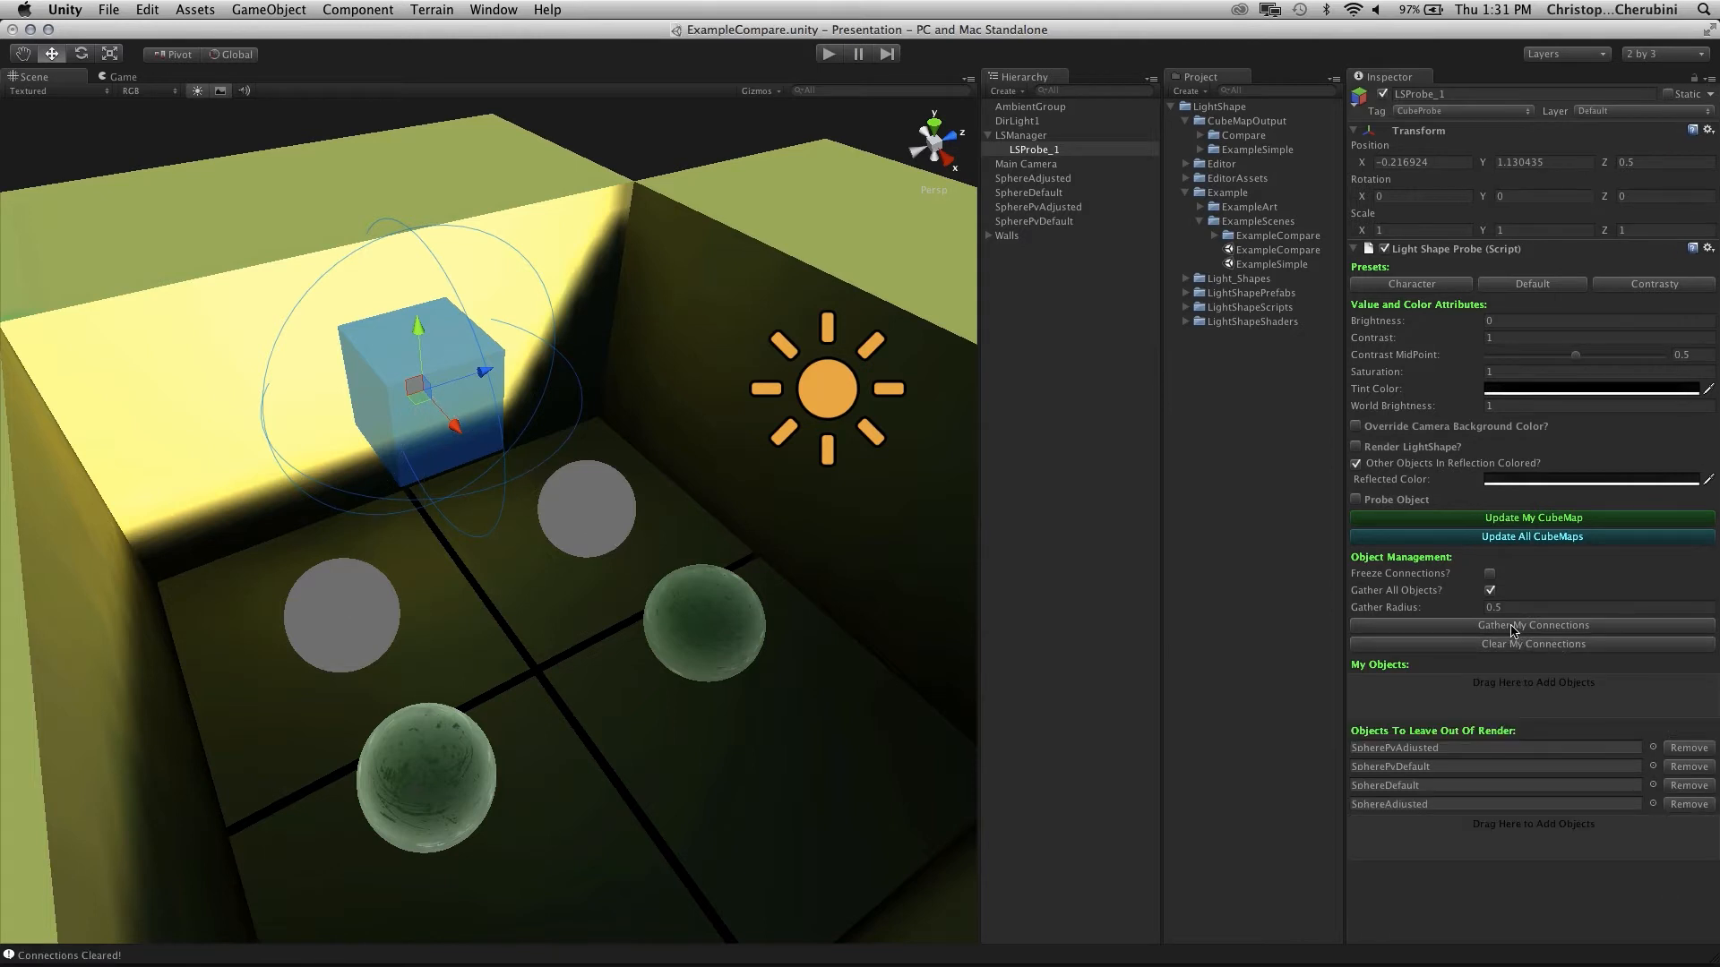
left_click(1512, 626)
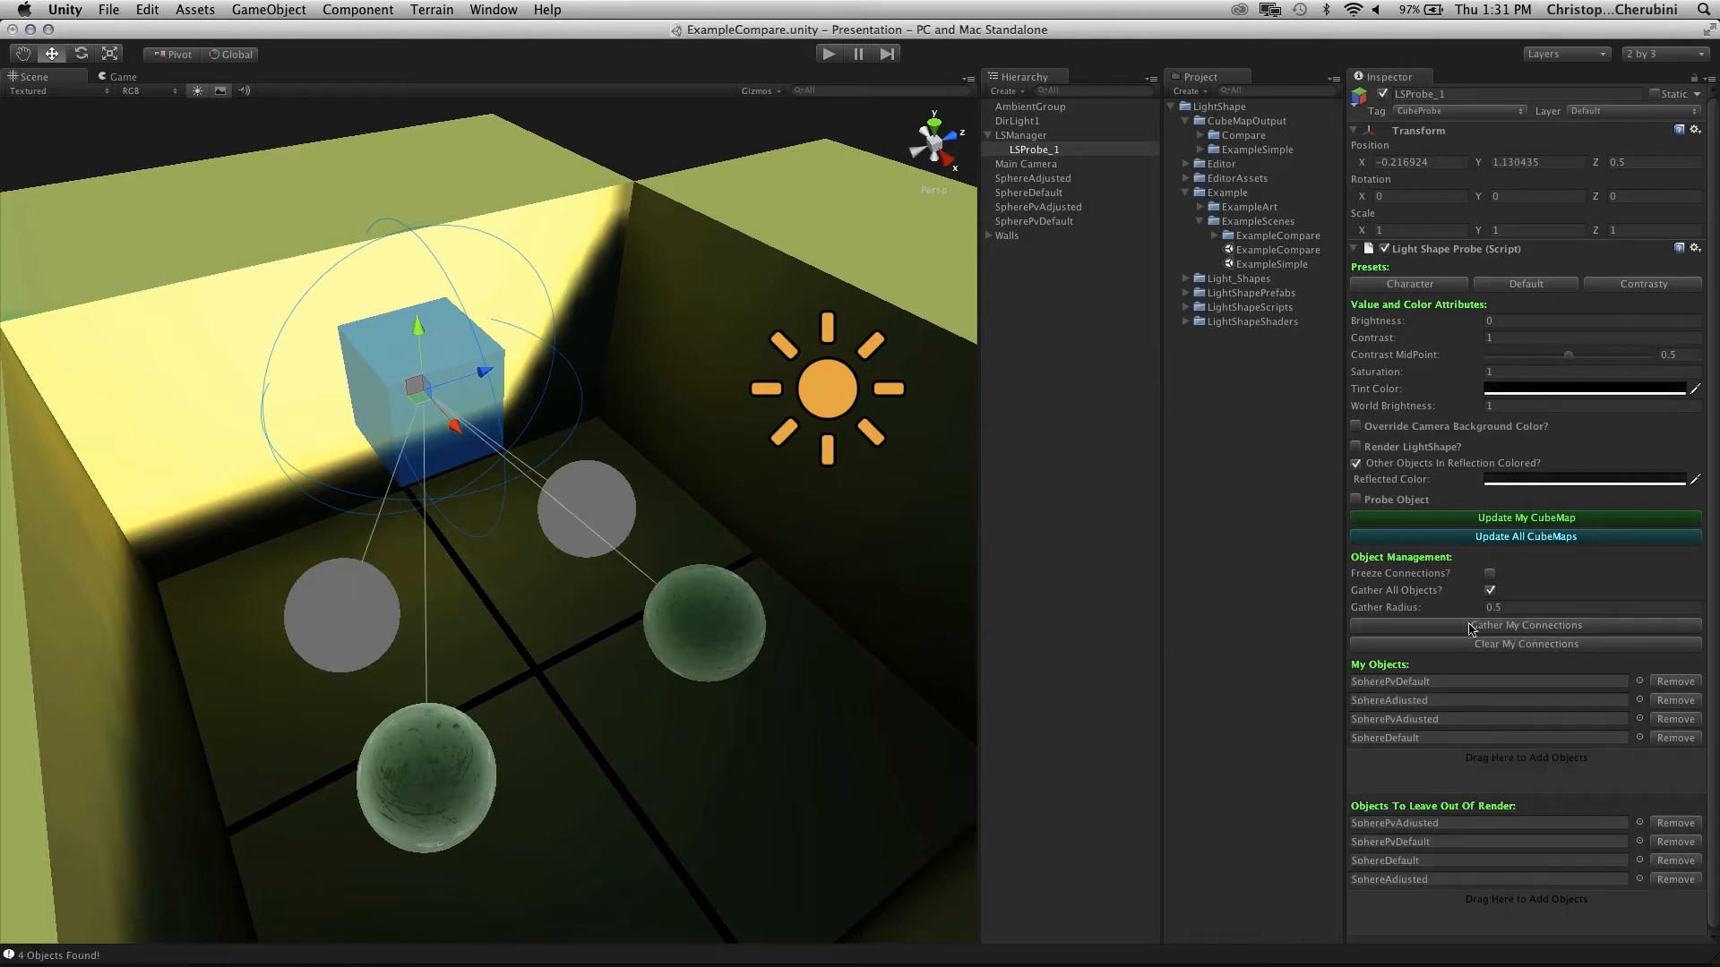
Turn on Freeze Connections for LSProbe_1, keeping Gather All Objects enabled
left_click_drag(484, 522, 538, 536, "alt")
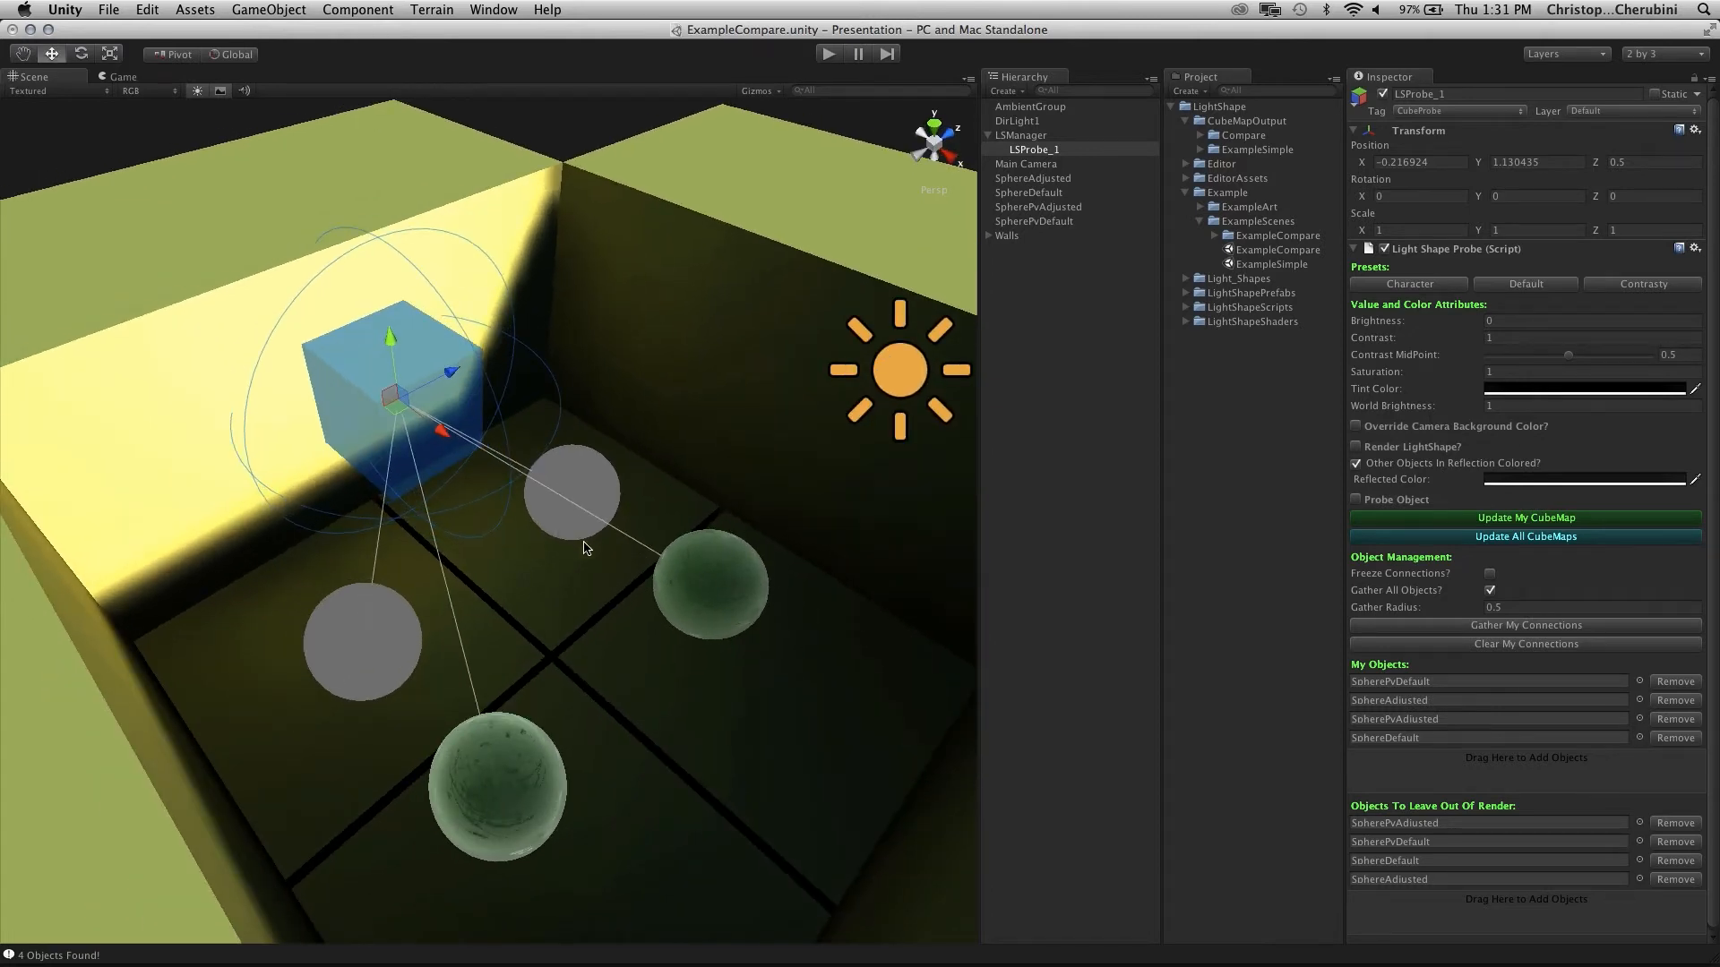
left_click(1490, 591)
left_click(1490, 574)
Render all cubemaps from LSManager for the spheres connected to the probe
left_click_drag(616, 518, 551, 523, "alt")
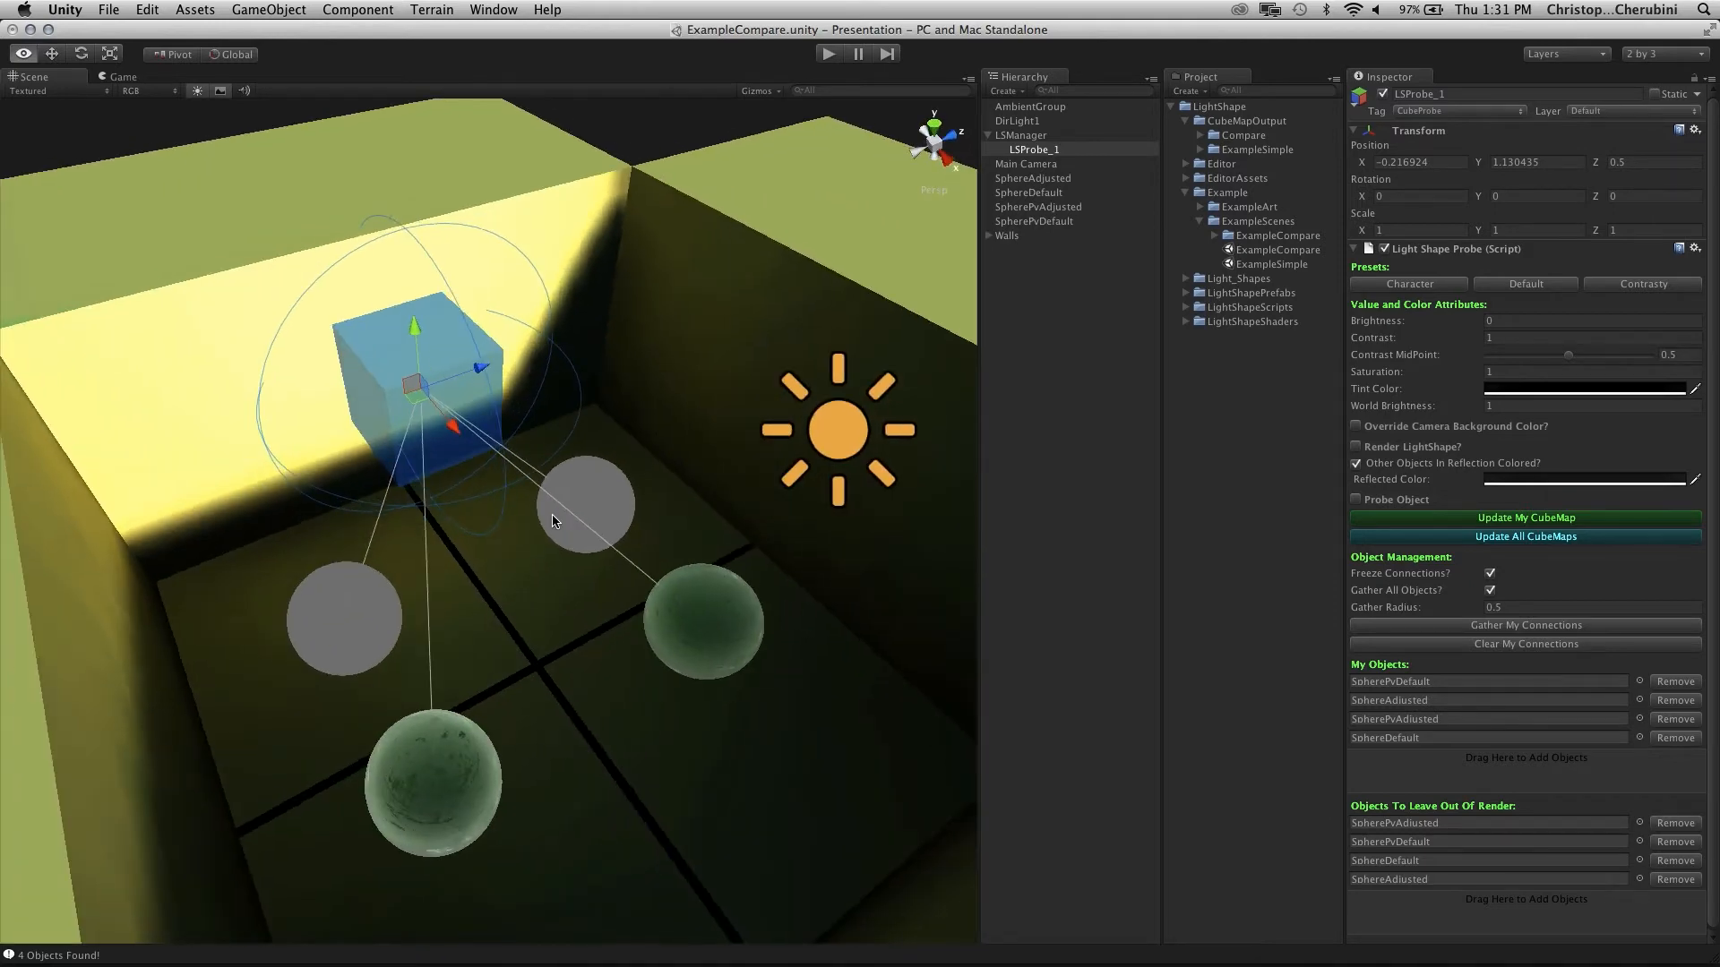
left_click_drag(583, 436, 627, 434, "alt")
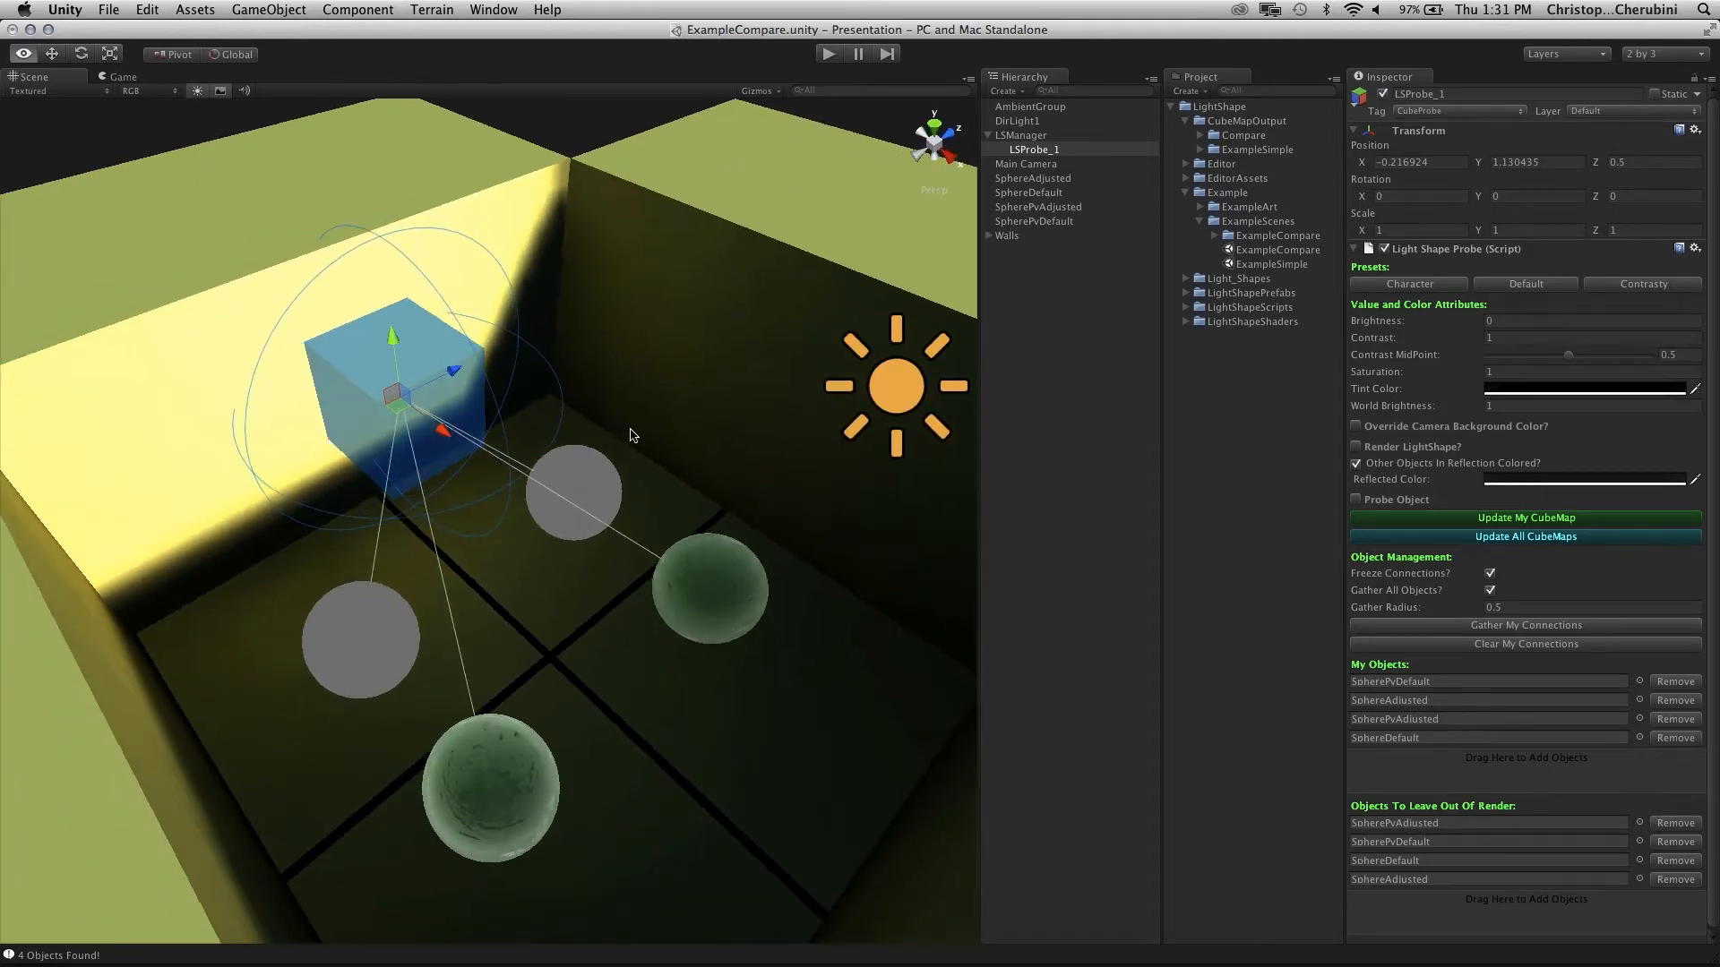
left_click(1039, 136)
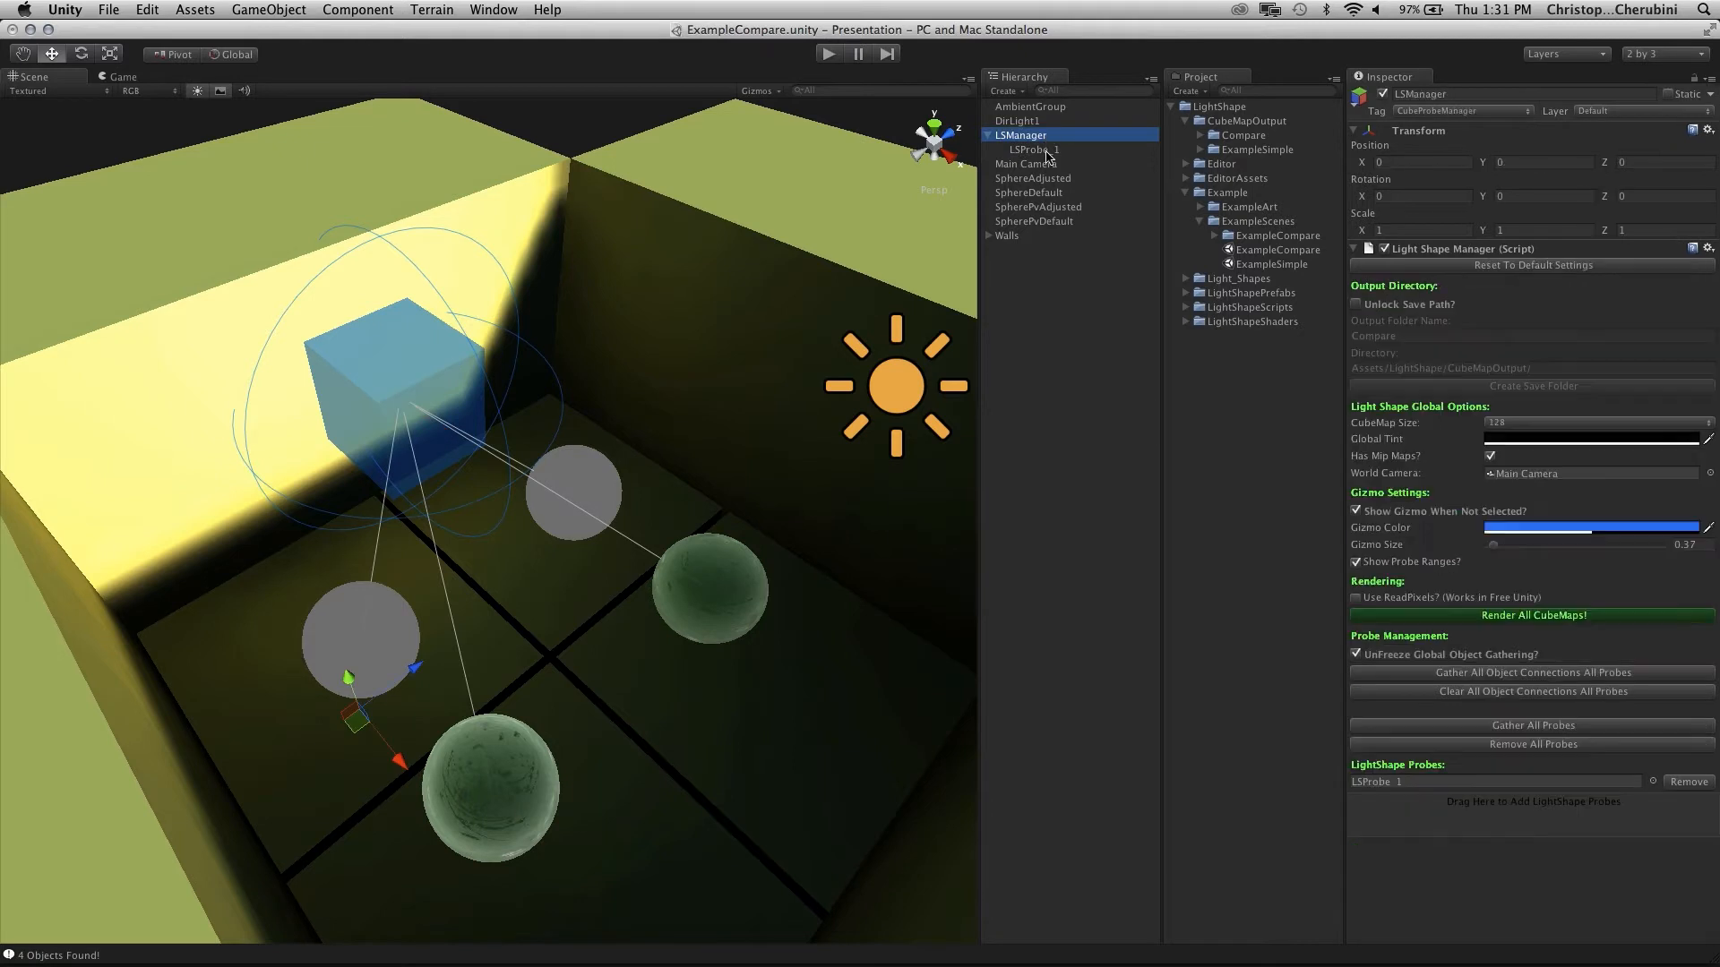
left_click_drag(609, 486, 500, 513, "alt")
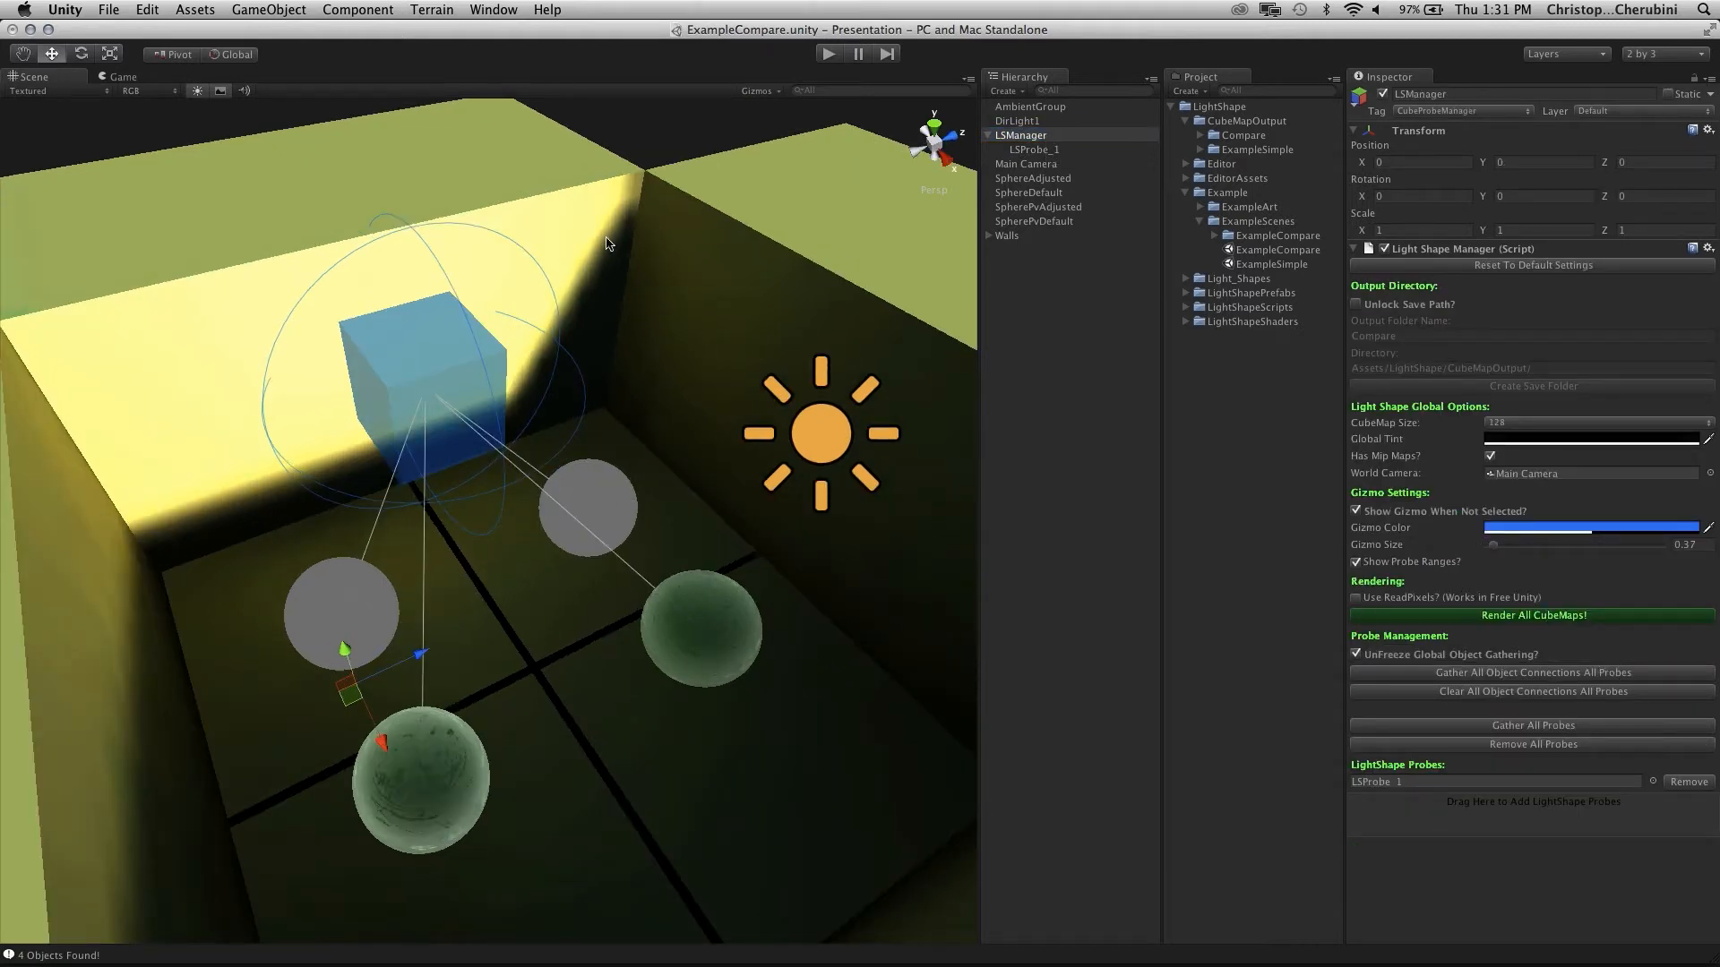
left_click(1541, 617)
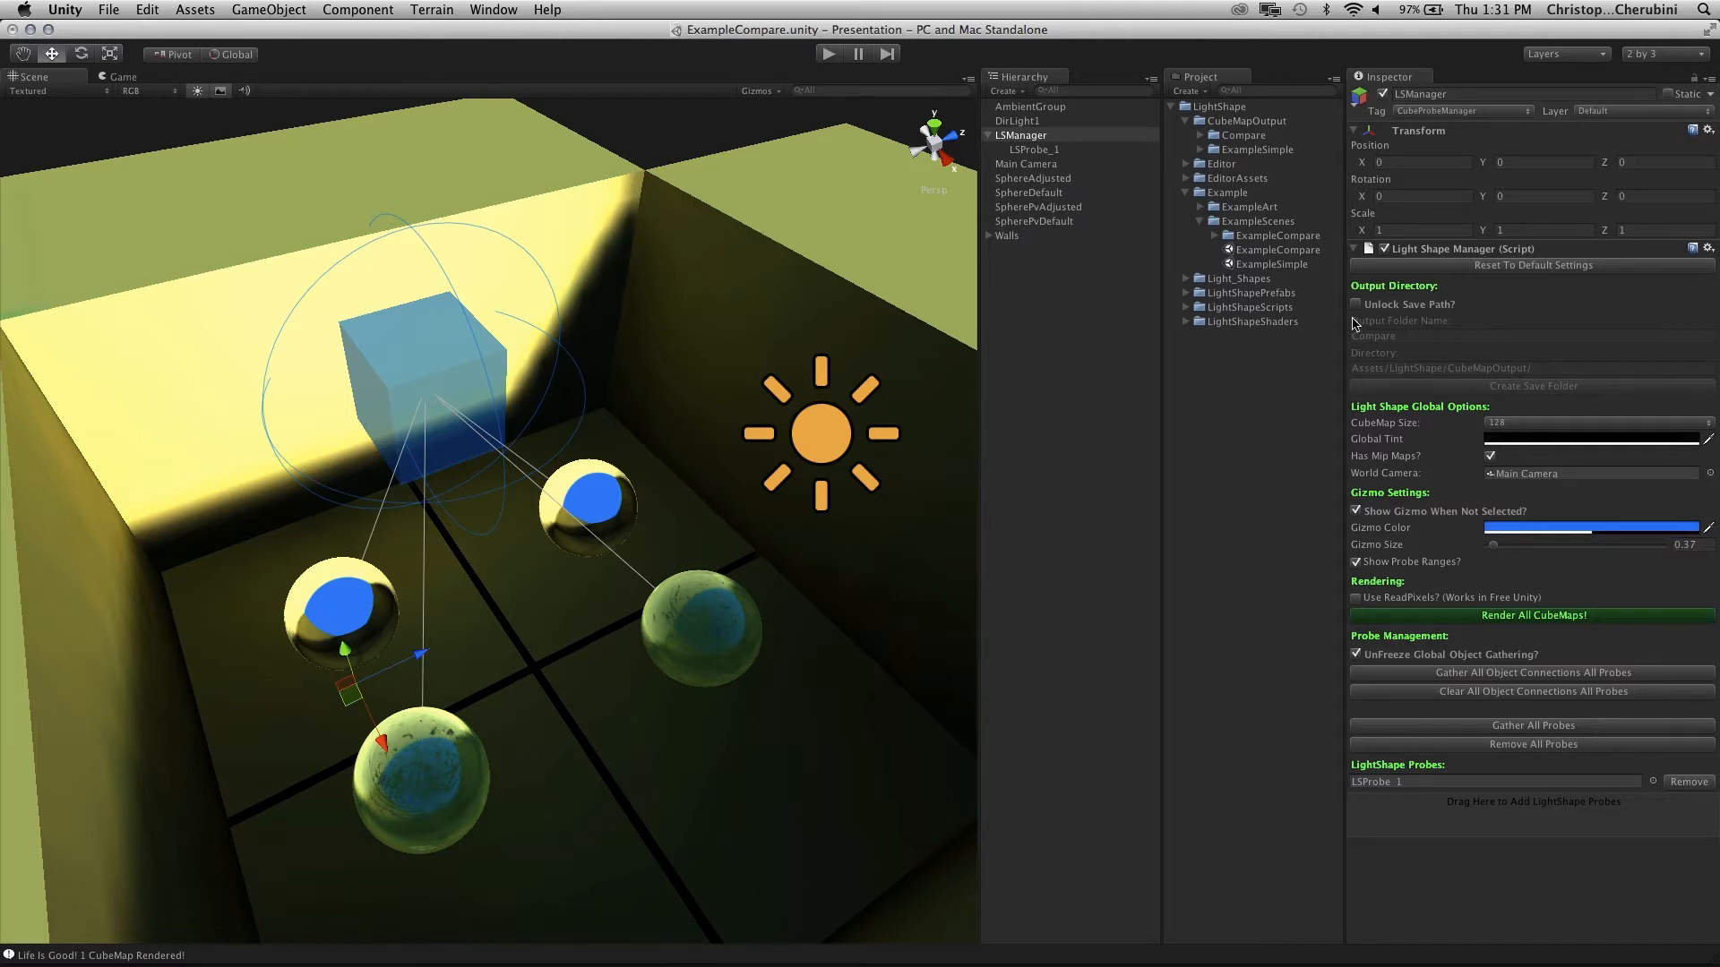
Unlock LSManager's save path and create an output folder named "test" in the directory Assets/test/
left_click(1202, 136)
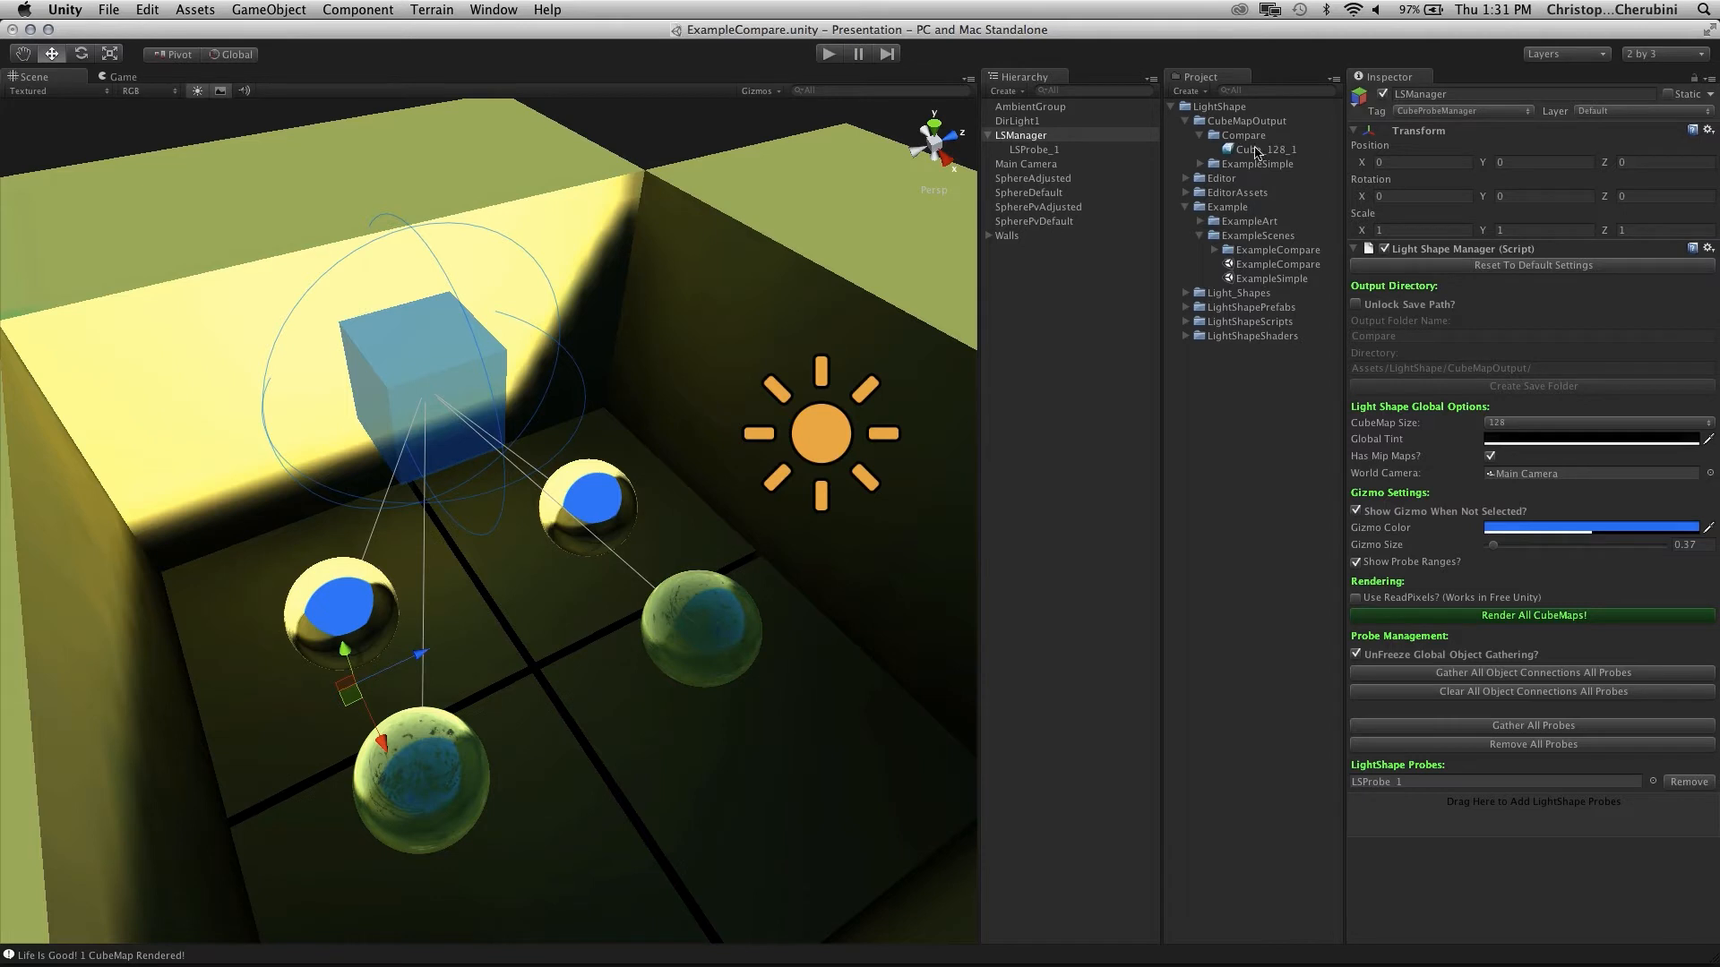
left_click(1356, 305)
left_click(1387, 335)
type("test")
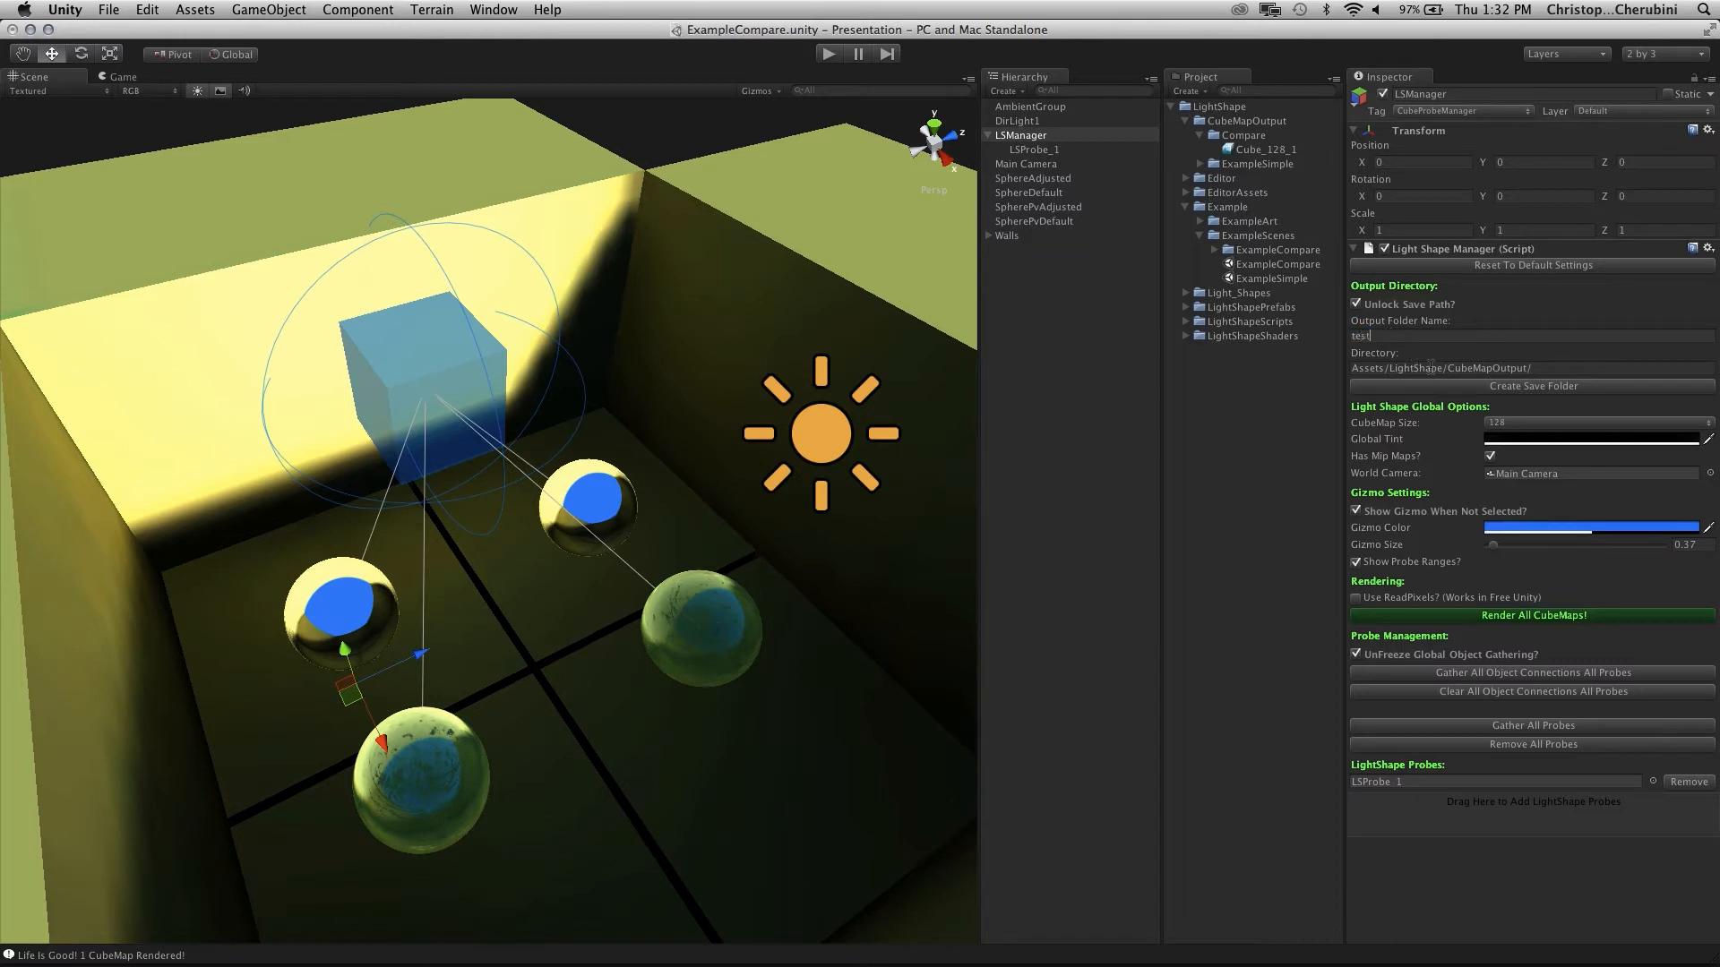
double_click(1431, 368)
type("test")
double_click(1463, 369)
key("BackSpace")
left_click(1482, 387)
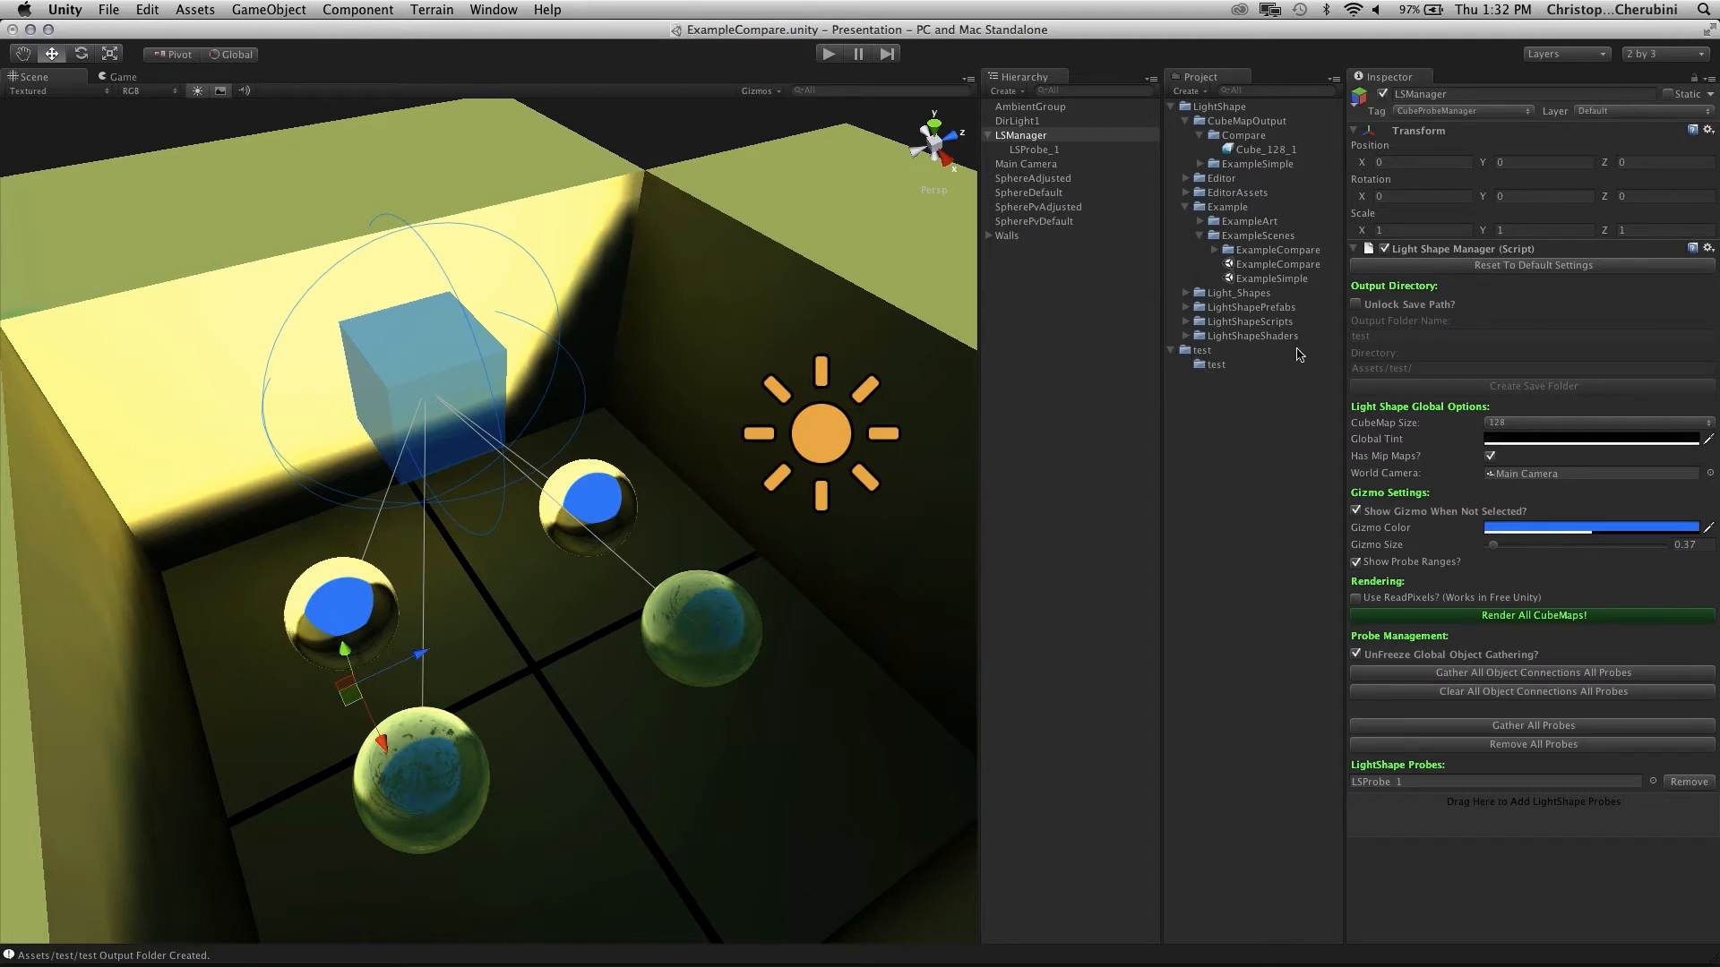
Render all cubemaps again into the new test output folder
left_click(1540, 618)
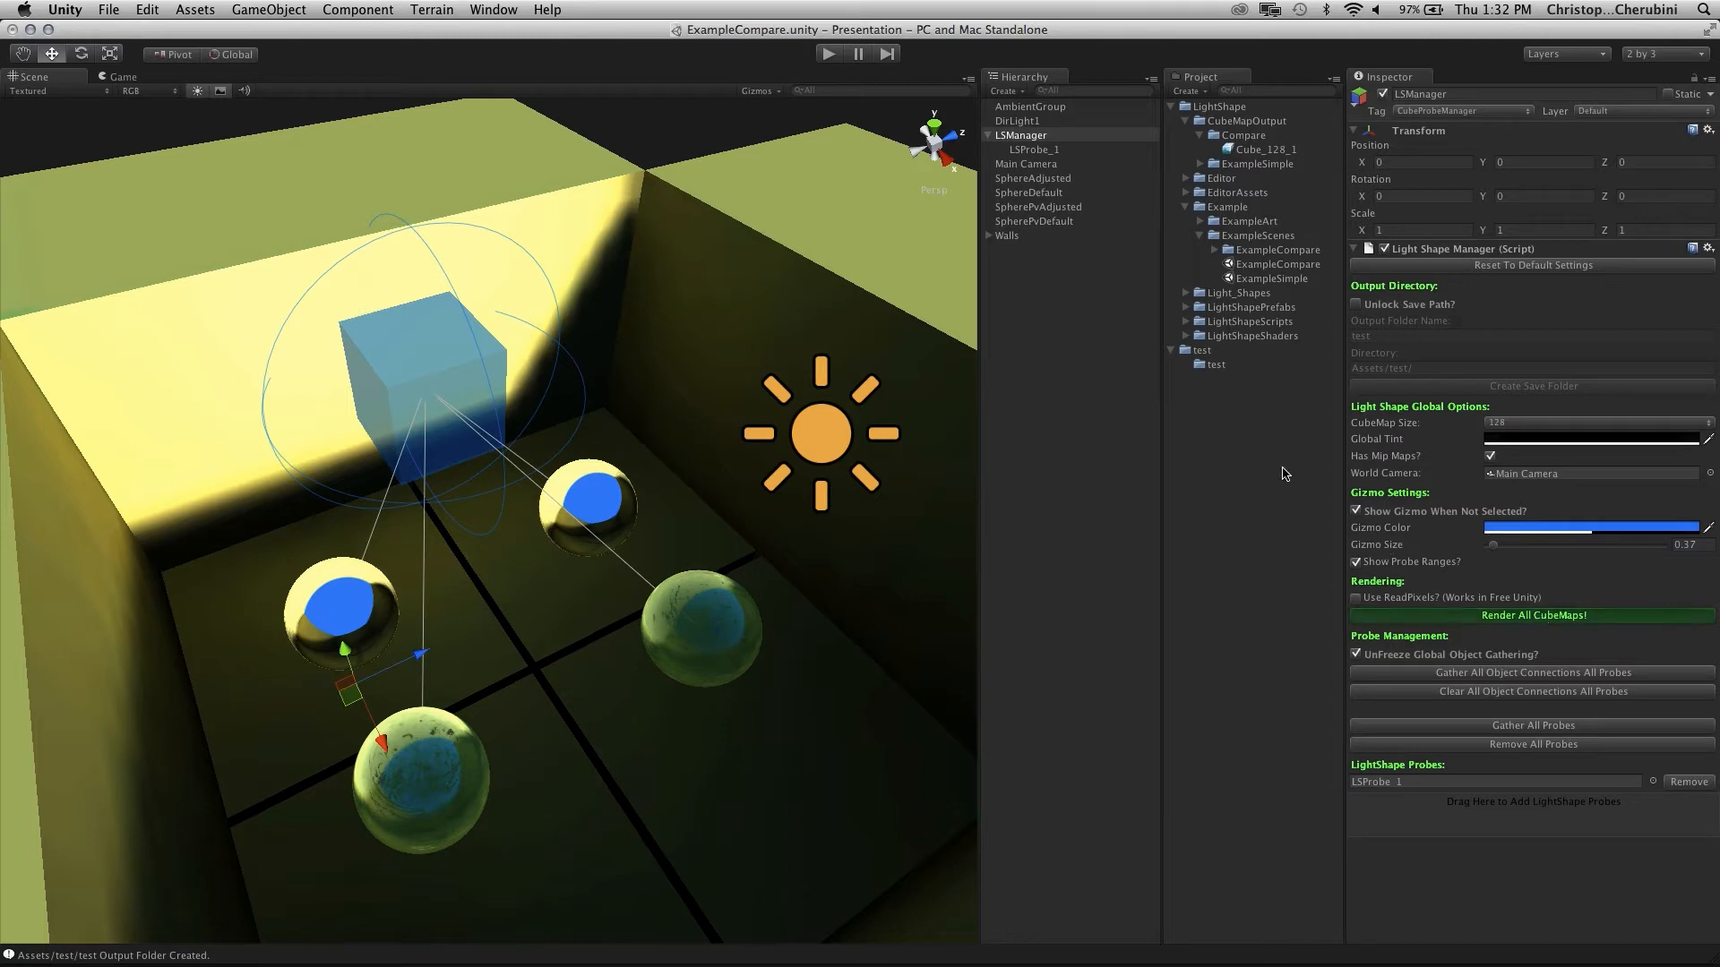
Examine the rendered Cube_128_1 cubemap in the test folder, then review LSManager's CubeMap Size options, keeping 128
left_click(1223, 381)
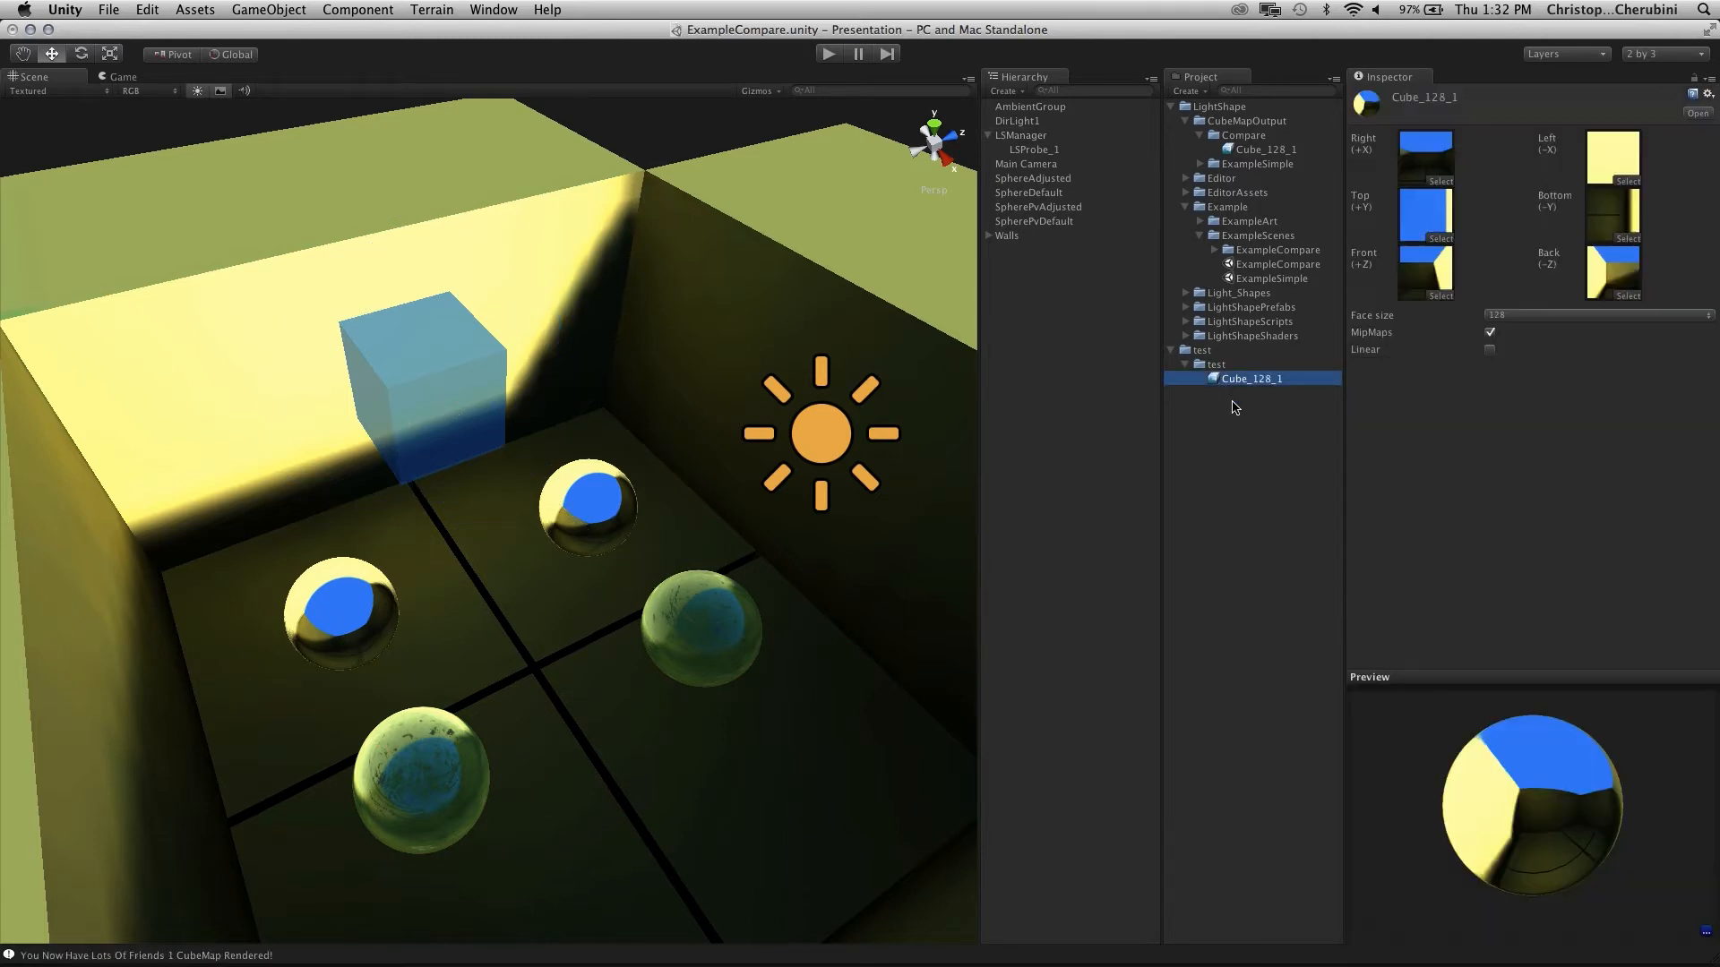
left_click(1025, 136)
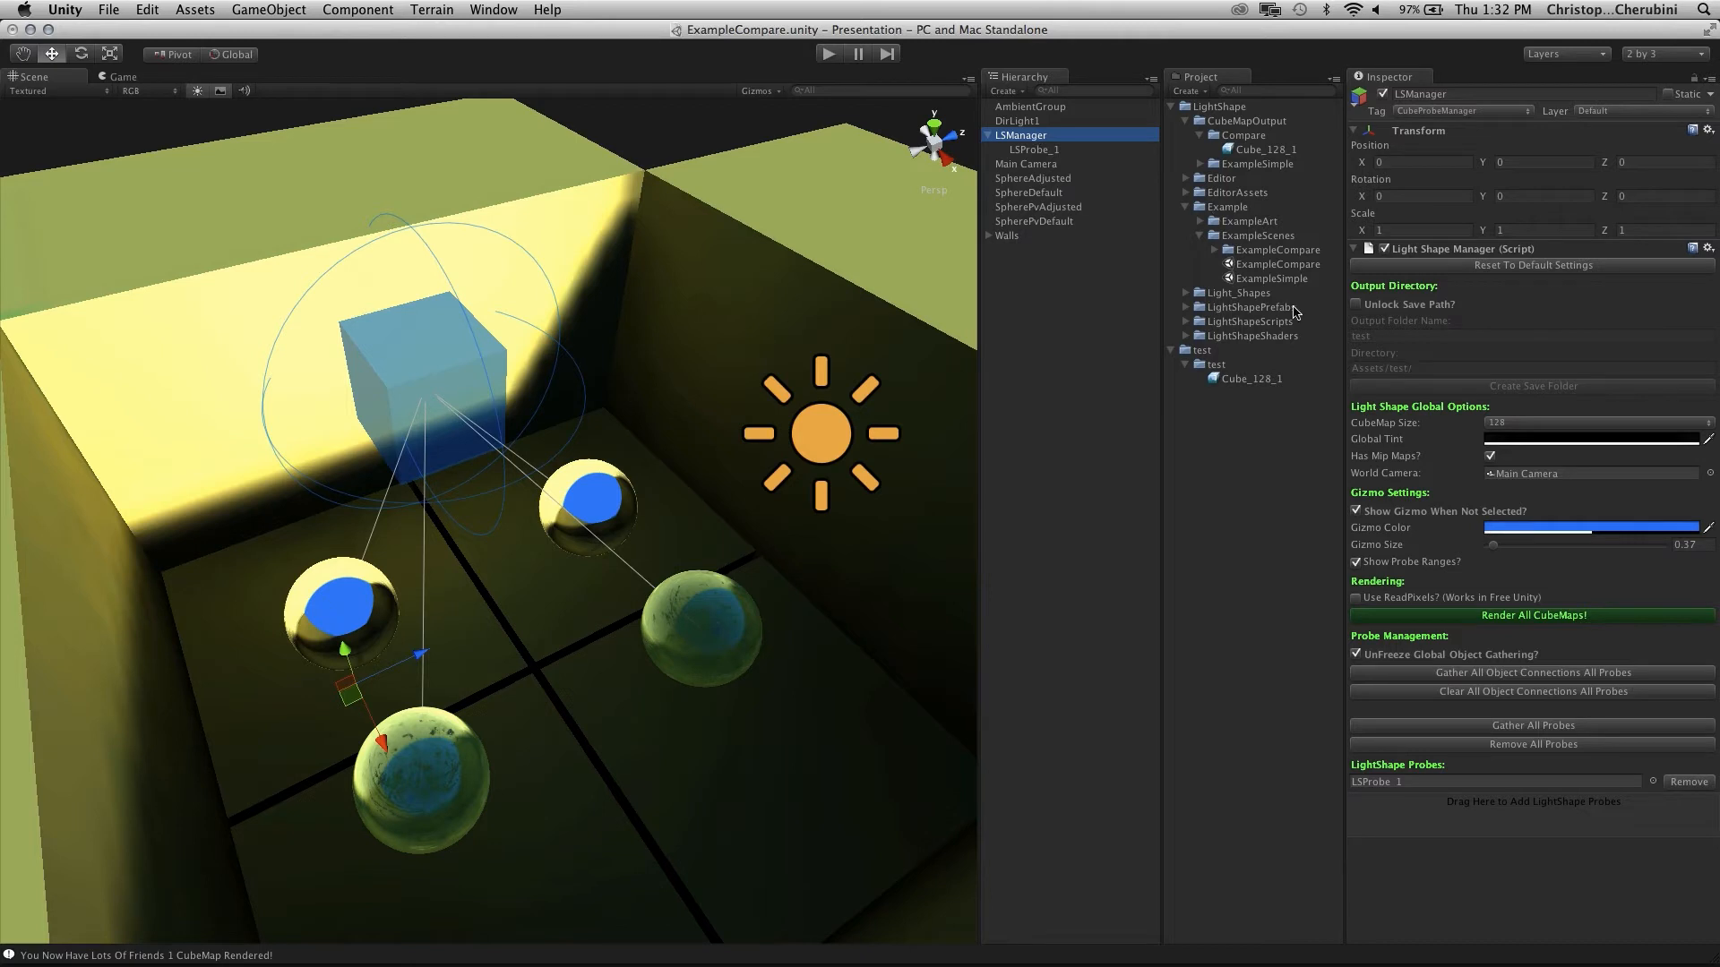
left_click(1522, 422)
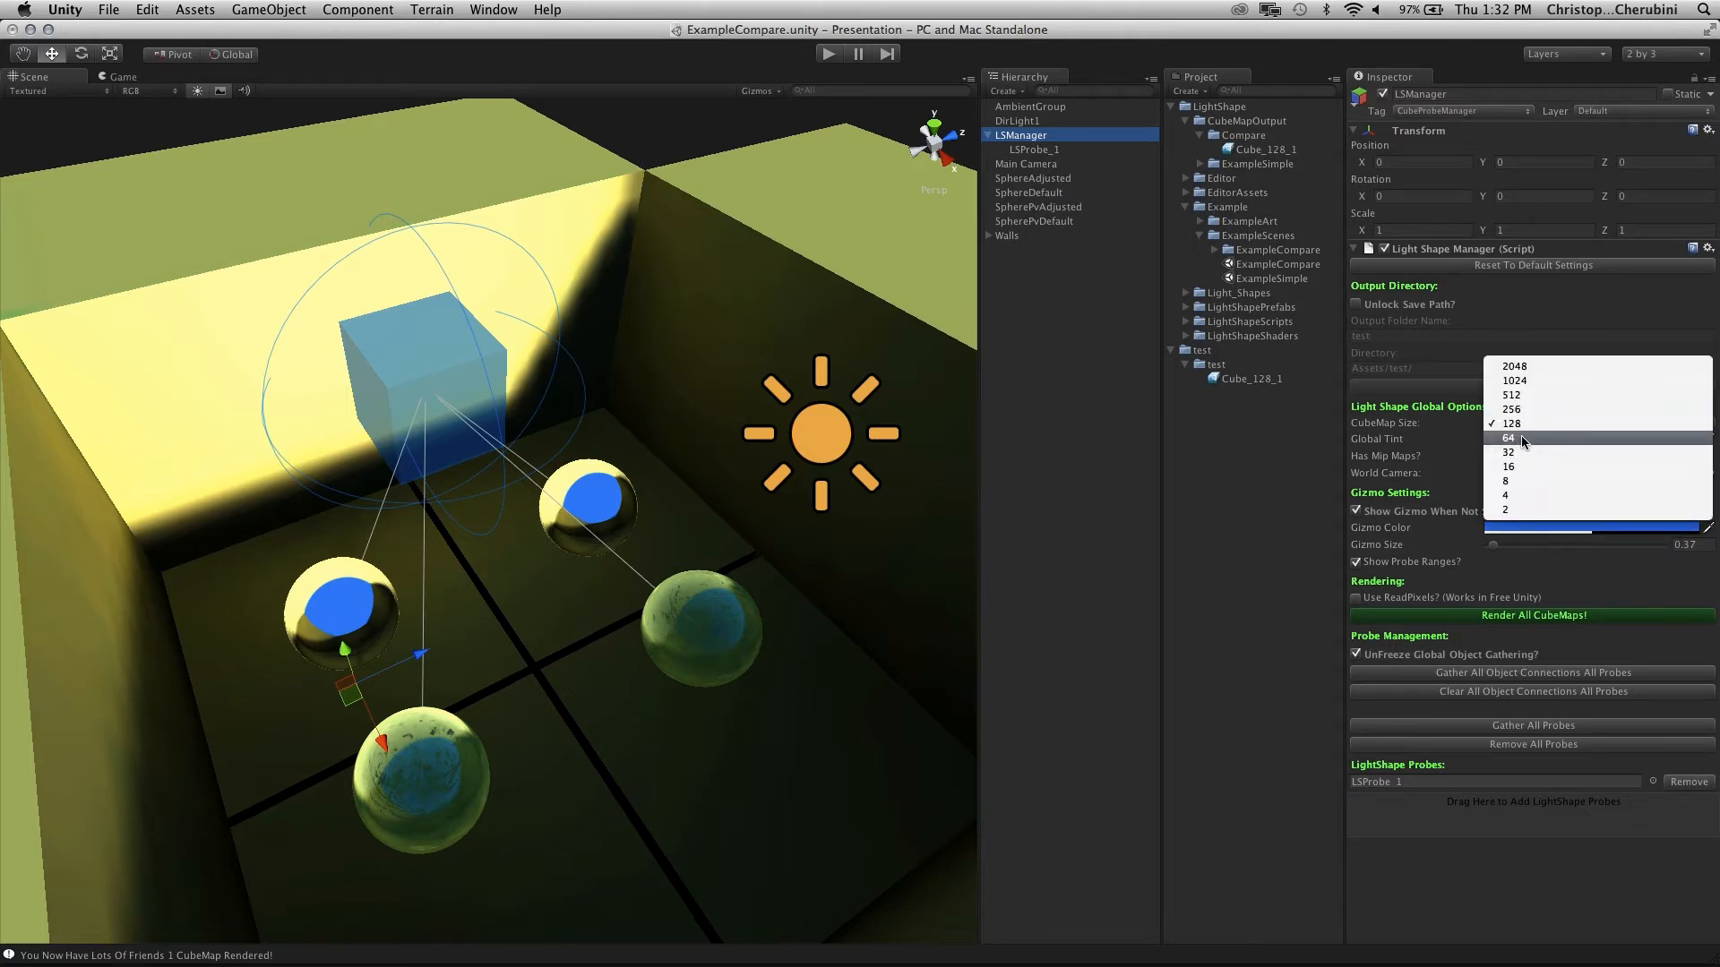
left_click(1521, 424)
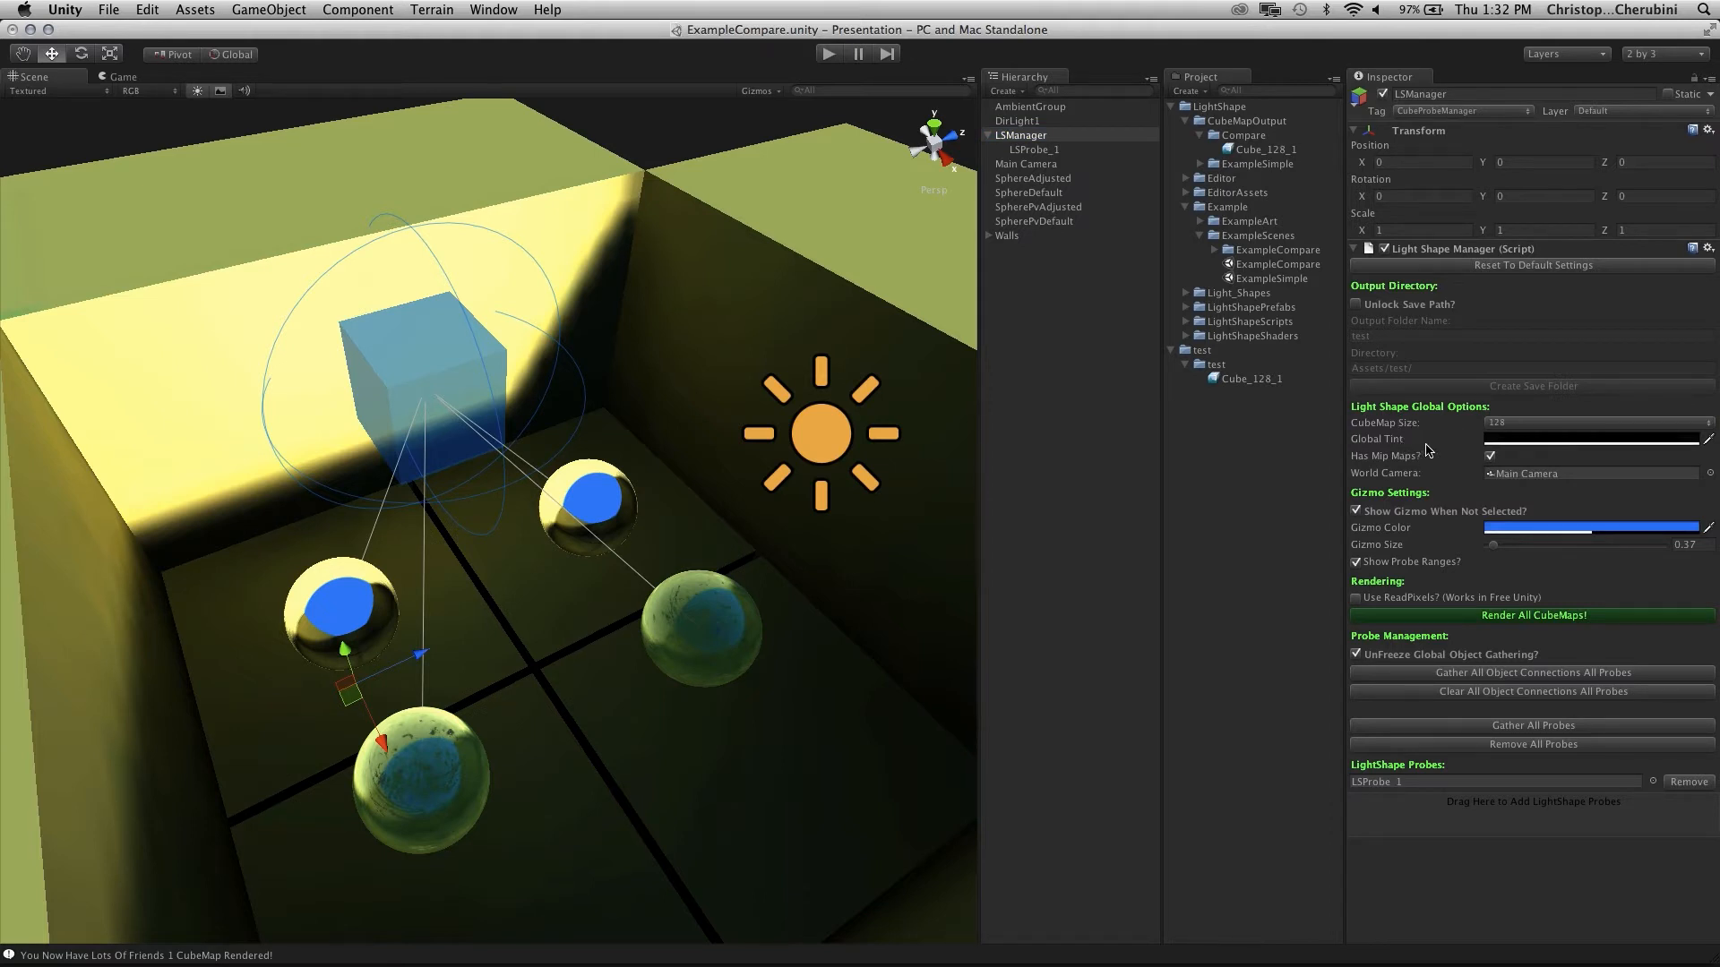
Set LSManager's Global Tint to a dark red (H 0, S 126, V 114), render all cubemaps and check the tinted spheres up close
left_click(1491, 439)
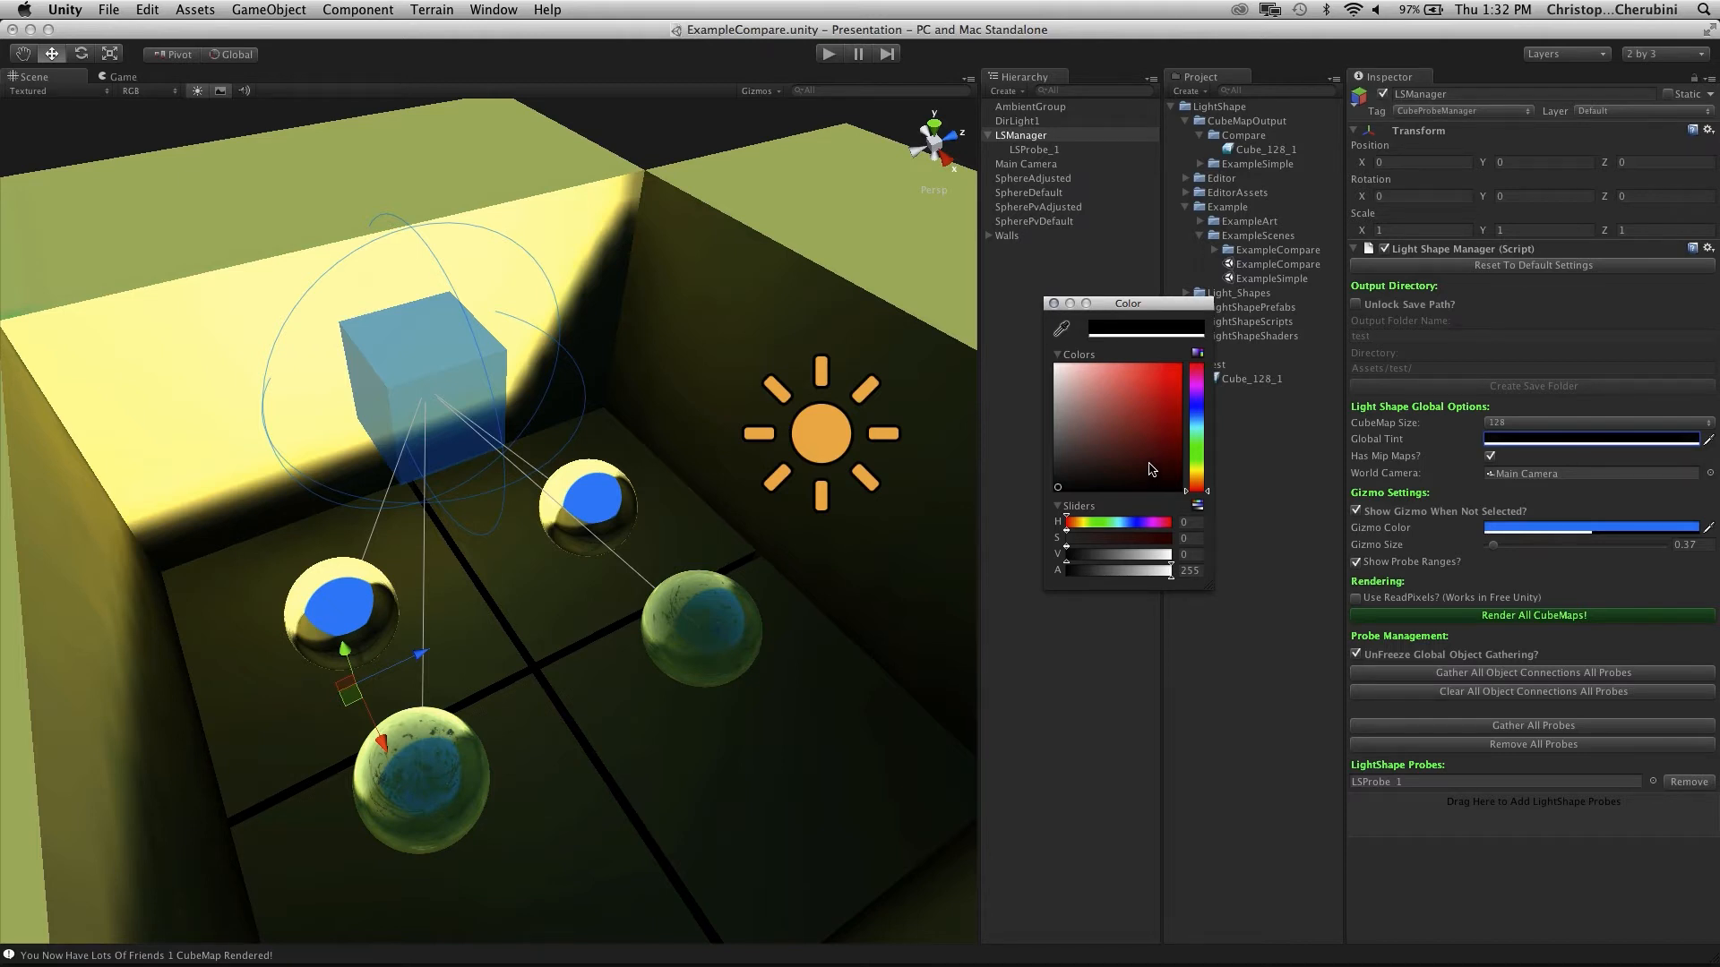
left_click(1179, 456)
left_click_drag(1176, 458, 1119, 437)
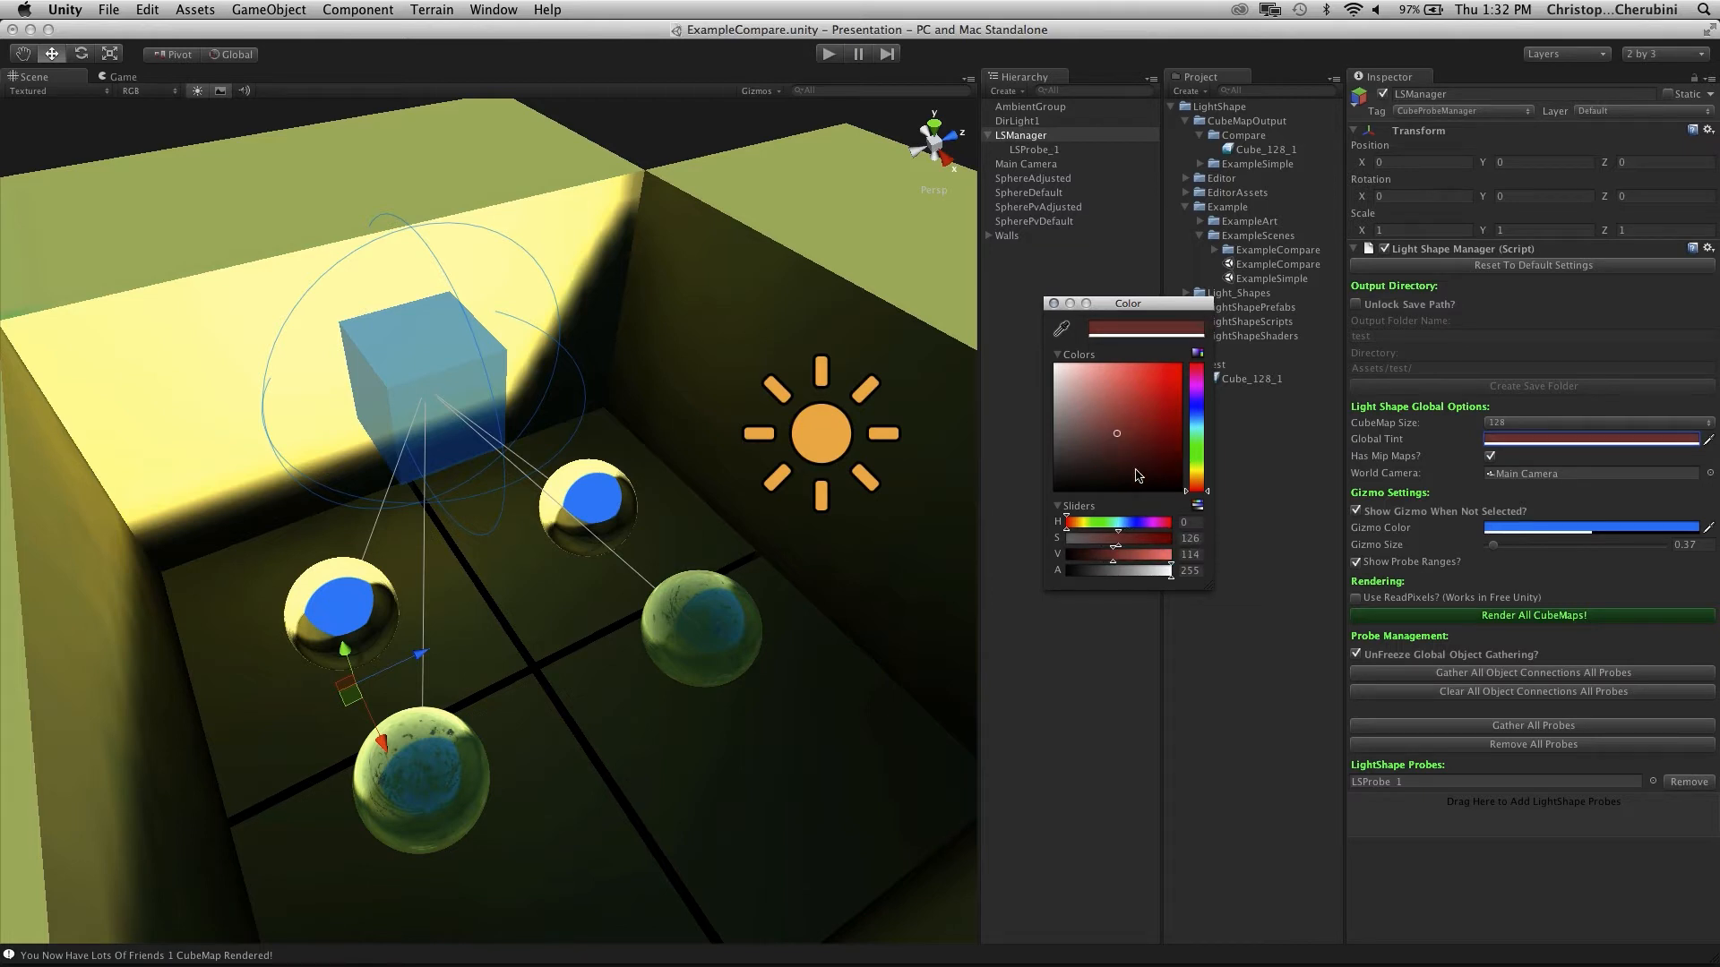
left_click(1514, 620)
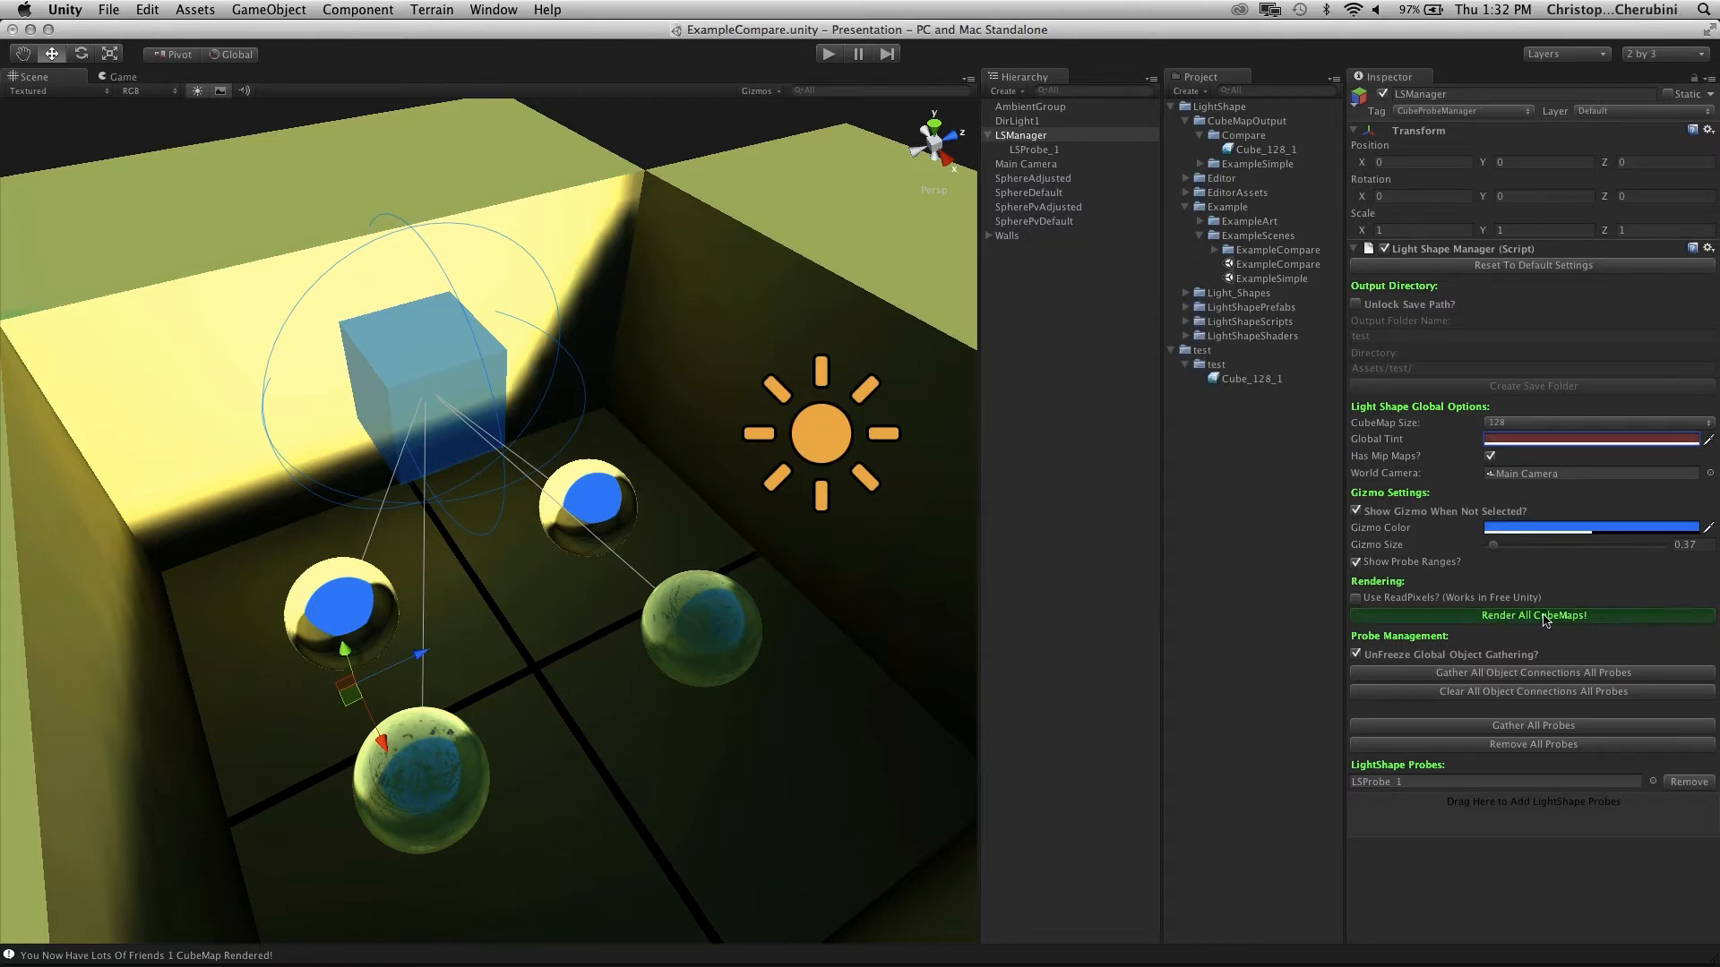
left_click(1545, 618)
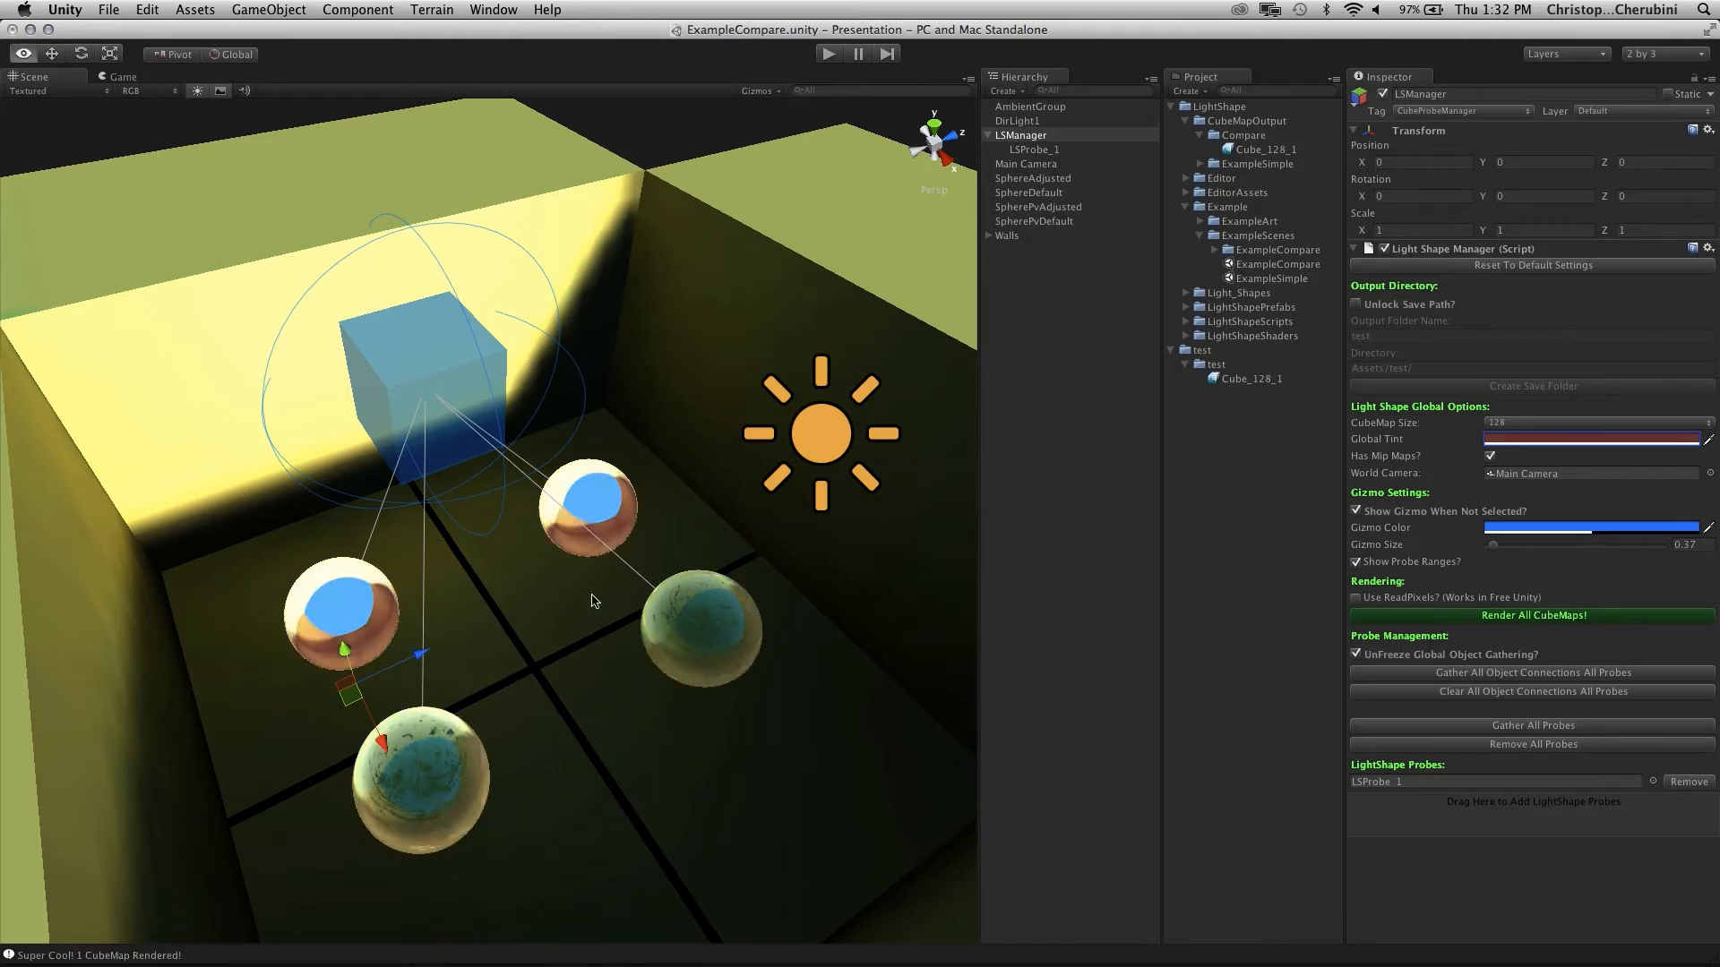
left_click_drag(508, 627, 737, 512, "alt")
scroll(753, 591, "up", 10)
middle_click_drag(798, 621, 648, 496)
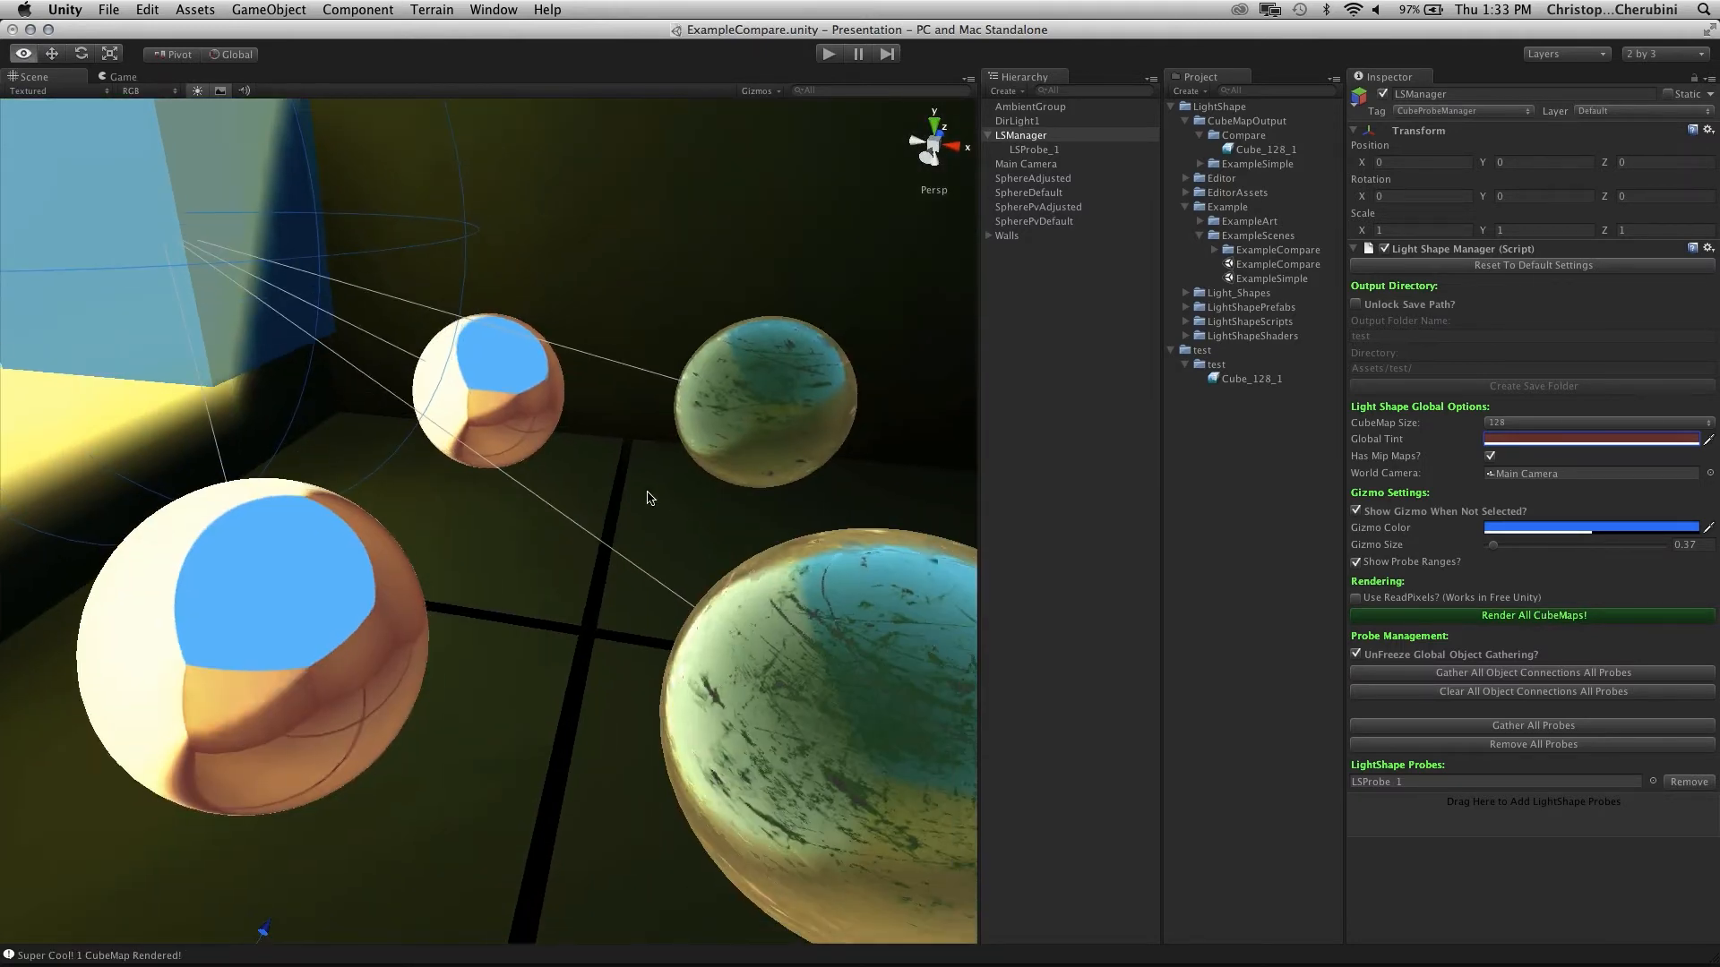
left_click_drag(649, 496, 638, 564, "alt")
Reset LSManager's Global Tint to black and render all cubemaps again
left_click(1514, 442)
left_click_drag(1096, 478, 1009, 548)
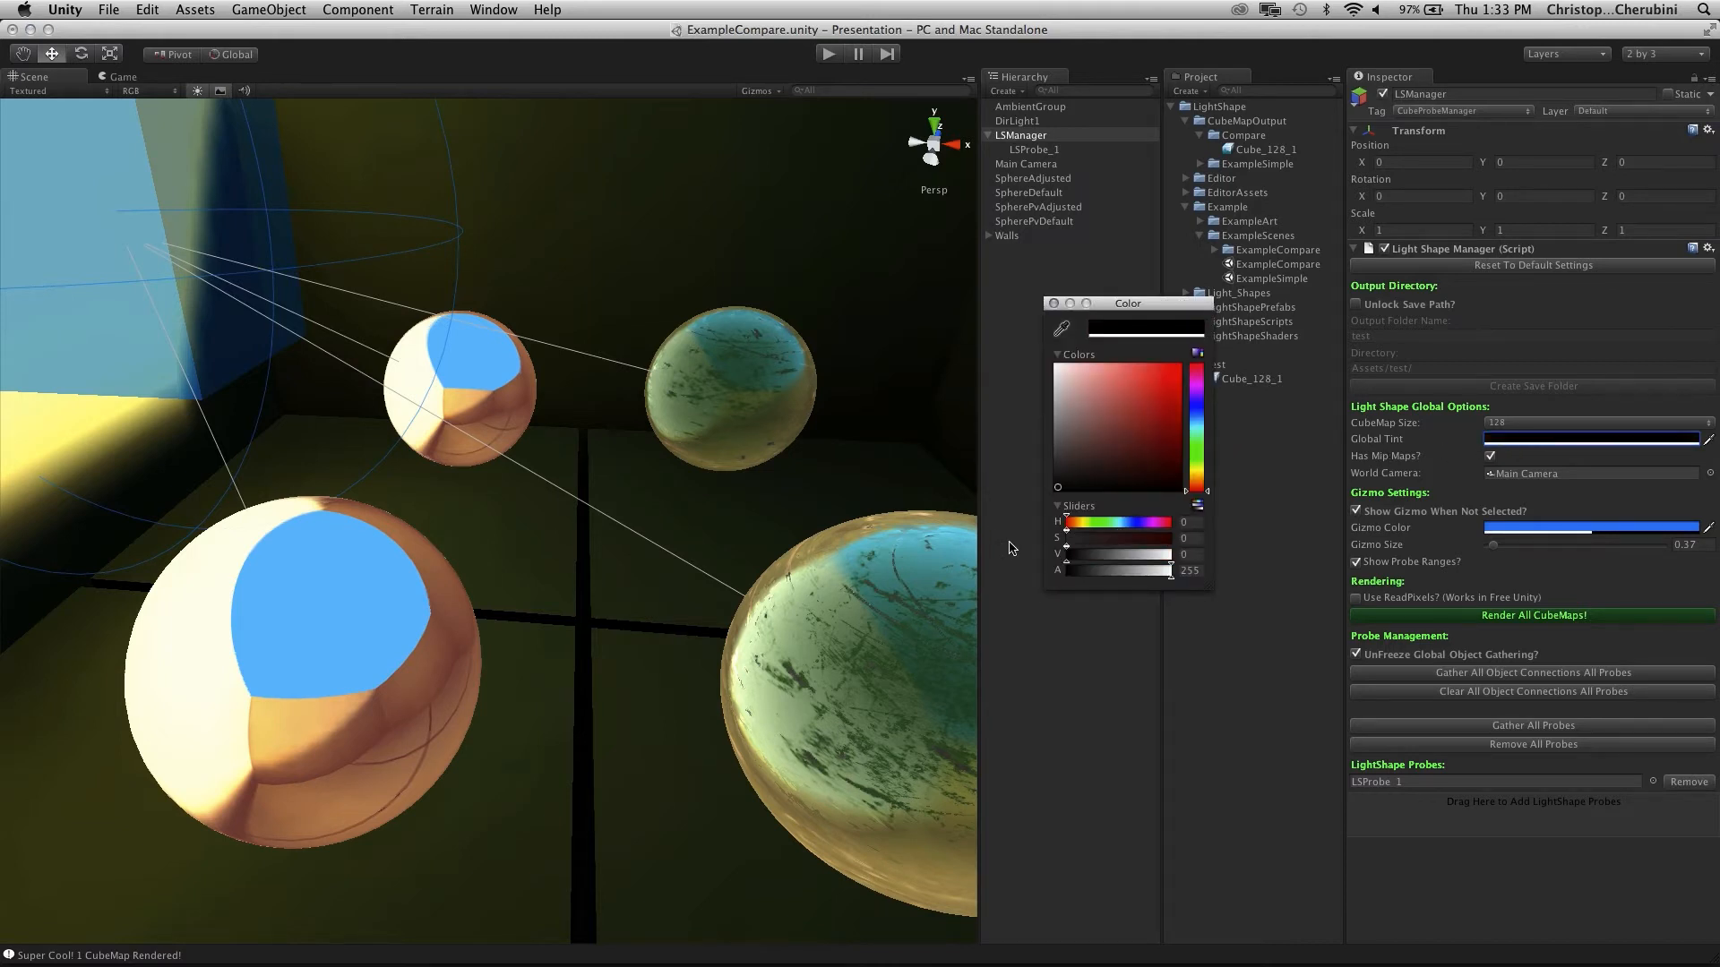
left_click(1567, 618)
left_click(1570, 616)
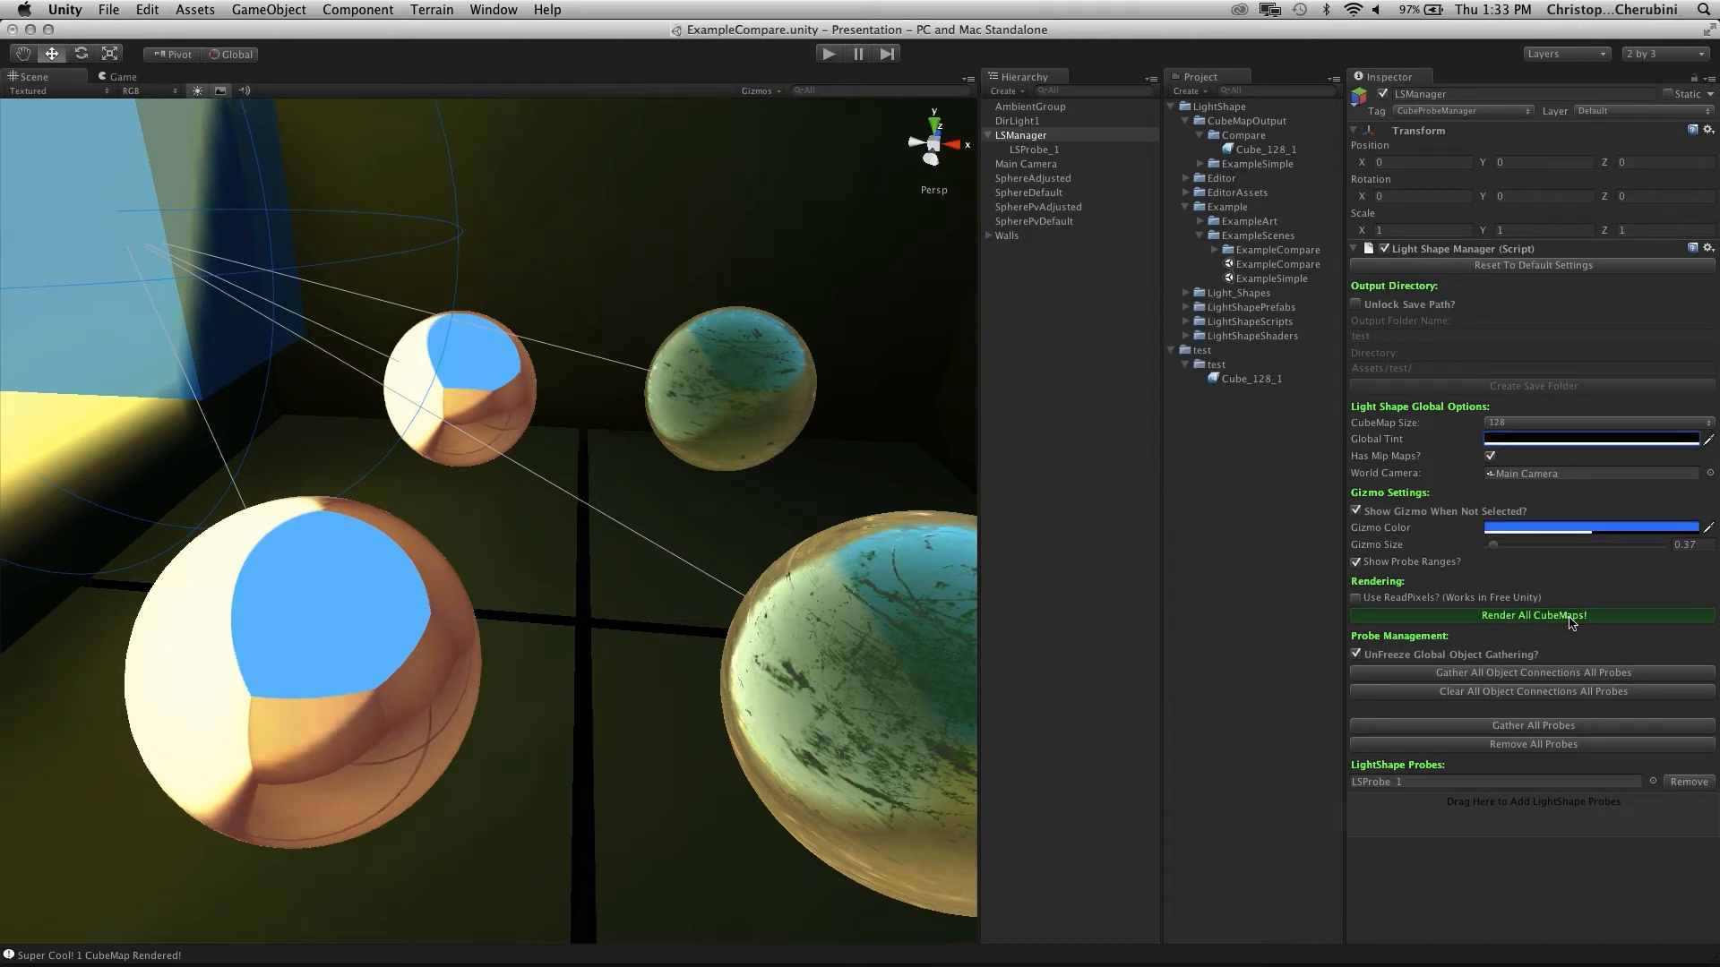
right_click_drag(549, 448, 537, 412, "alt")
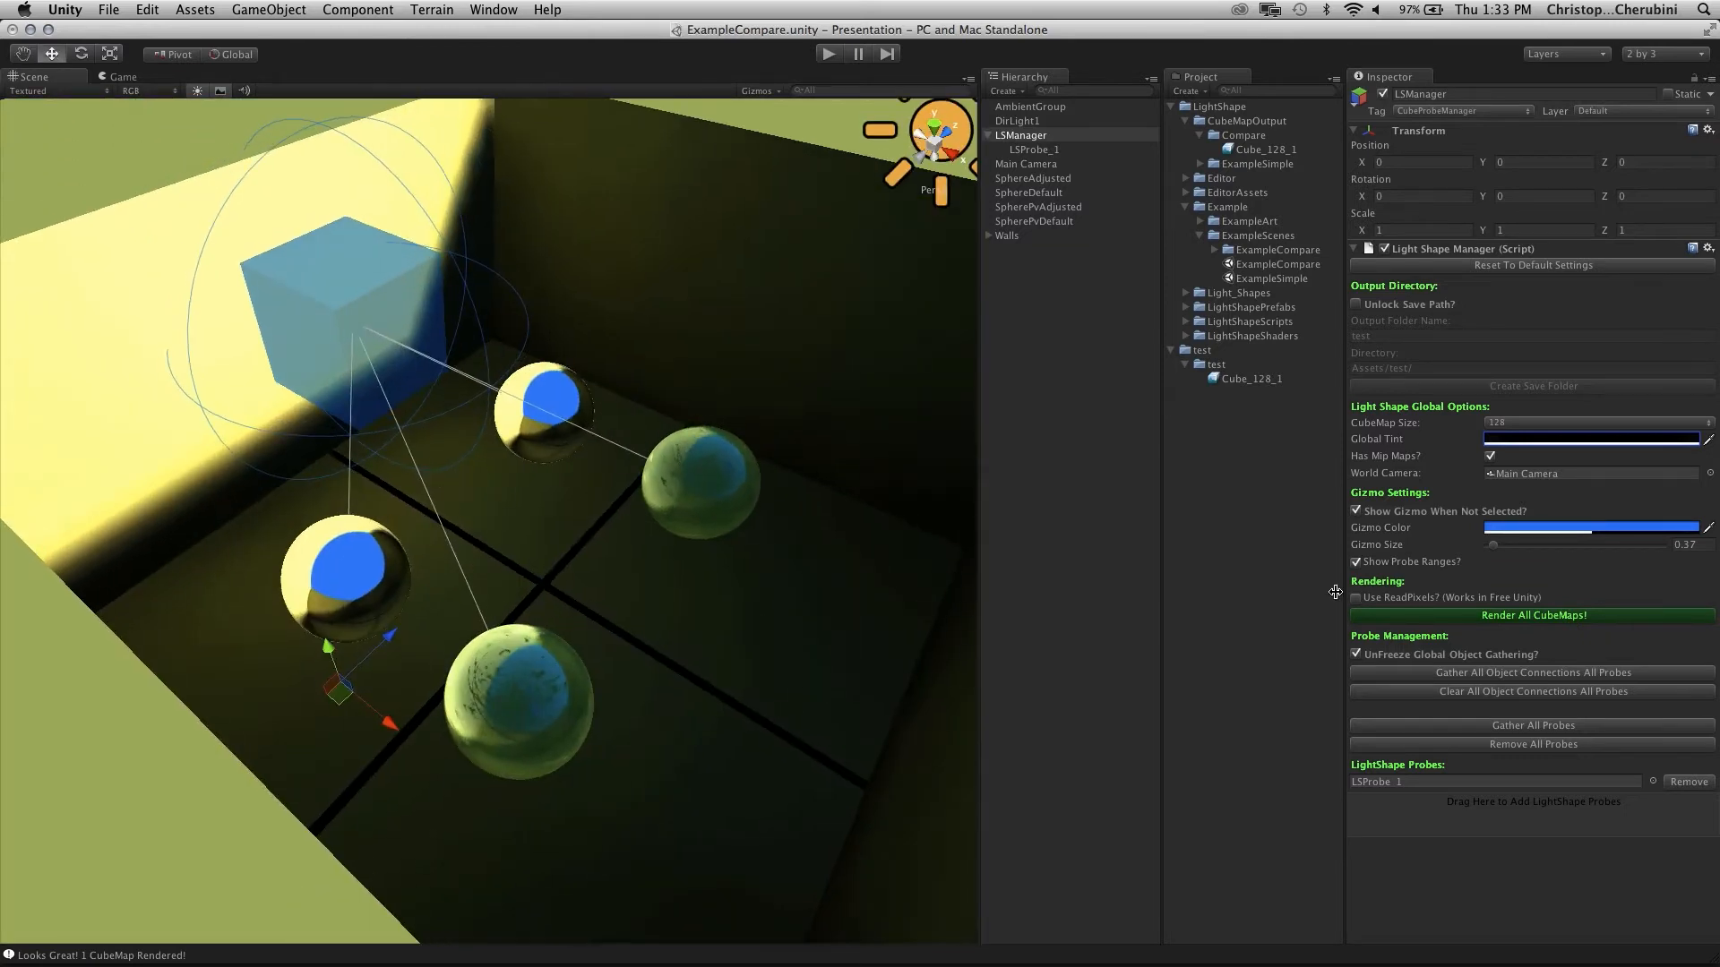
Turn off Show Gizmo When Not Selected on LSManager and compare the scene with nothing selected and with LSProbe_1 selected
left_click(1357, 511)
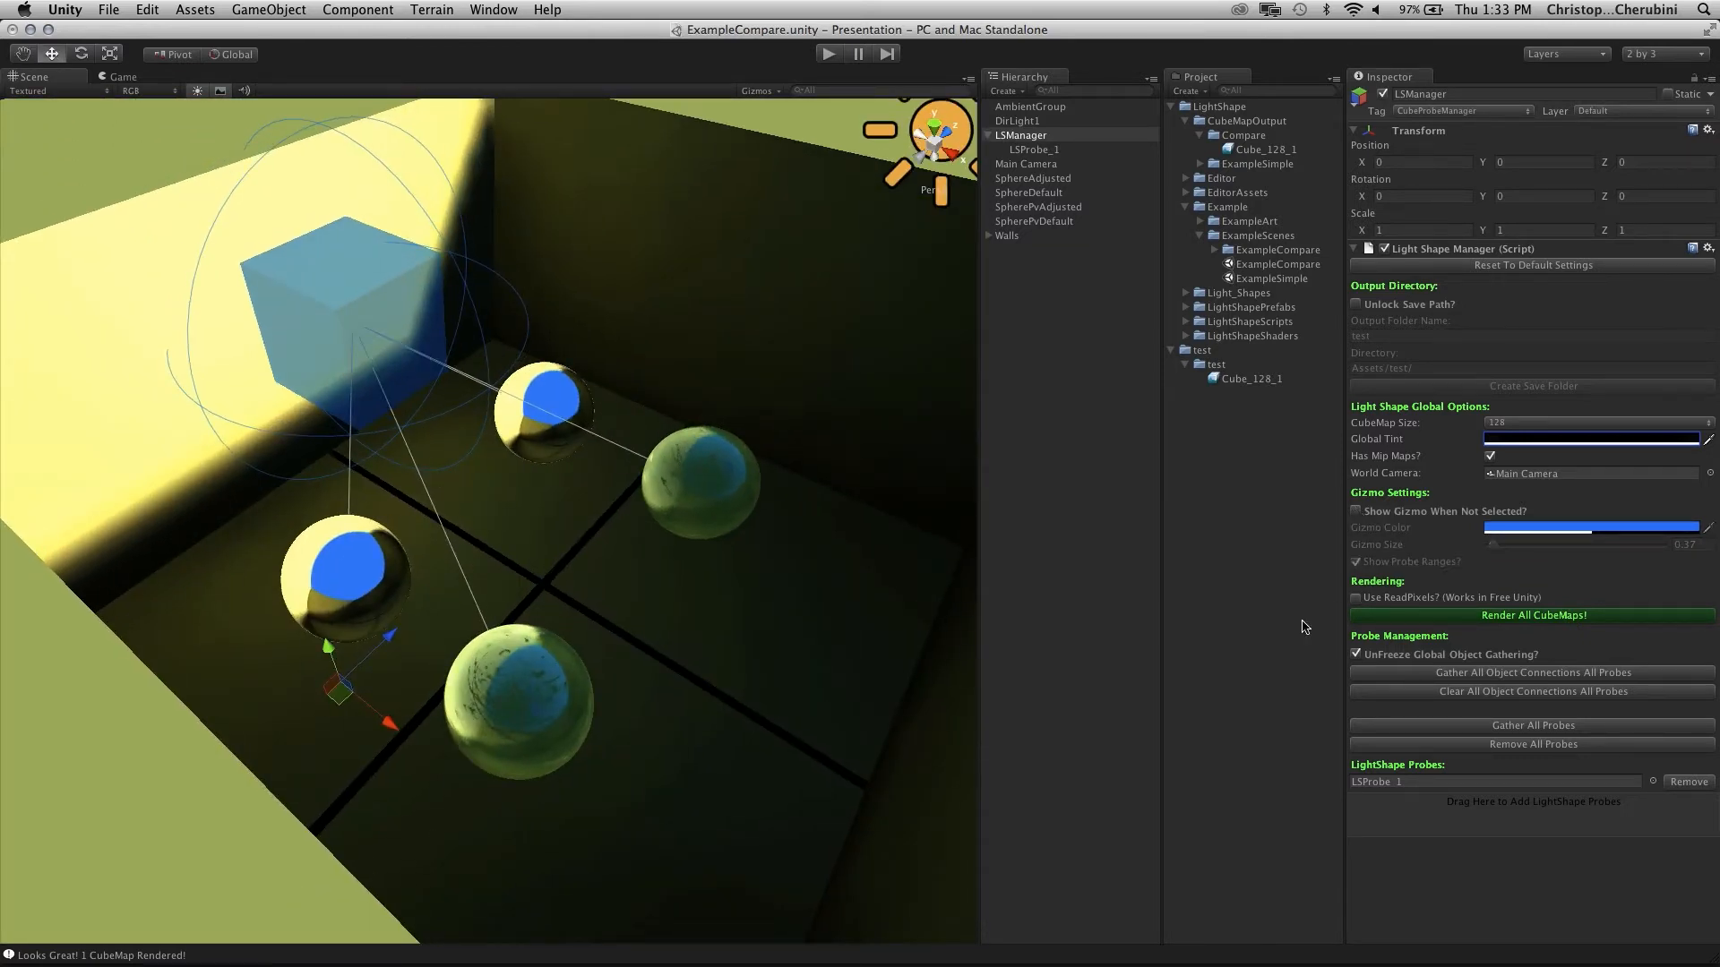
left_click(1056, 394)
left_click(1029, 150)
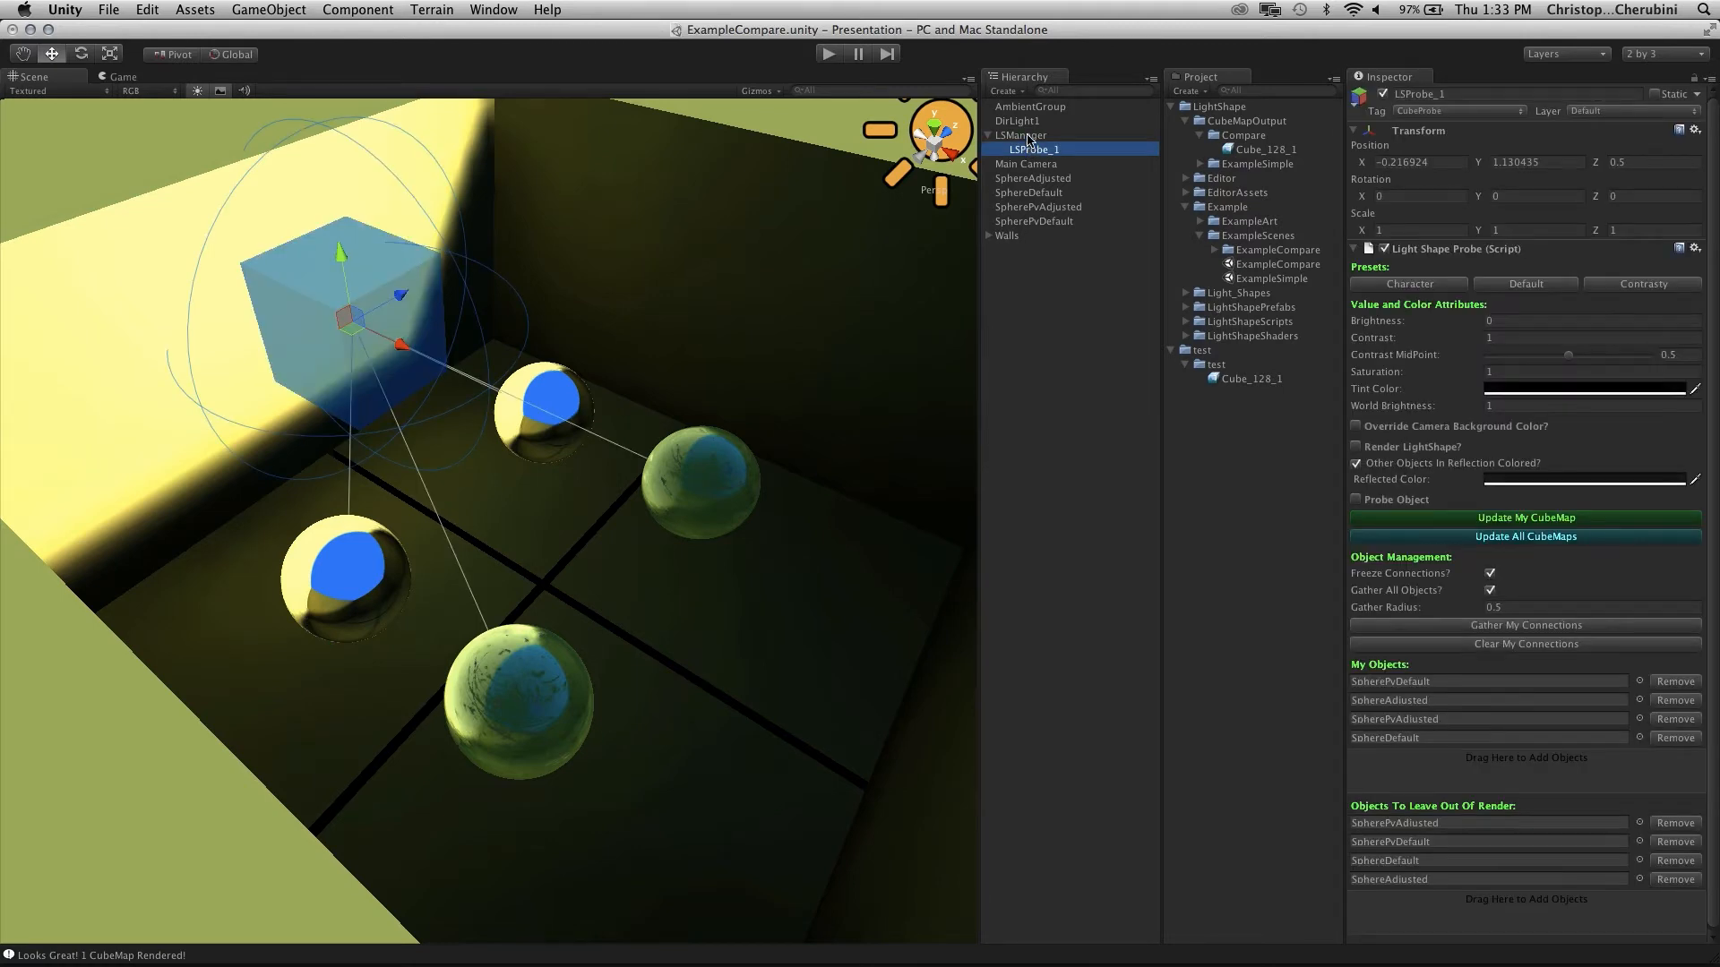
Turn Show Gizmo When Not Selected back on for LSManager and check the probe gizmo with nothing selected
left_click(1028, 135)
left_click(1357, 511)
left_click(1004, 363)
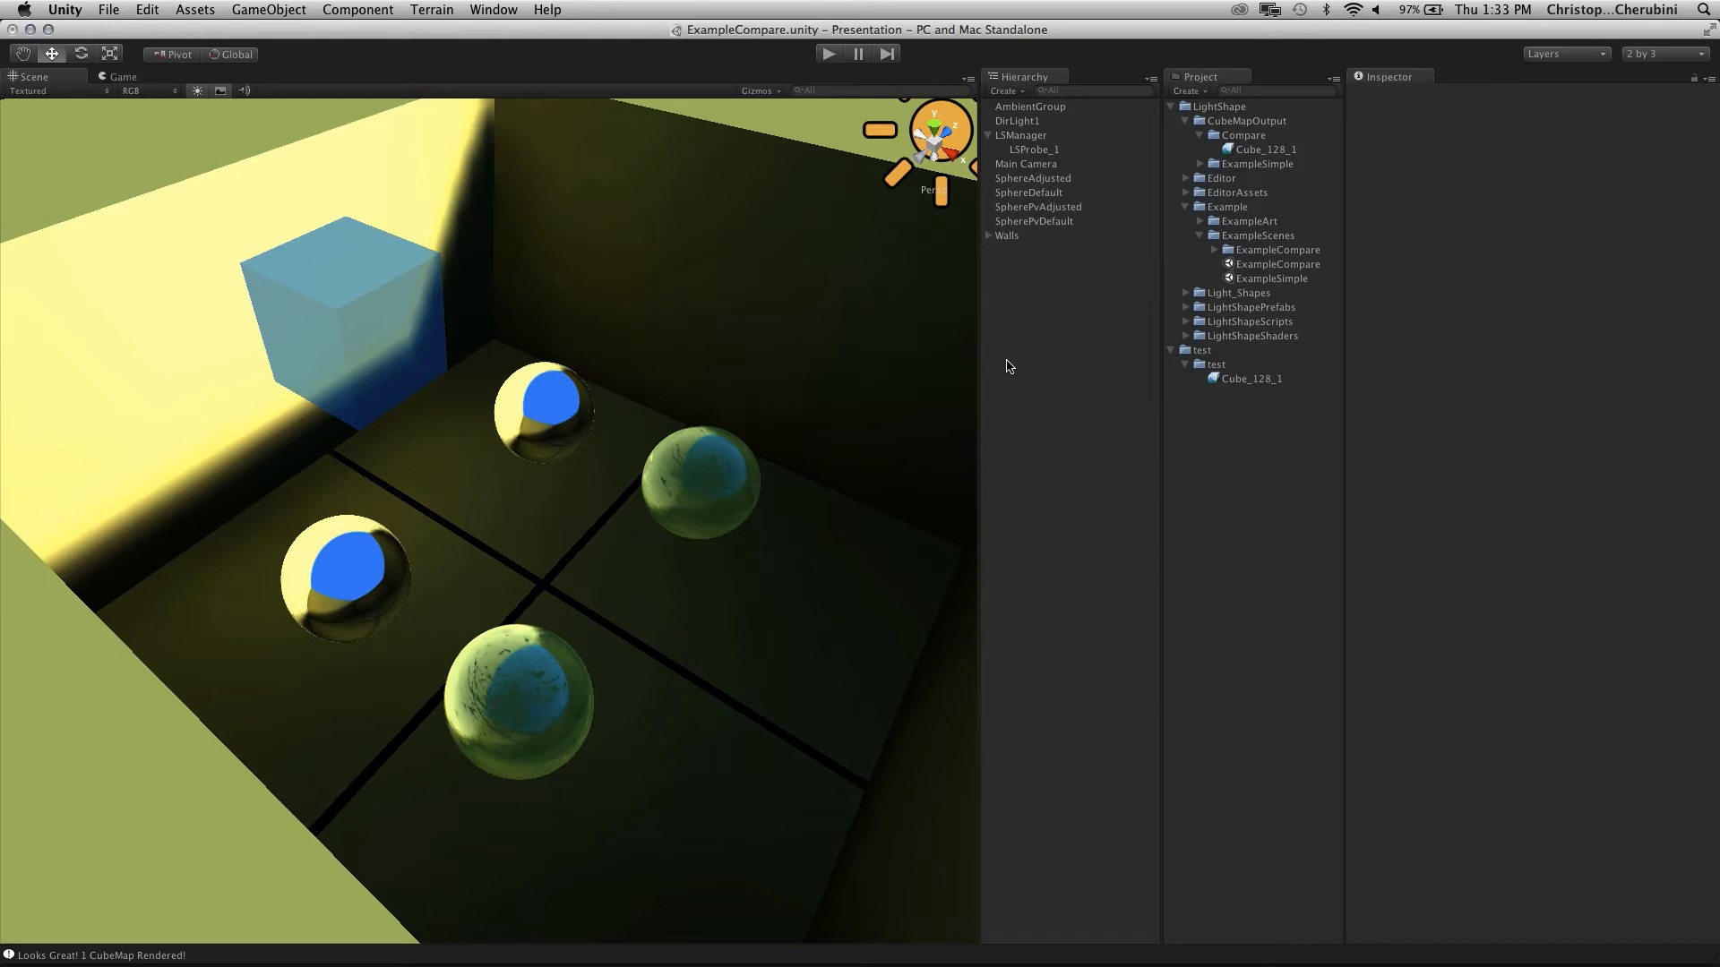
left_click(1028, 151)
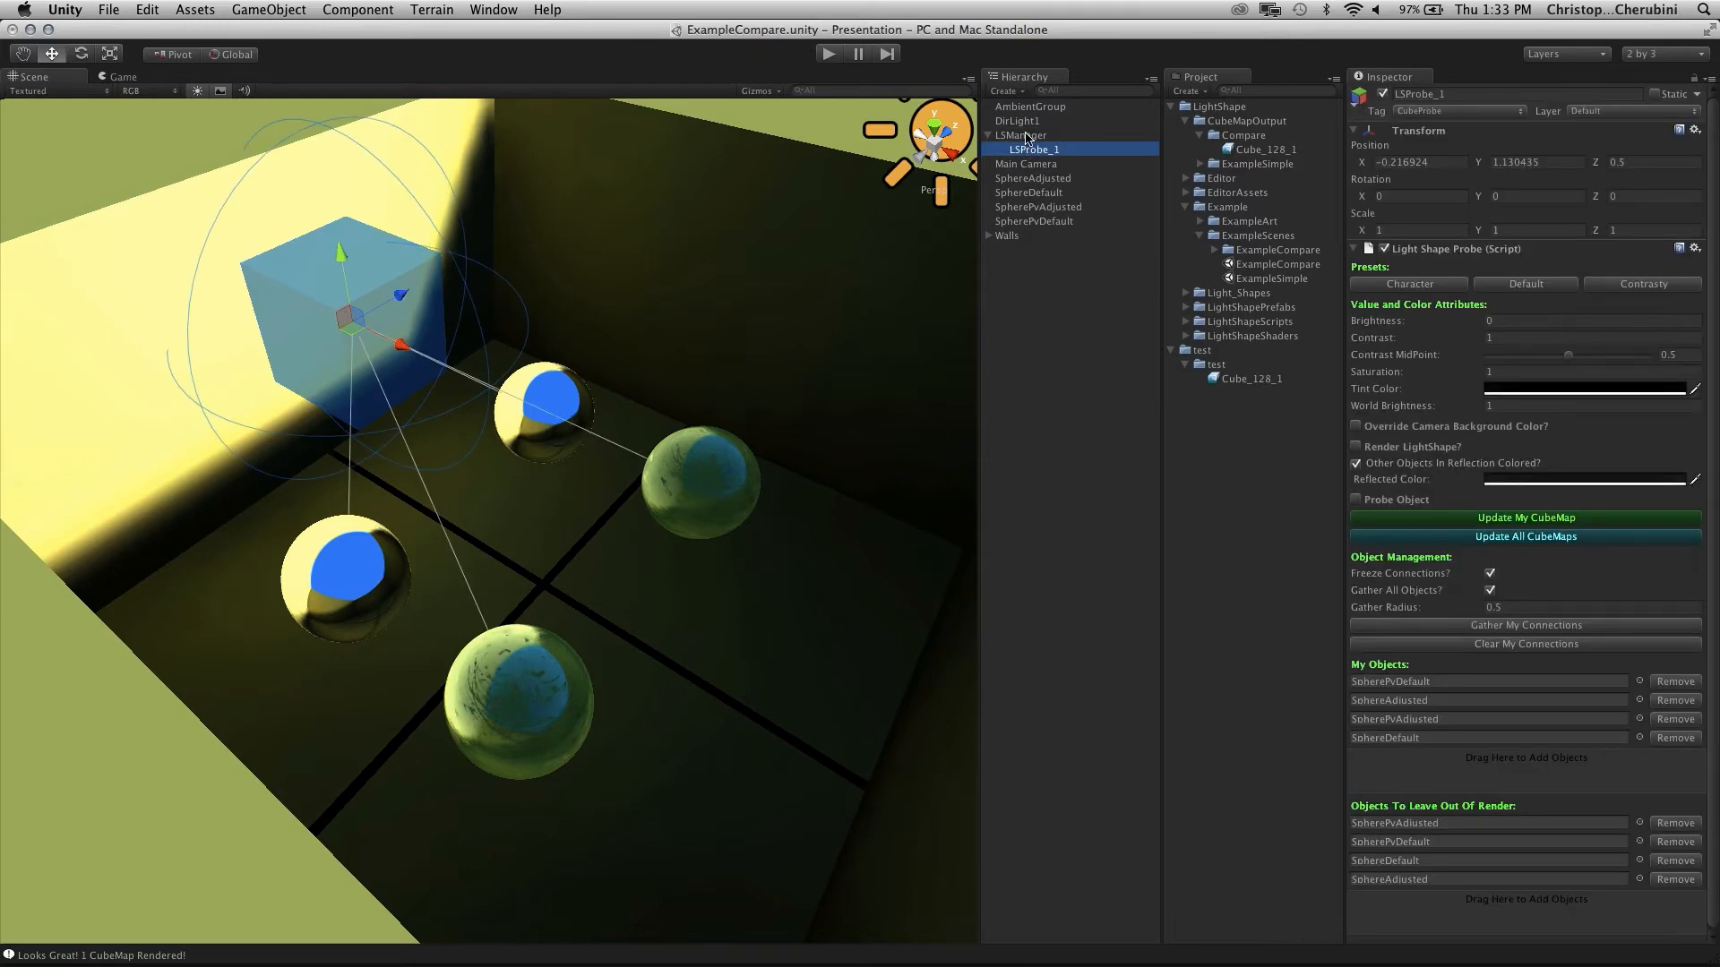
Set LSManager's Gizmo Color to yellow (H 64, S 255, V 255, A 128) and its Gizmo Size to 0.2
left_click(1026, 136)
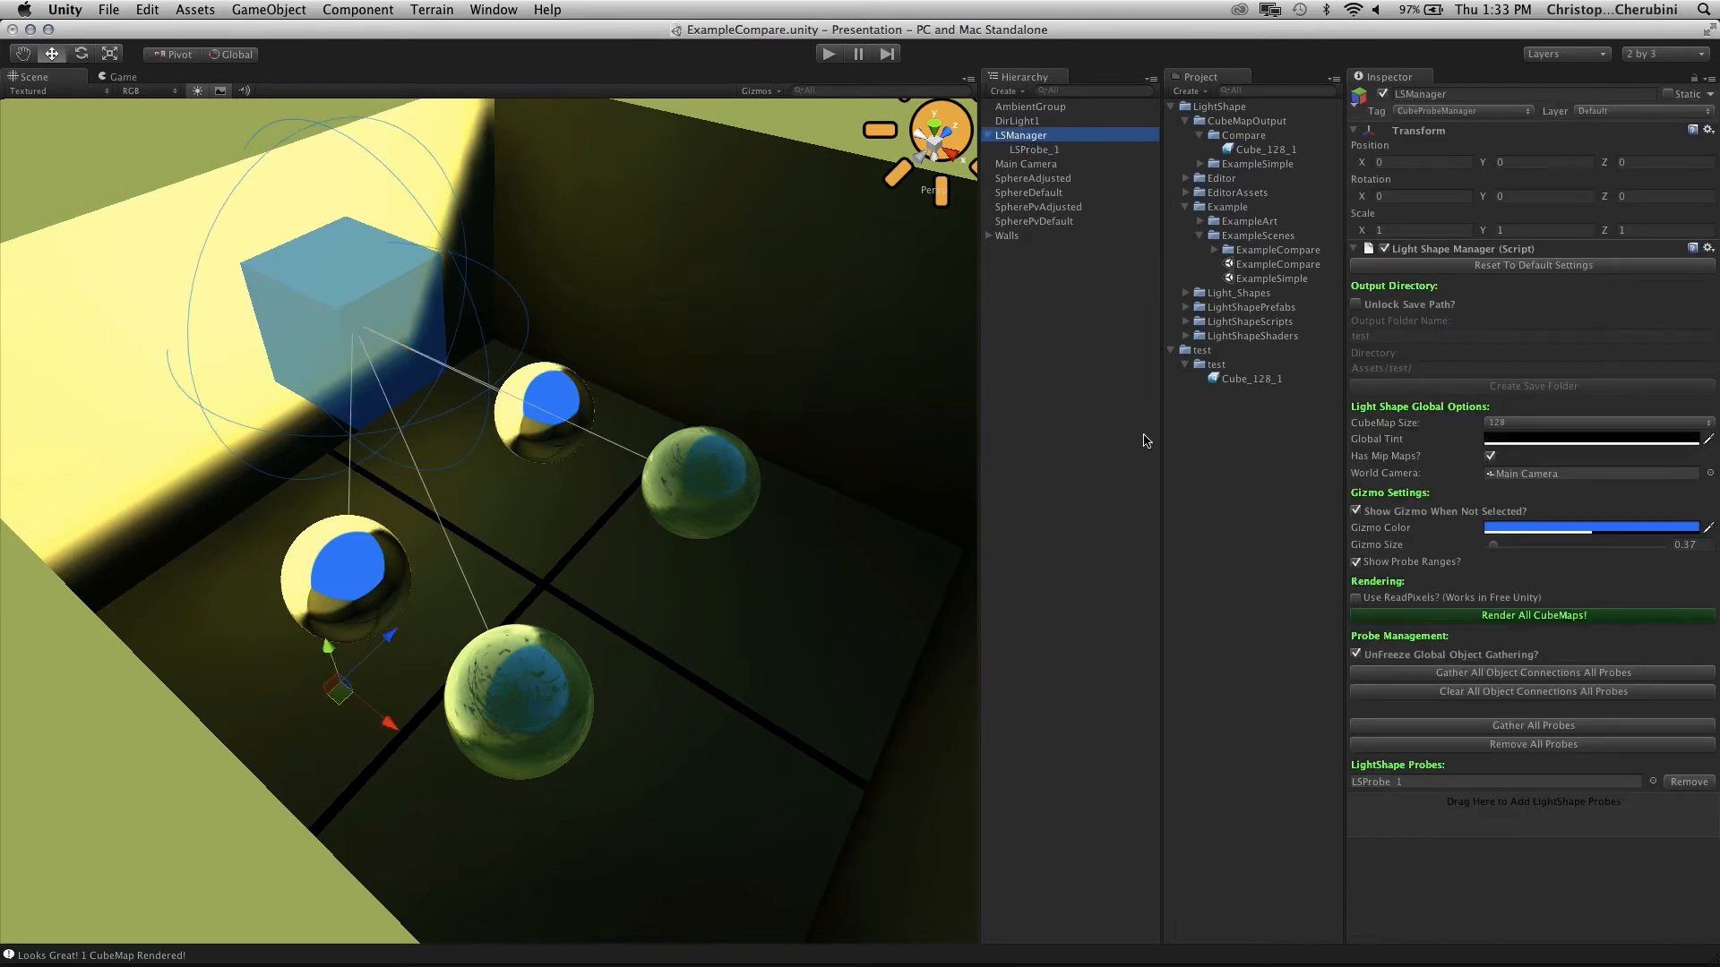
left_click(1538, 528)
left_click_drag(1198, 439, 1194, 473)
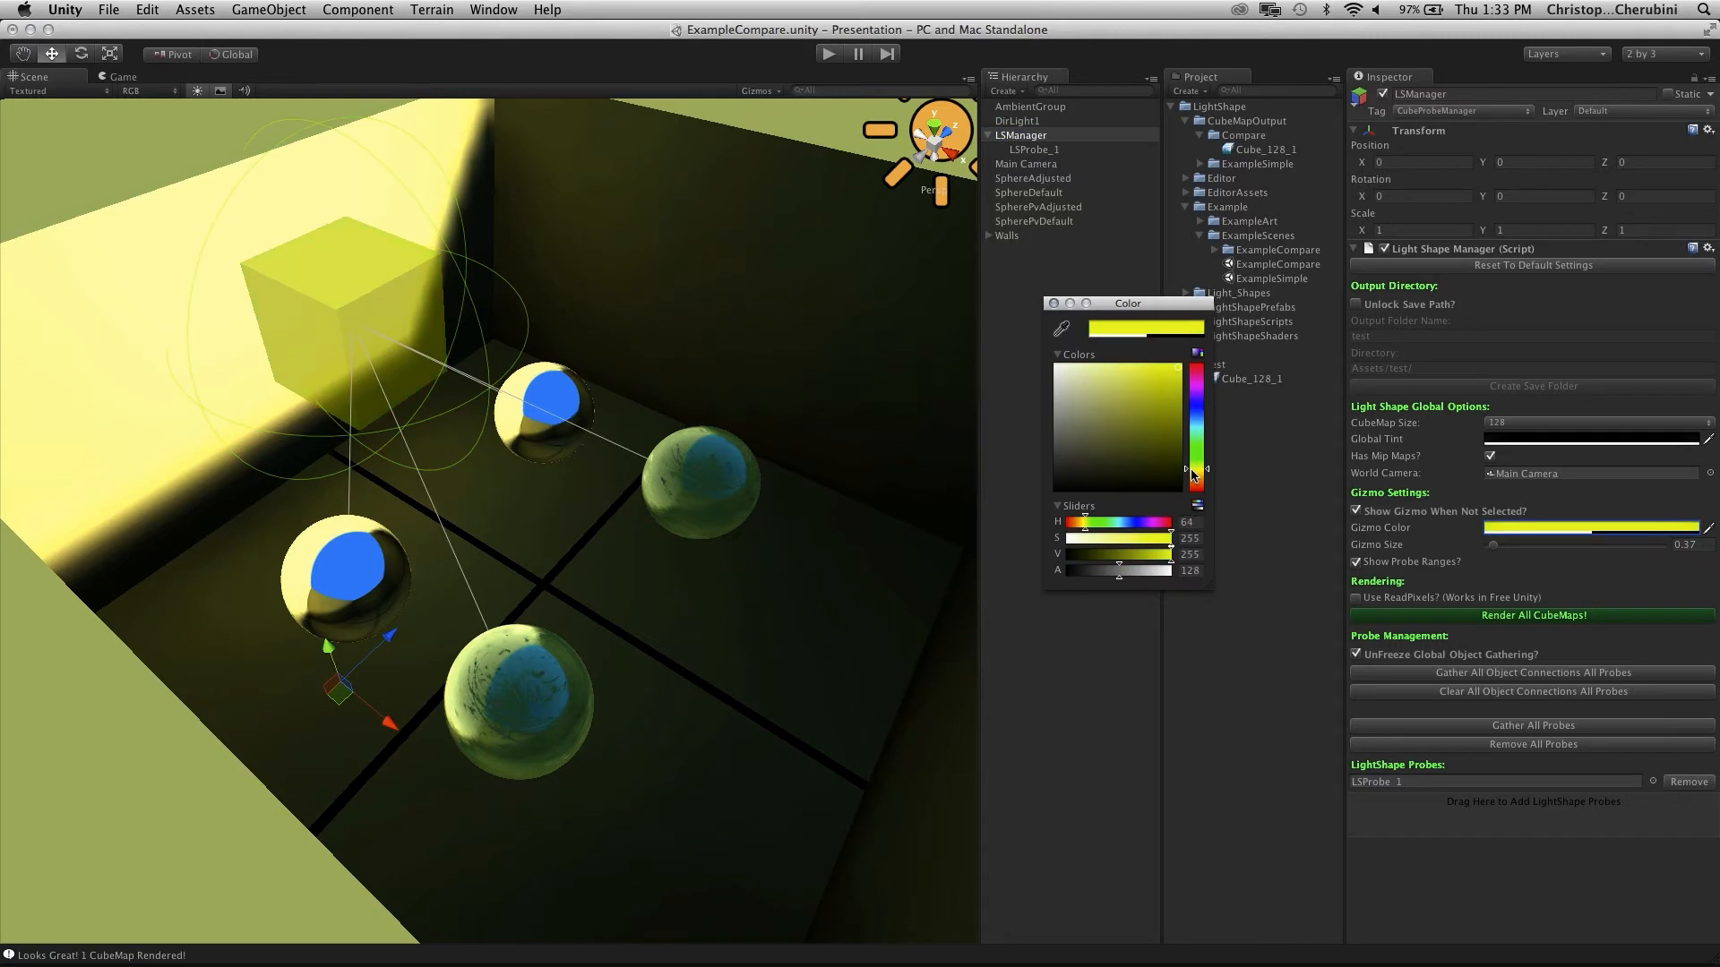
left_click(1448, 554)
left_click(1435, 548)
left_click_drag(1435, 548, 1422, 548)
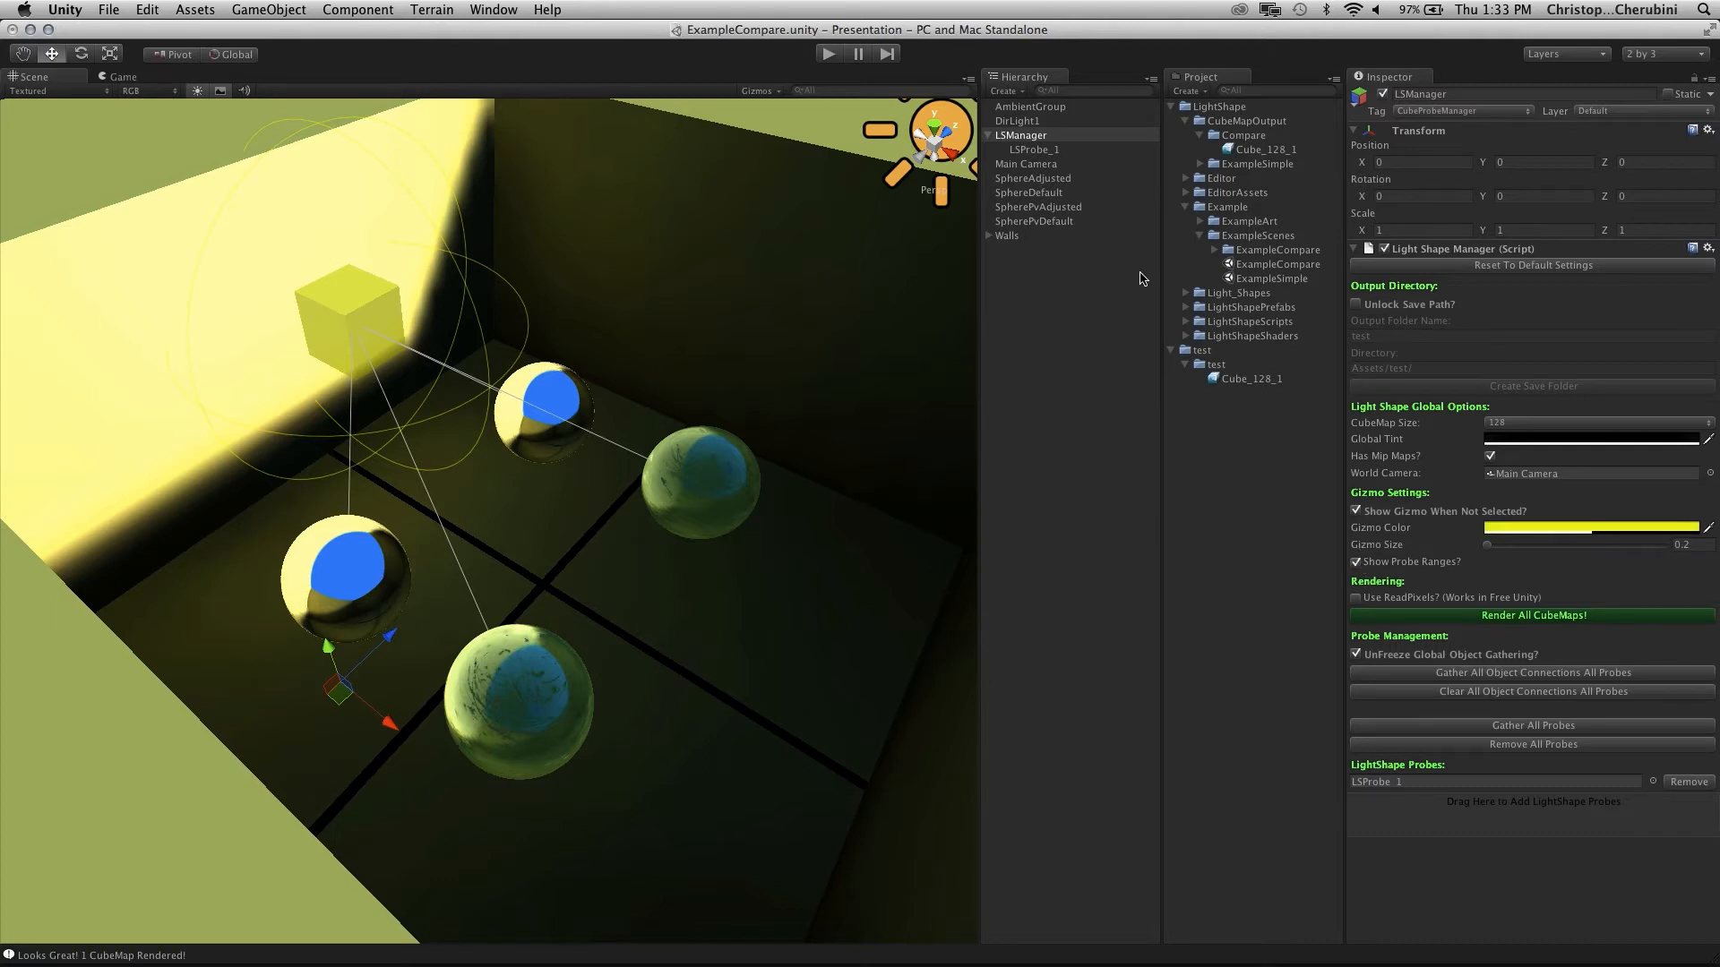
Turn UnFreeze Global Object Gathering off on LSManager and back on
left_click(1023, 136)
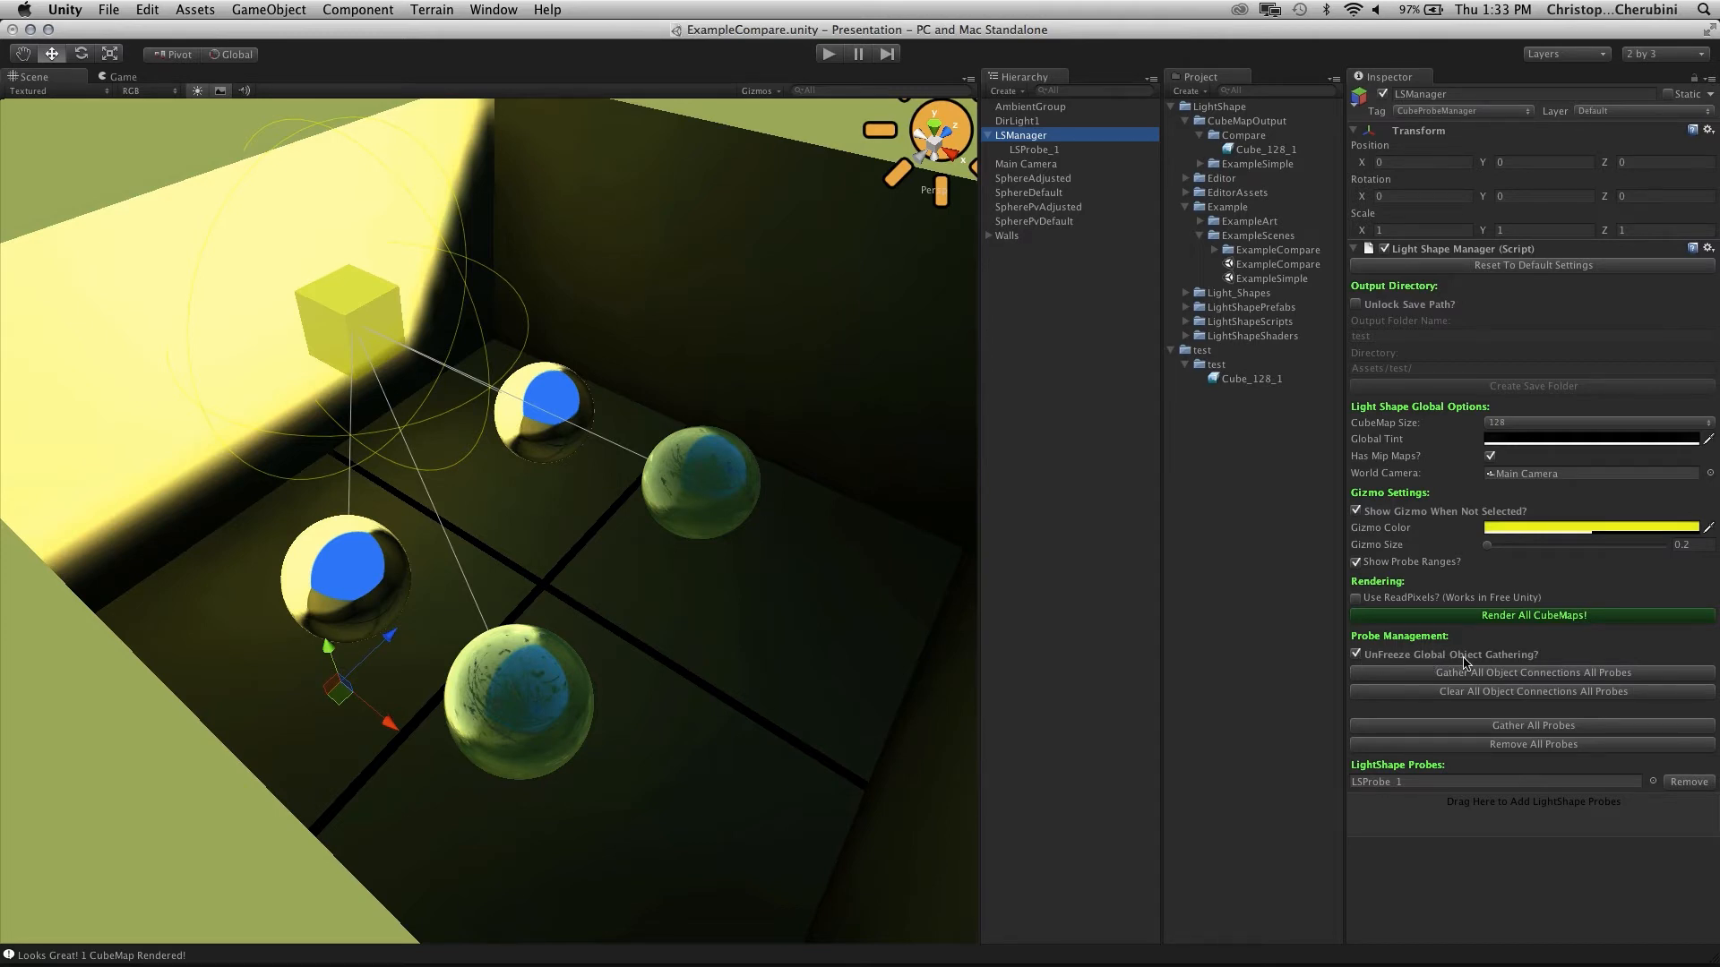
left_click(1356, 655)
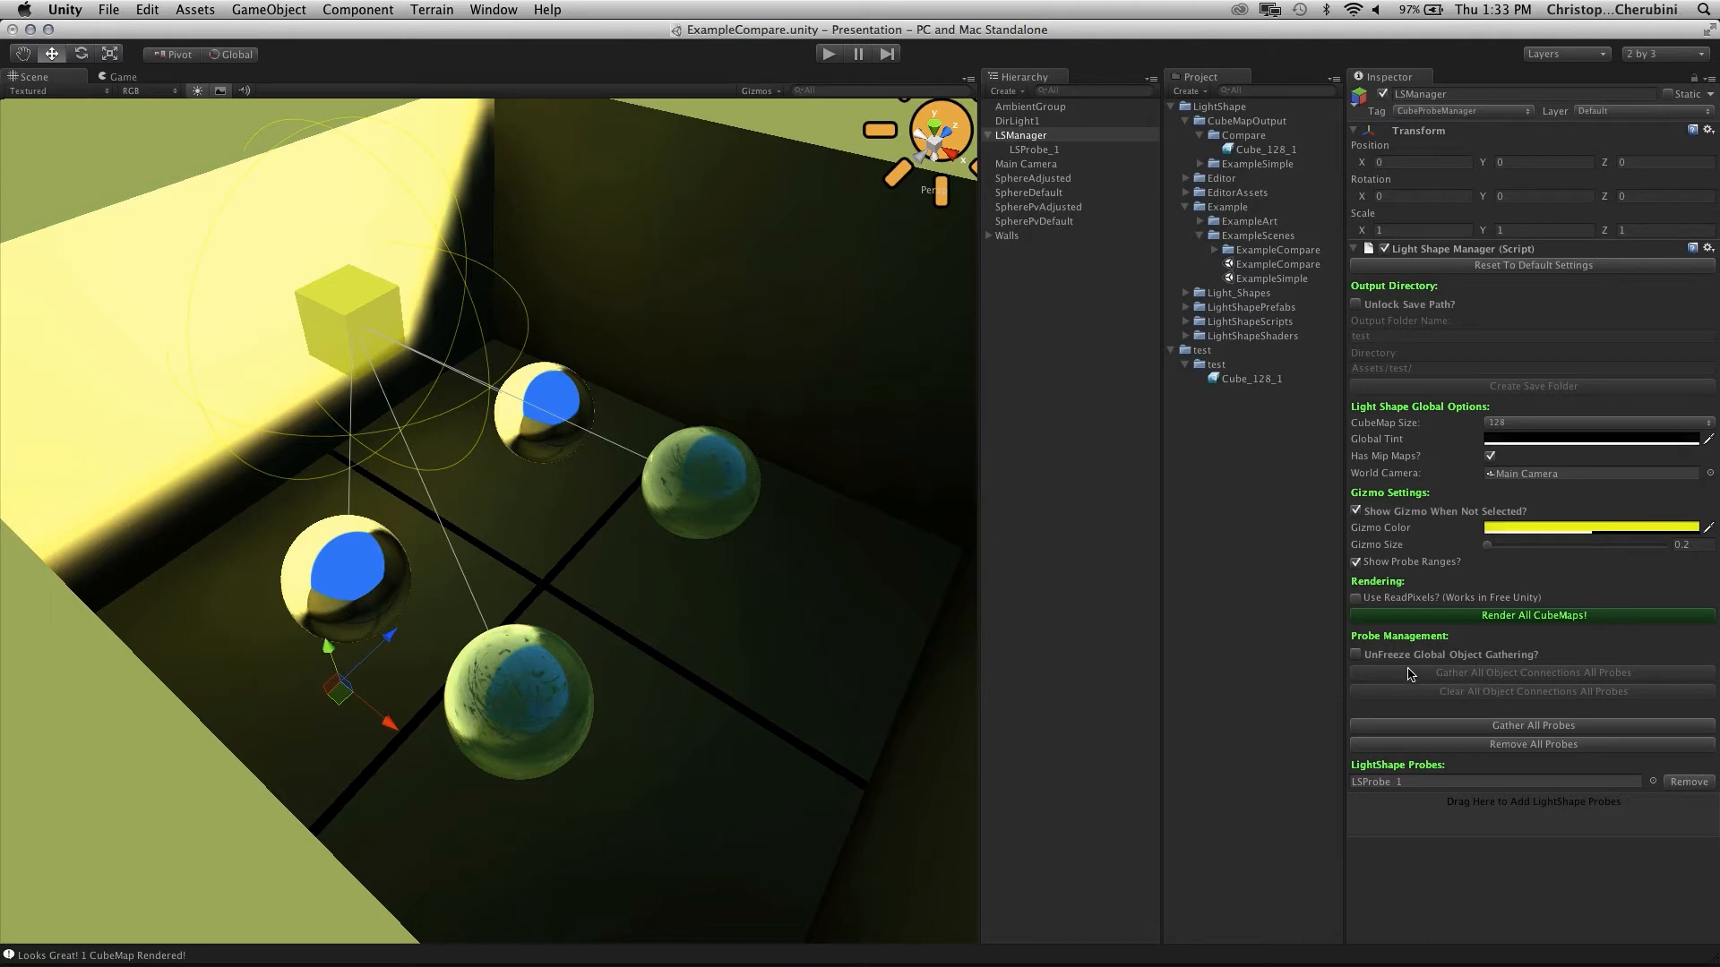
left_click(1357, 655)
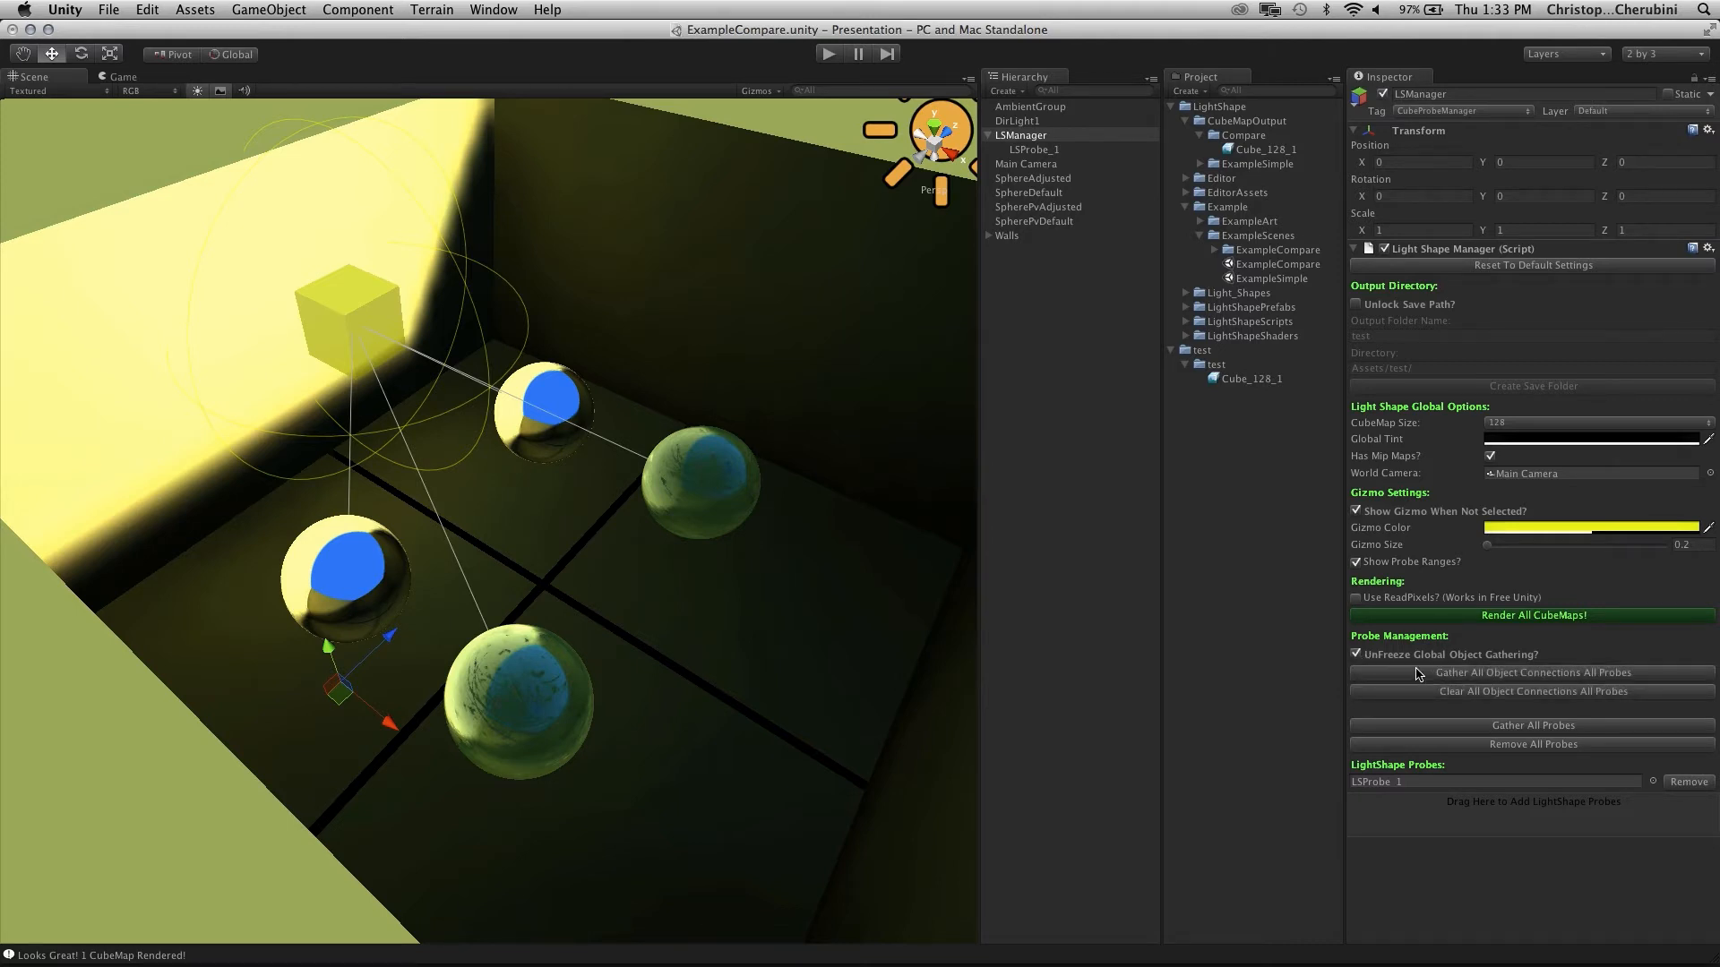
Remove all probes from LSManager's LightShape Probes list, check LSProbe_1 in the hierarchy, and gather all probes again
left_click(1539, 746)
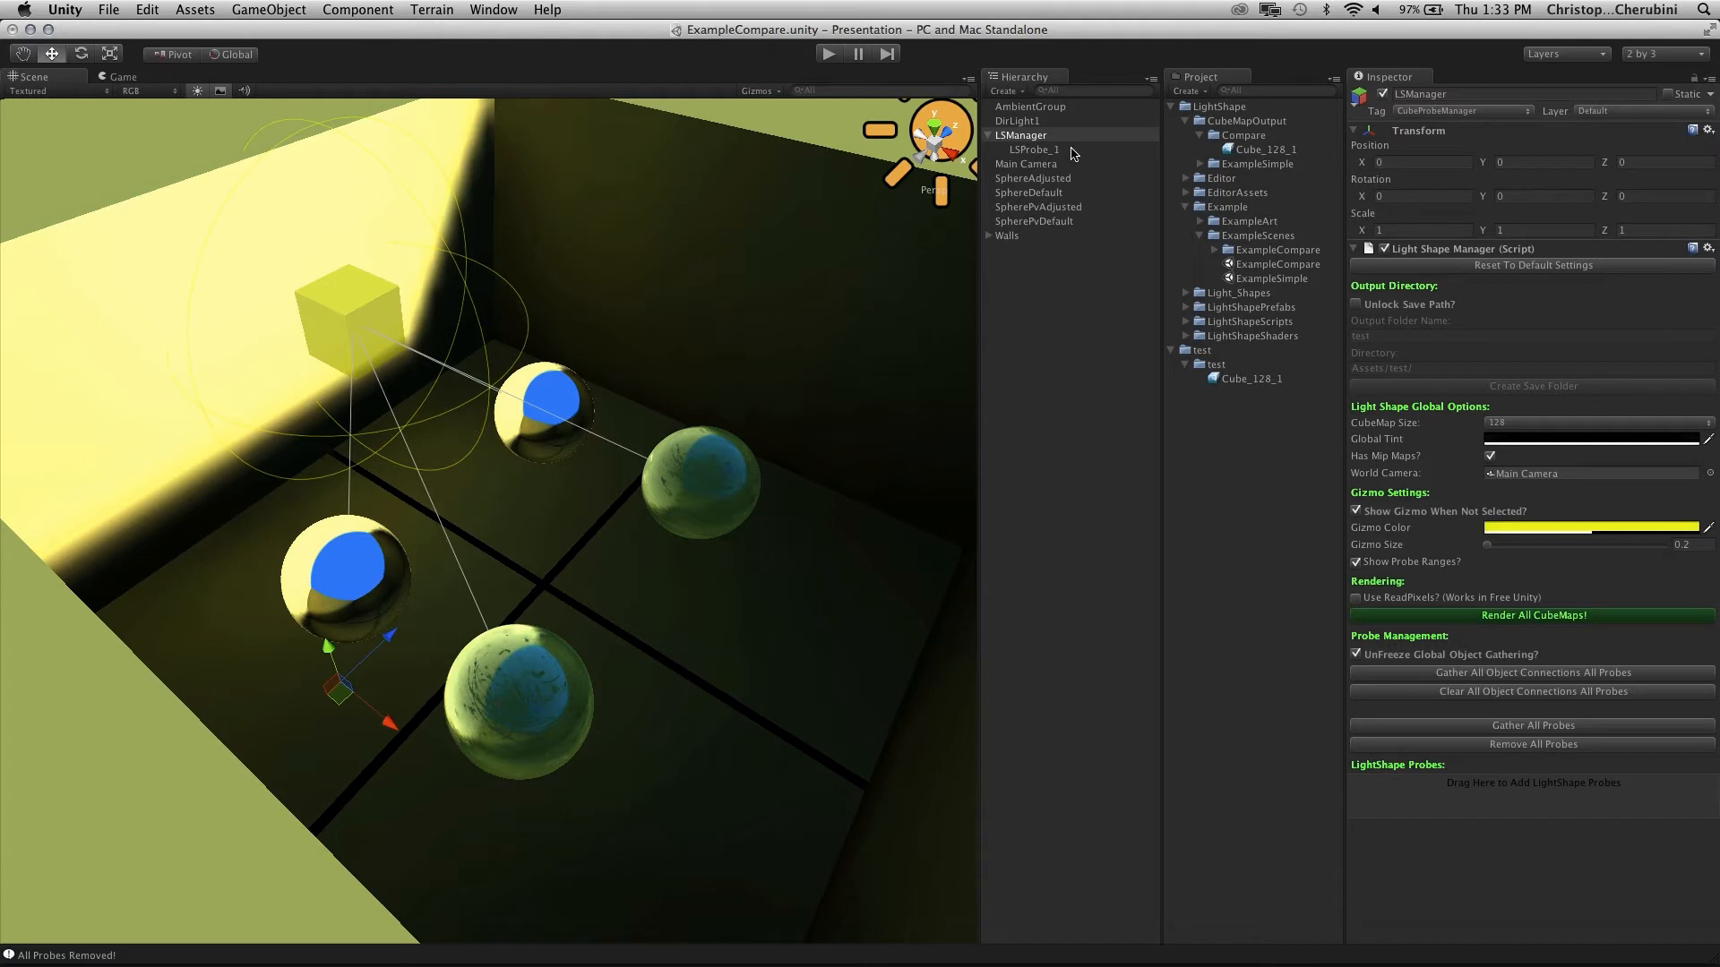
left_click(1074, 150)
left_click(1046, 137)
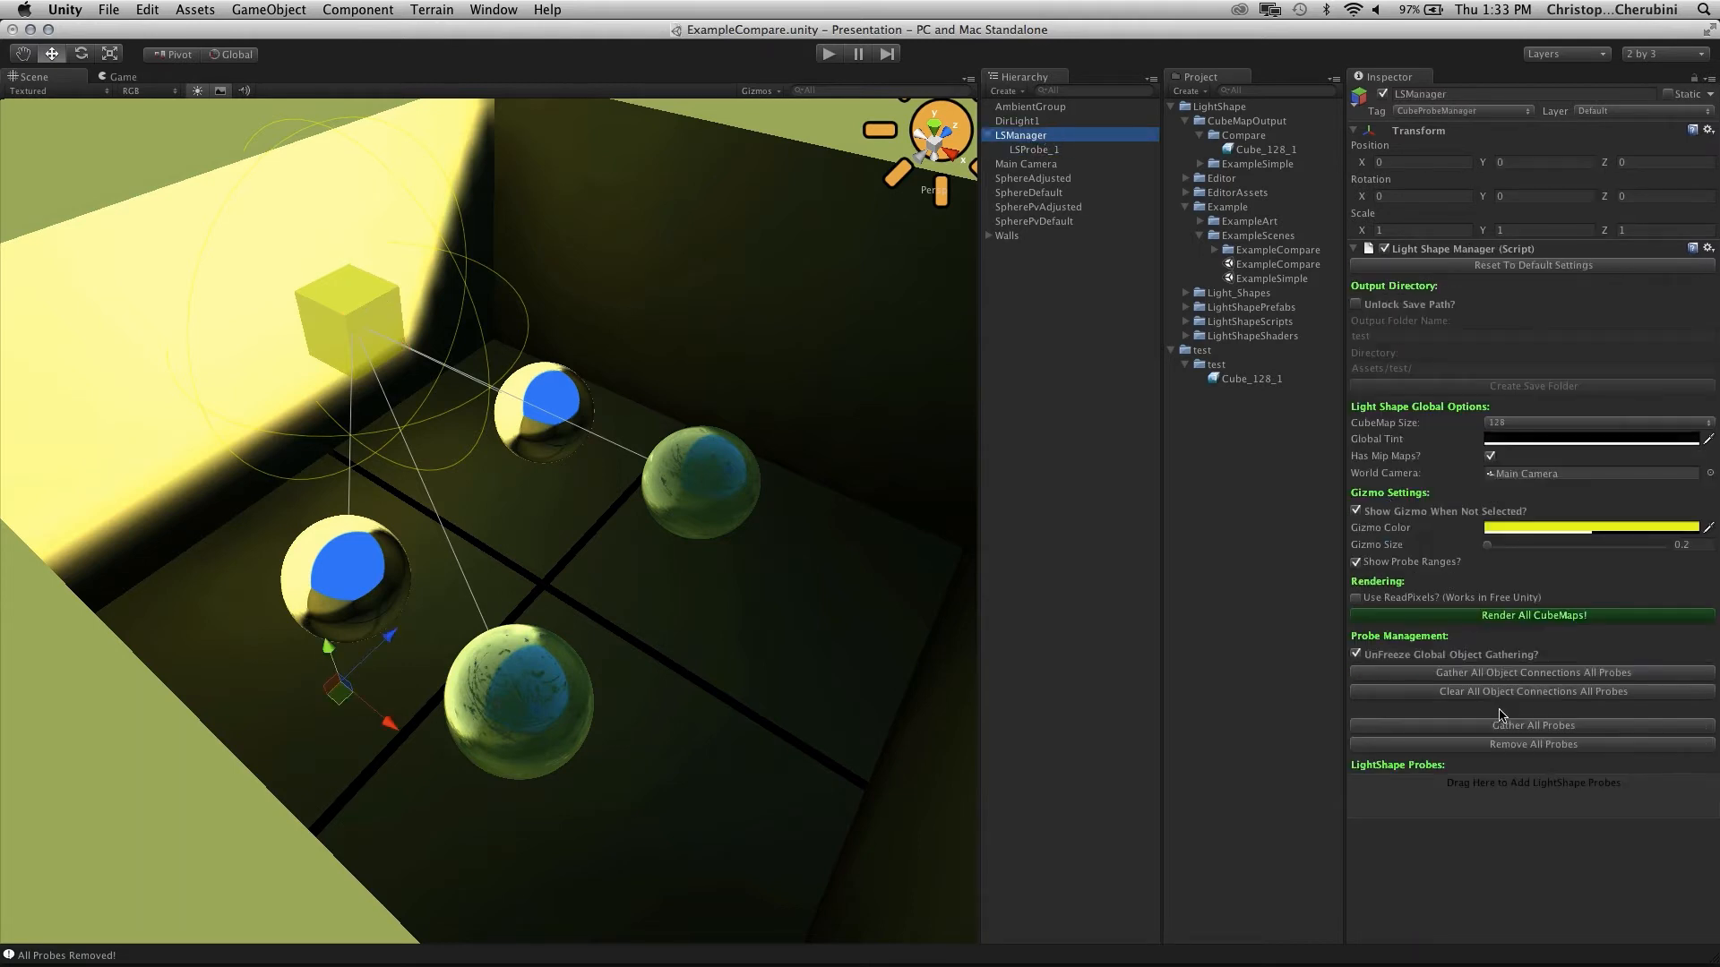
left_click(1540, 725)
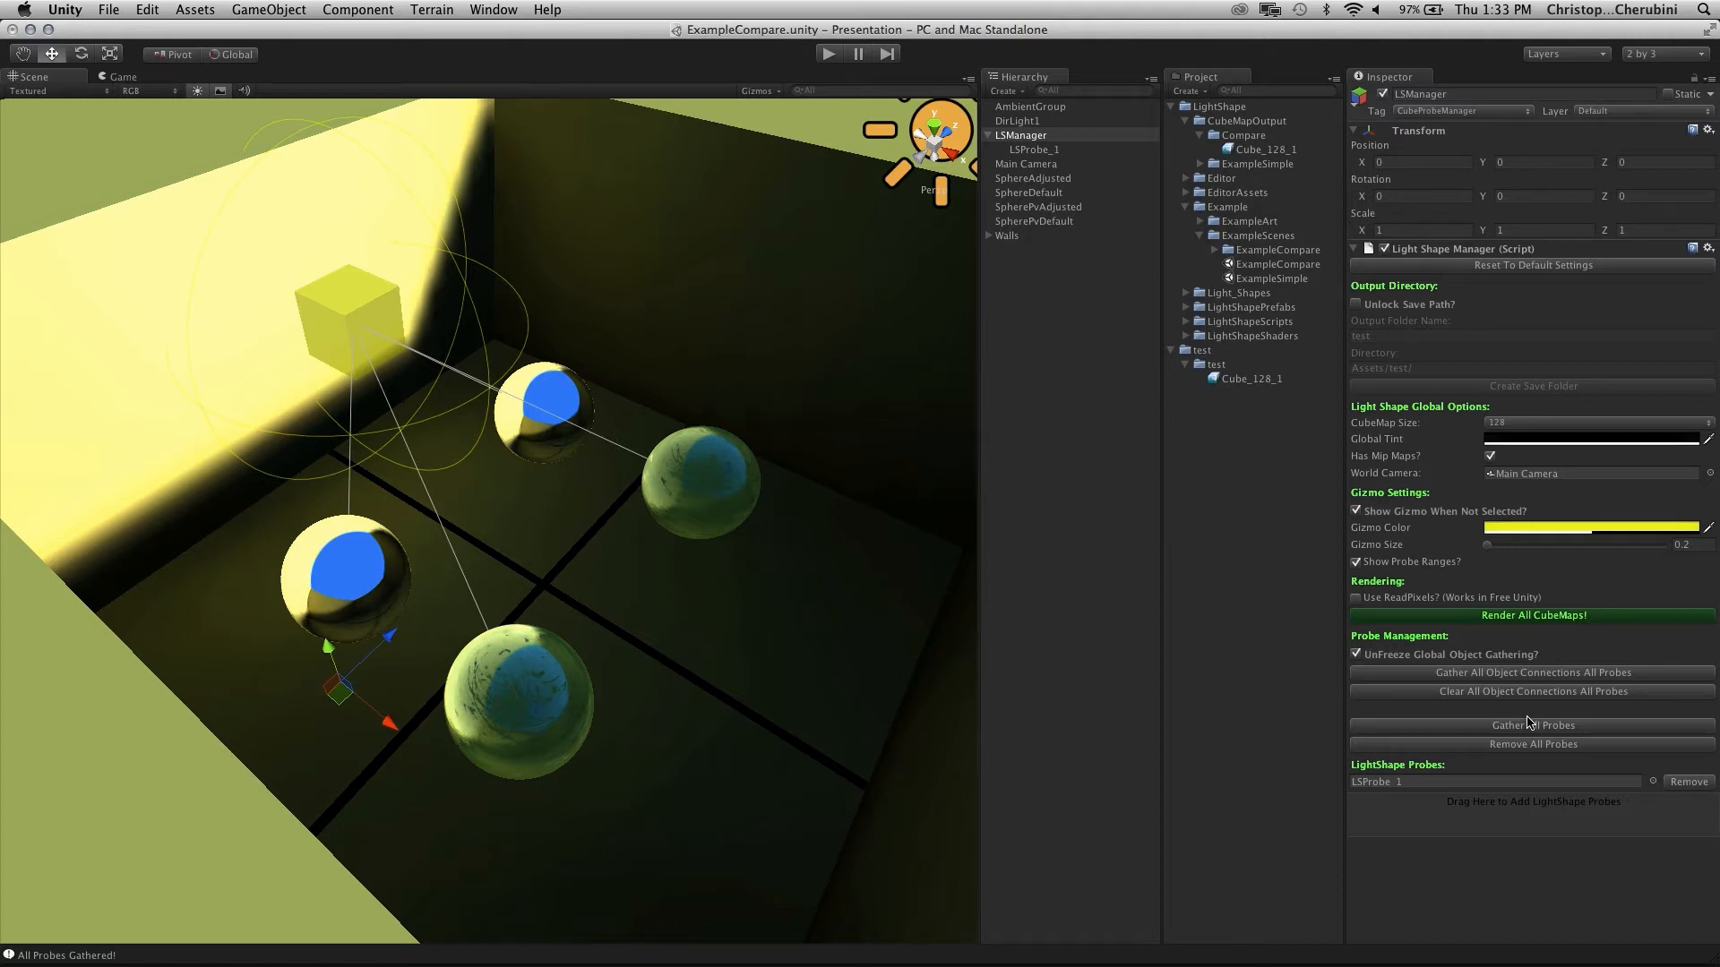
Duplicate LSProbe_1 and gather all probes into LSManager's list
left_click(1032, 150)
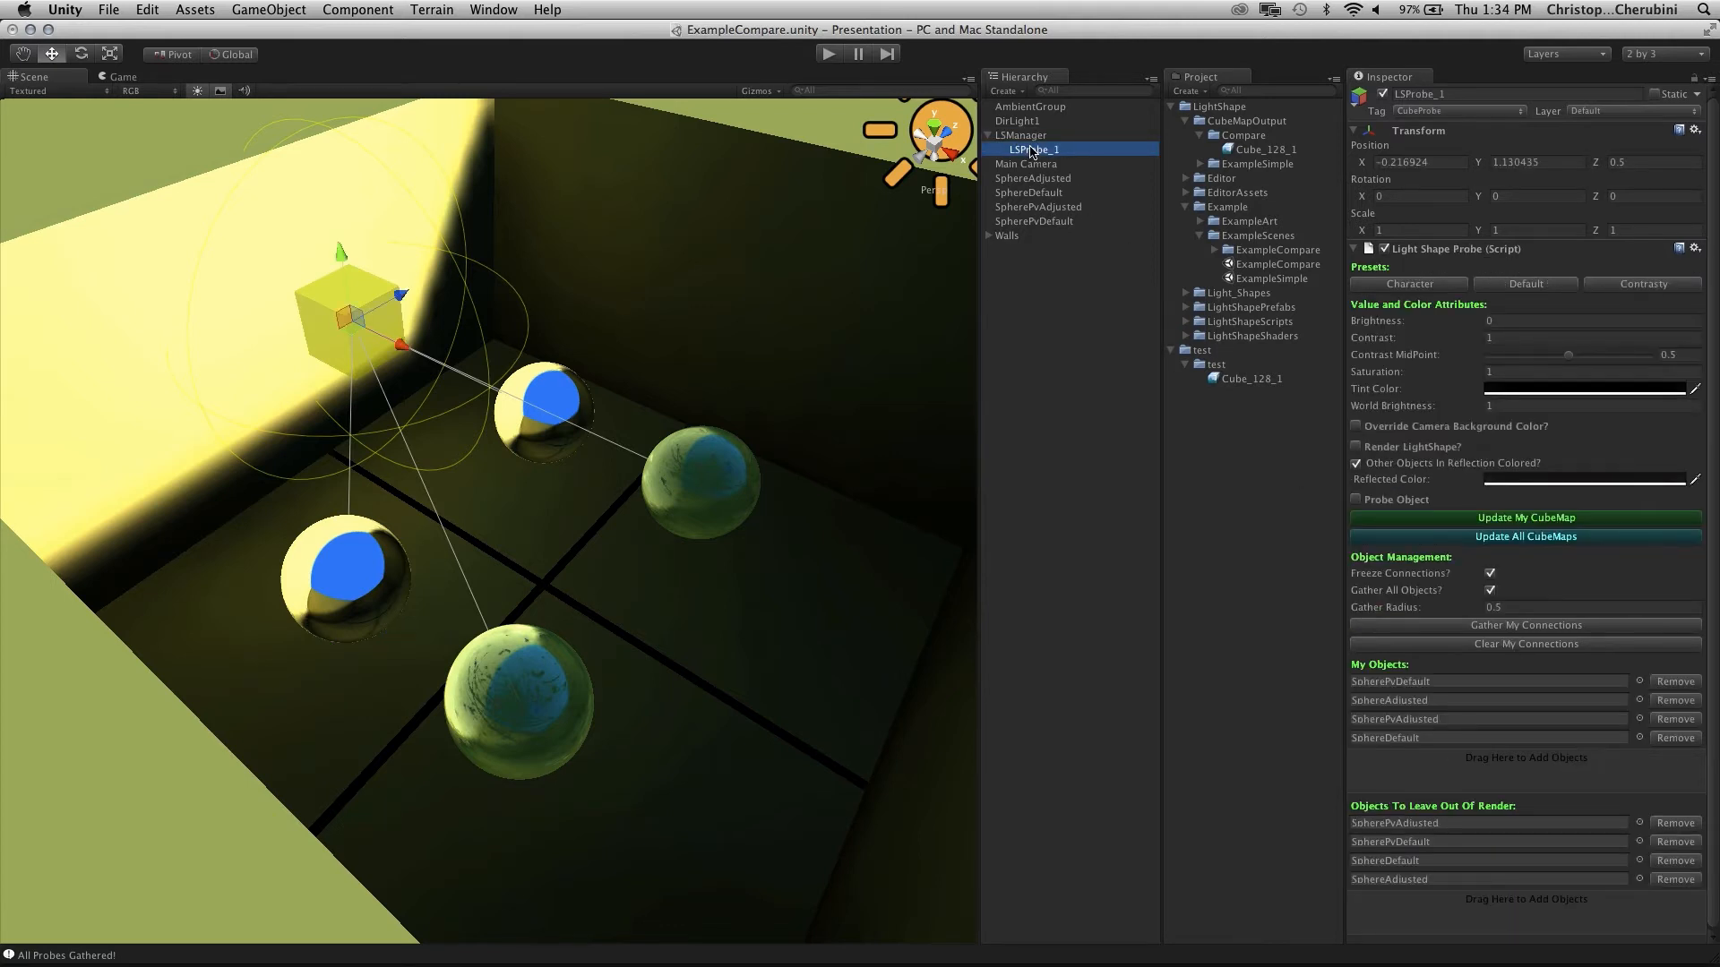
key("super+d")
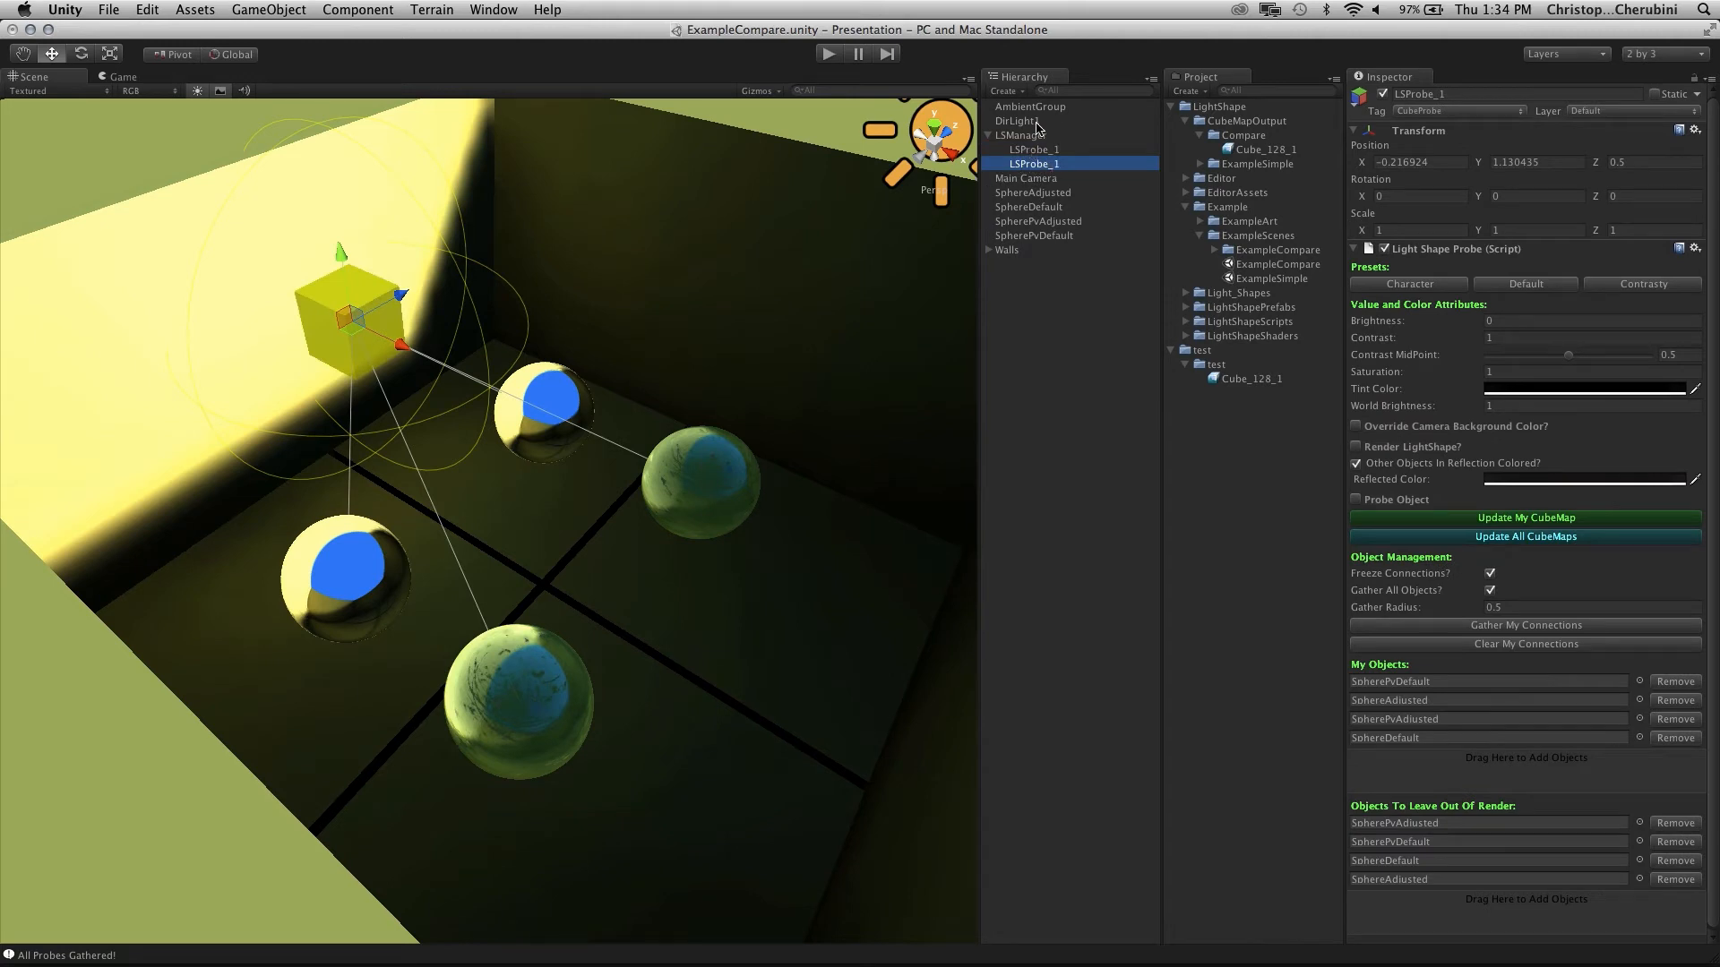
left_click(1028, 136)
left_click(1546, 730)
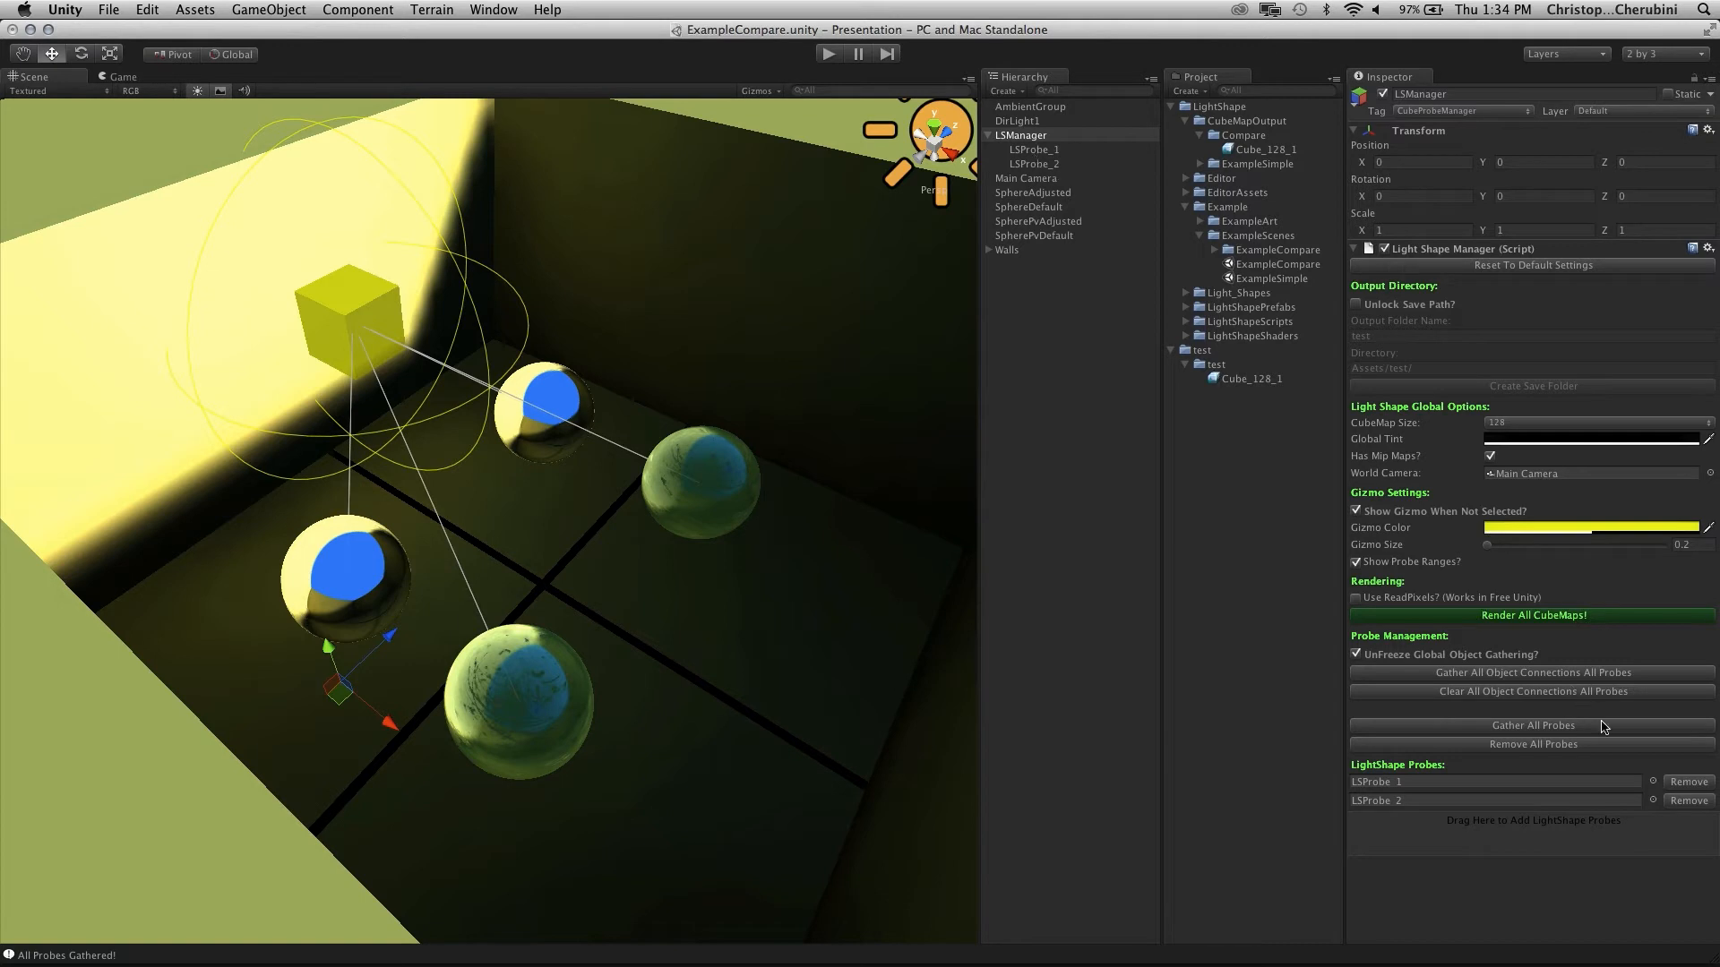
Remove LSProbe_2 from LSManager's probe list and delete it from the scene
left_click(1689, 800)
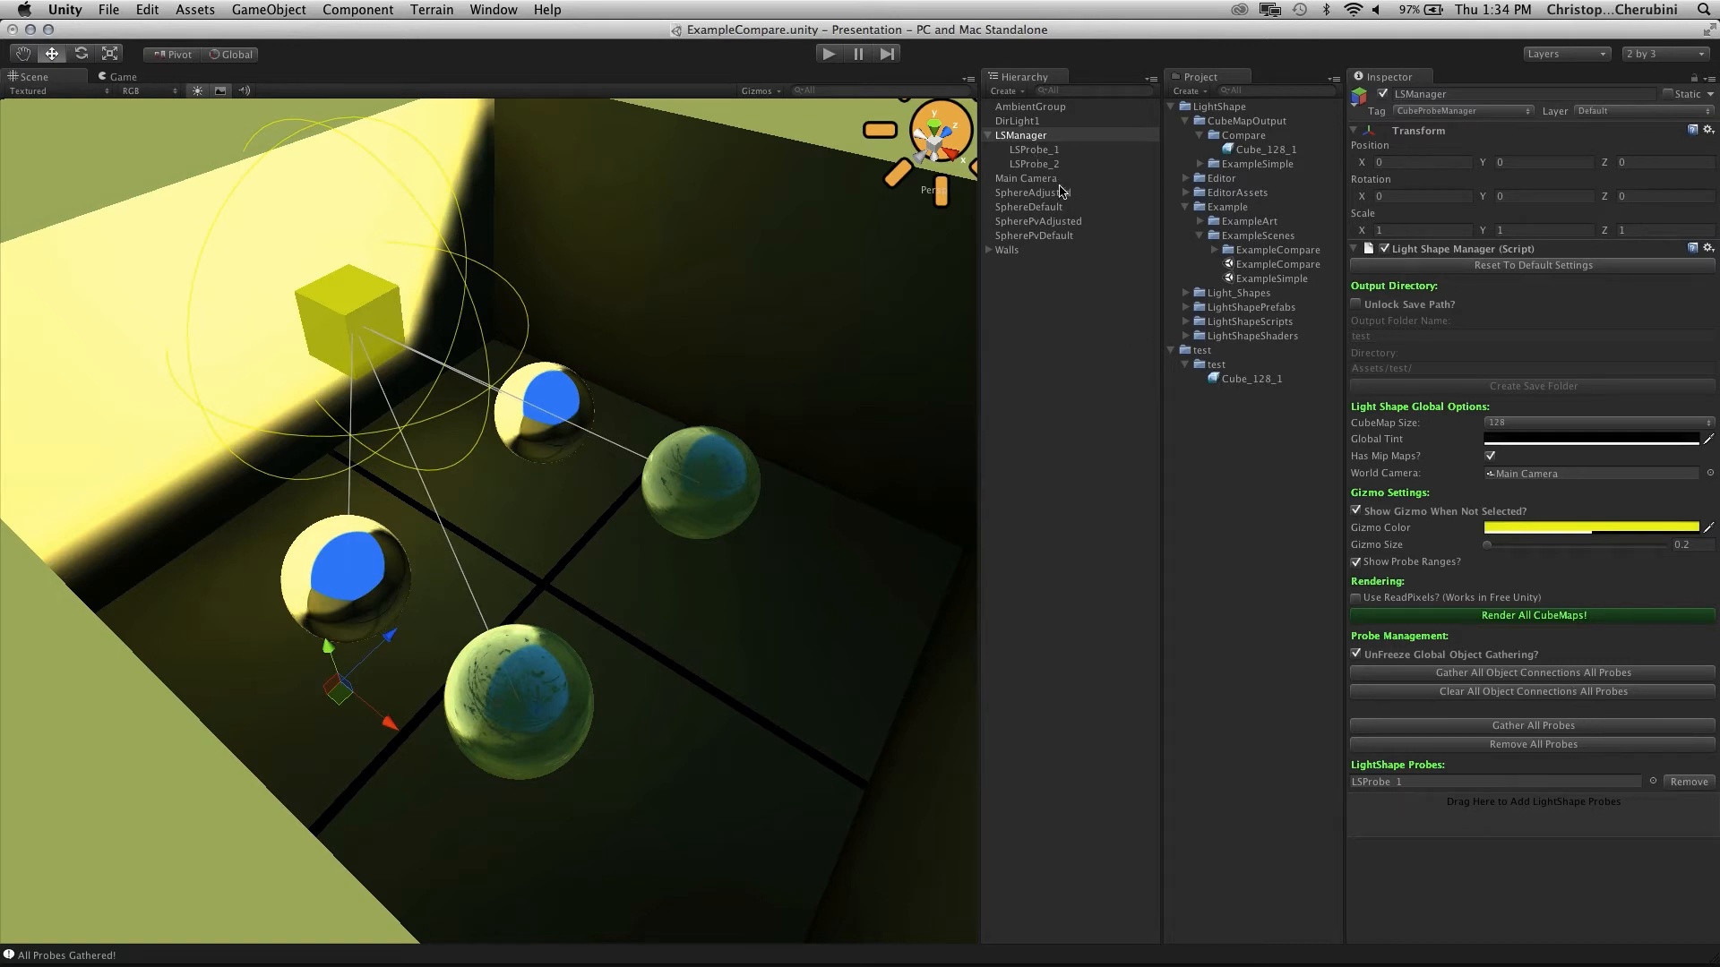
left_click(1039, 163)
key("super+BackSpace")
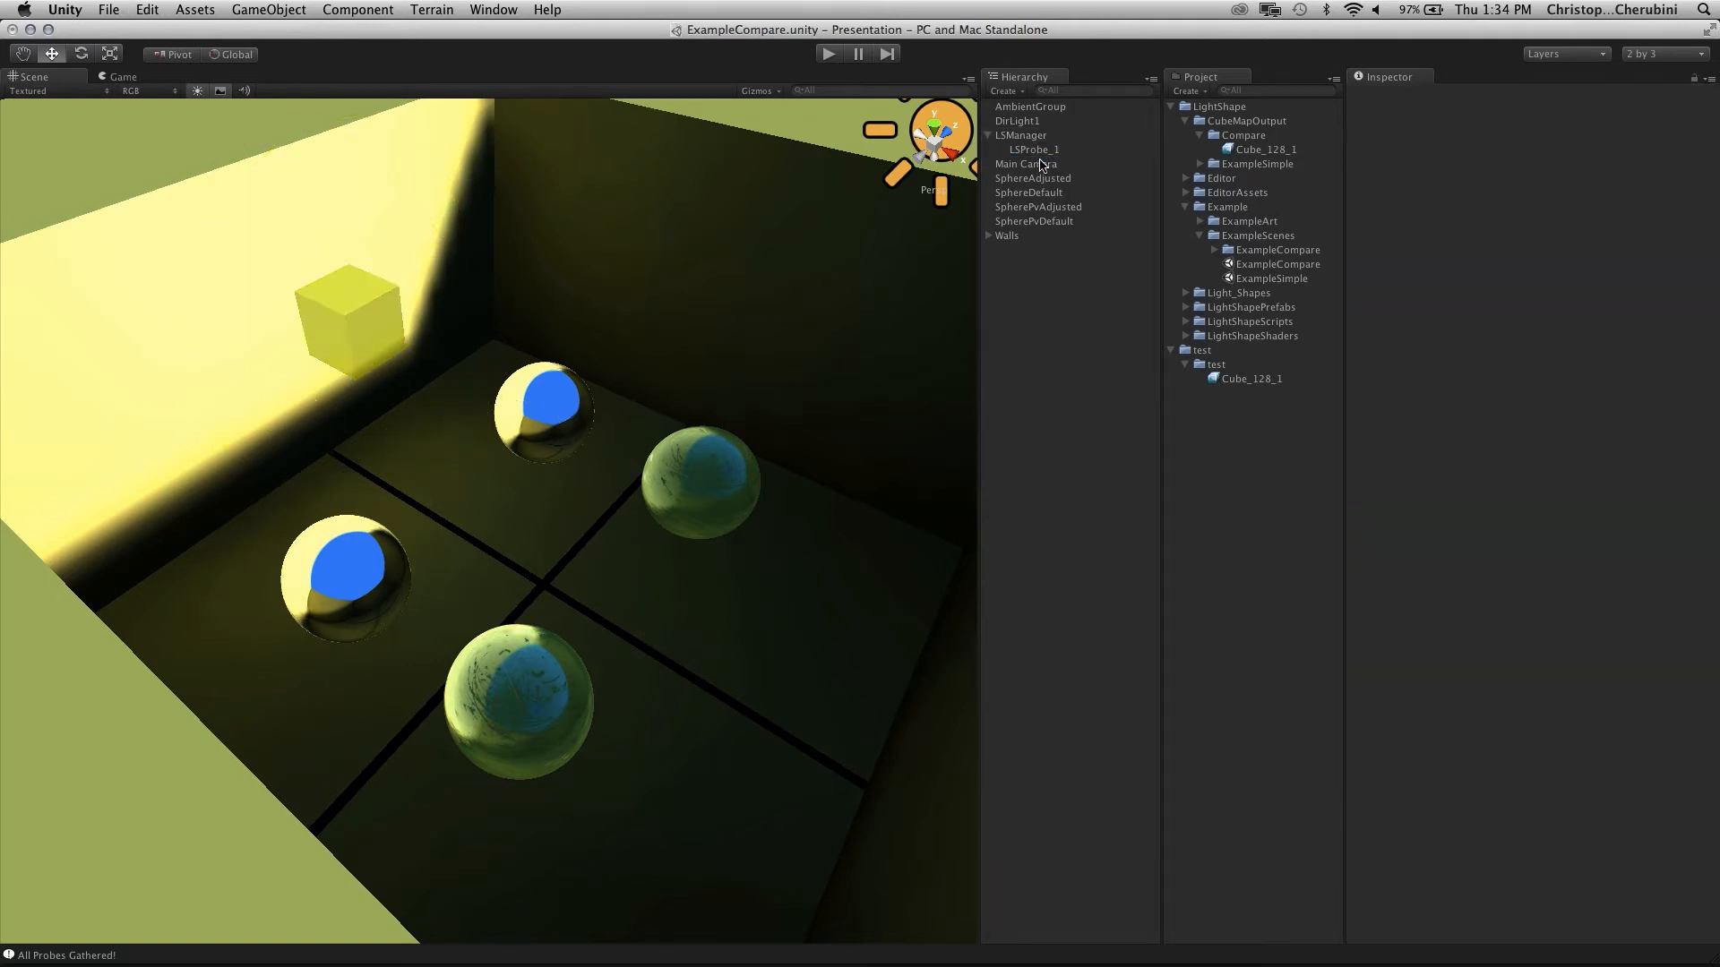
left_click(1030, 135)
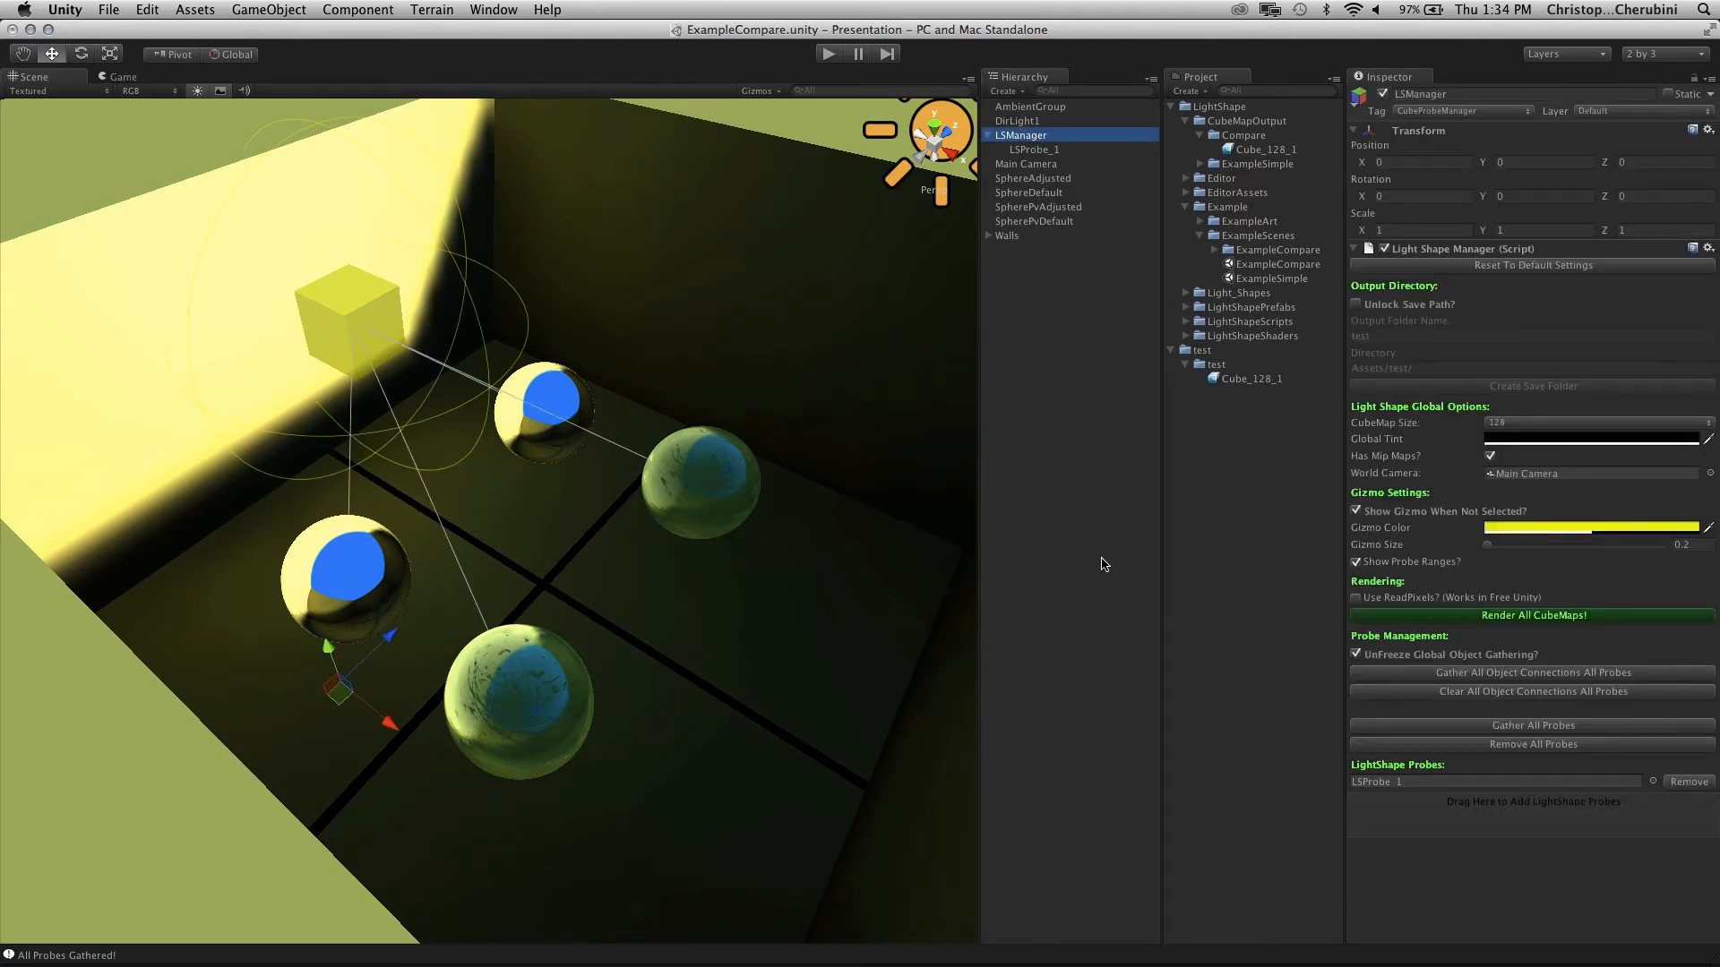
Set the Game view's aspect to Standalone (1024x768) and return to the Scene view
left_click_drag(931, 483, 629, 461, "alt")
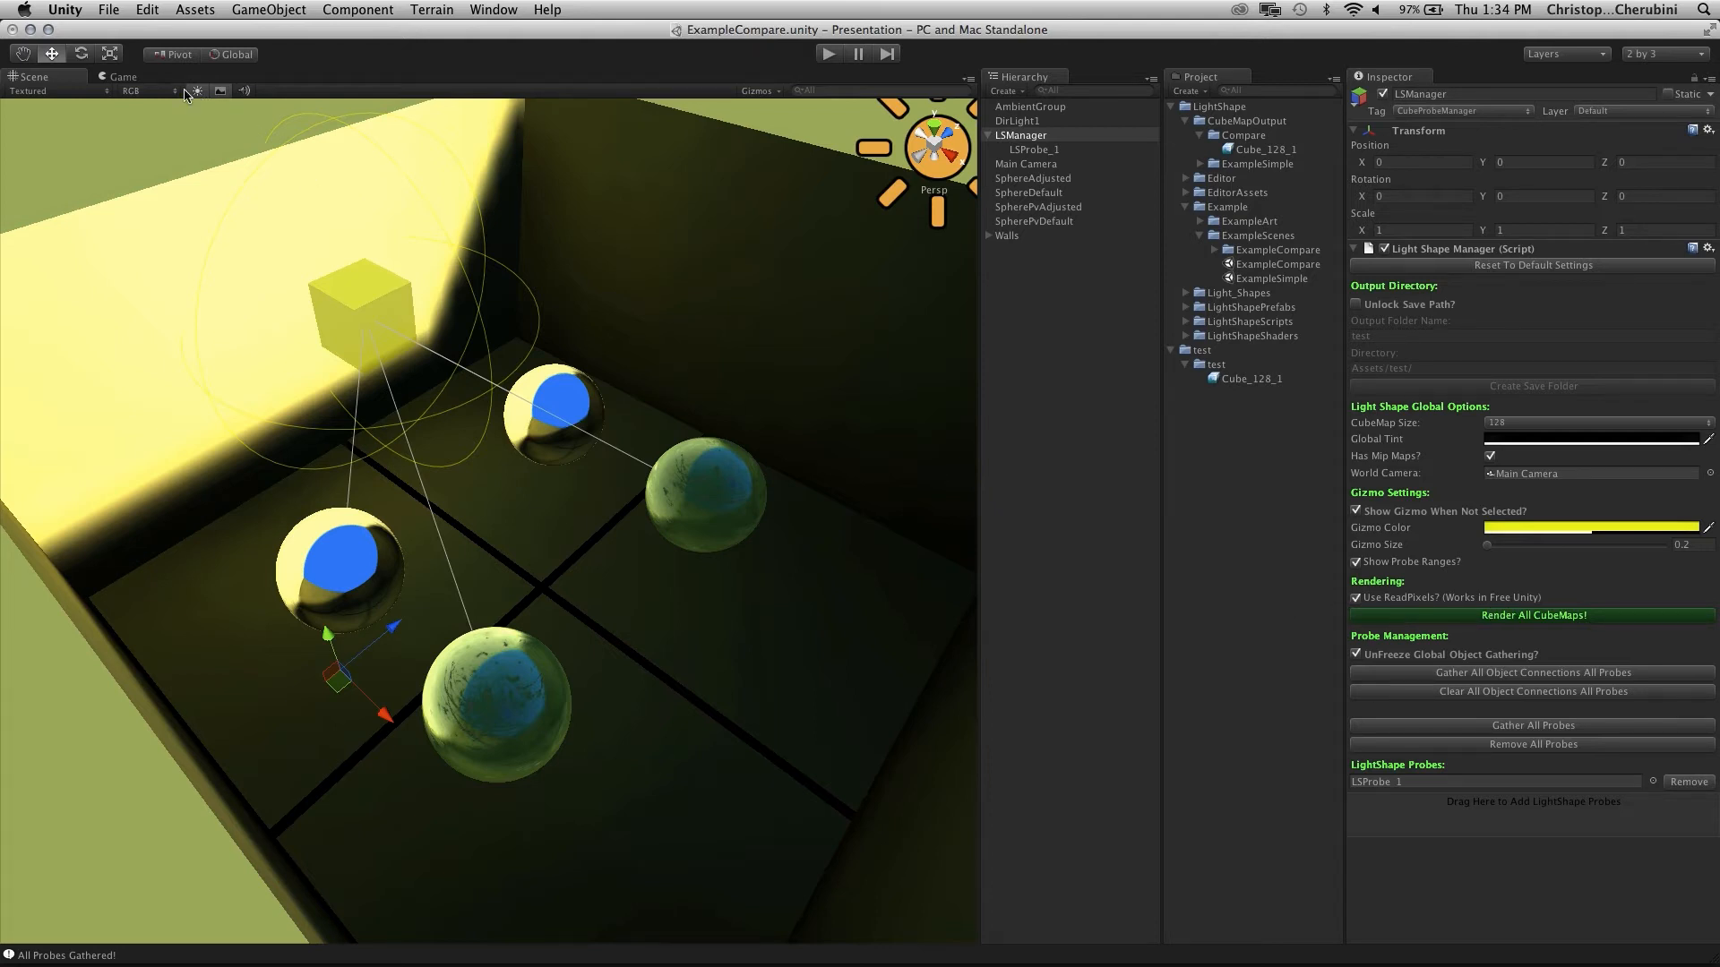
left_click(125, 78)
left_click(57, 91)
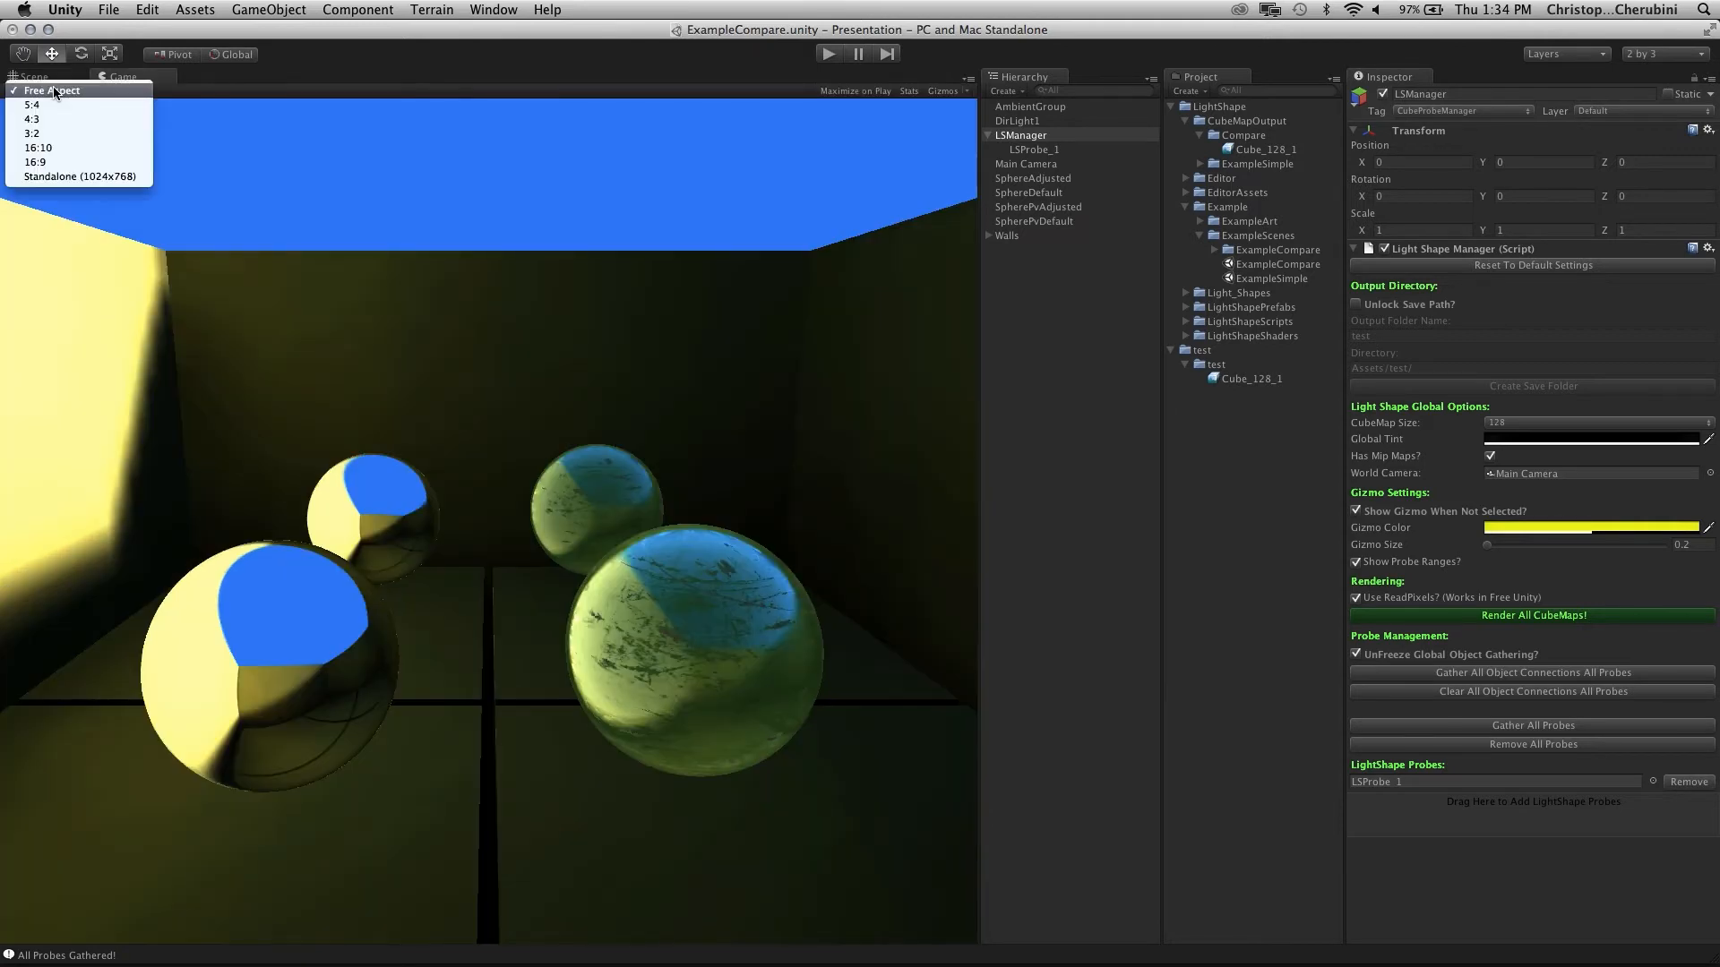
left_click(89, 178)
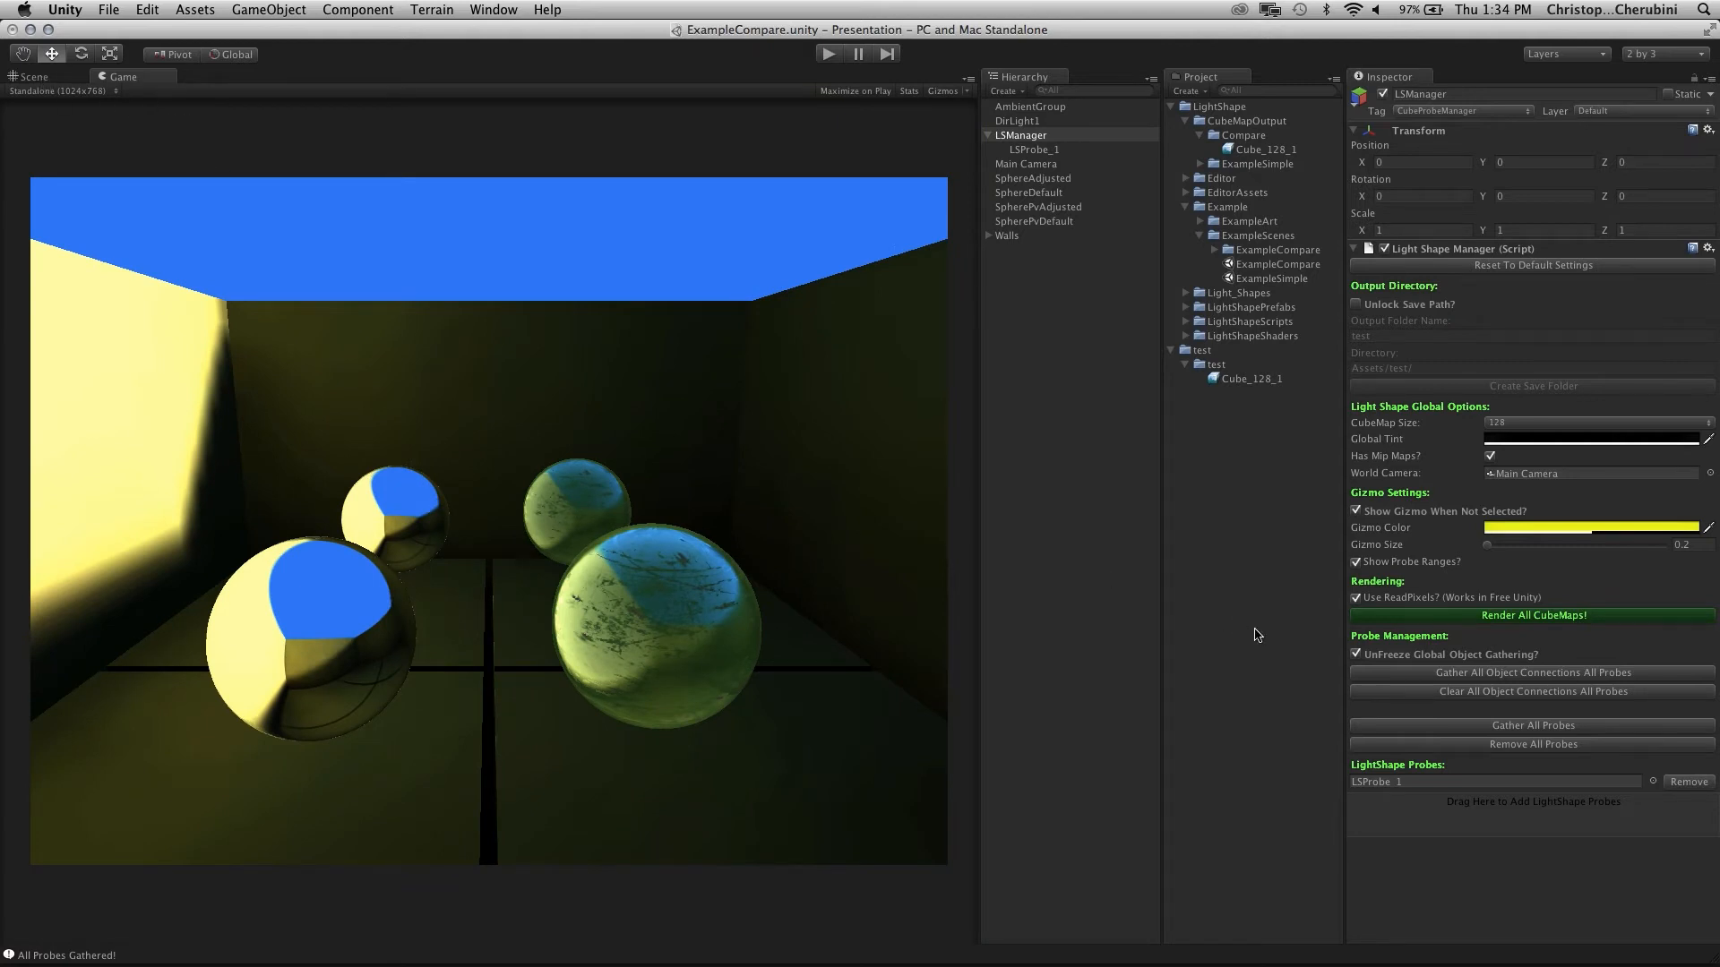
left_click(34, 77)
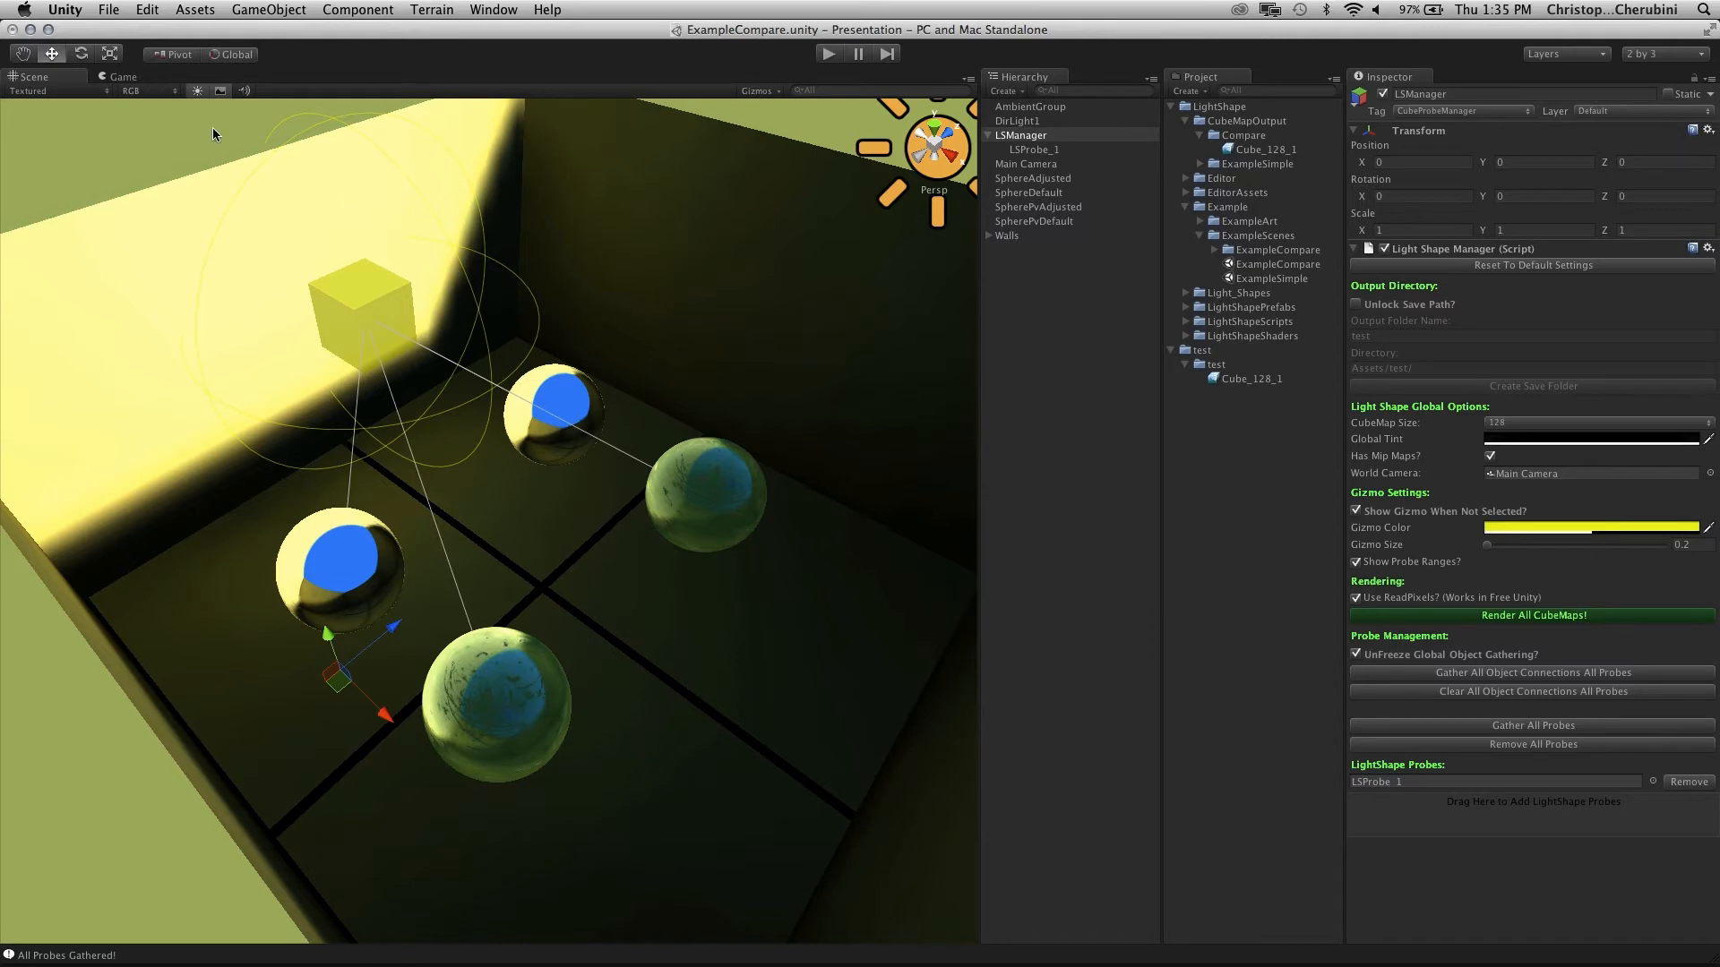
Render all cubemaps from LSManager
left_click(1544, 616)
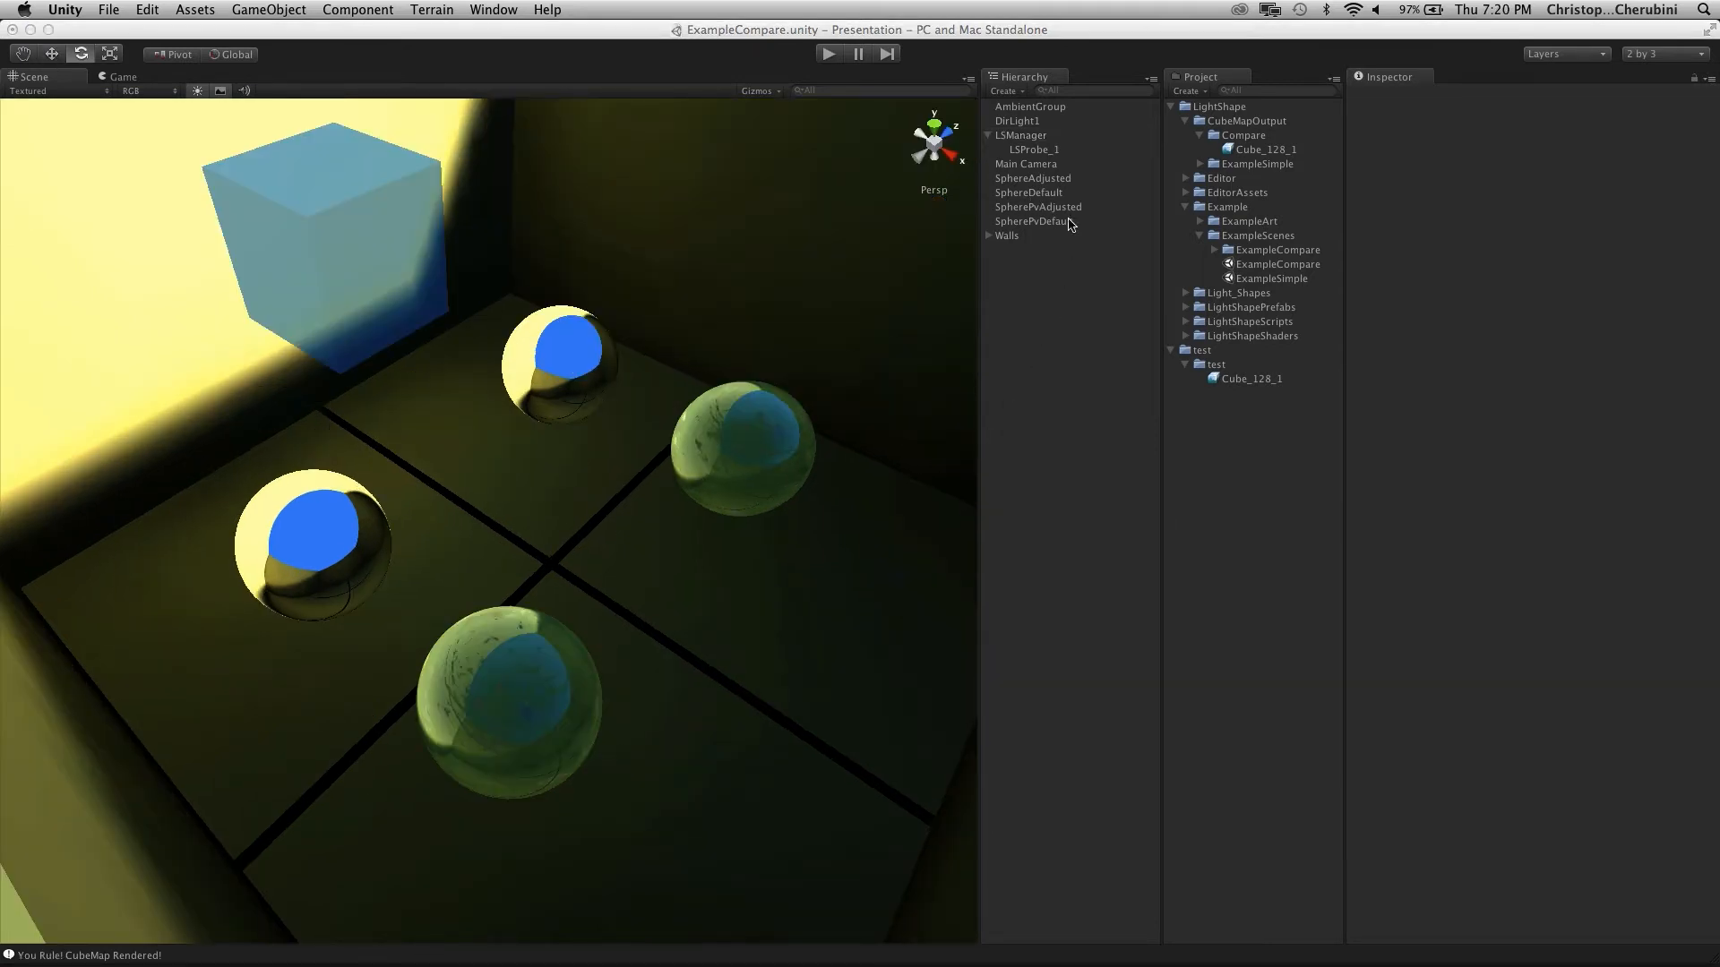
Set LSProbe_1's Brightness to 0.87 and after that to 0.63, updating its cubemap after each change
left_click(1026, 149)
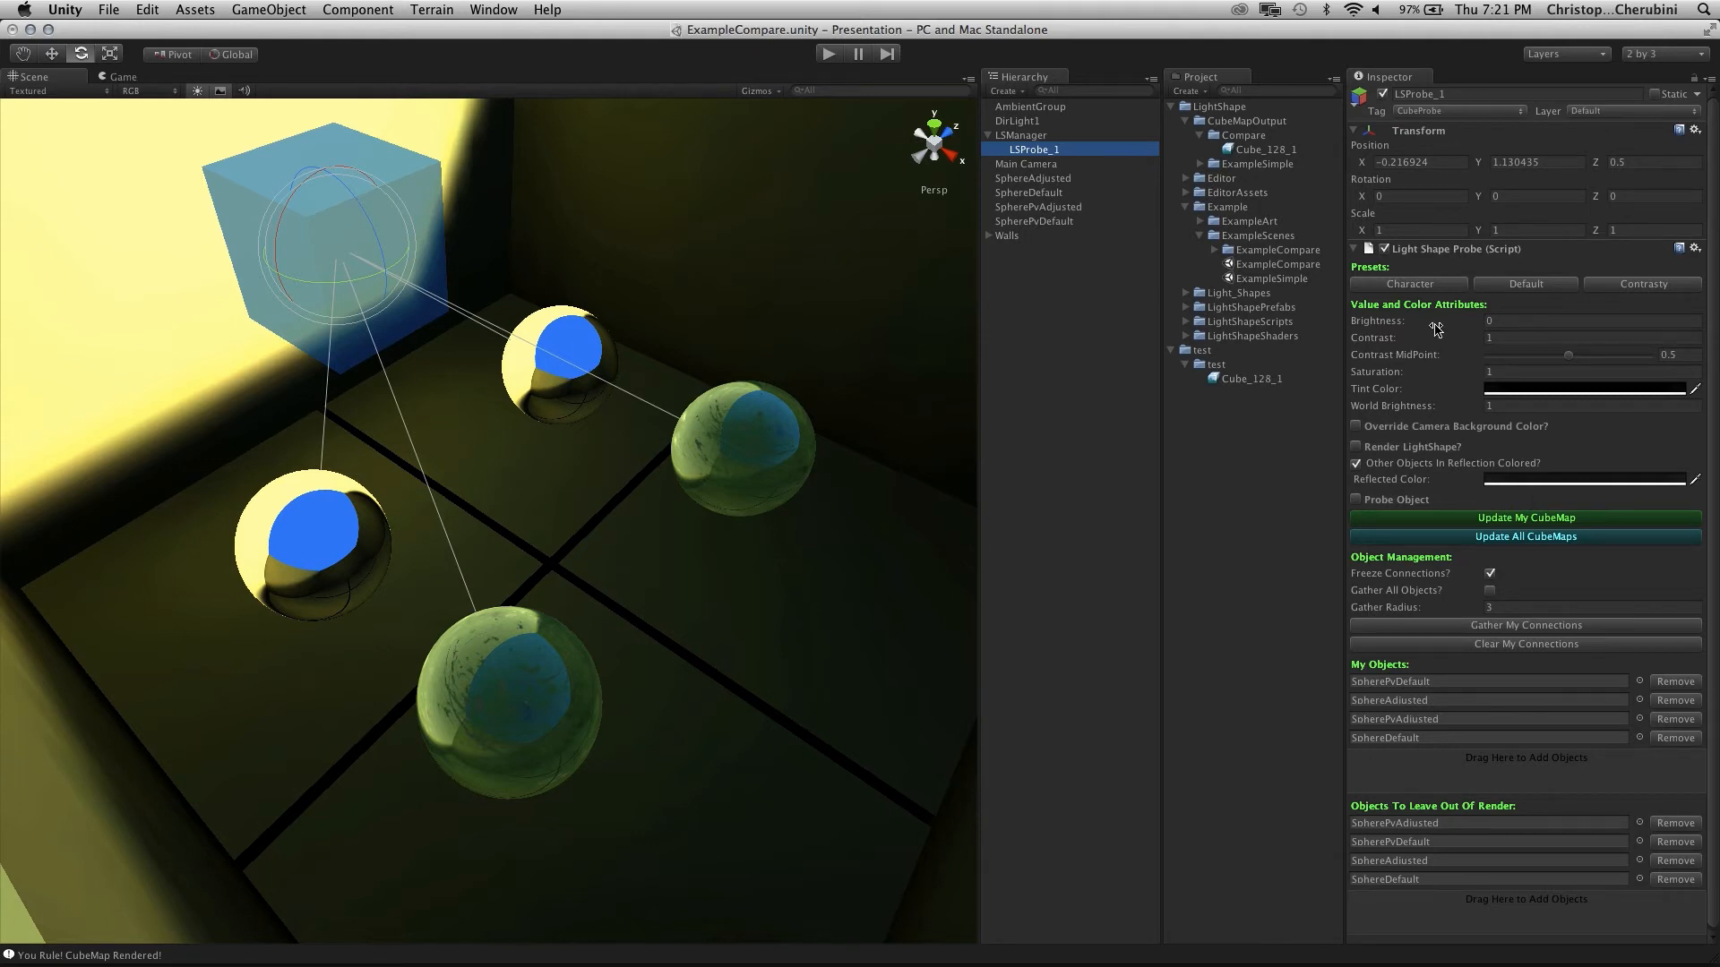
left_click_drag(1436, 325, 1480, 339)
left_click(1518, 519)
left_click(1519, 520)
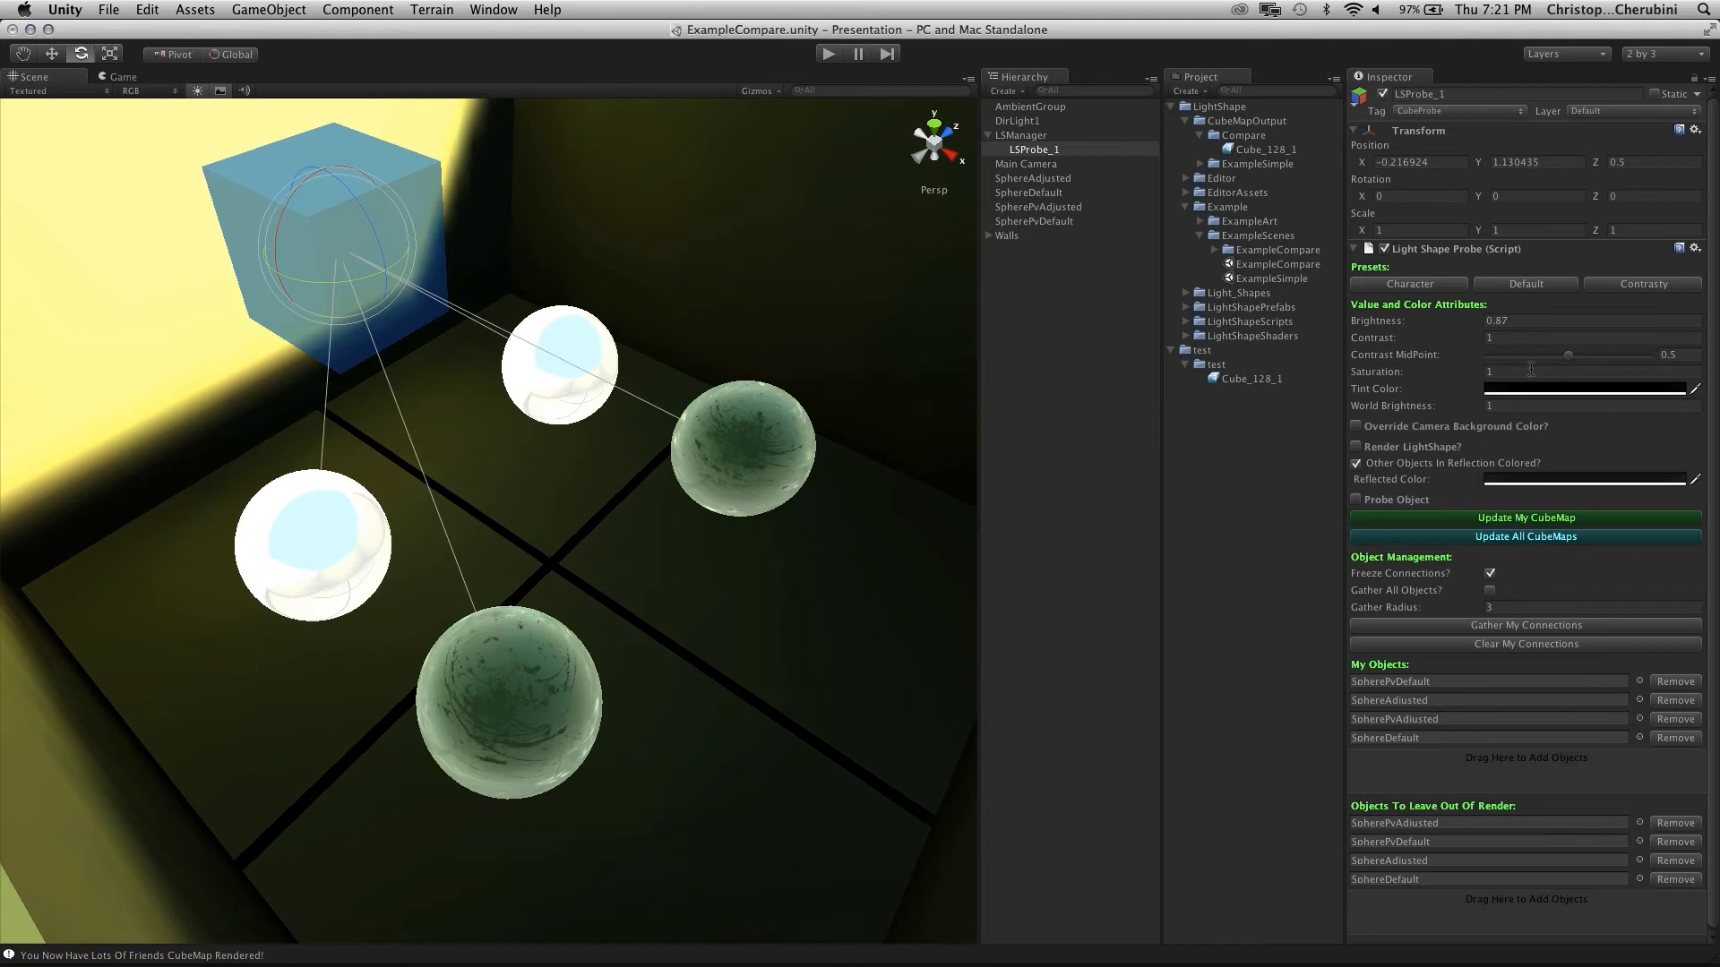
left_click_drag(1478, 334, 1440, 324)
left_click(1554, 521)
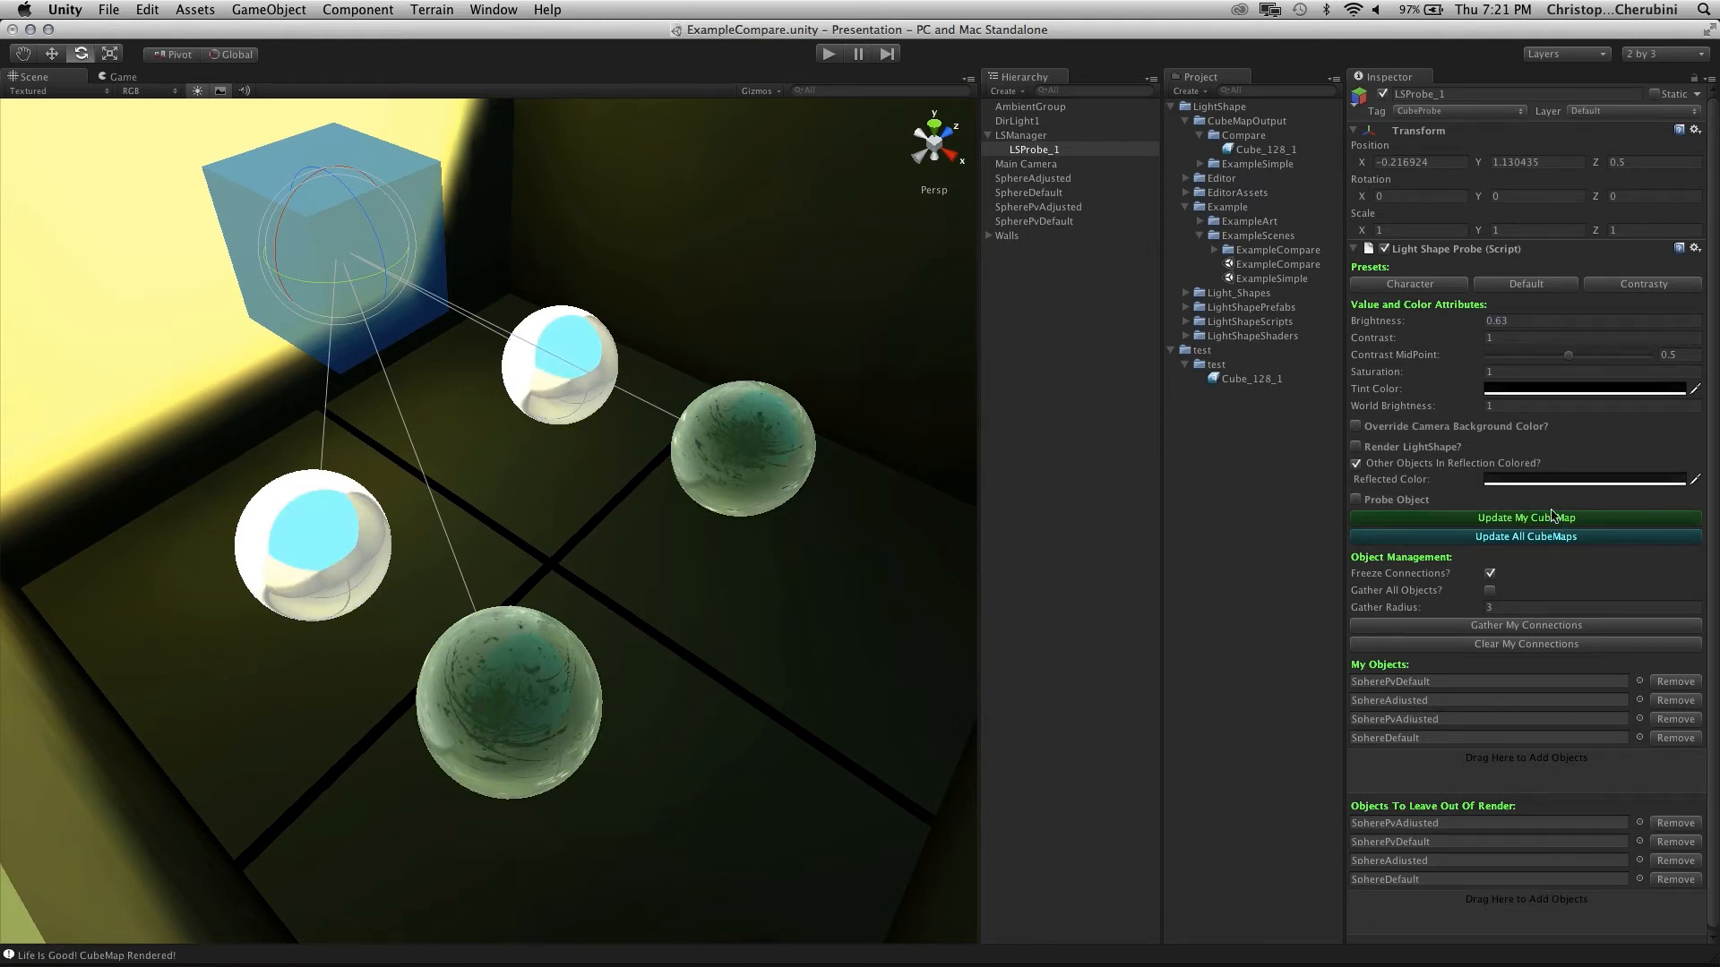
Restore LSProbe_1's default preset and try Contrast at 4.24 and 0.69, updating its cubemap after each value
left_click(1539, 285)
left_click_drag(1394, 340, 1547, 347)
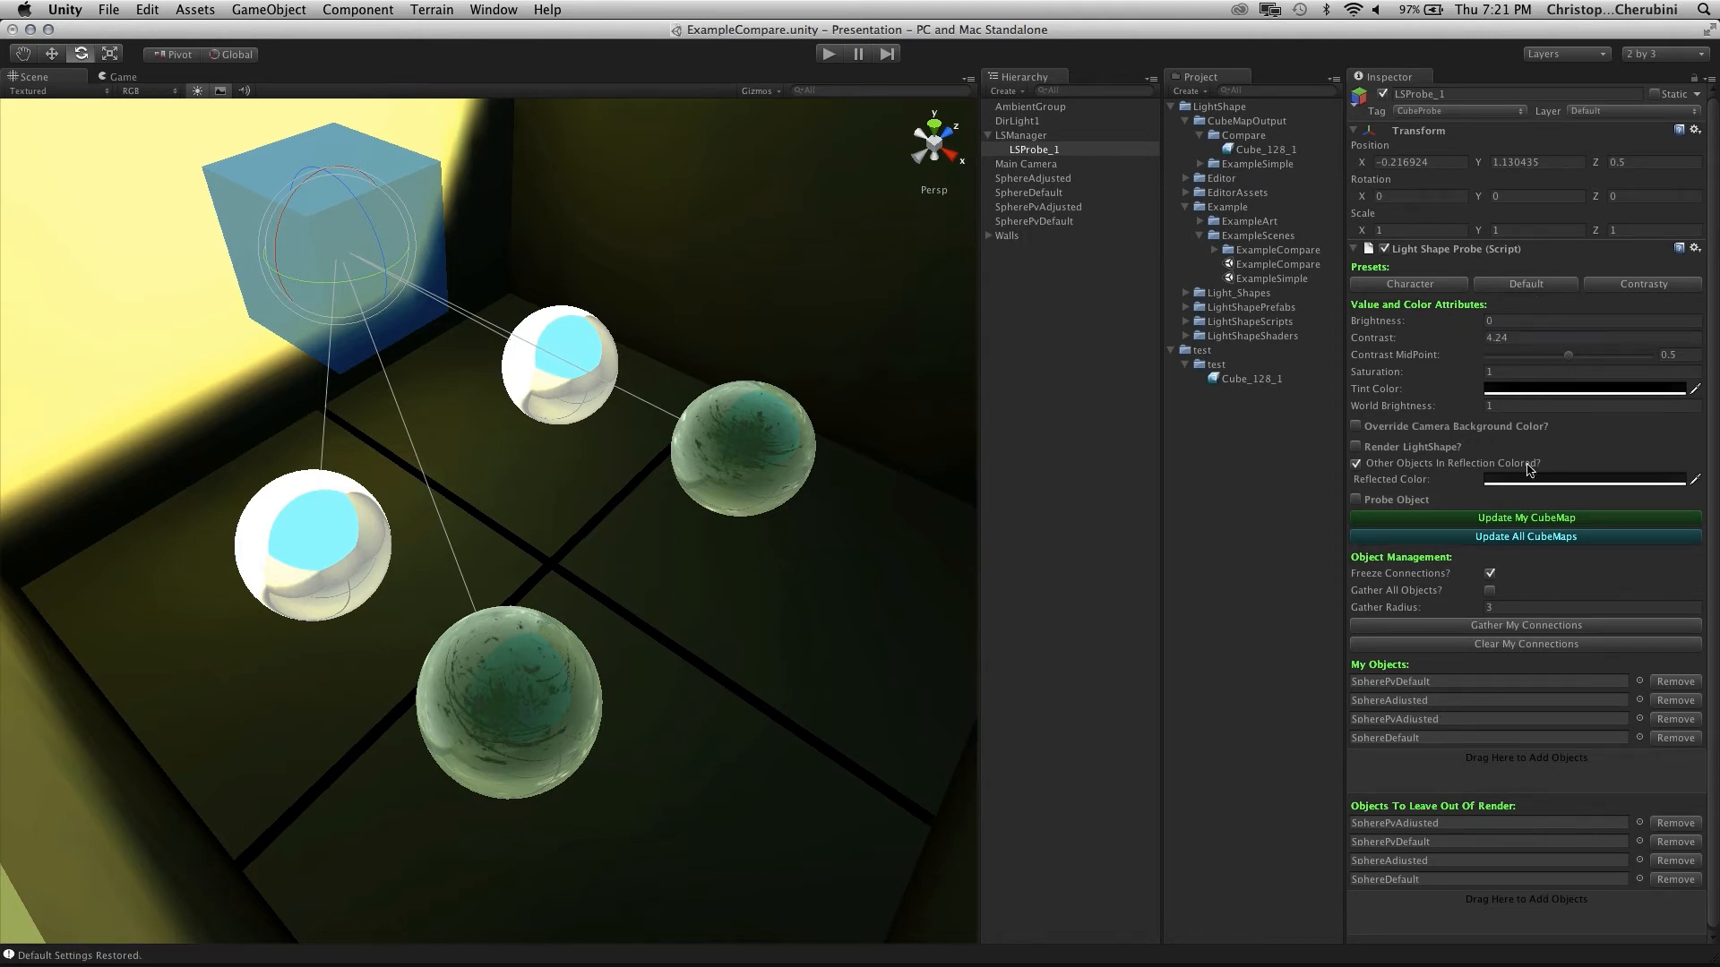
left_click(1526, 519)
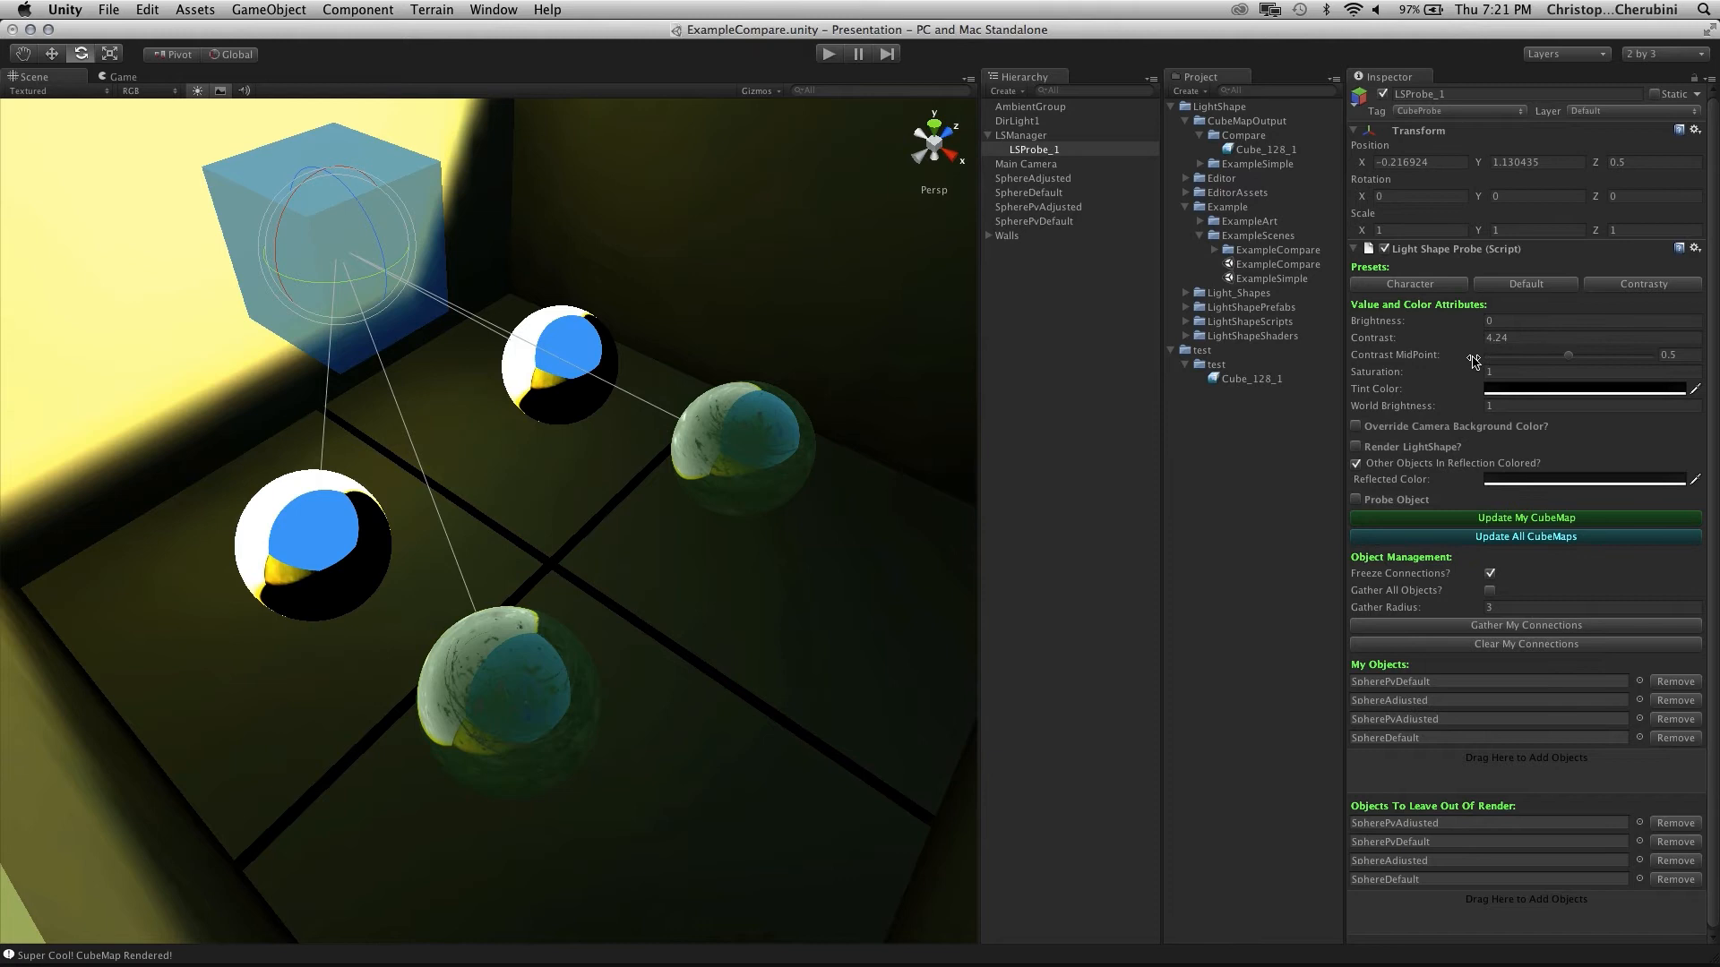
left_click_drag(1462, 345, 1340, 339)
left_click(1539, 519)
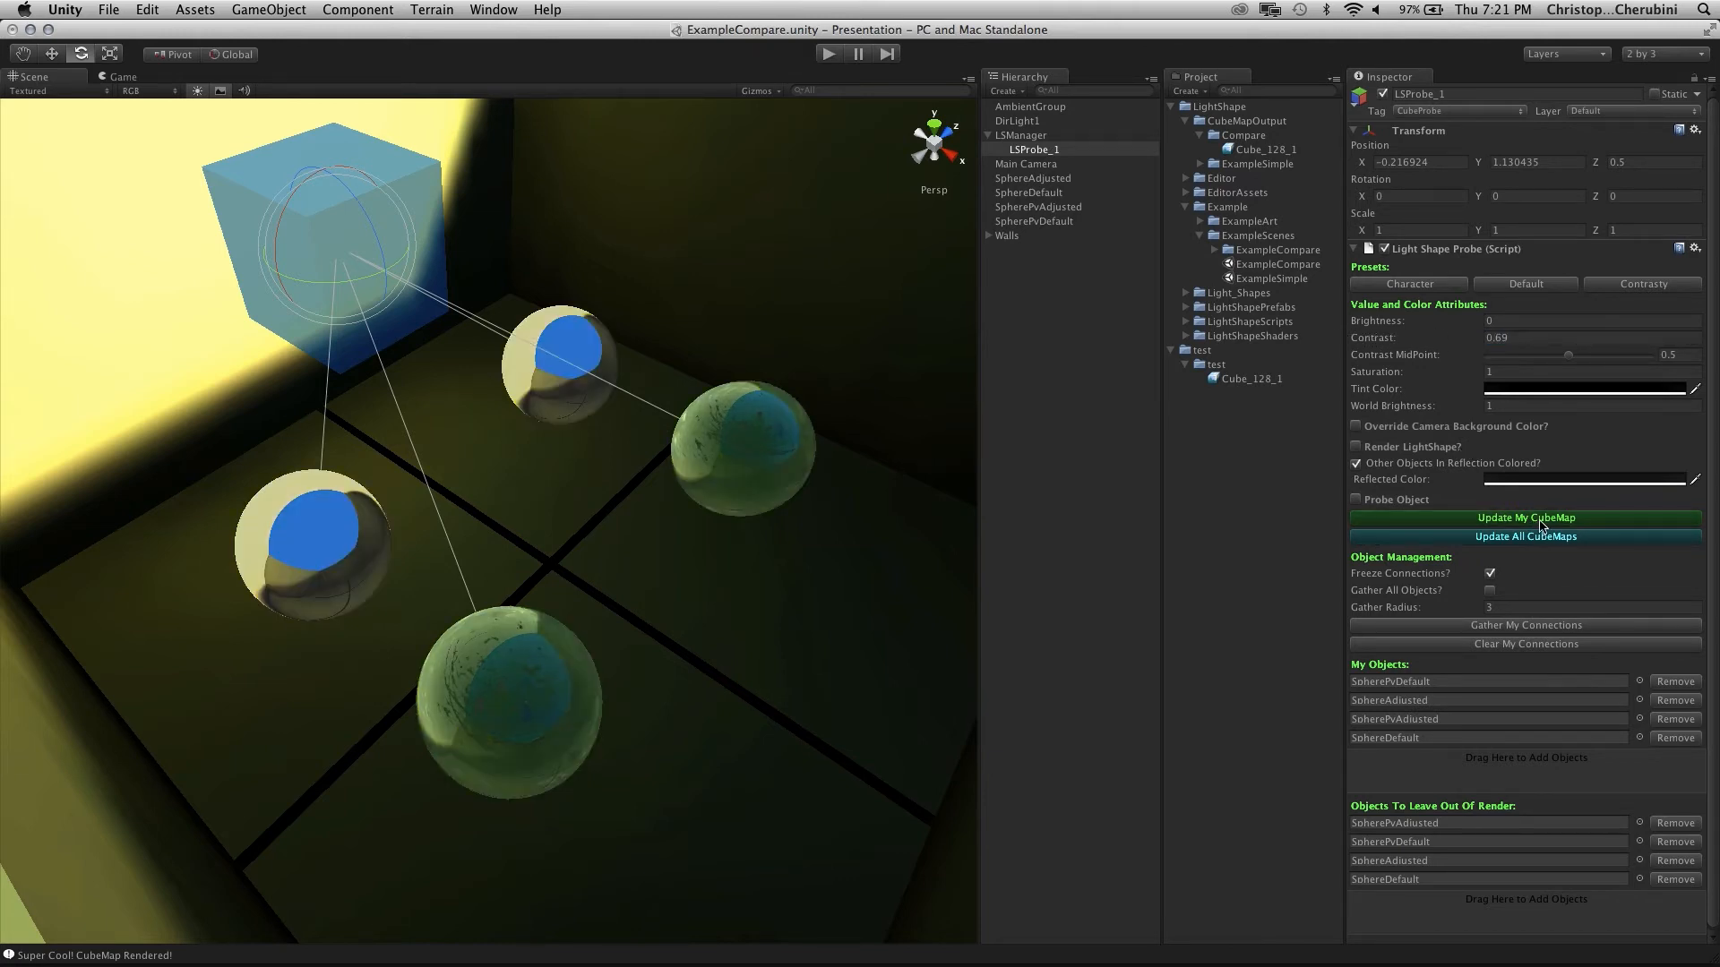
Restore LSProbe_1's default preset, set Contrast to 1.5 and update its cubemap
left_click(1525, 284)
left_click(1496, 338)
left_click(1533, 519)
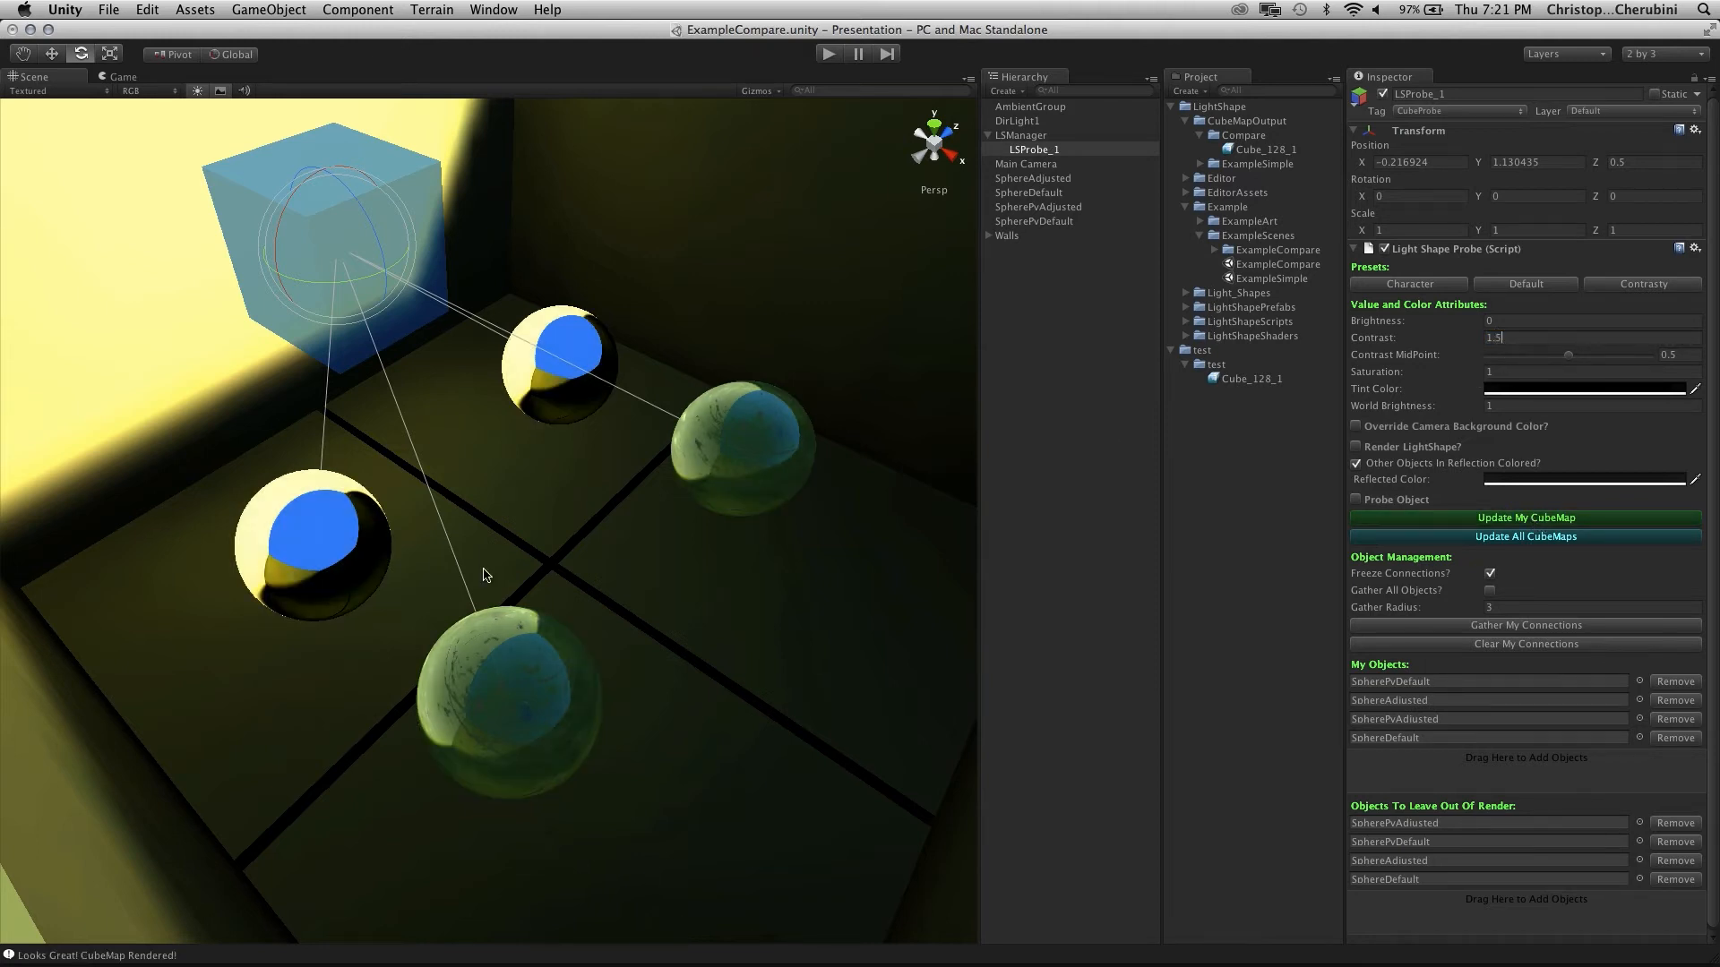
Raise LSProbe_1's Contrast MidPoint to 0.808 and update its cubemap, with the front reflective sphere in close view
left_click_drag(292, 676, 465, 564, "alt")
right_click_drag(465, 564, 526, 695, "alt")
left_click_drag(525, 695, 334, 685, "alt")
right_click_drag(334, 685, 526, 687, "alt")
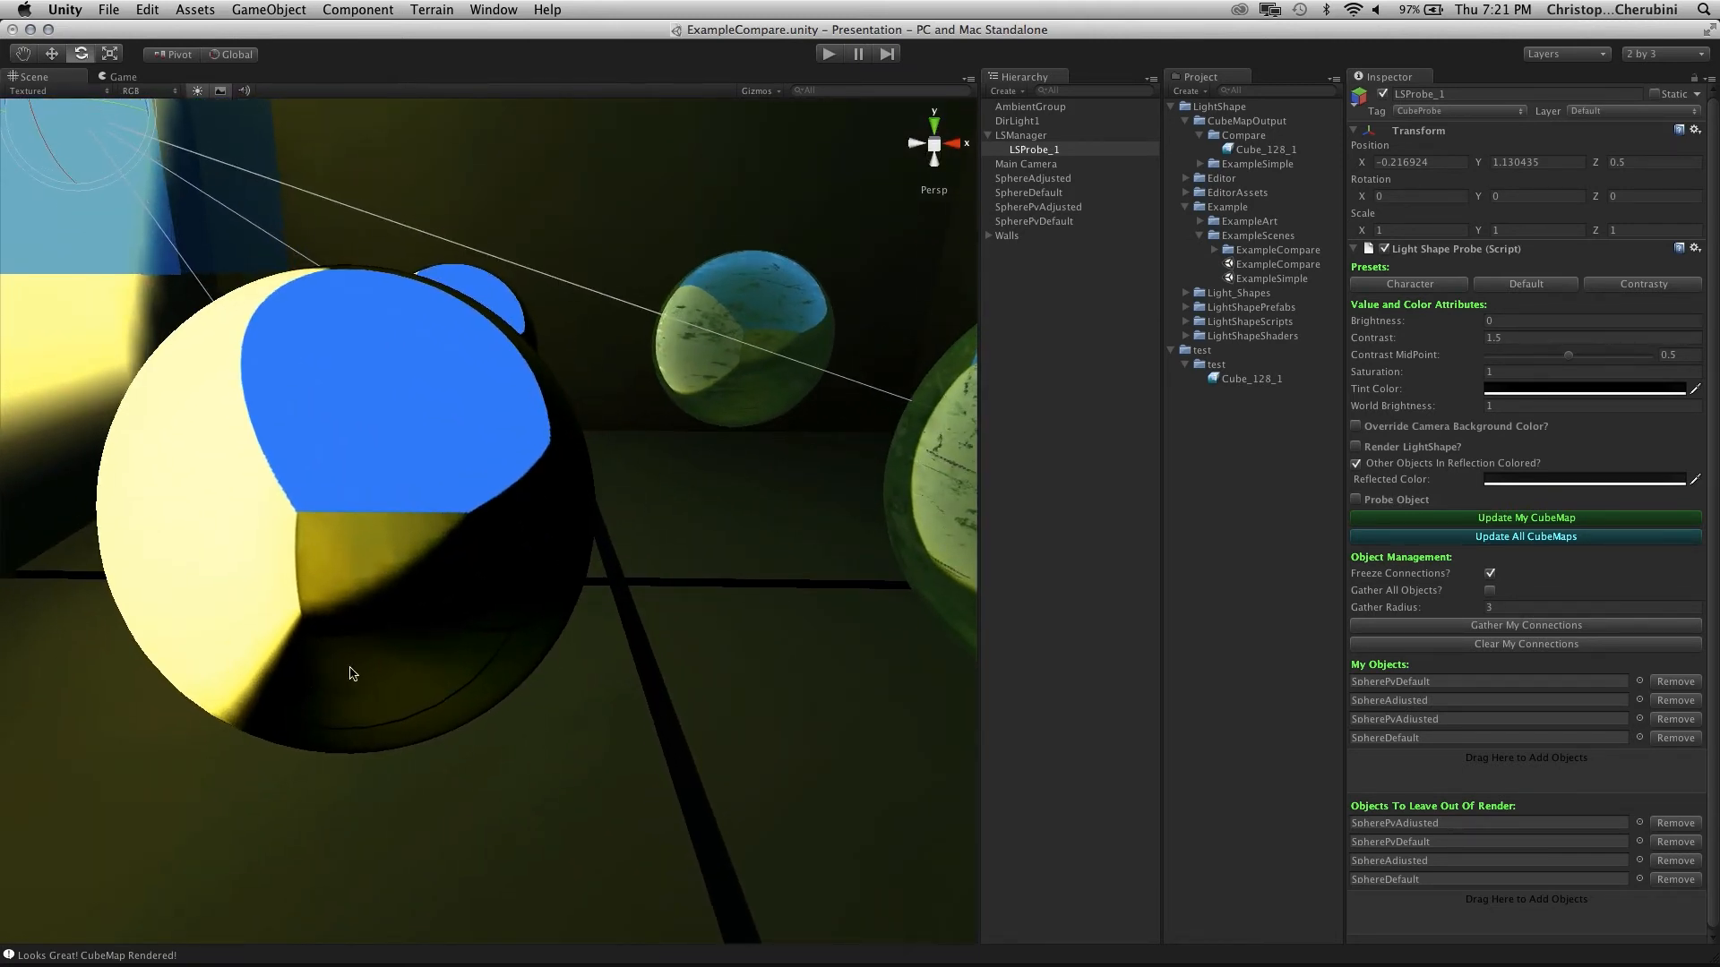
left_click_drag(1571, 357, 1619, 356)
left_click(1520, 518)
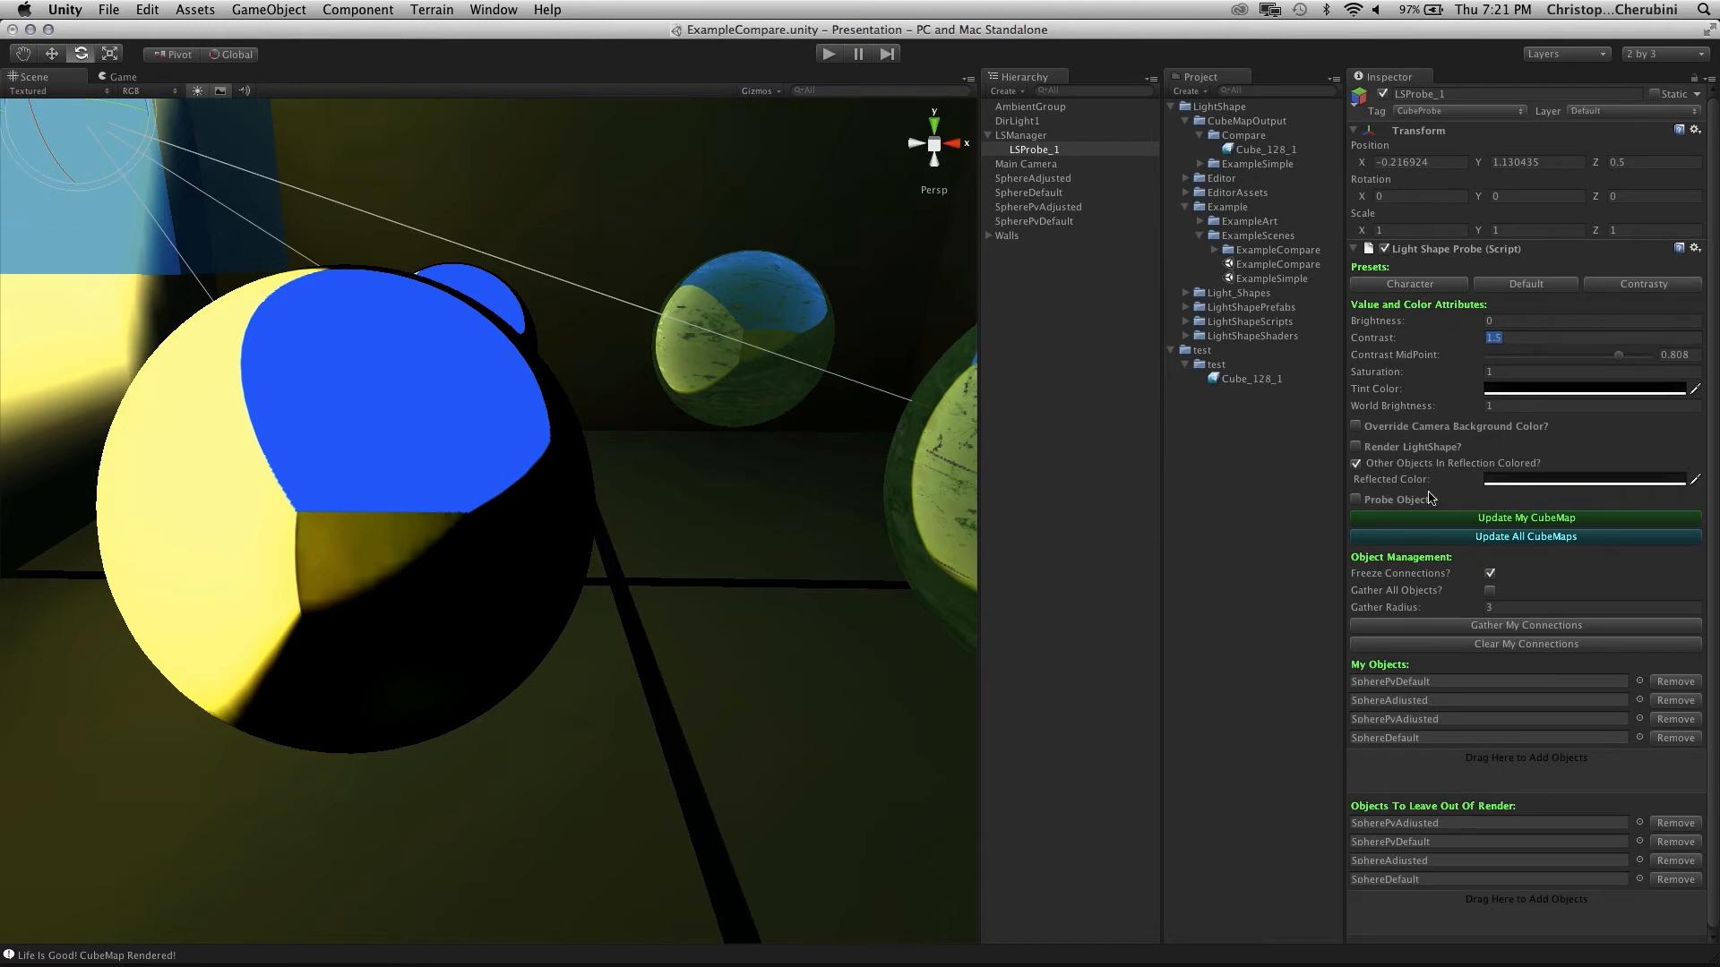
Set LSProbe_1's Contrast to 0.77 and update its cubemap
mouse_move(1464, 336)
left_mouse_down()
mouse_move(1422, 339)
mouse_move(1439, 342)
left_mouse_up()
left_click(1488, 373)
left_click(1540, 522)
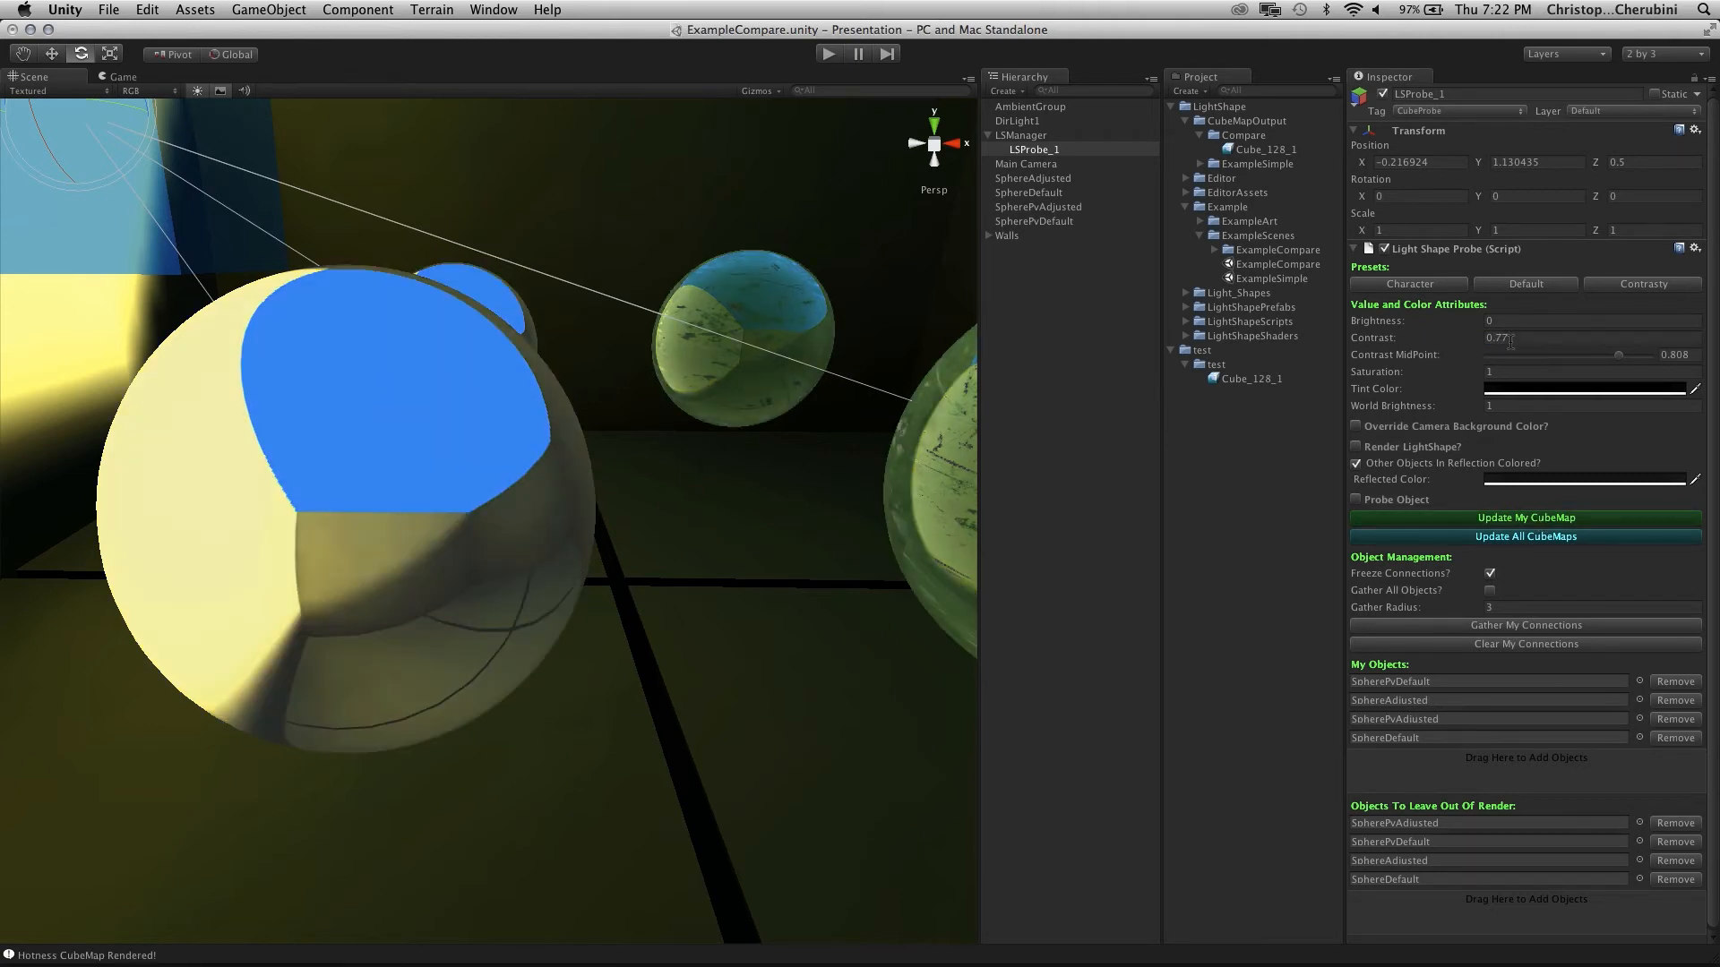
Set LSProbe_1's Contrast to 0 and its Contrast MidPoint to 0.275, updating the cubemap after each change
left_click(1511, 339)
left_click(1546, 519)
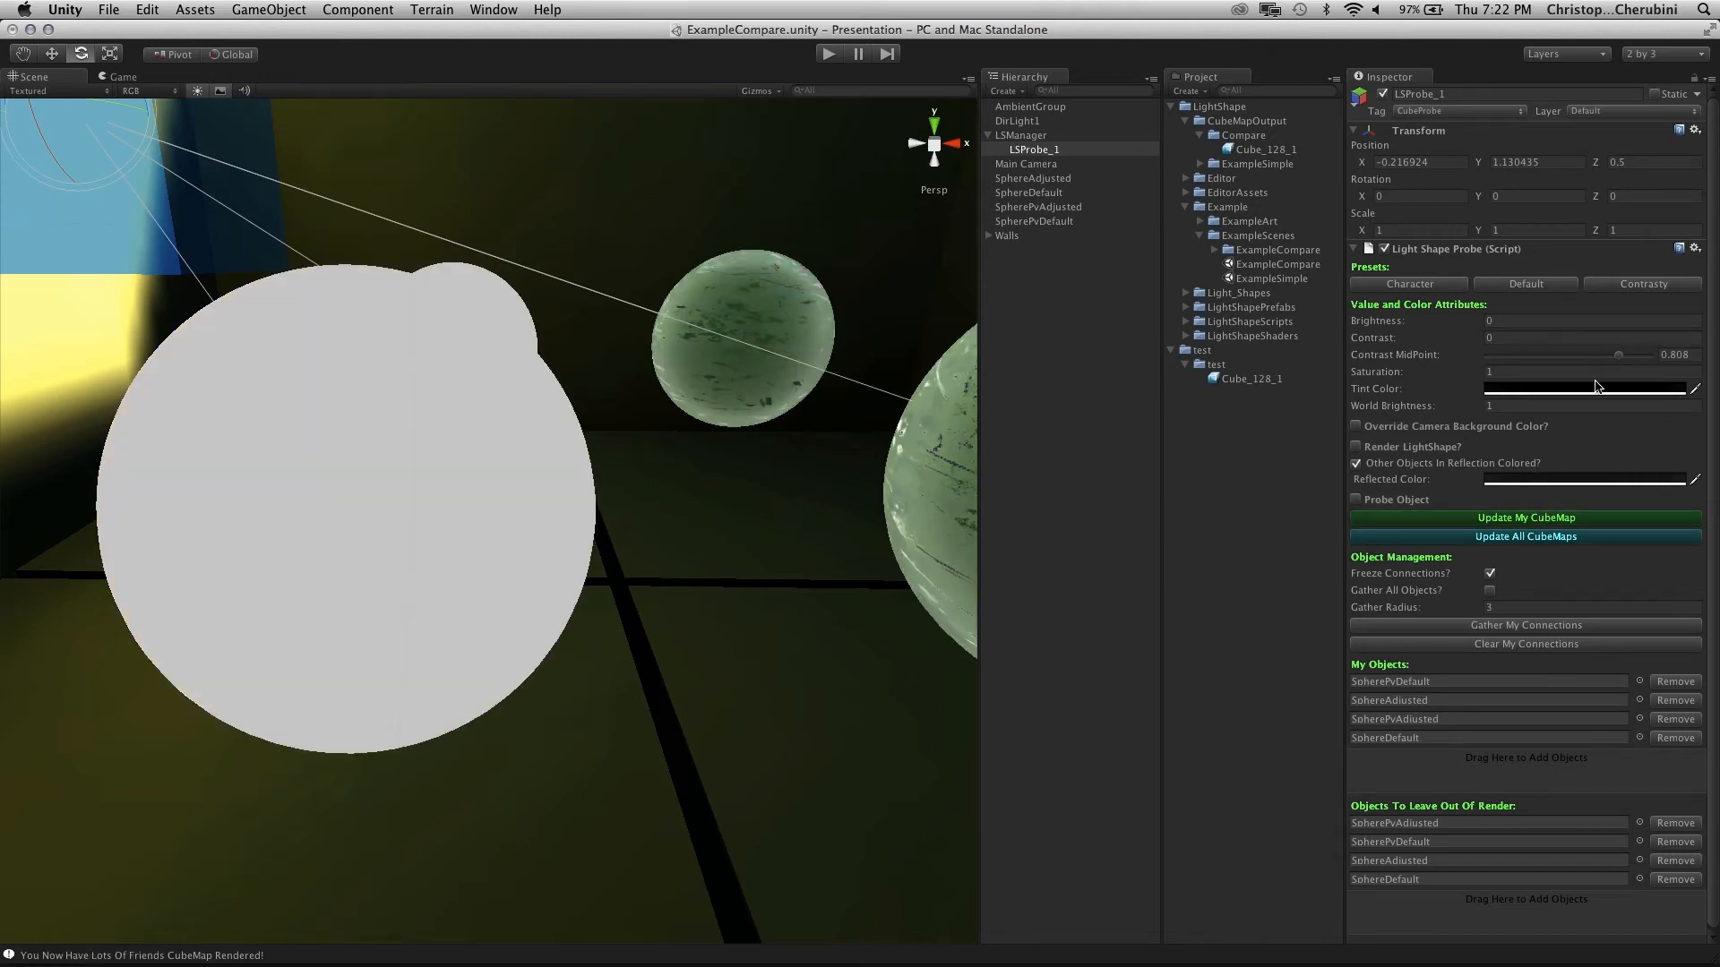
left_click_drag(1618, 356, 1531, 355)
left_click(1559, 520)
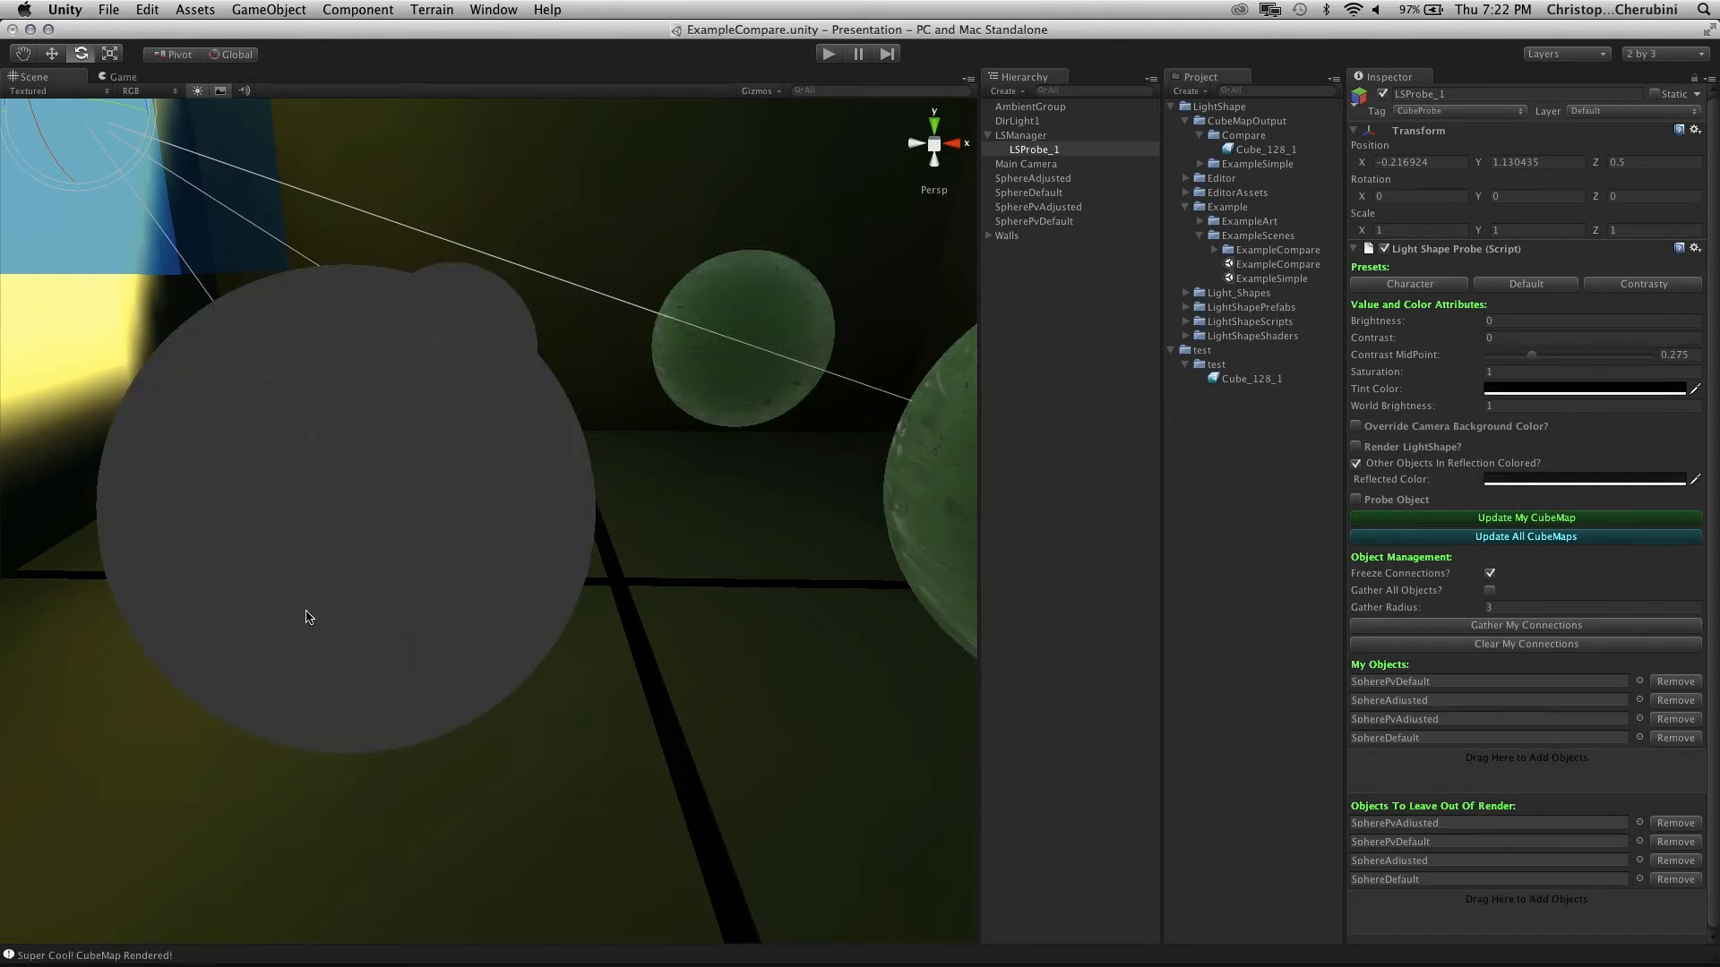
Restore LSProbe_1's default preset and try Saturation at 0 and 1.5, updating its cubemap after each change
left_click(1535, 283)
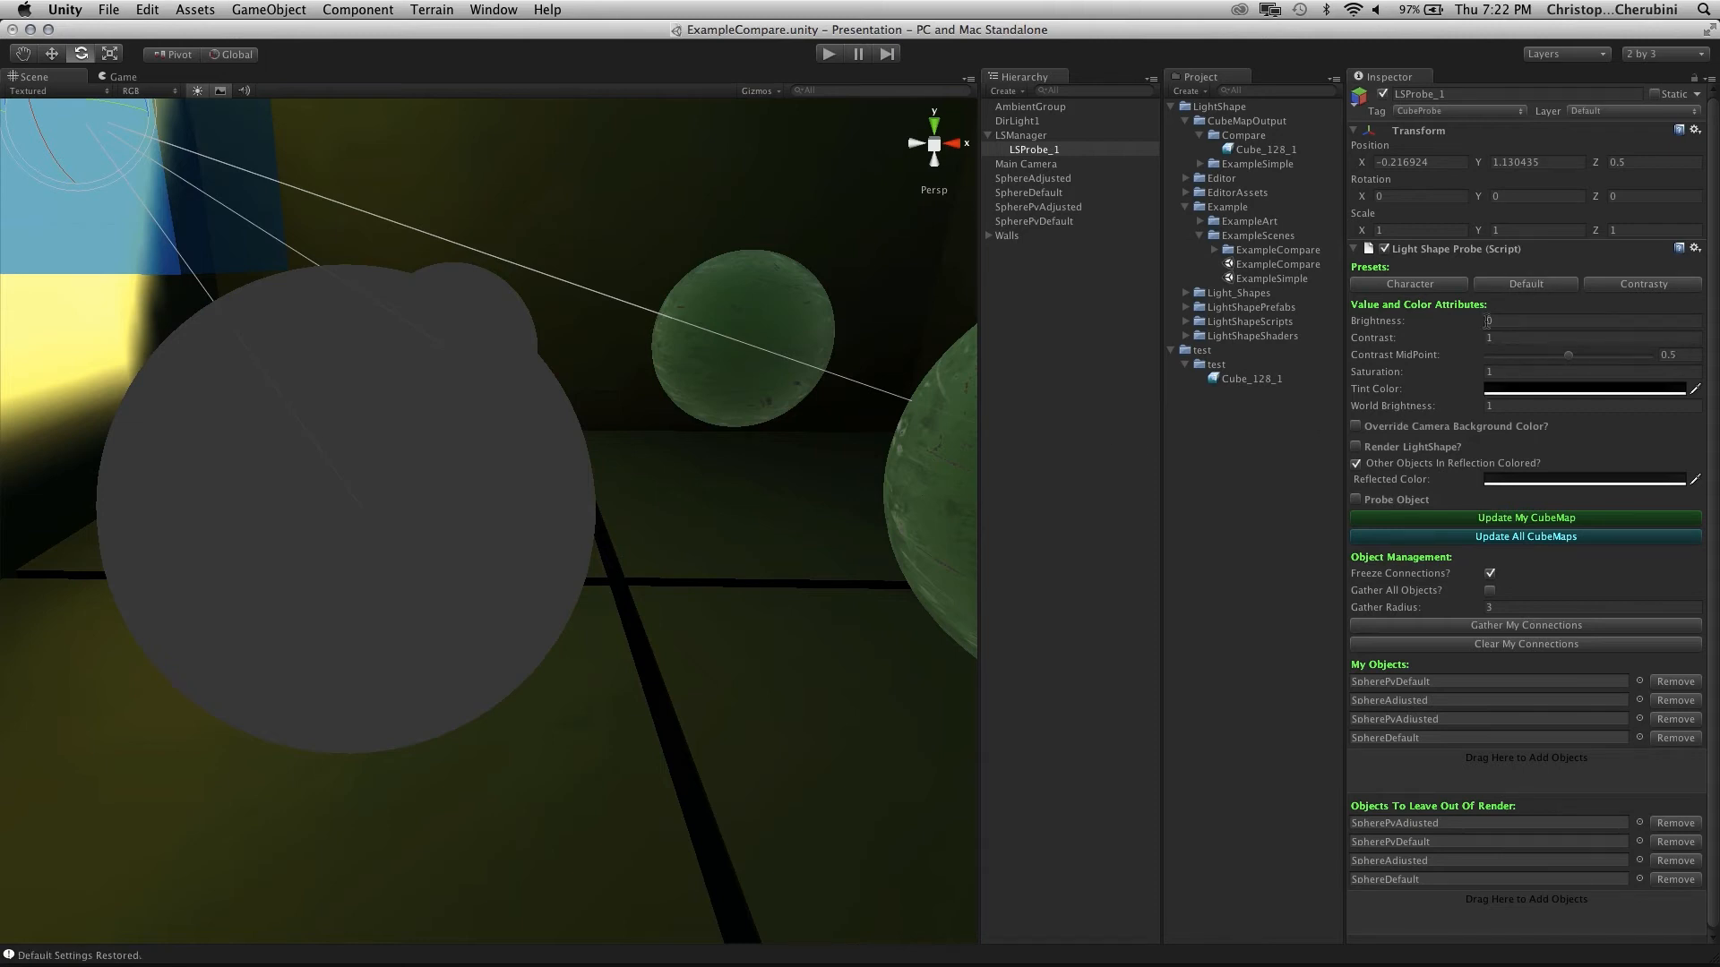
left_click(1527, 524)
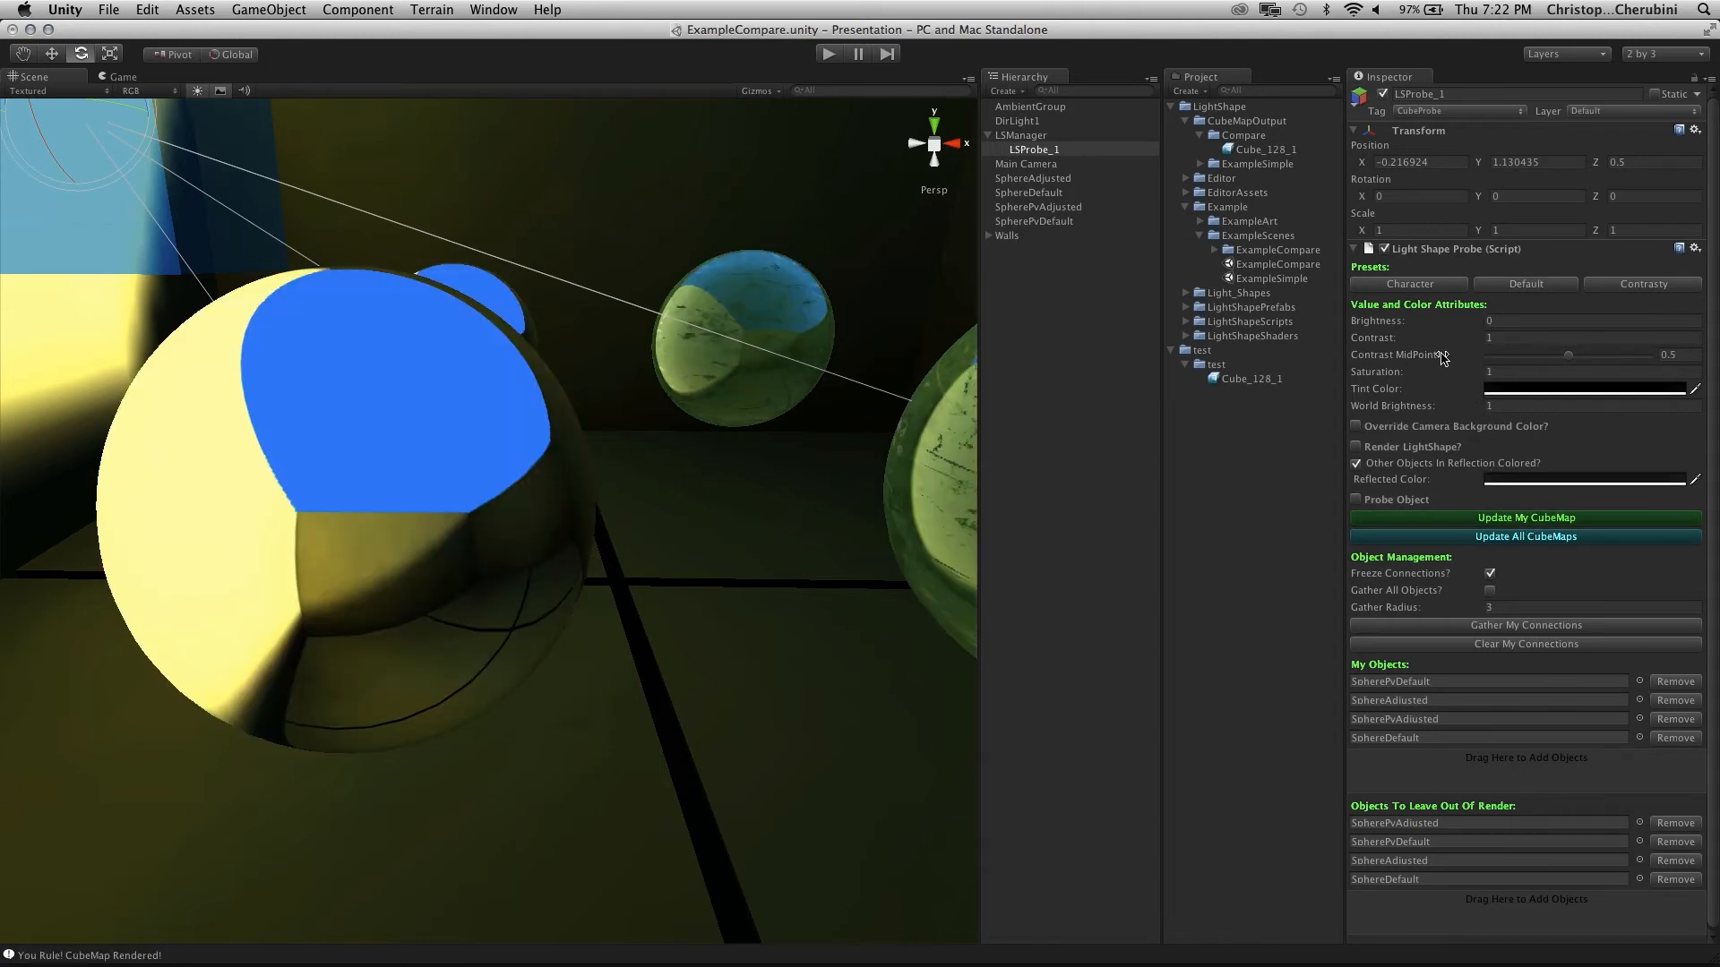
left_click_drag(1449, 377, 1352, 377)
left_click(1527, 516)
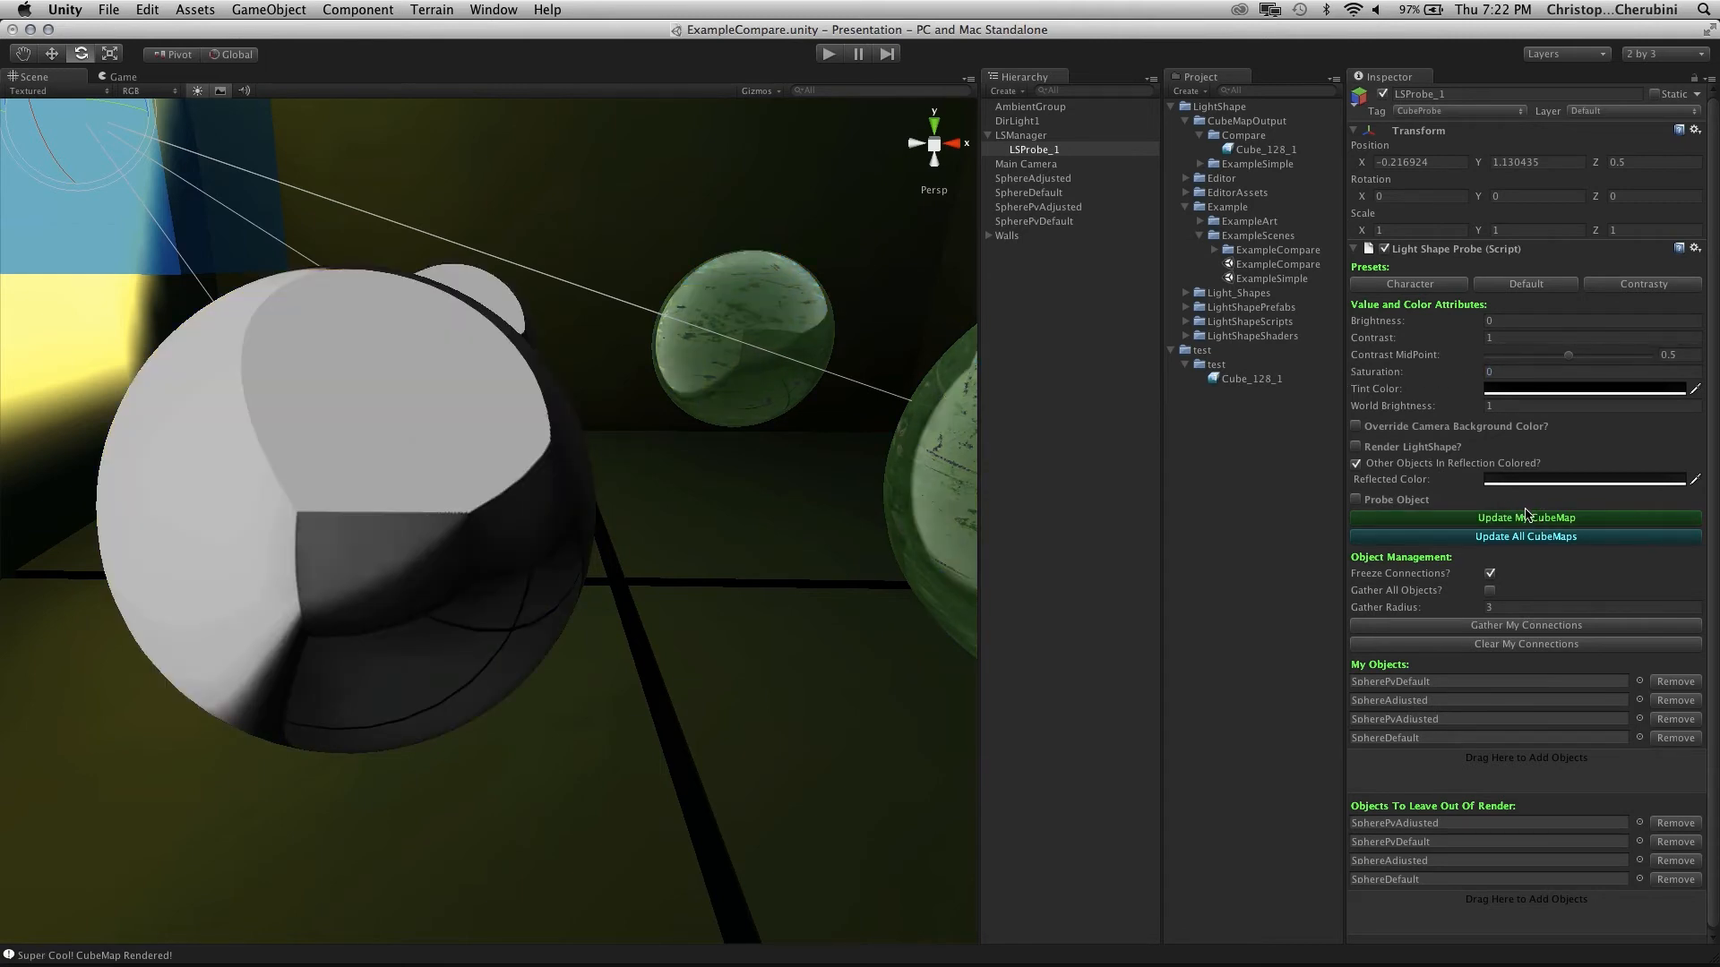
left_click_drag(1448, 373, 1502, 376)
left_click(1527, 516)
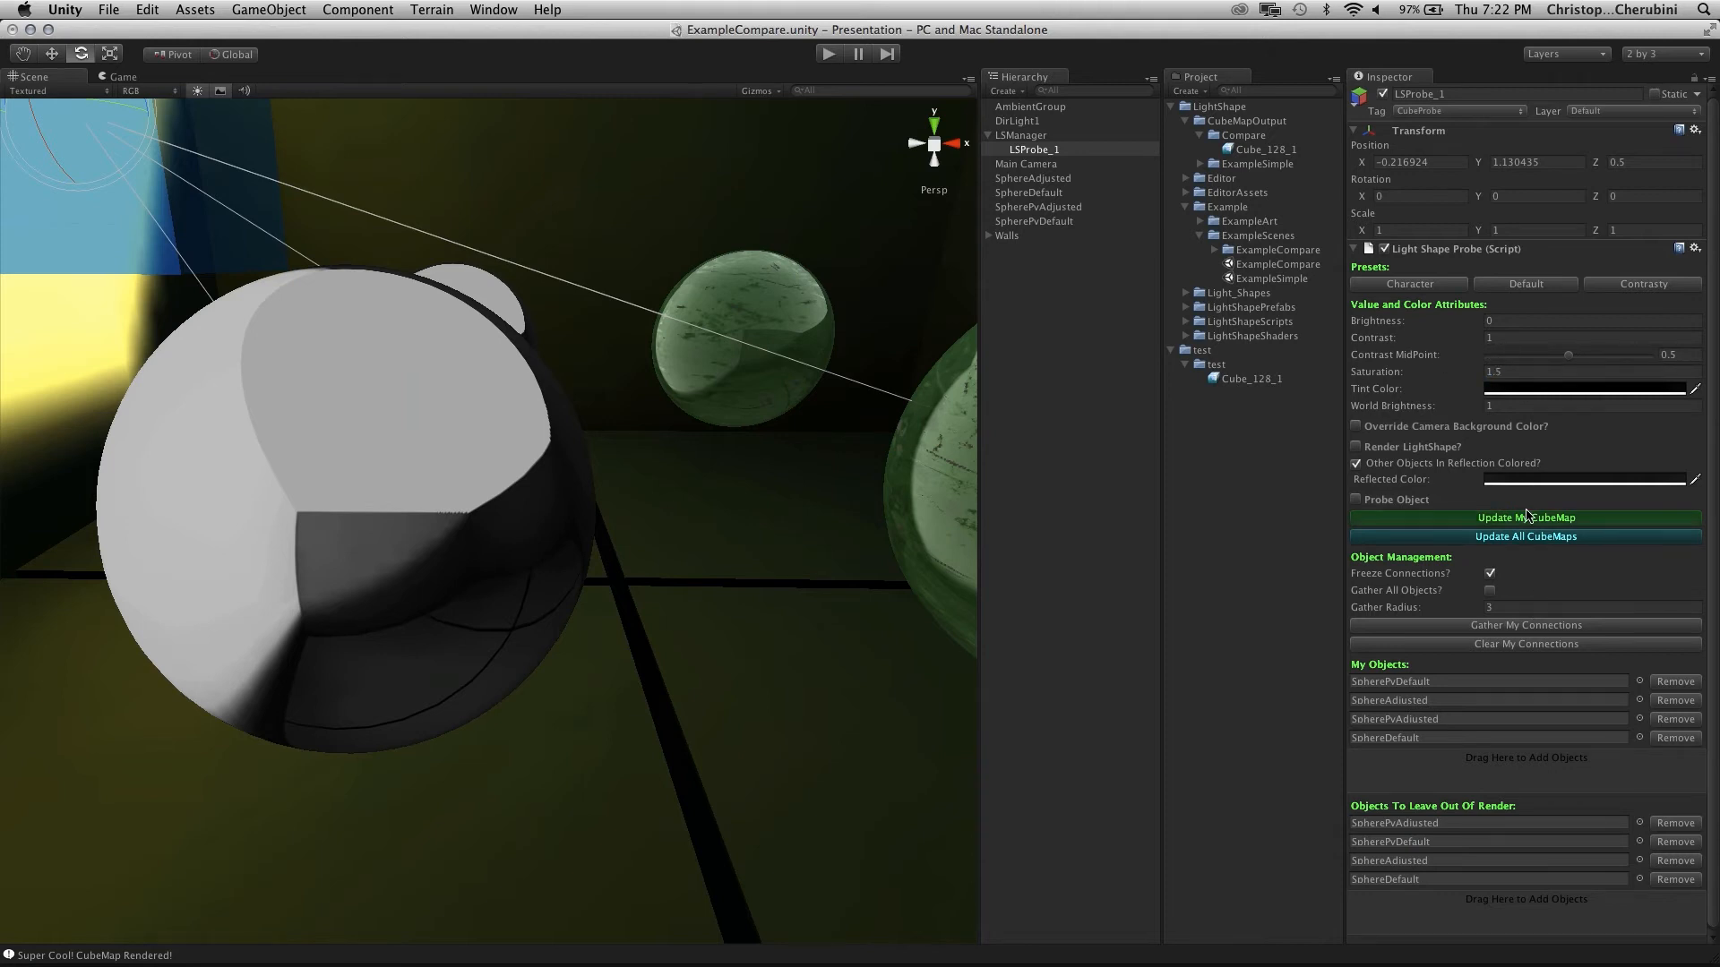
Restore LSProbe_1's default preset, set Contrast to 2.62 and update its cubemap
left_click(1542, 285)
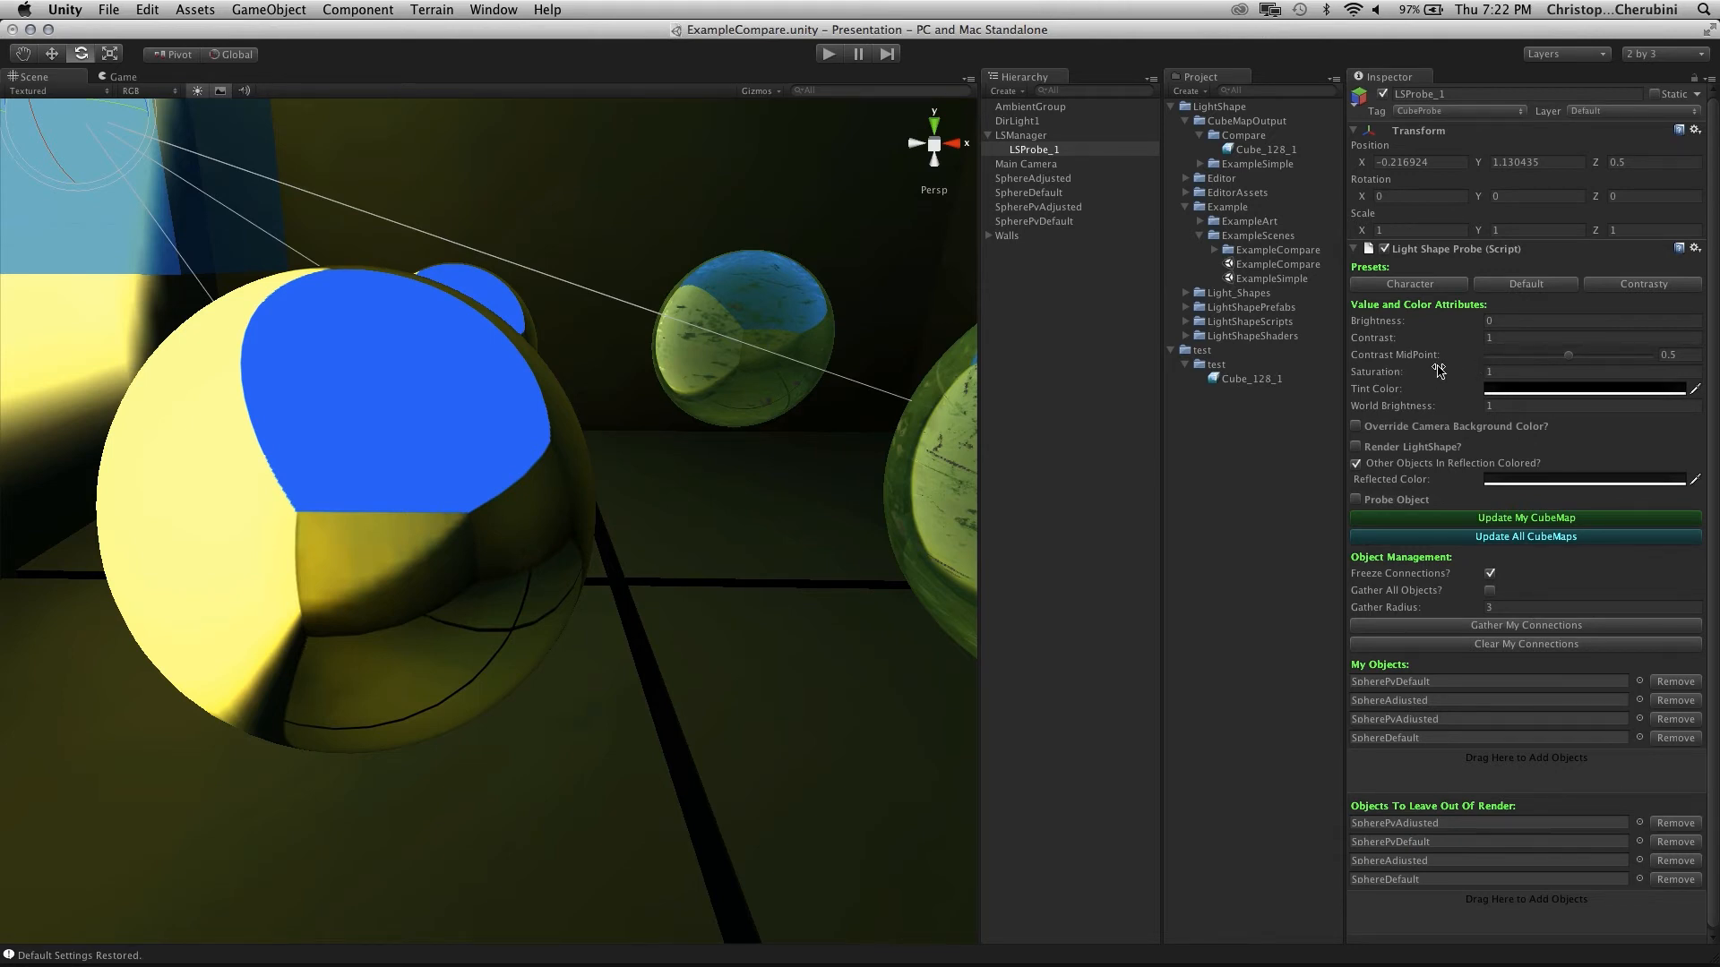
left_click_drag(1424, 342, 1505, 343)
left_click(1530, 519)
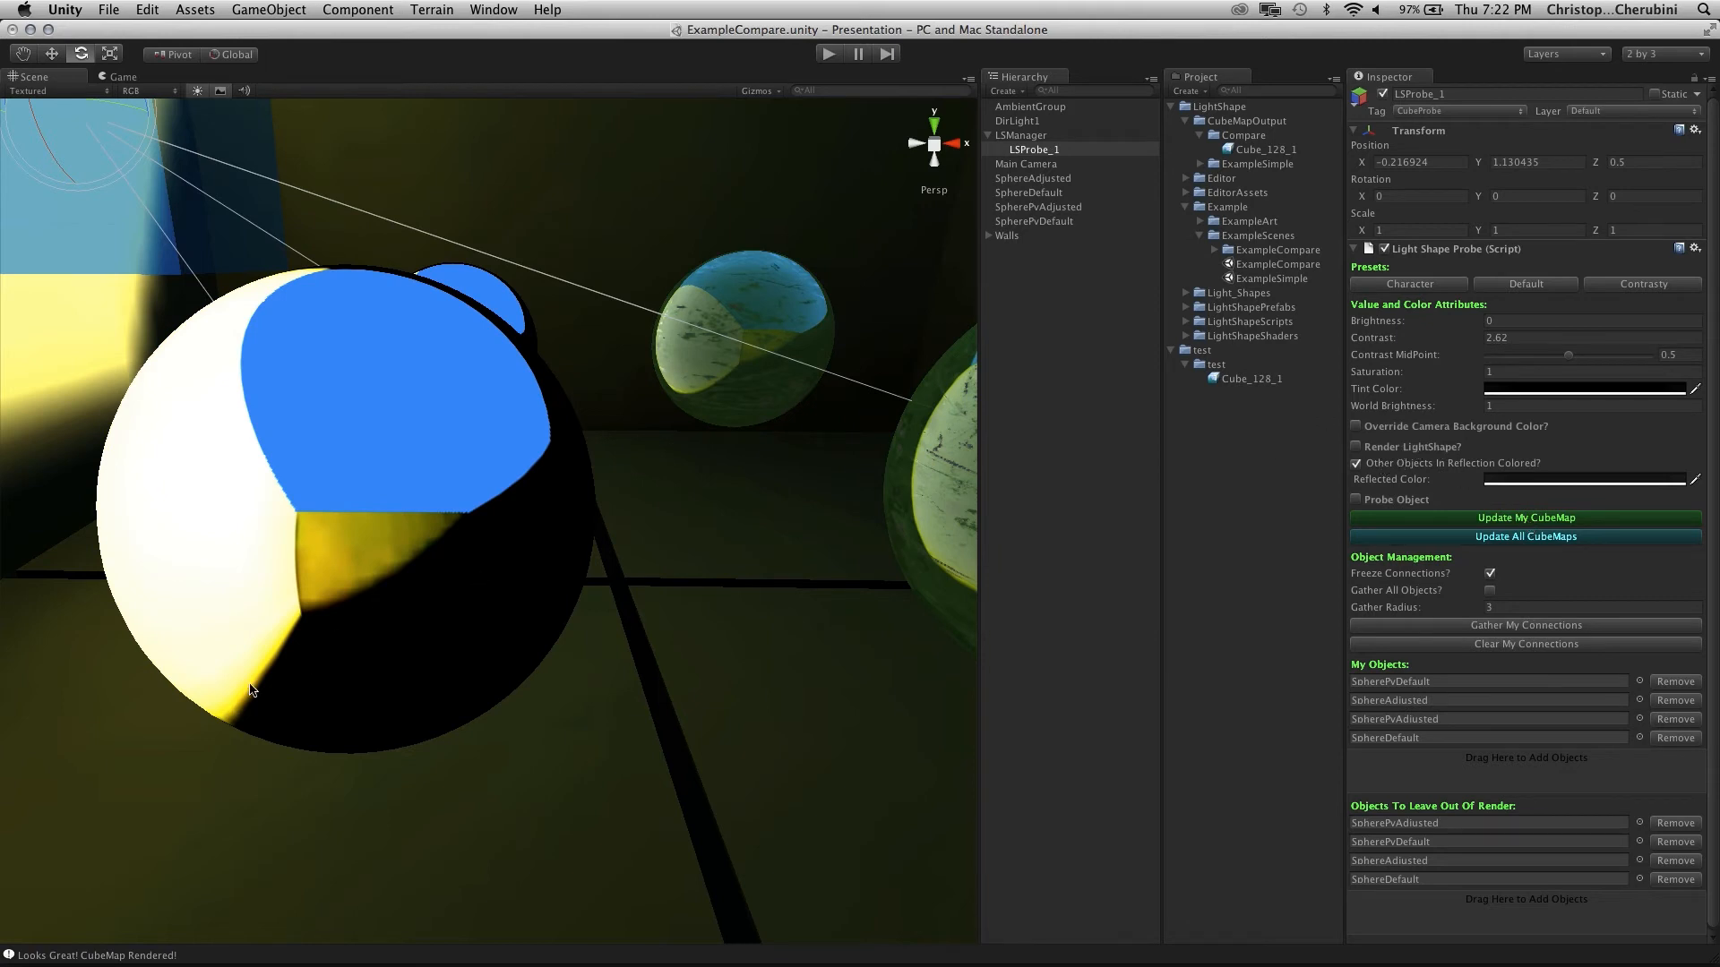
Lower LSProbe_1's Saturation to 0.68 and further to 0.3, updating the cubemap after each change
left_click_drag(1423, 380, 1402, 380)
left_click(1518, 517)
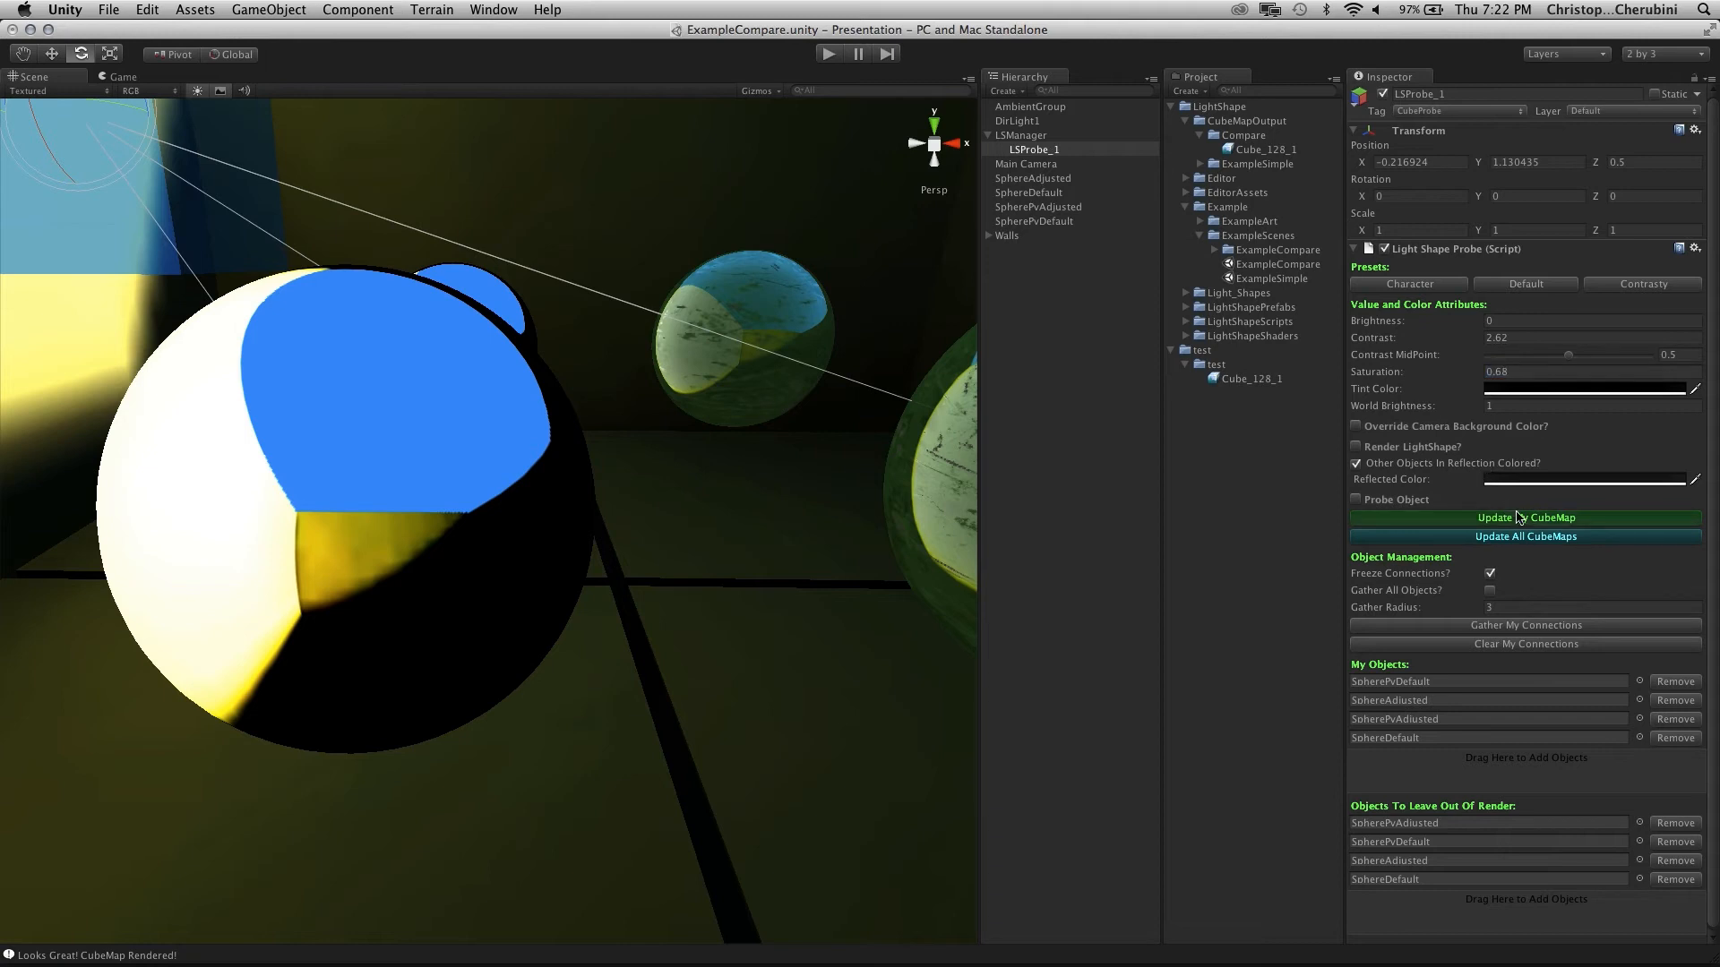
left_click_drag(1461, 380, 1431, 379)
left_click(1537, 523)
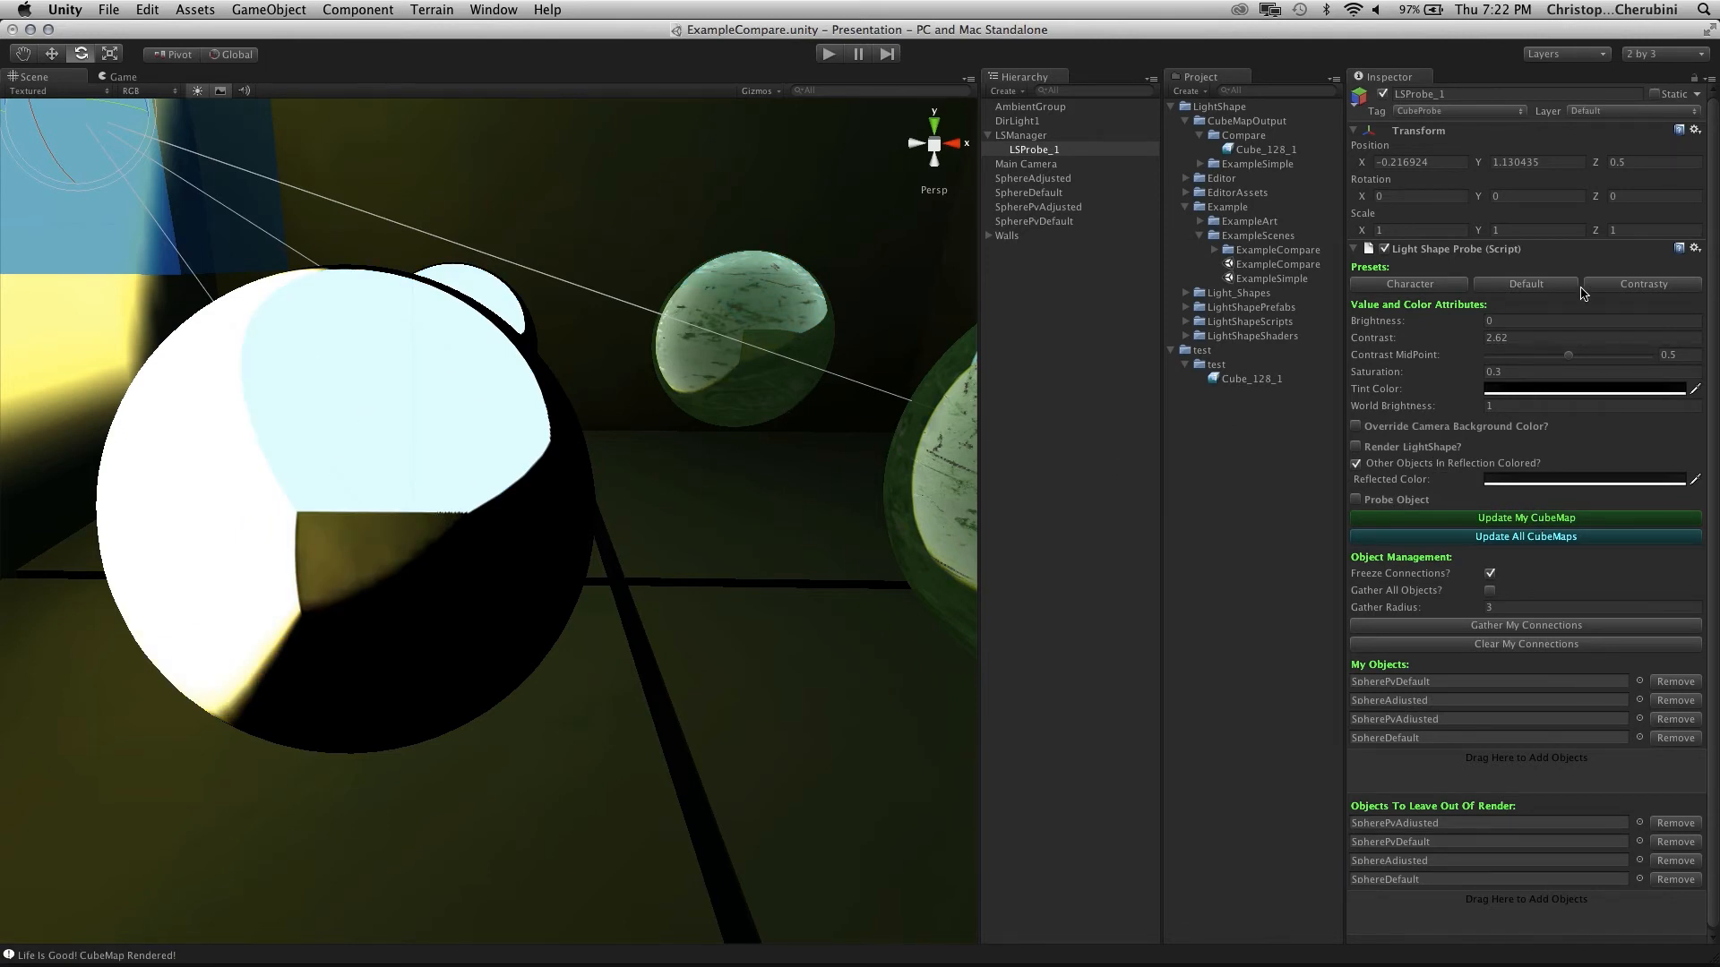
Reset LSProbe_1 to its default preset and update its cubemap
left_click(1543, 285)
left_click(1514, 521)
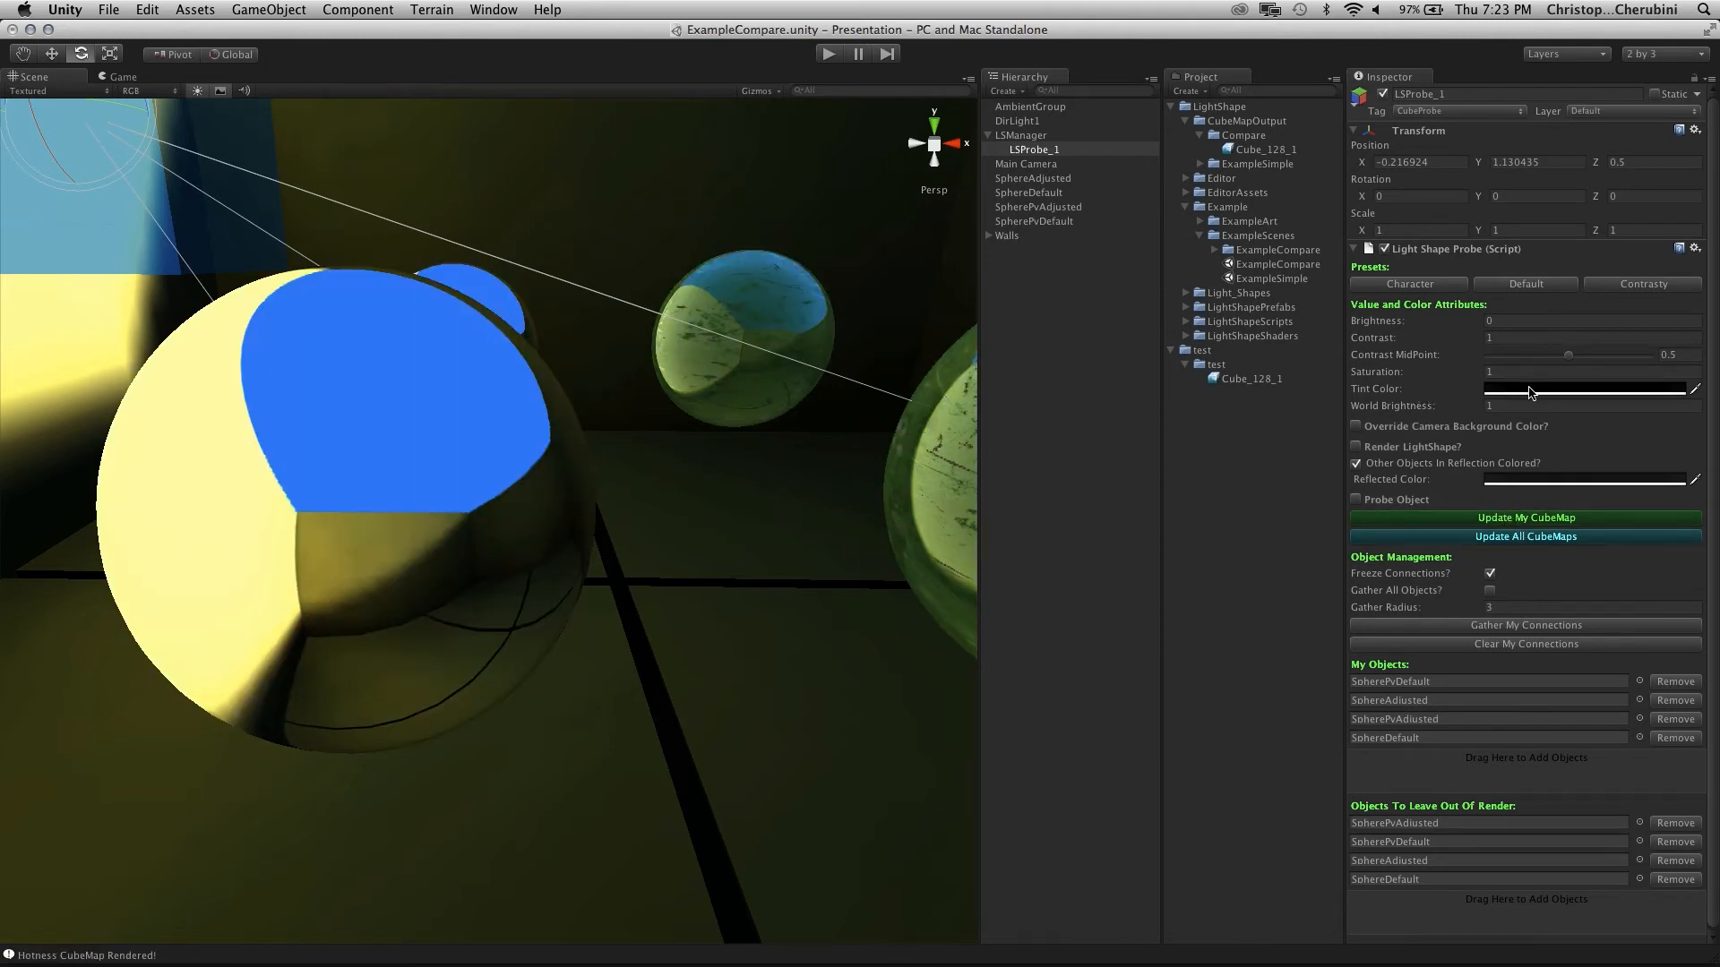
Set LSProbe_1's Tint Color to dark blue (H 222, S 209, V 89) and update its cubemap
left_click(1530, 391)
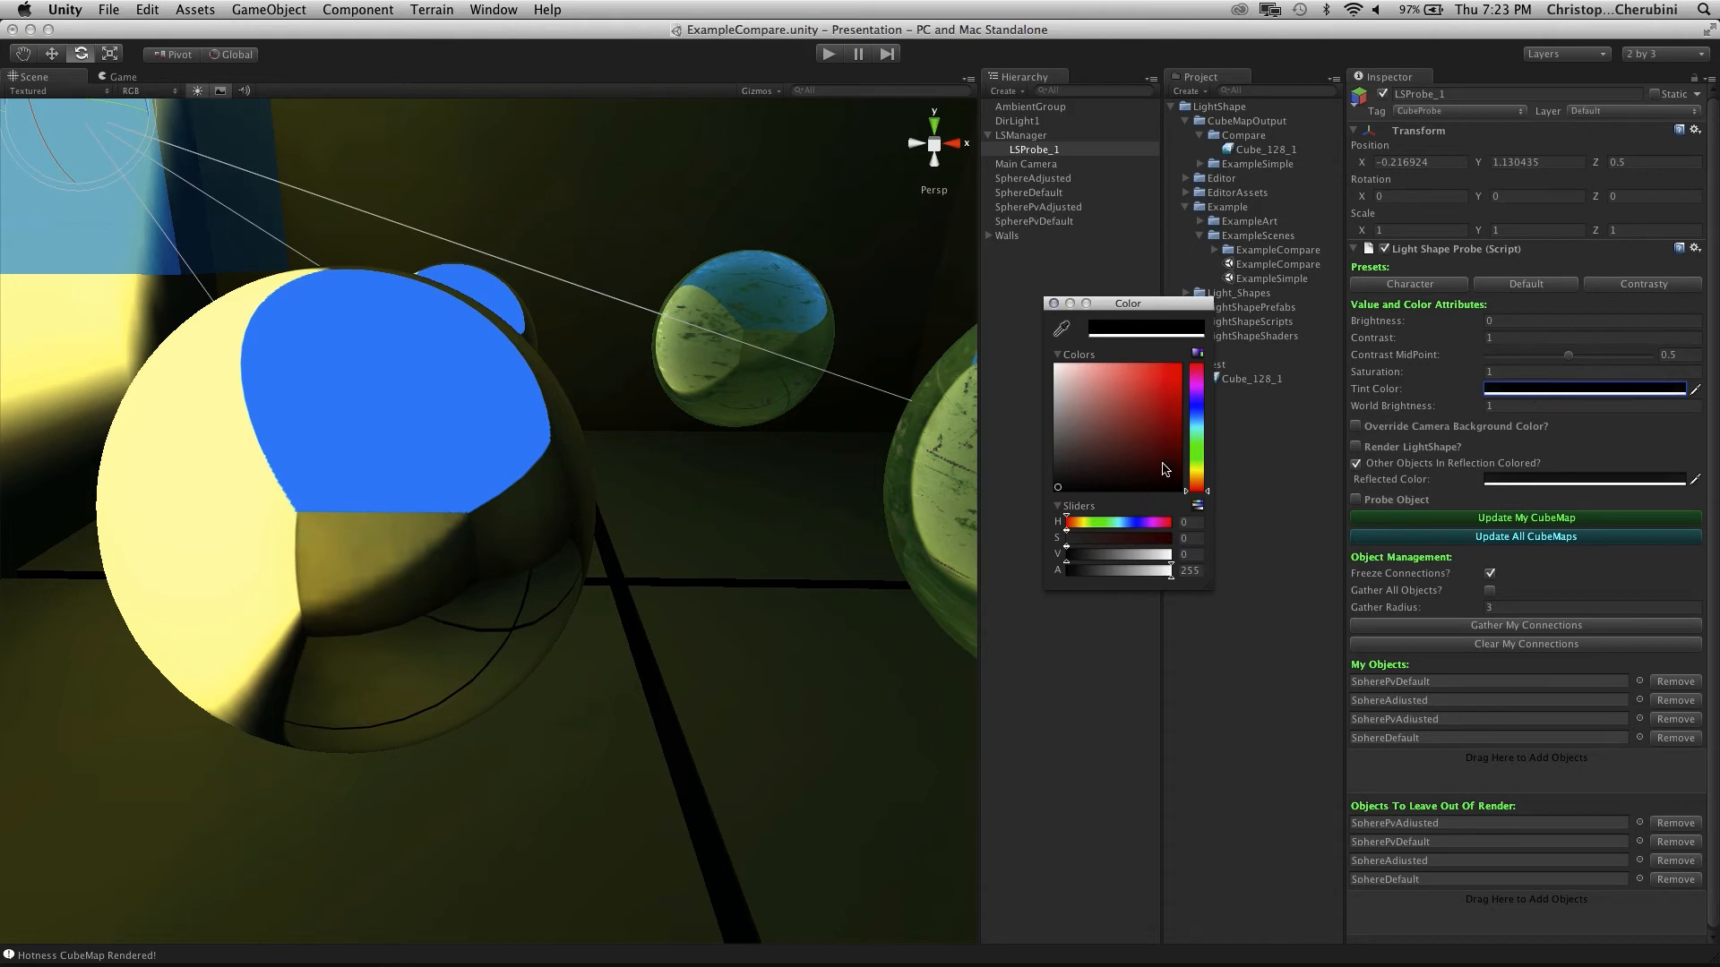
left_click(1198, 415)
left_click_drag(1162, 462, 1155, 445)
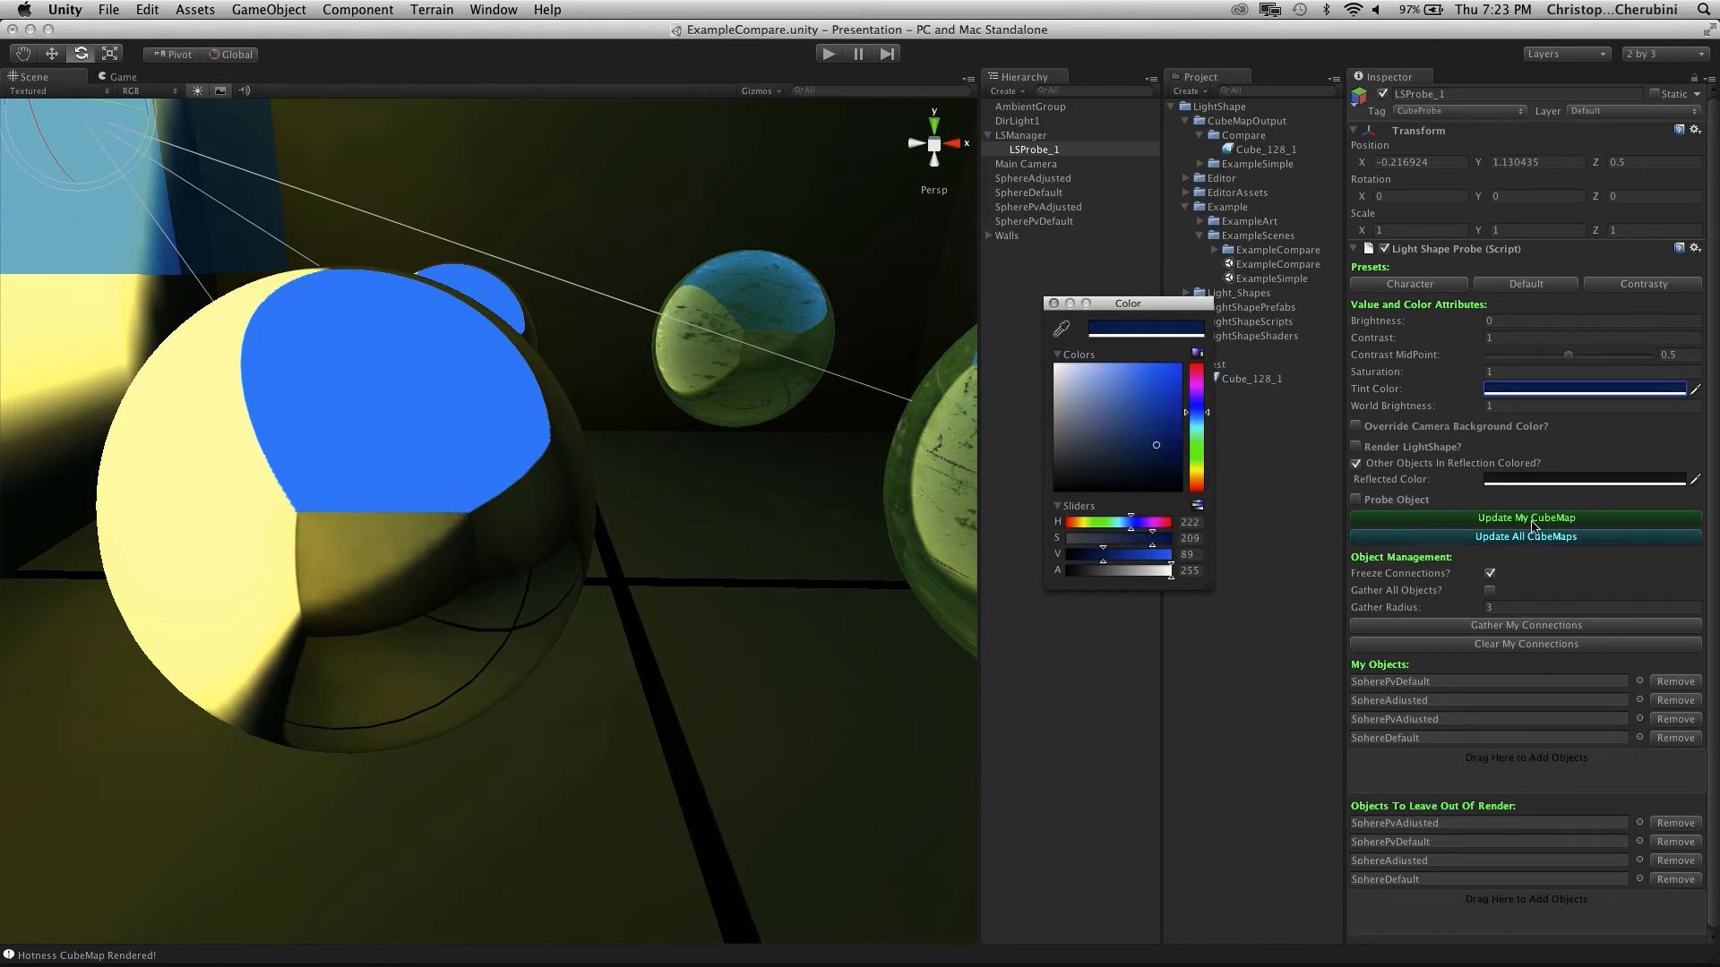
left_click(1535, 518)
left_click(1535, 518)
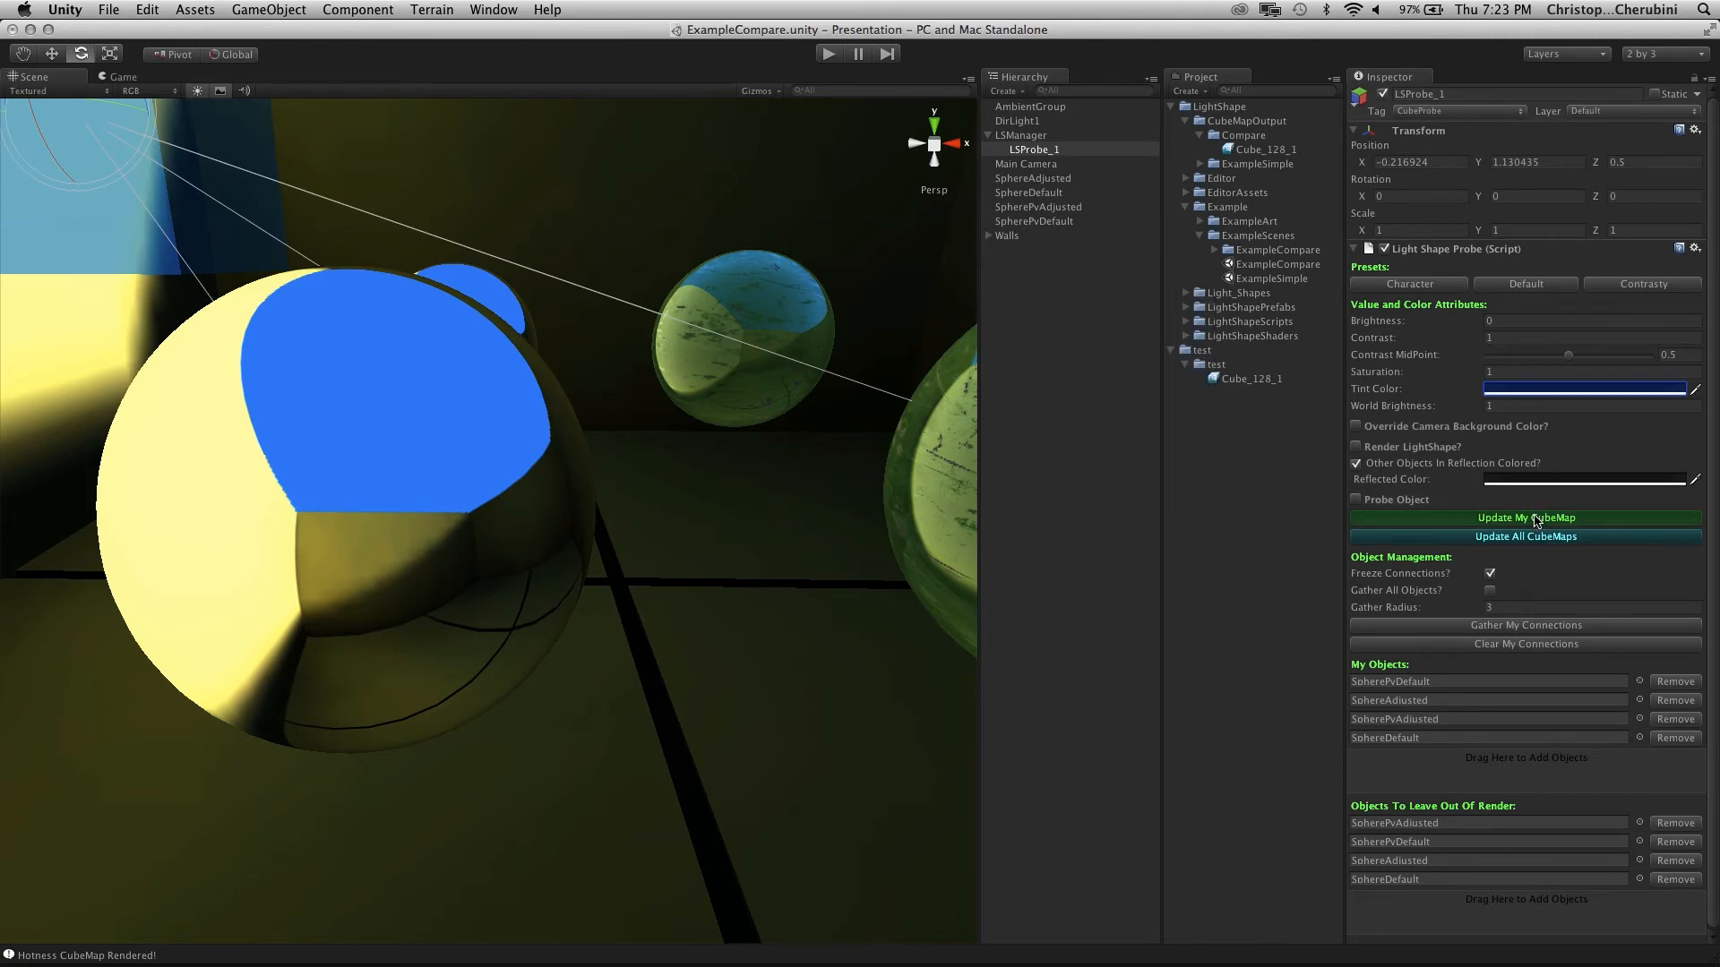
scroll(617, 399, "down", 10)
left_click_drag(618, 394, 219, 337, "alt")
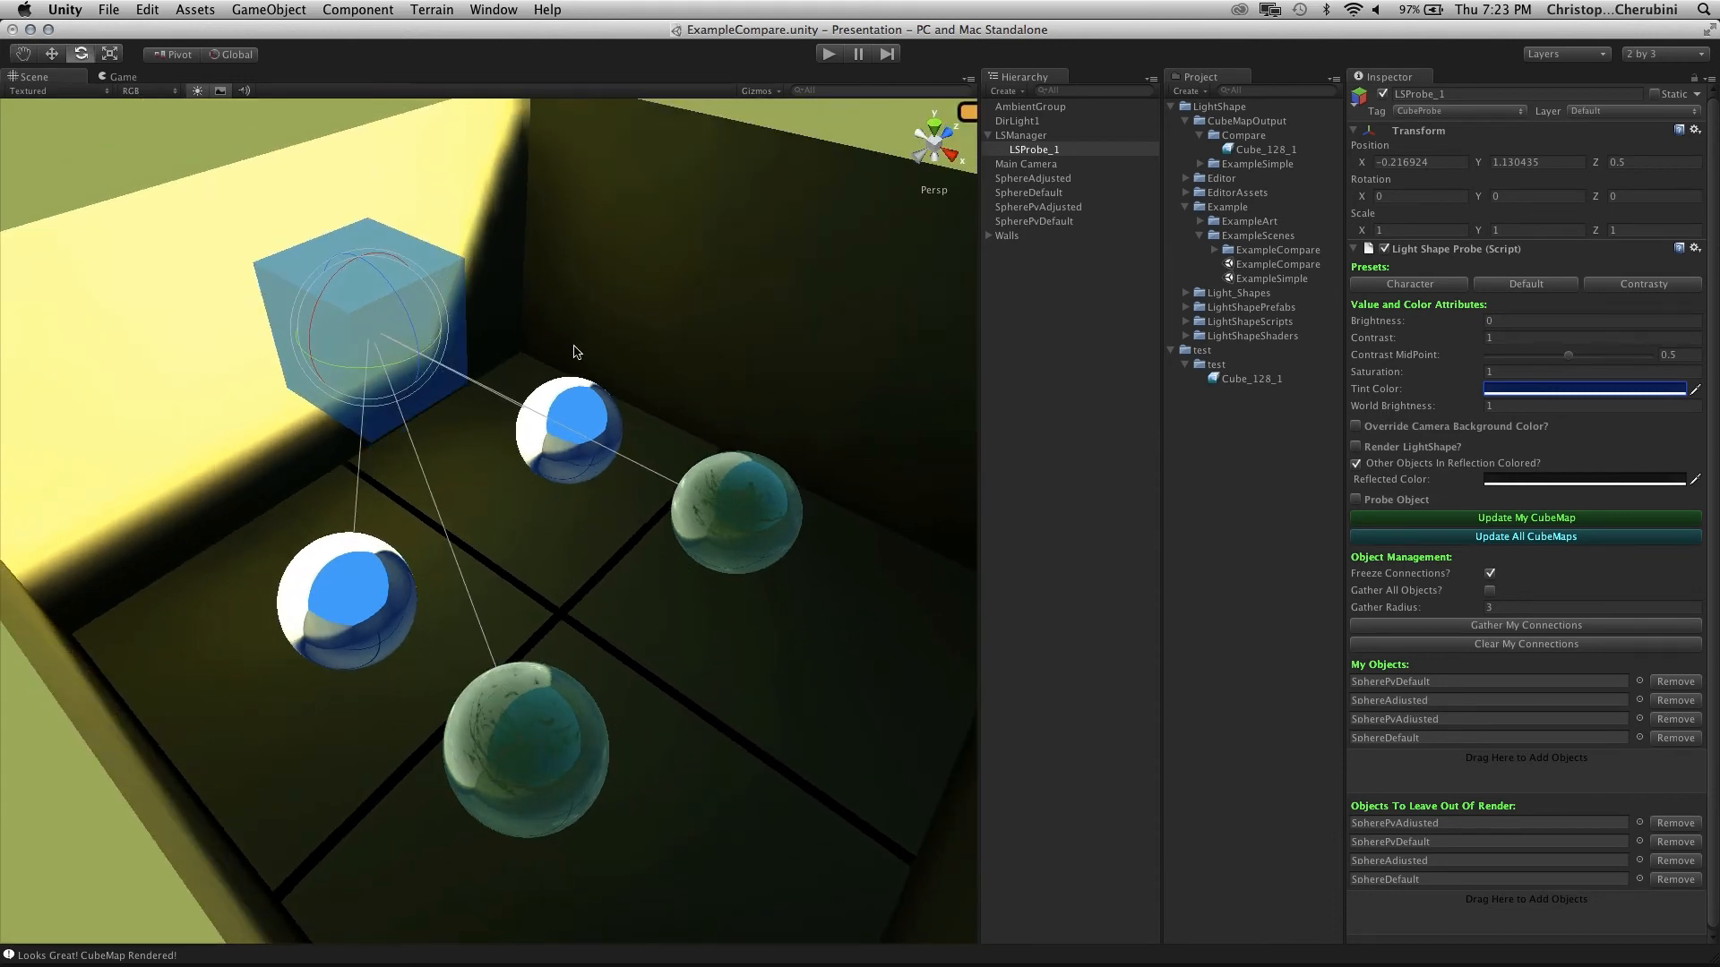
Set LSManager's Global Tint to dark red (H 0, S 179, V 72), render all cubemaps and inspect the spheres
left_click(1037, 136)
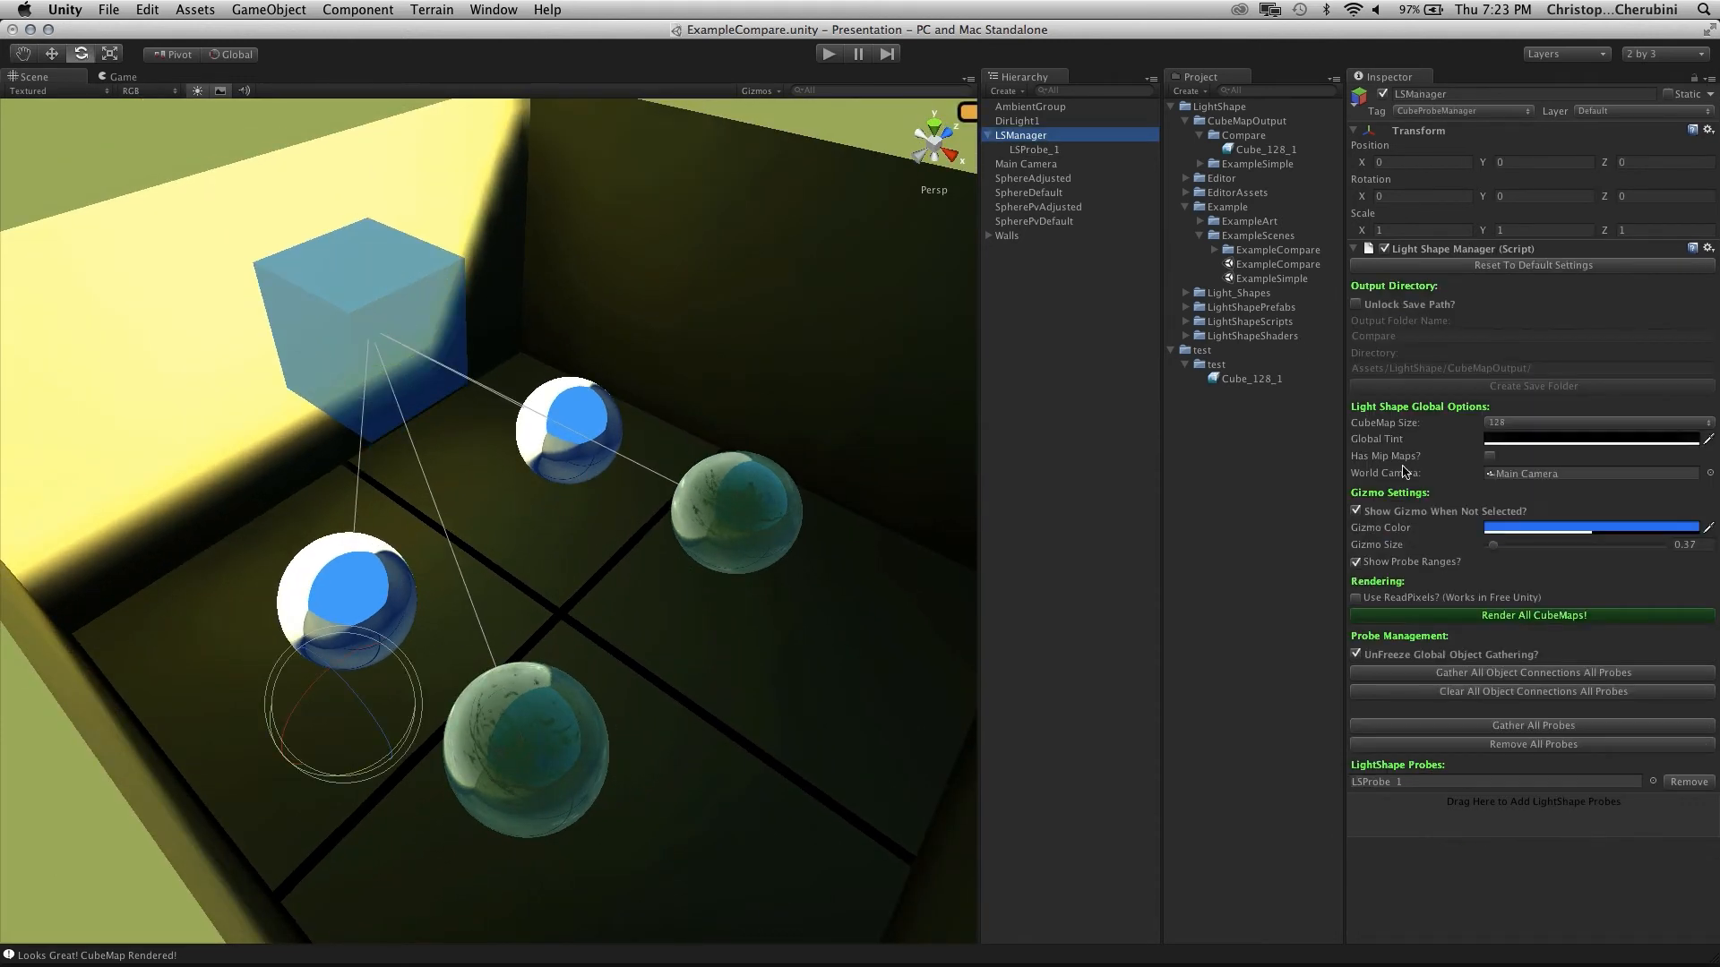
left_click(1572, 439)
left_click(1144, 460)
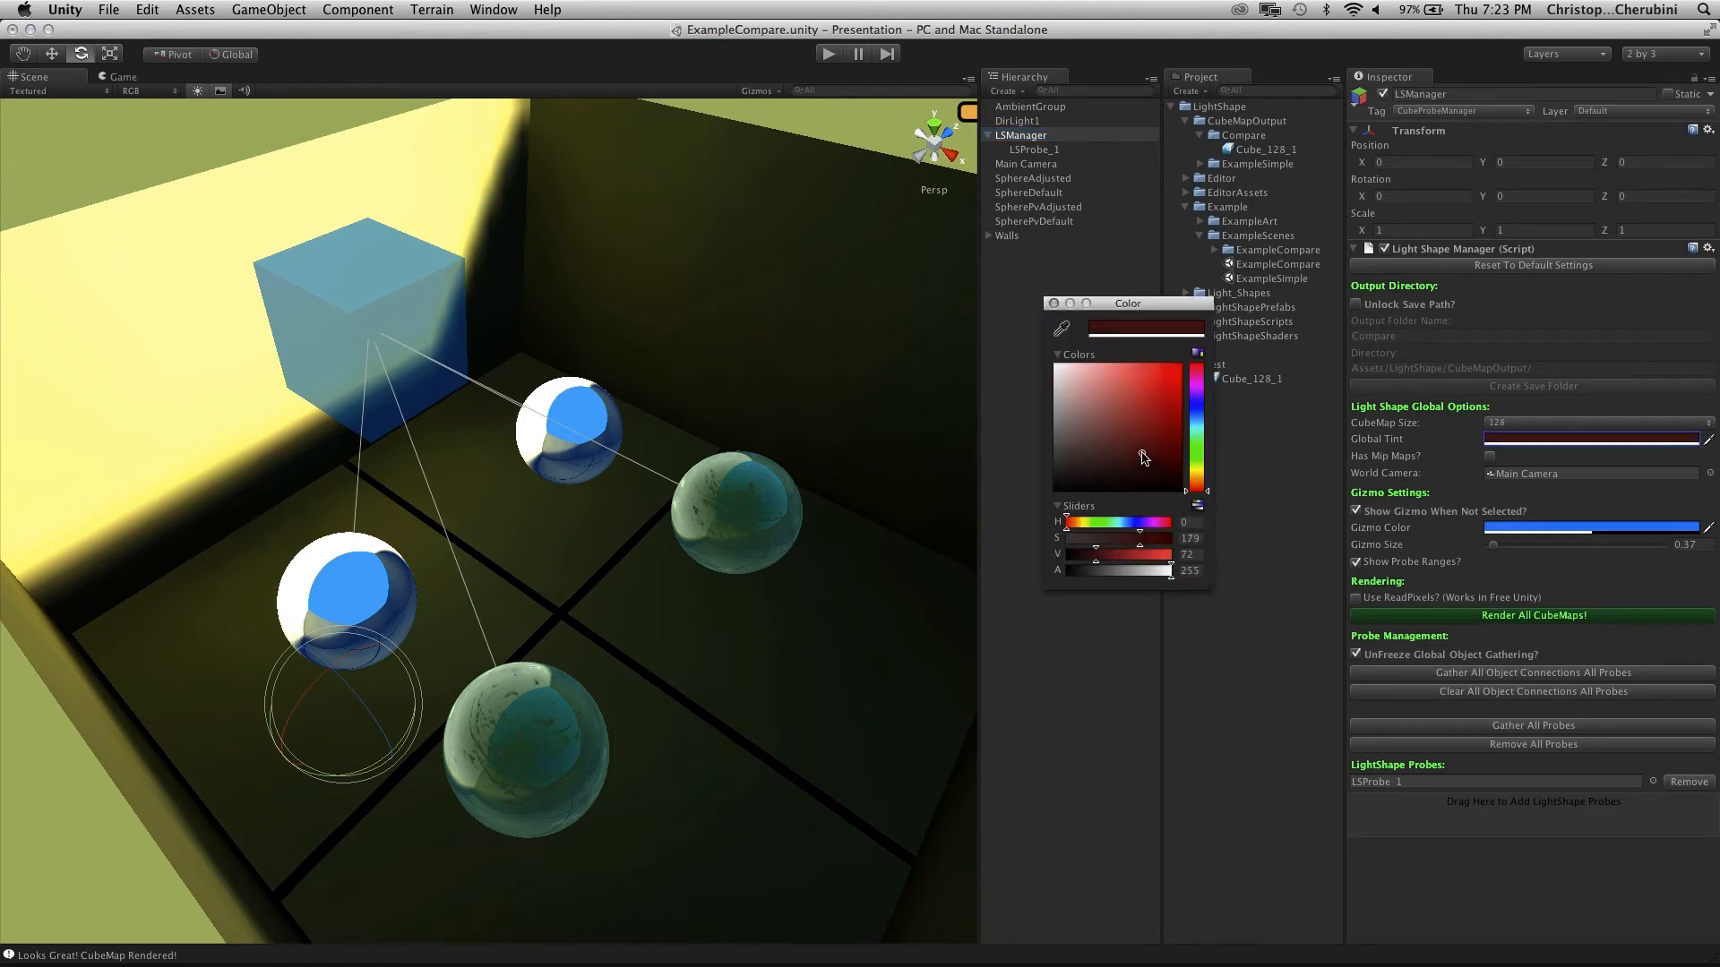
left_click(1588, 616)
left_click(1545, 617)
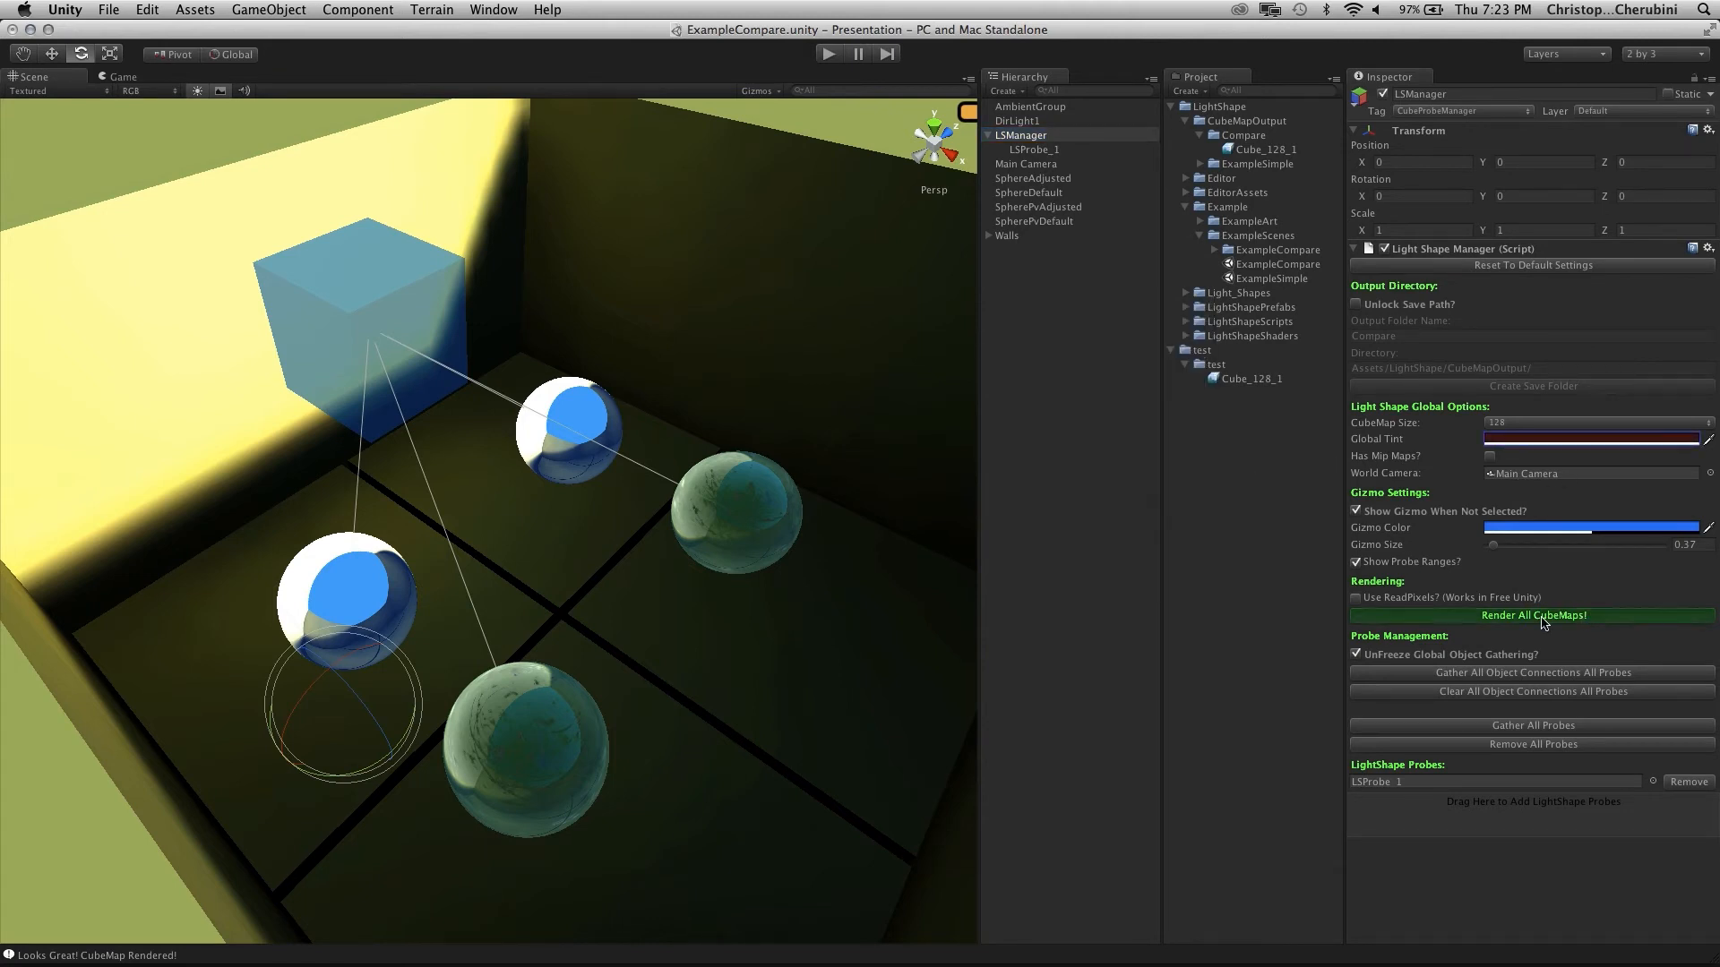
left_click_drag(434, 603, 567, 623, "alt")
right_click_drag(230, 627, 576, 626, "alt")
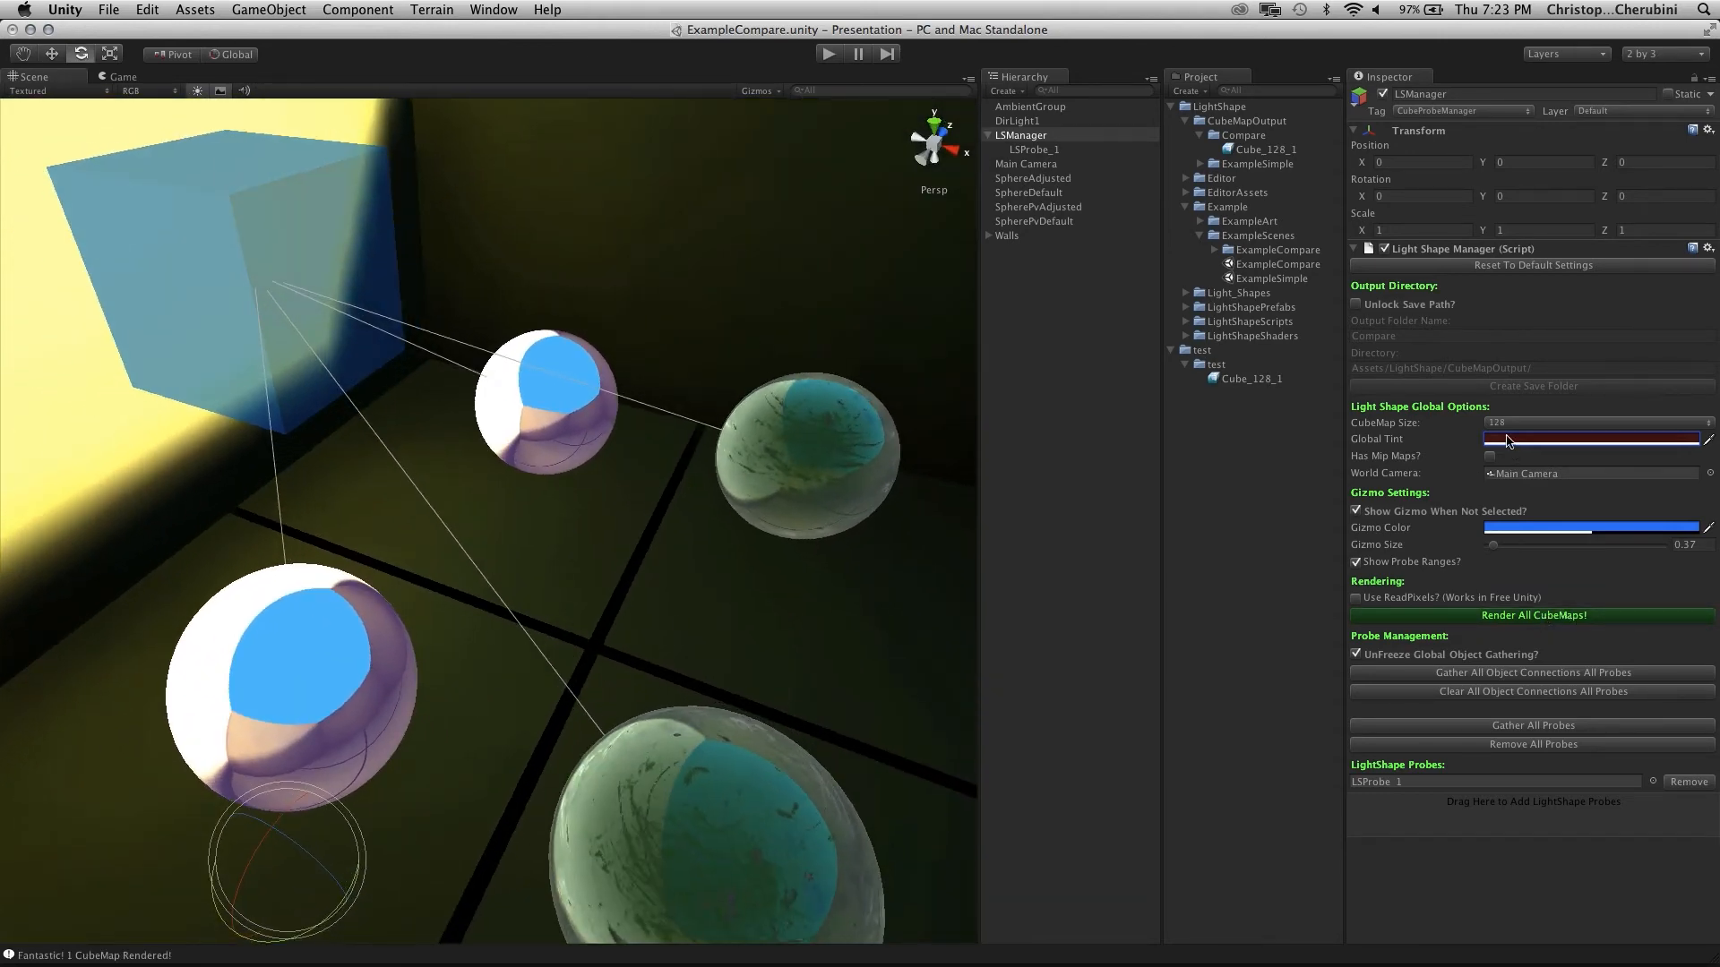
Set LSManager's Global Tint back to black and render all cubemaps
left_click(1507, 440)
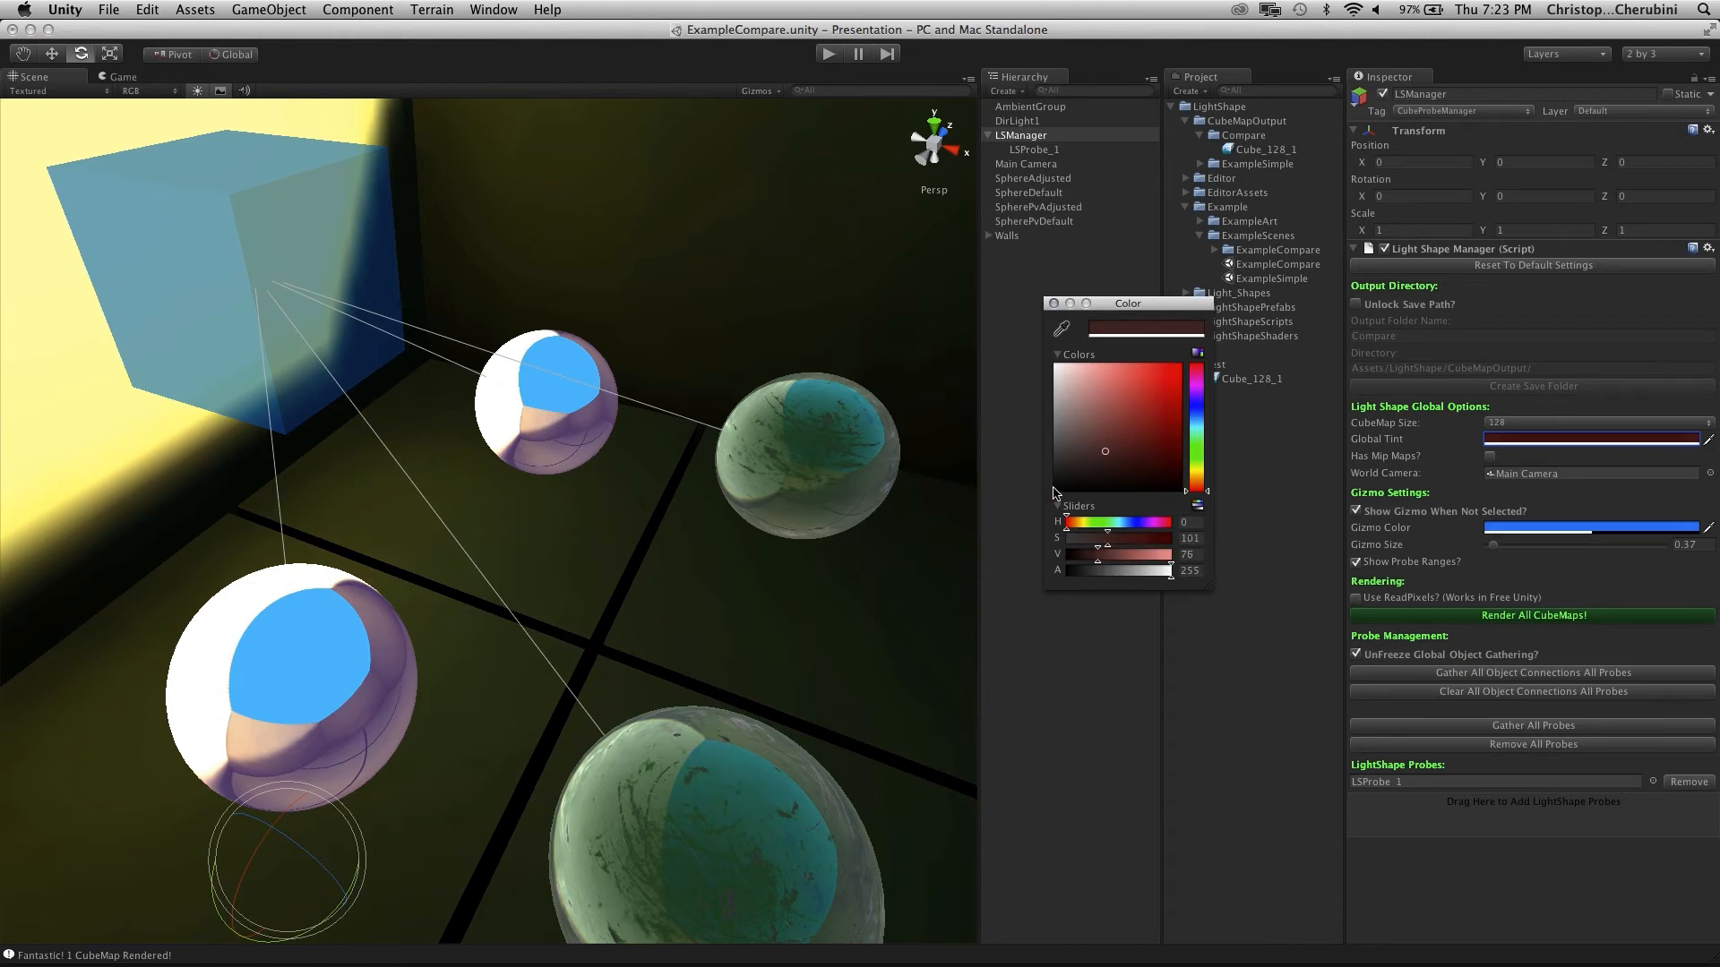
left_click(1092, 489)
left_click(1053, 305)
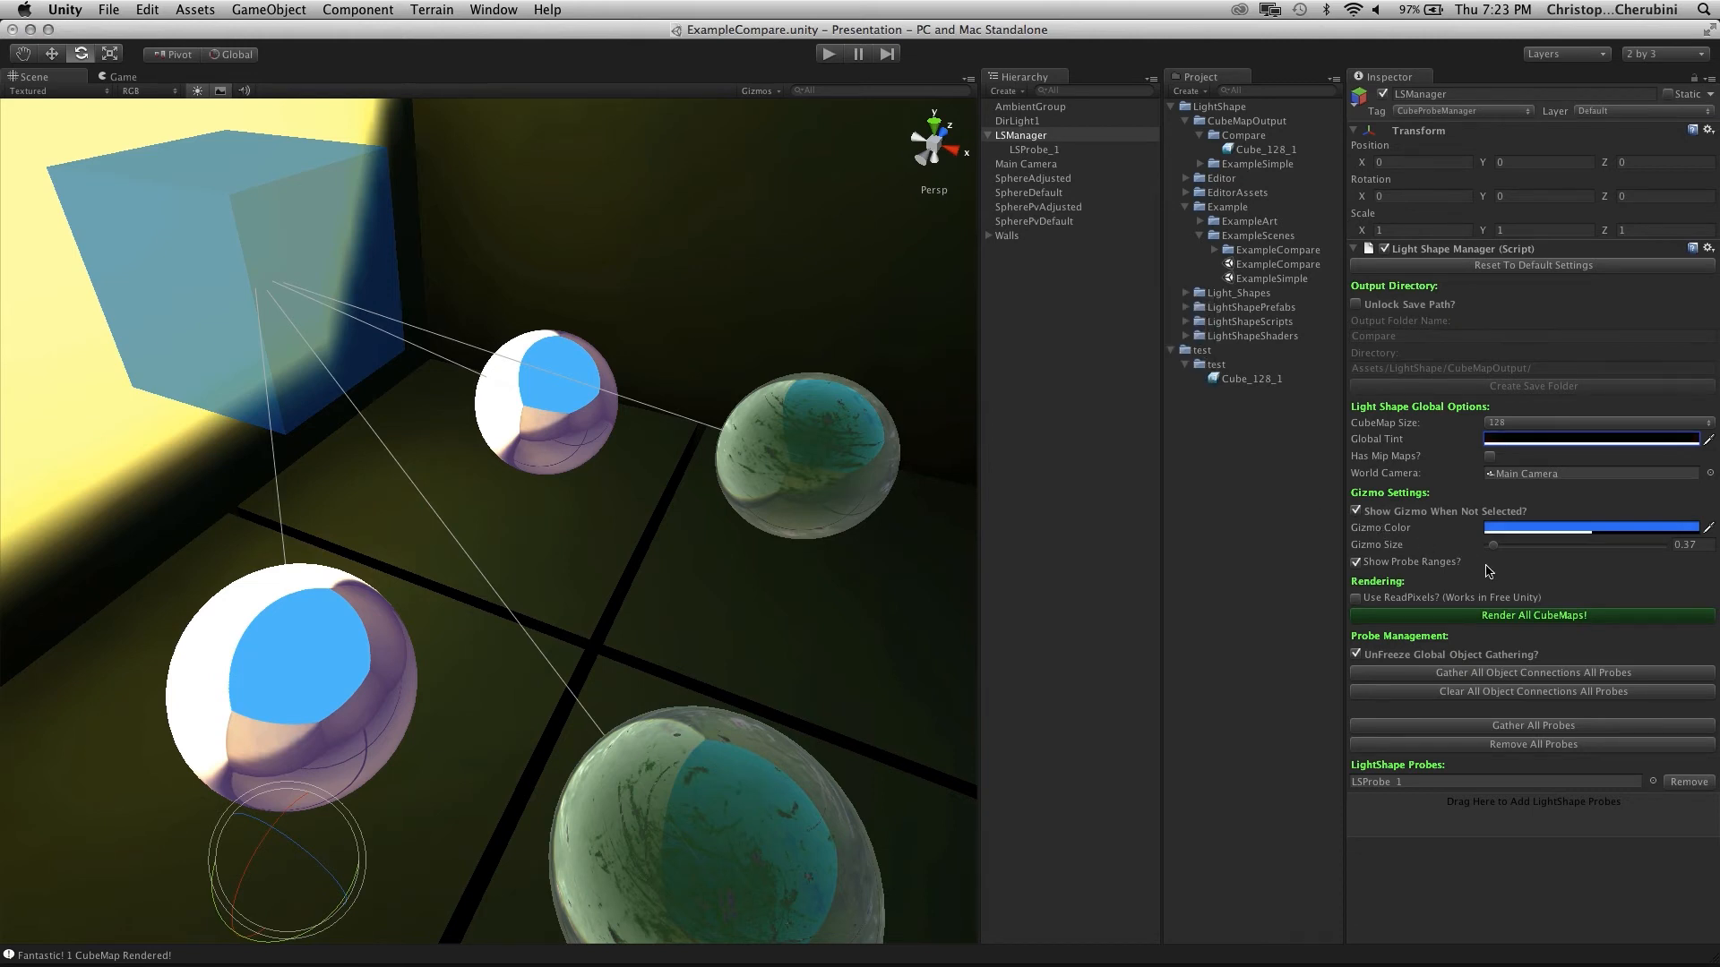
left_click(1569, 615)
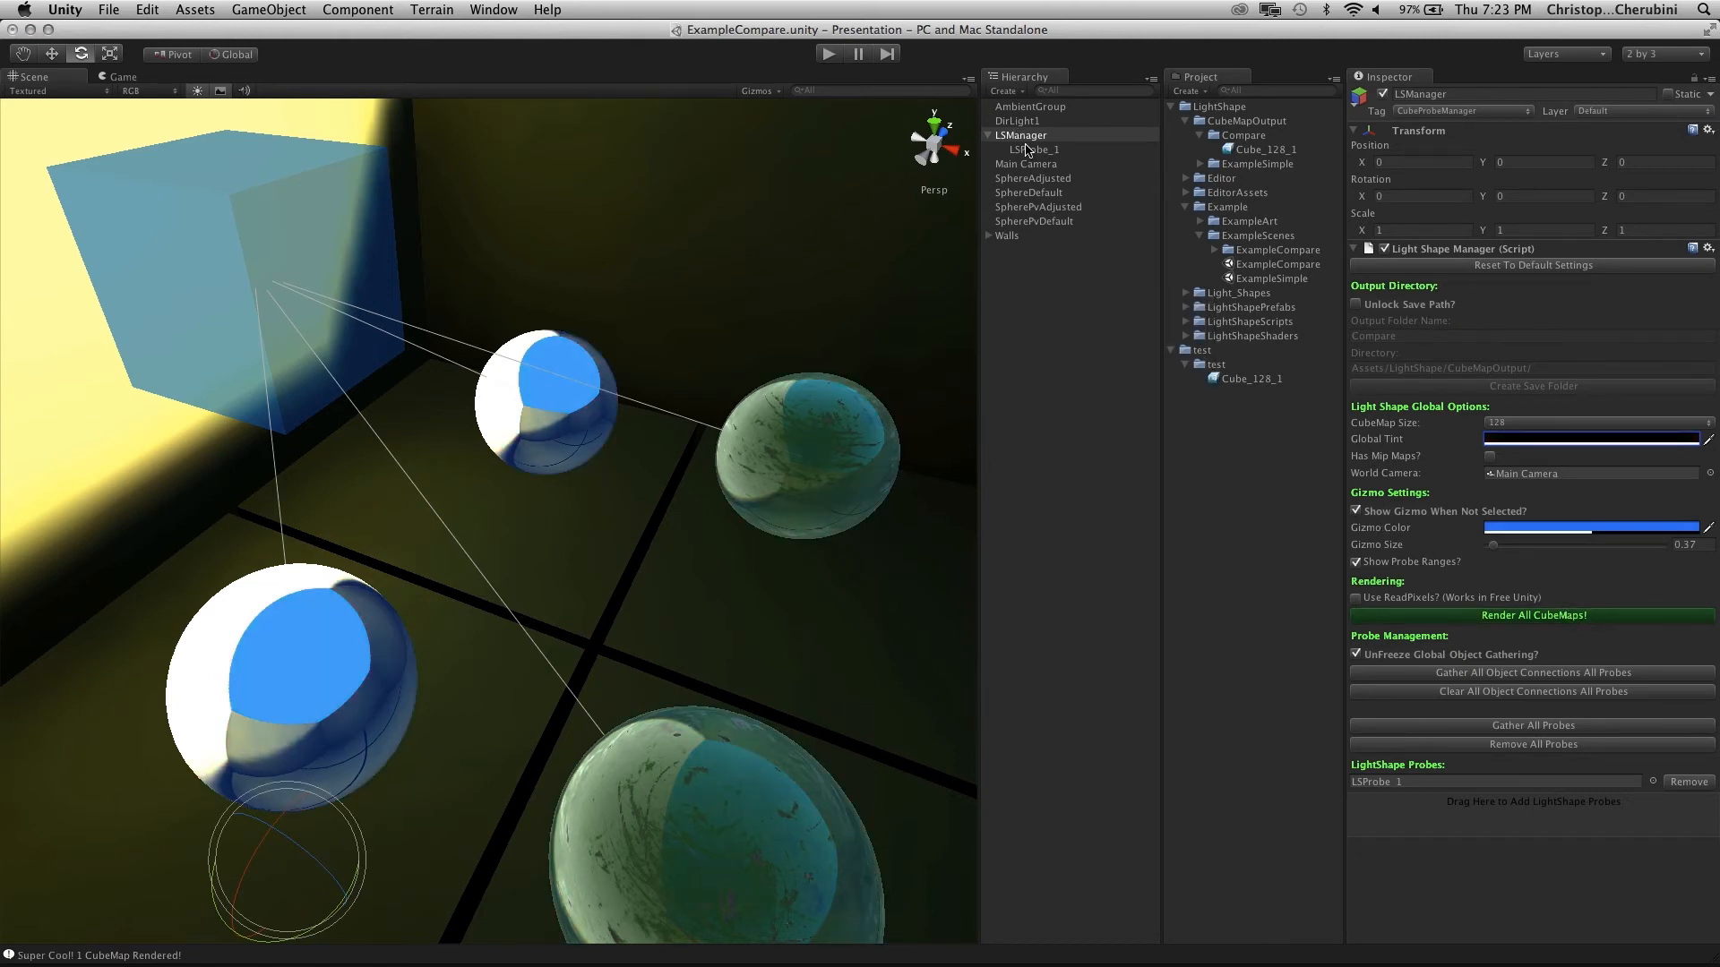
Set LSProbe_1's Tint Color back to black and update its cubemap
left_click(1031, 149)
left_click(1498, 388)
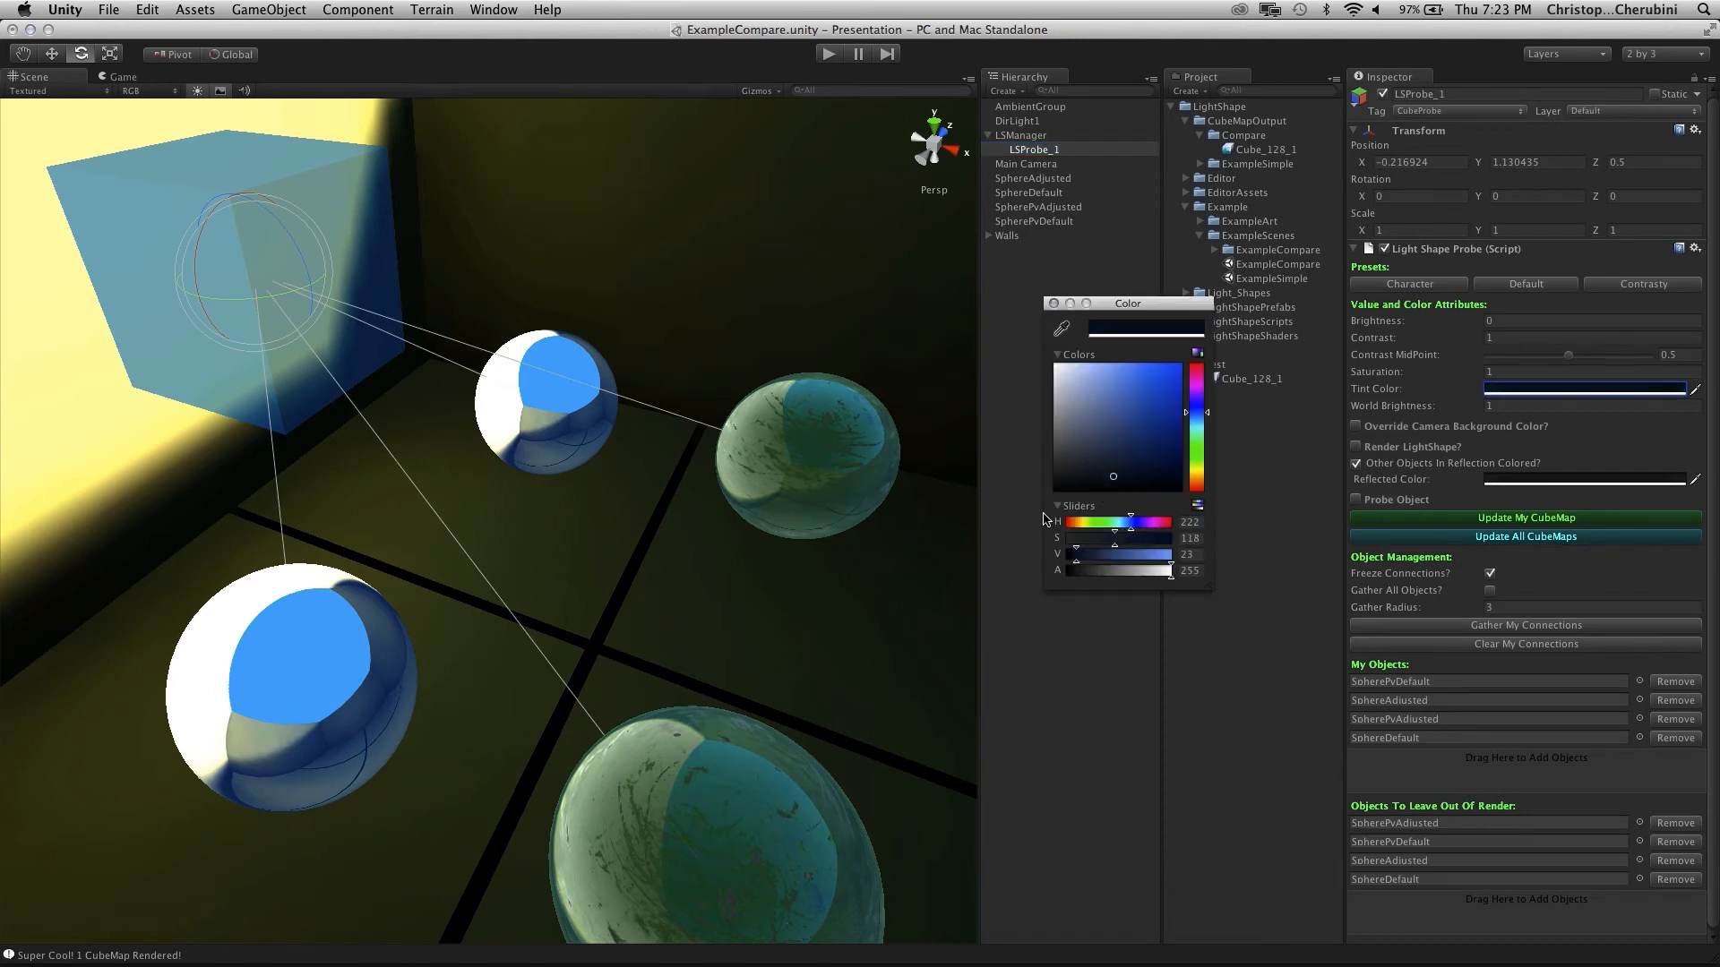
left_click(1529, 521)
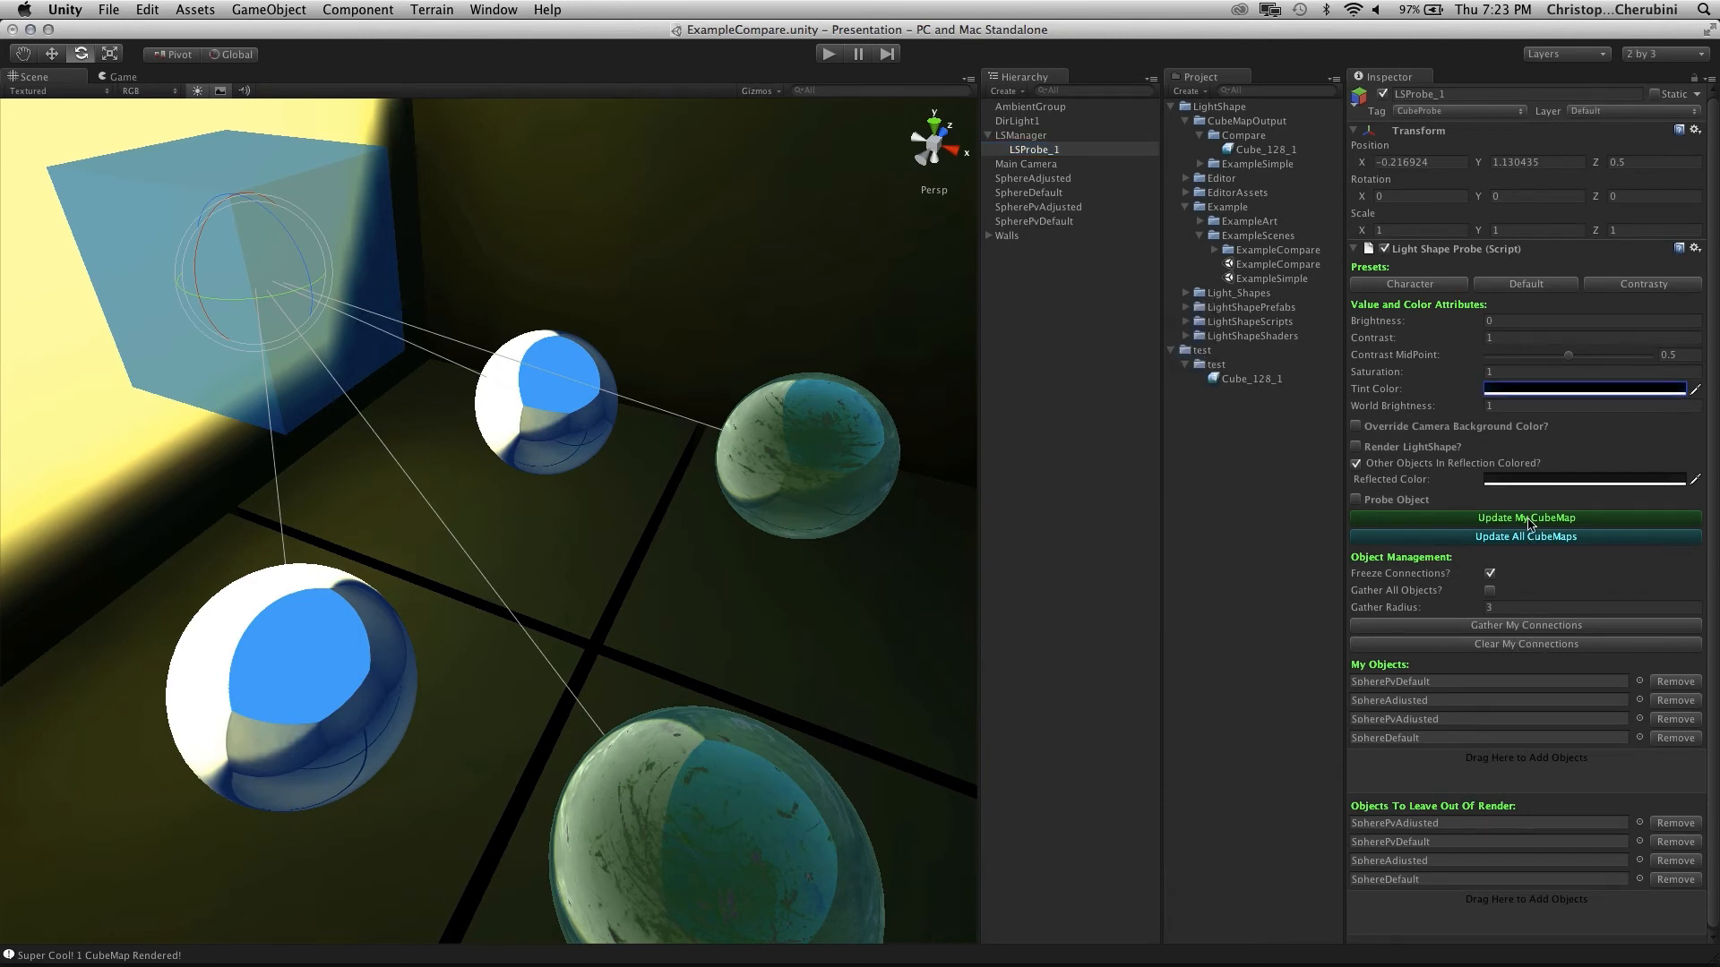
Update LSProbe_1's cubemap, enable Render LightShape and update it again to inspect the light shape's highlight on the spheres
left_click(1528, 521)
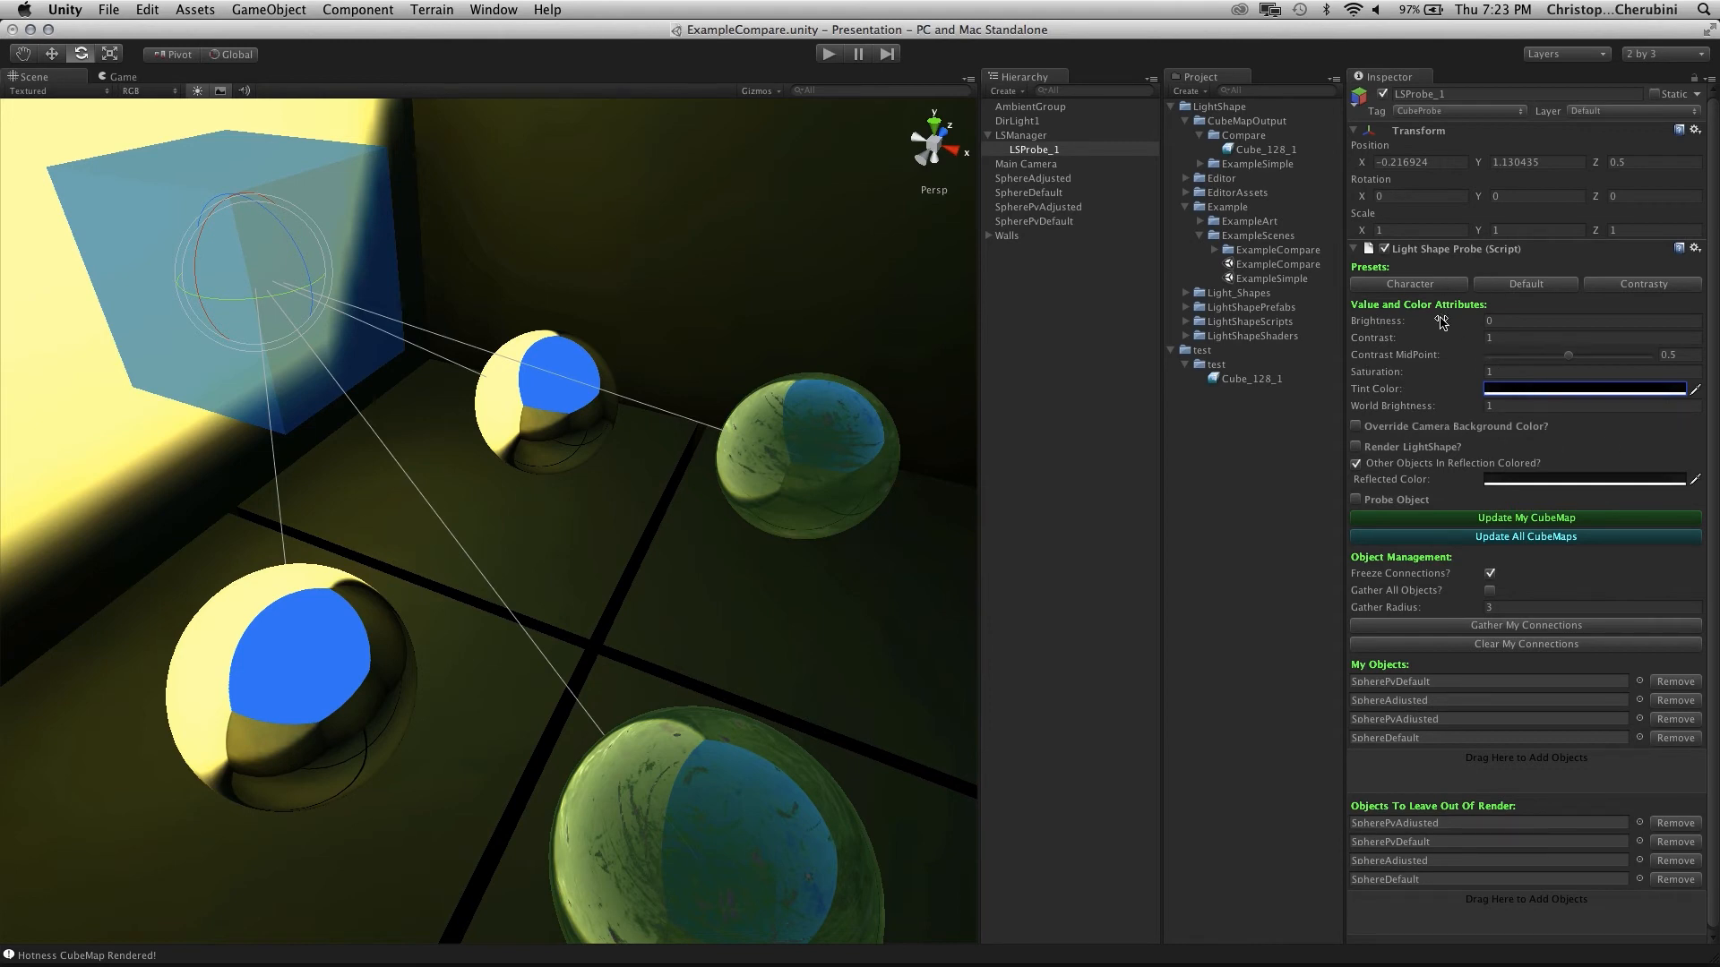
left_click(1356, 447)
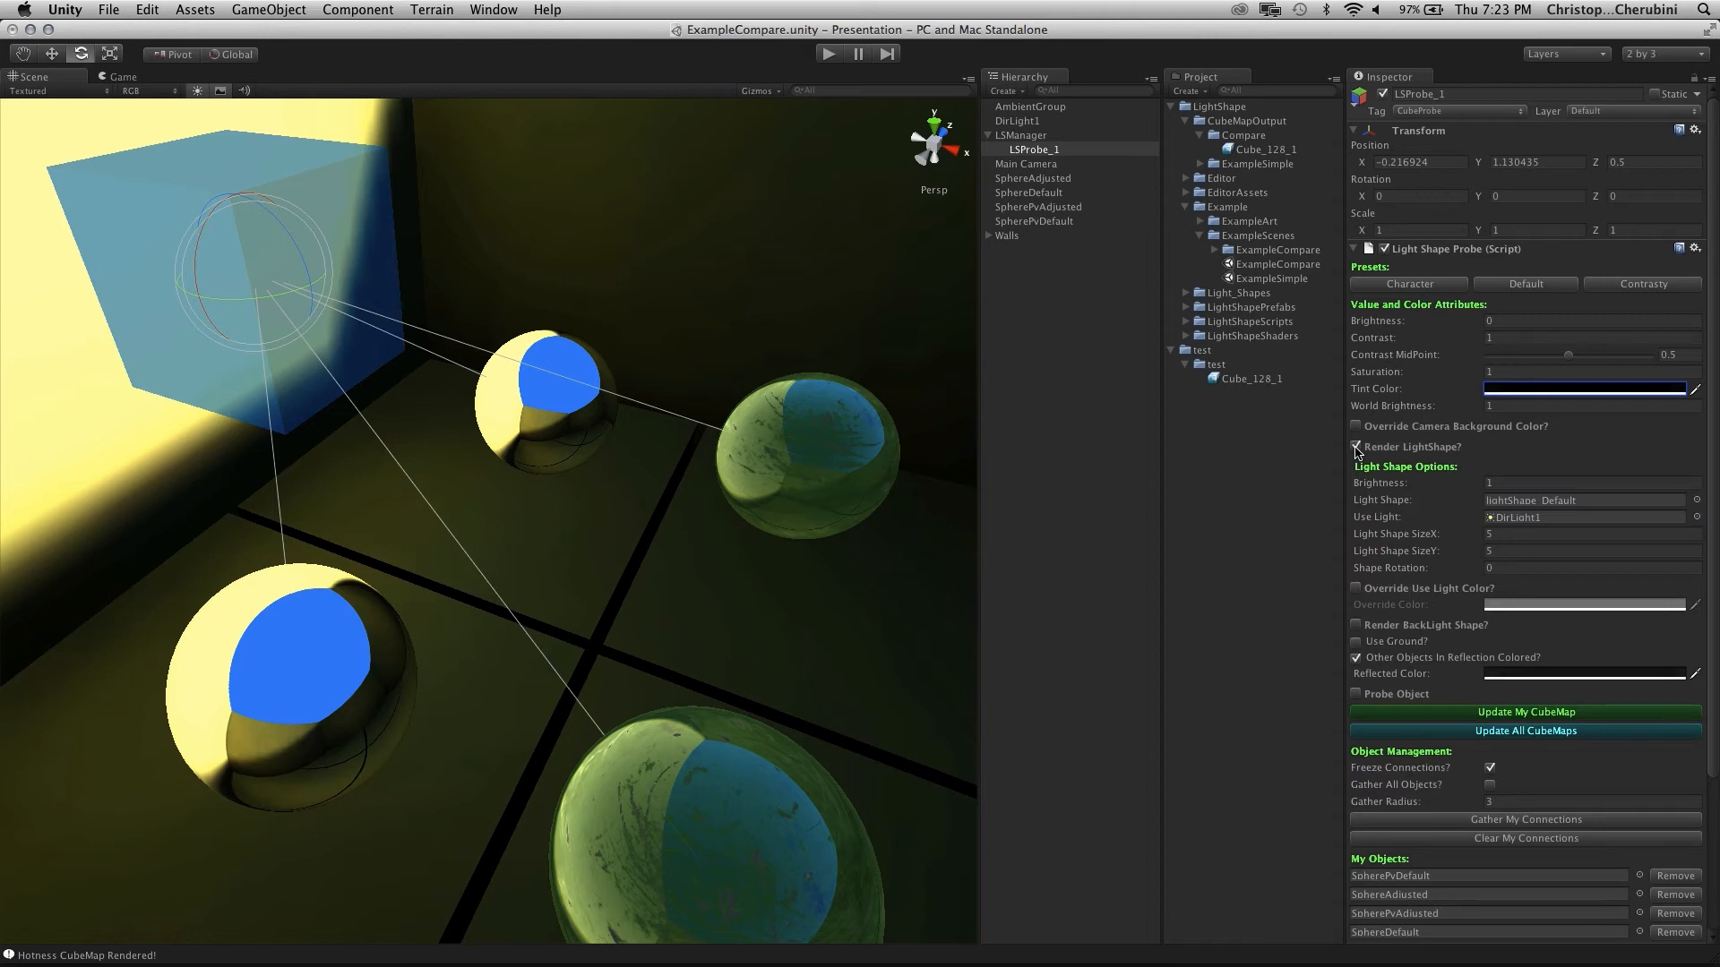
left_click(1356, 447)
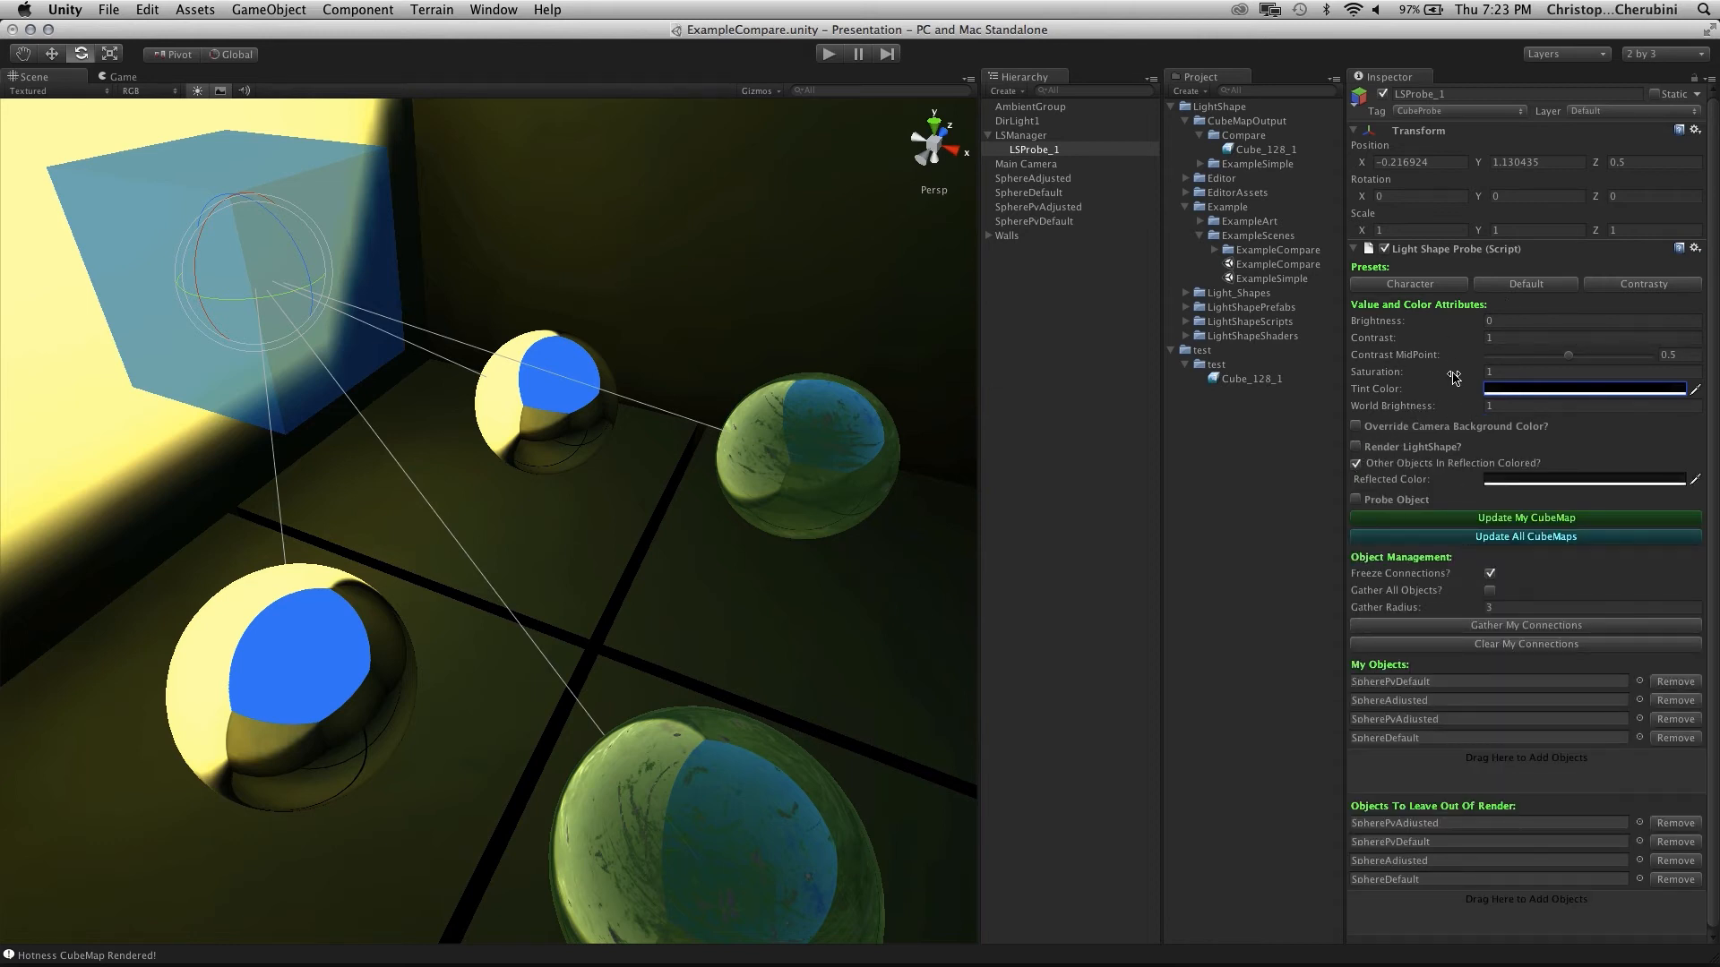
left_click(1356, 447)
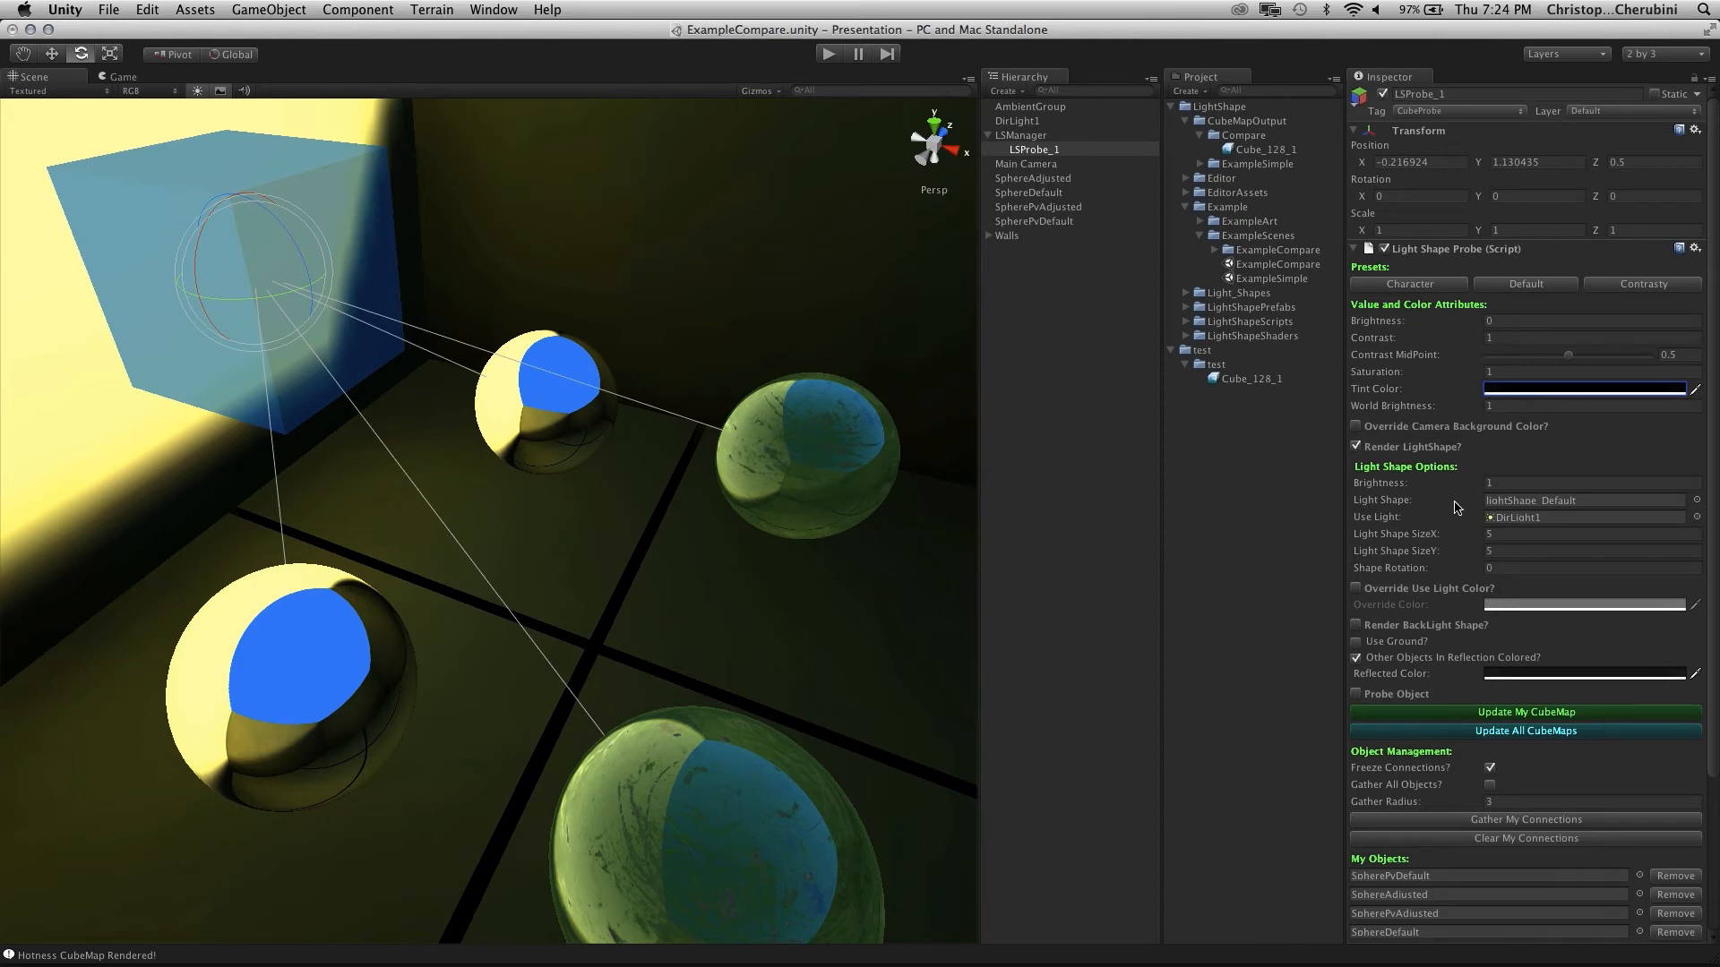
left_click(1508, 715)
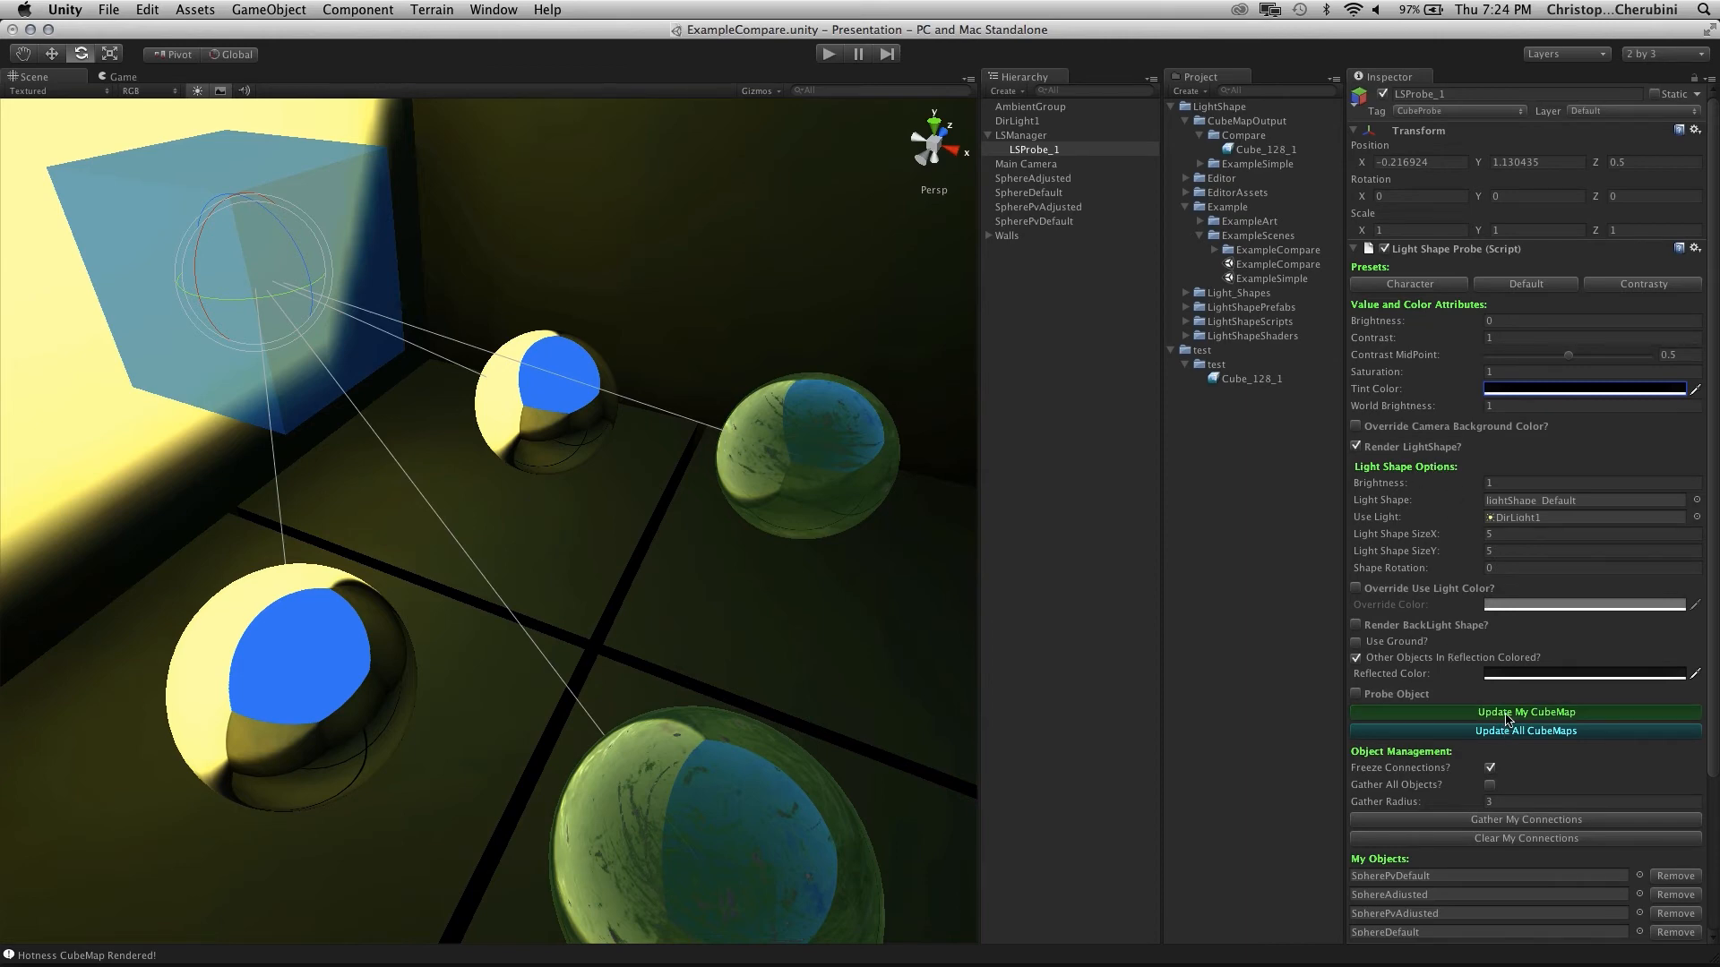
left_click_drag(452, 710, 502, 594, "alt")
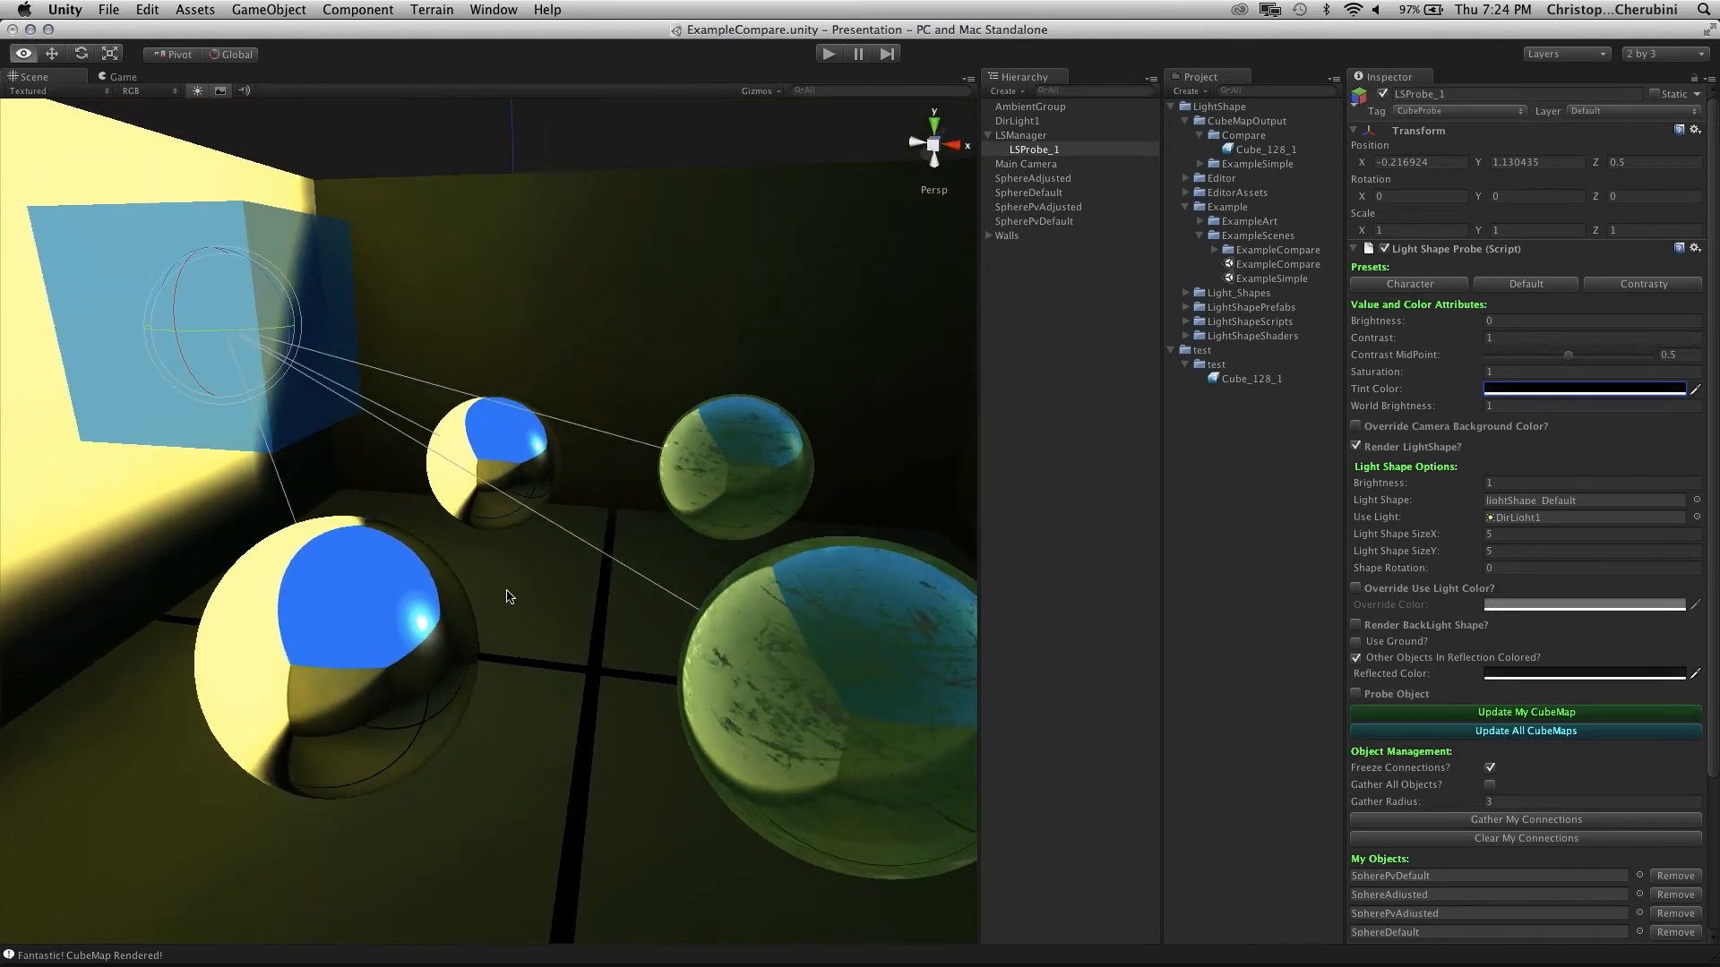
Lower LSProbe_1's World Brightness to 0.68 and to 0.38, updating its cubemap after each change
left_click_drag(1470, 413, 1437, 409)
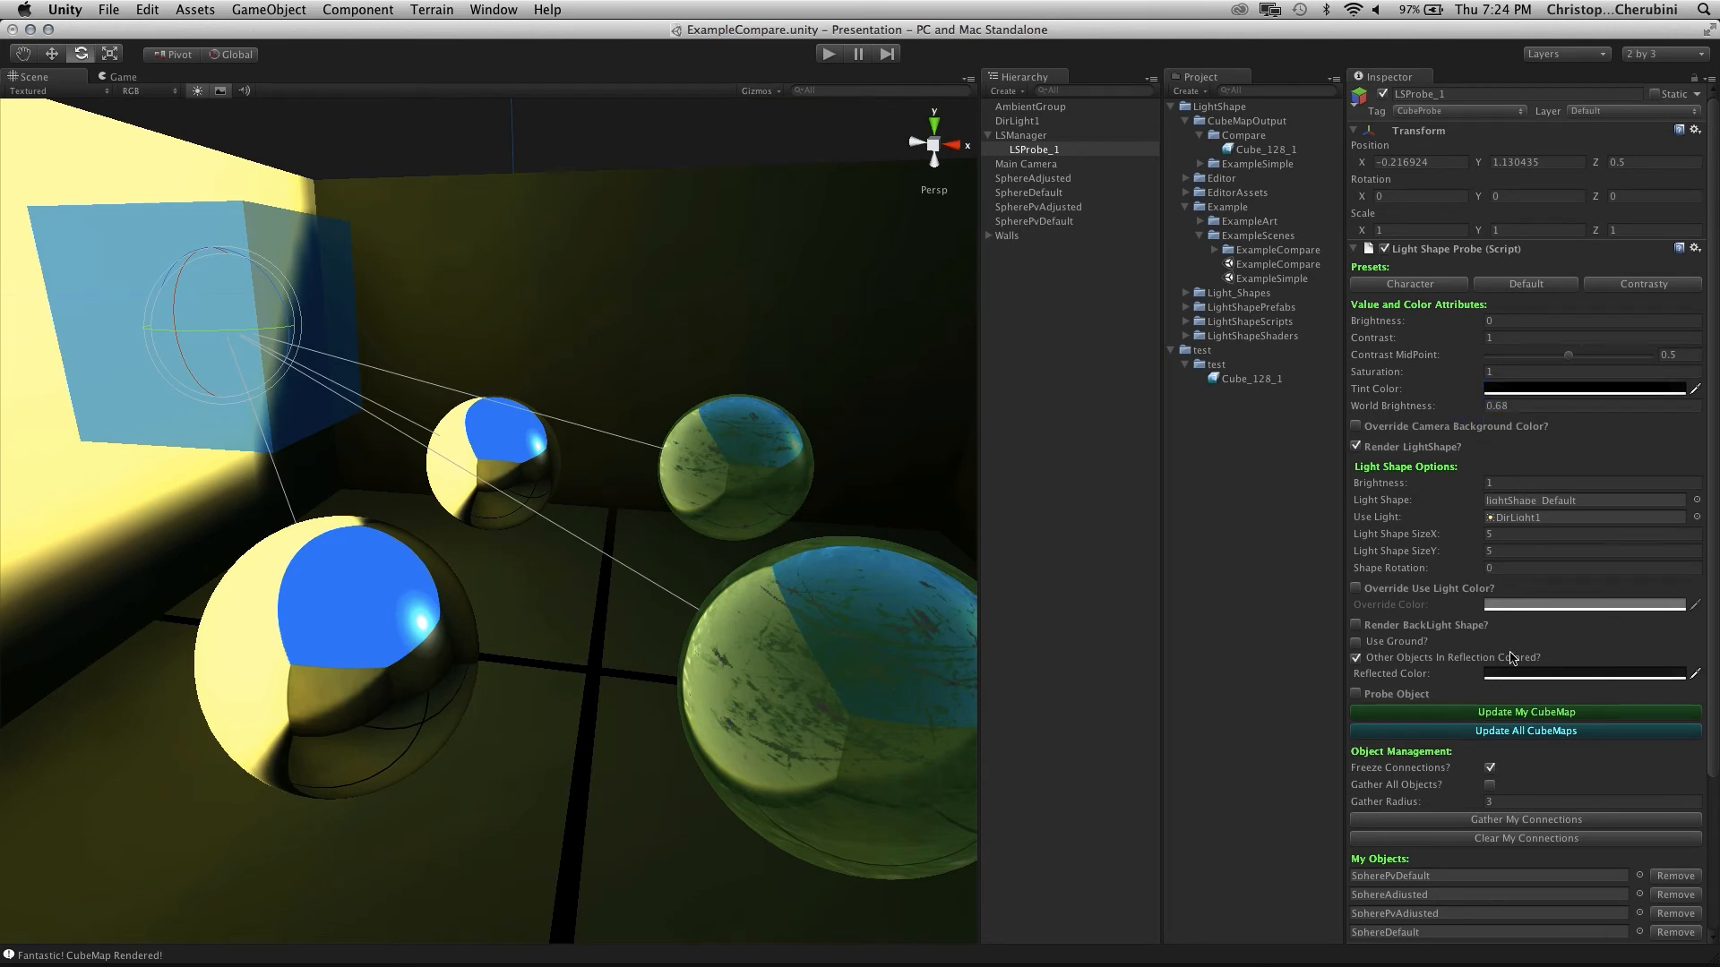
left_click(1525, 714)
left_click_drag(534, 515, 727, 489, "alt")
left_click(1447, 408)
left_click_drag(1441, 409, 1504, 578)
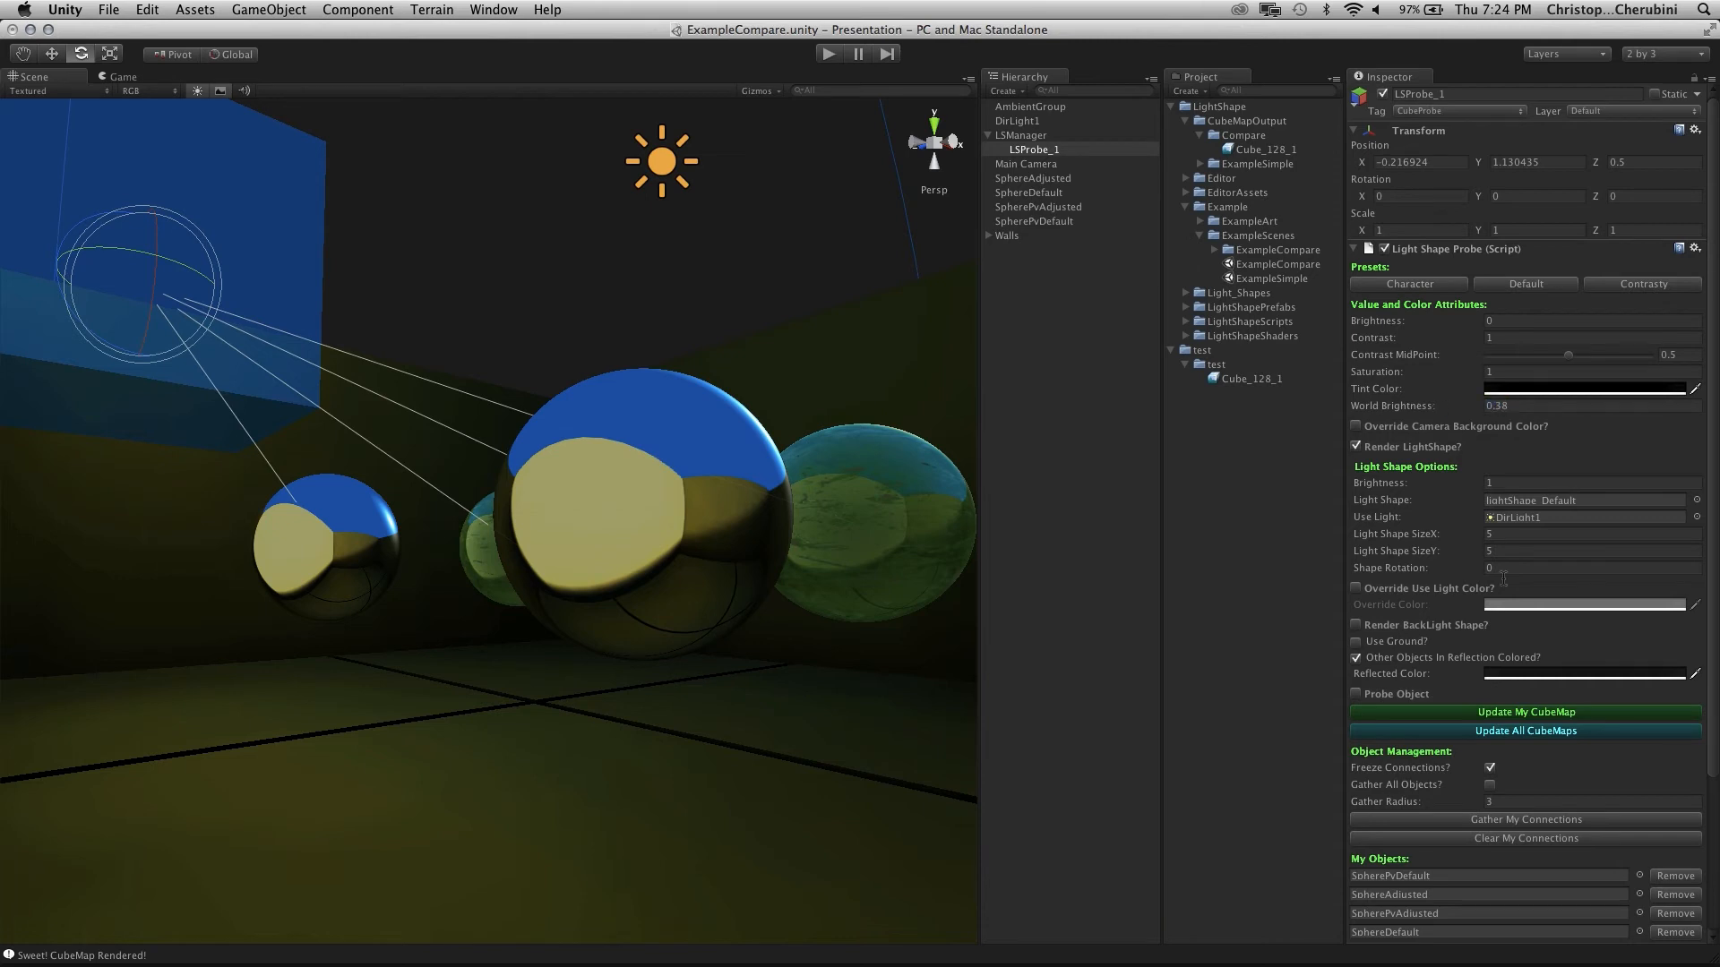
left_click(1550, 712)
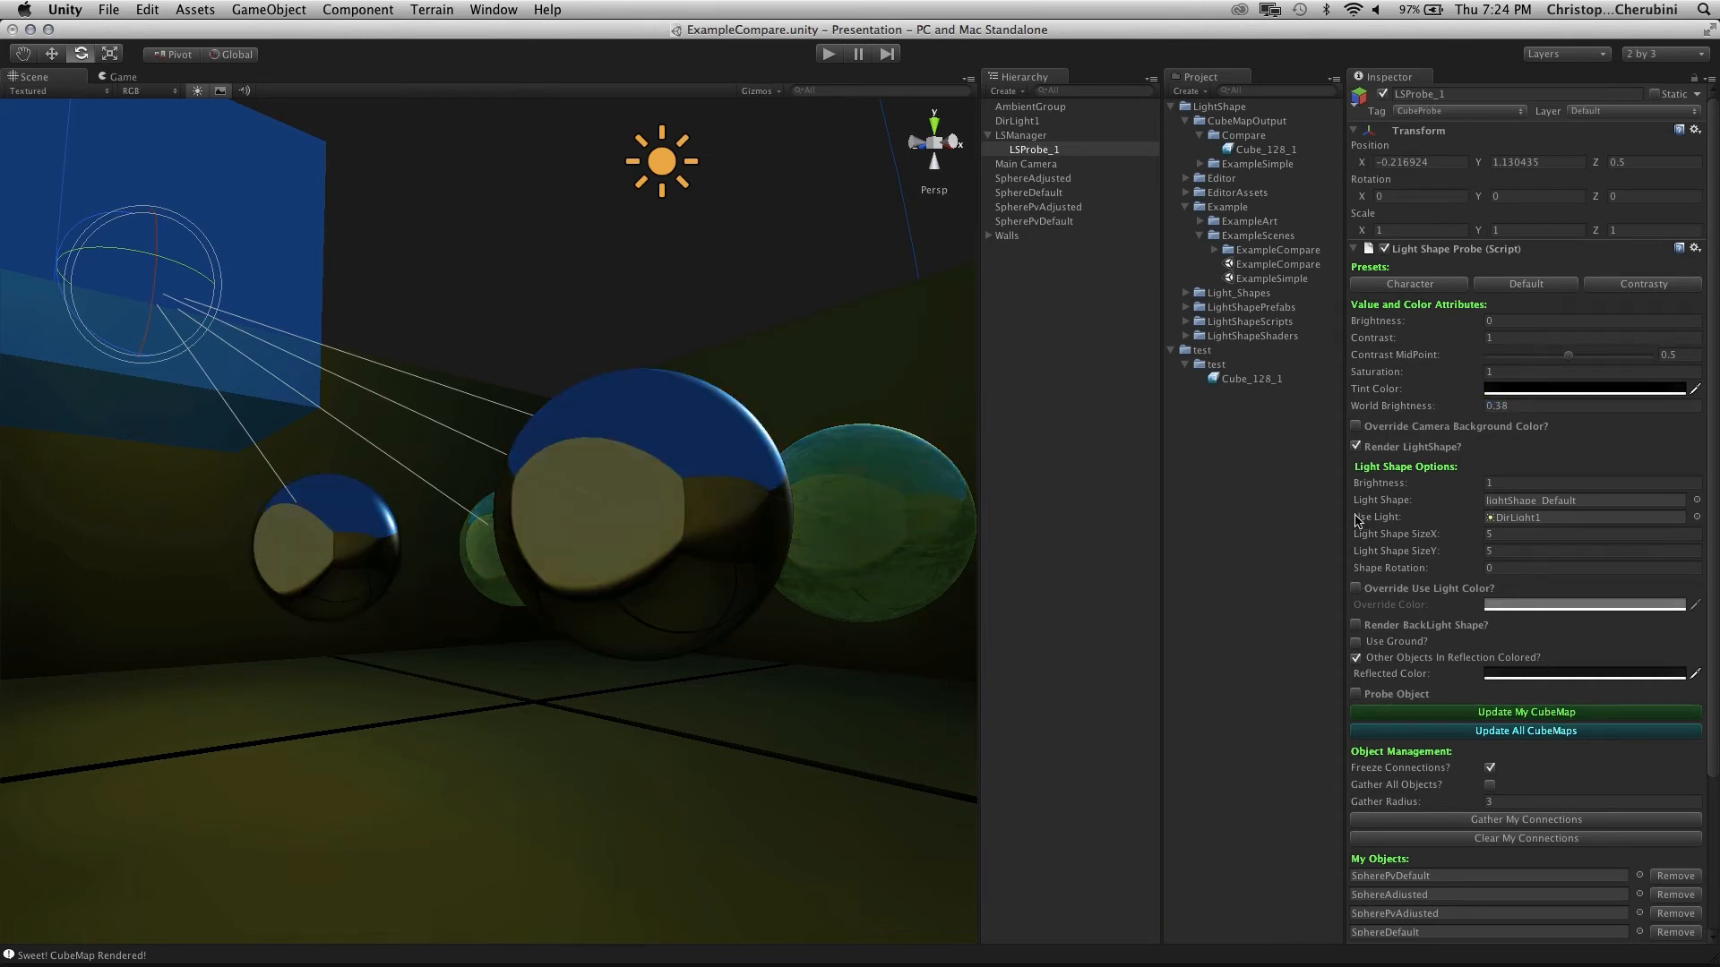
Enable Render BackLight Shape on LSProbe_1, update its cubemap and inspect the sphere reflections
left_click(1356, 625)
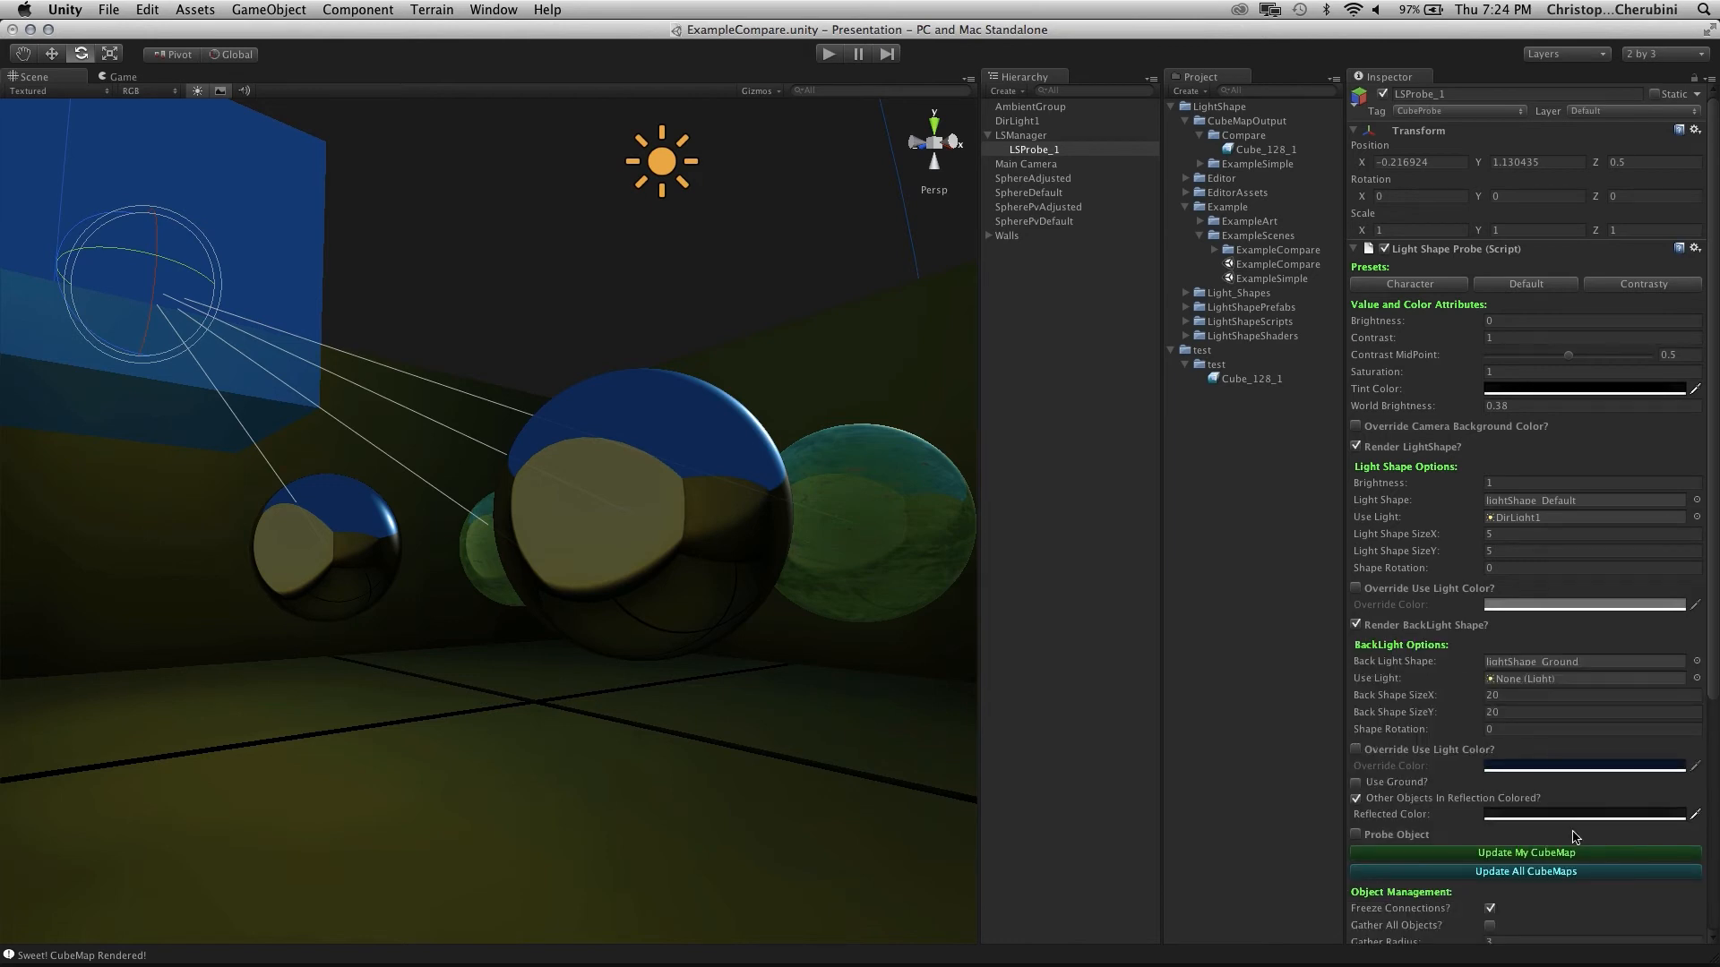
left_click(1556, 858)
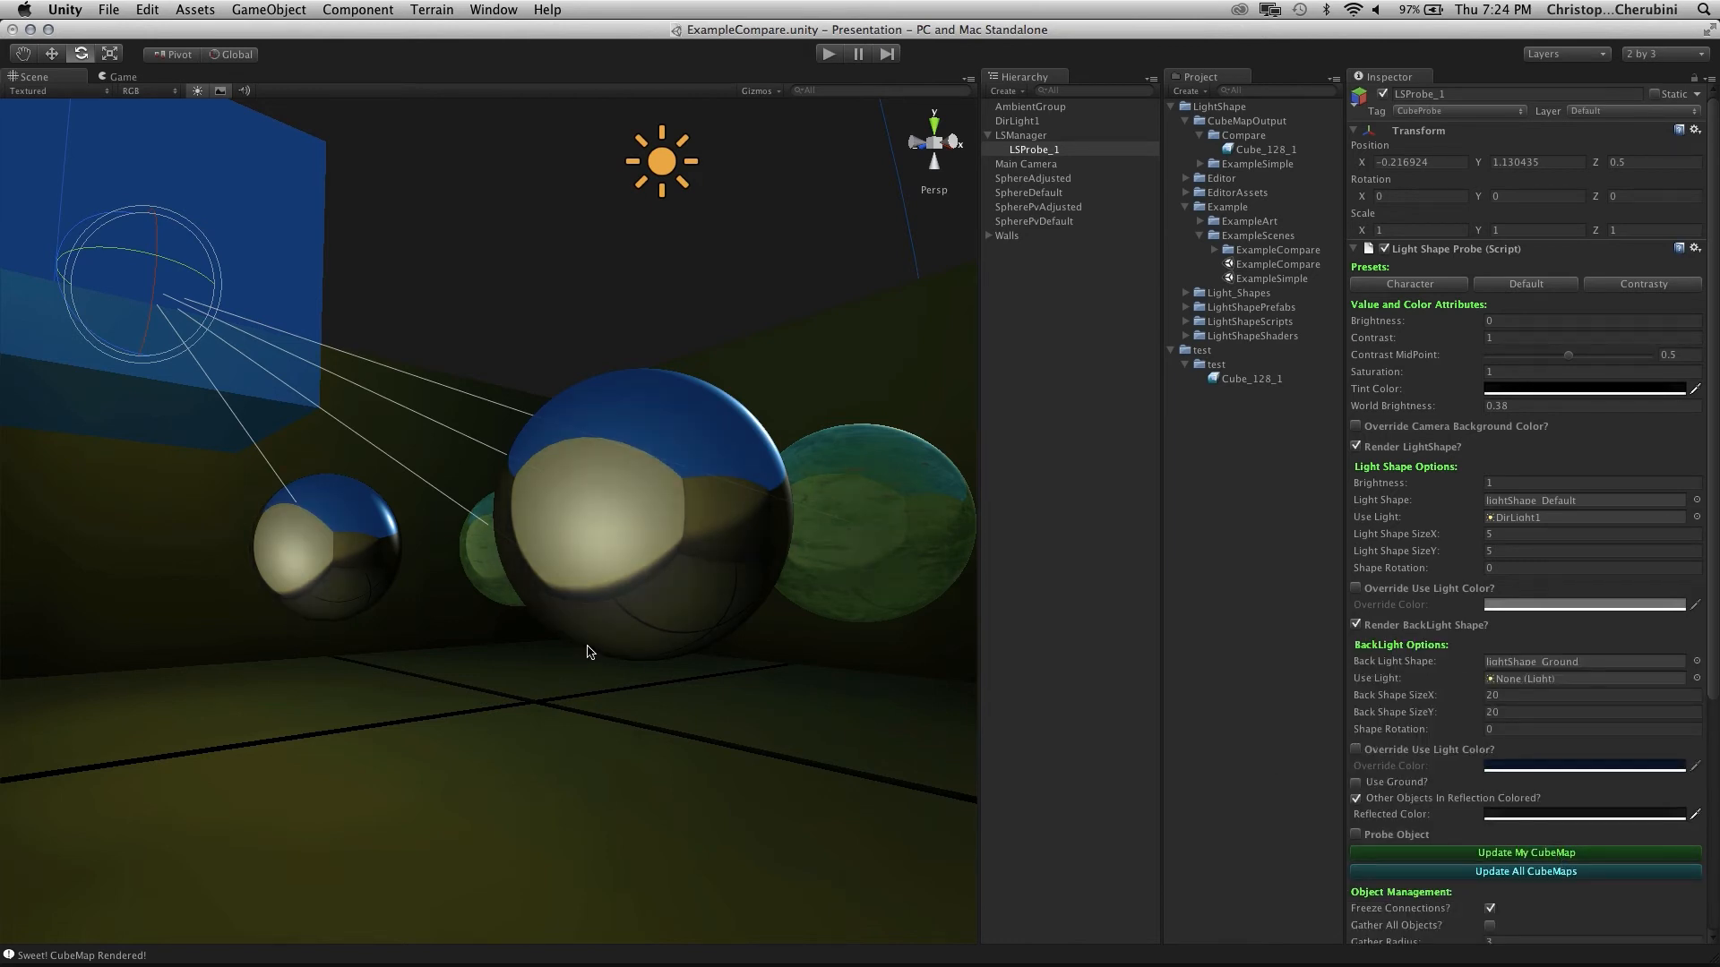
left_click_drag(726, 521, 806, 537, "alt")
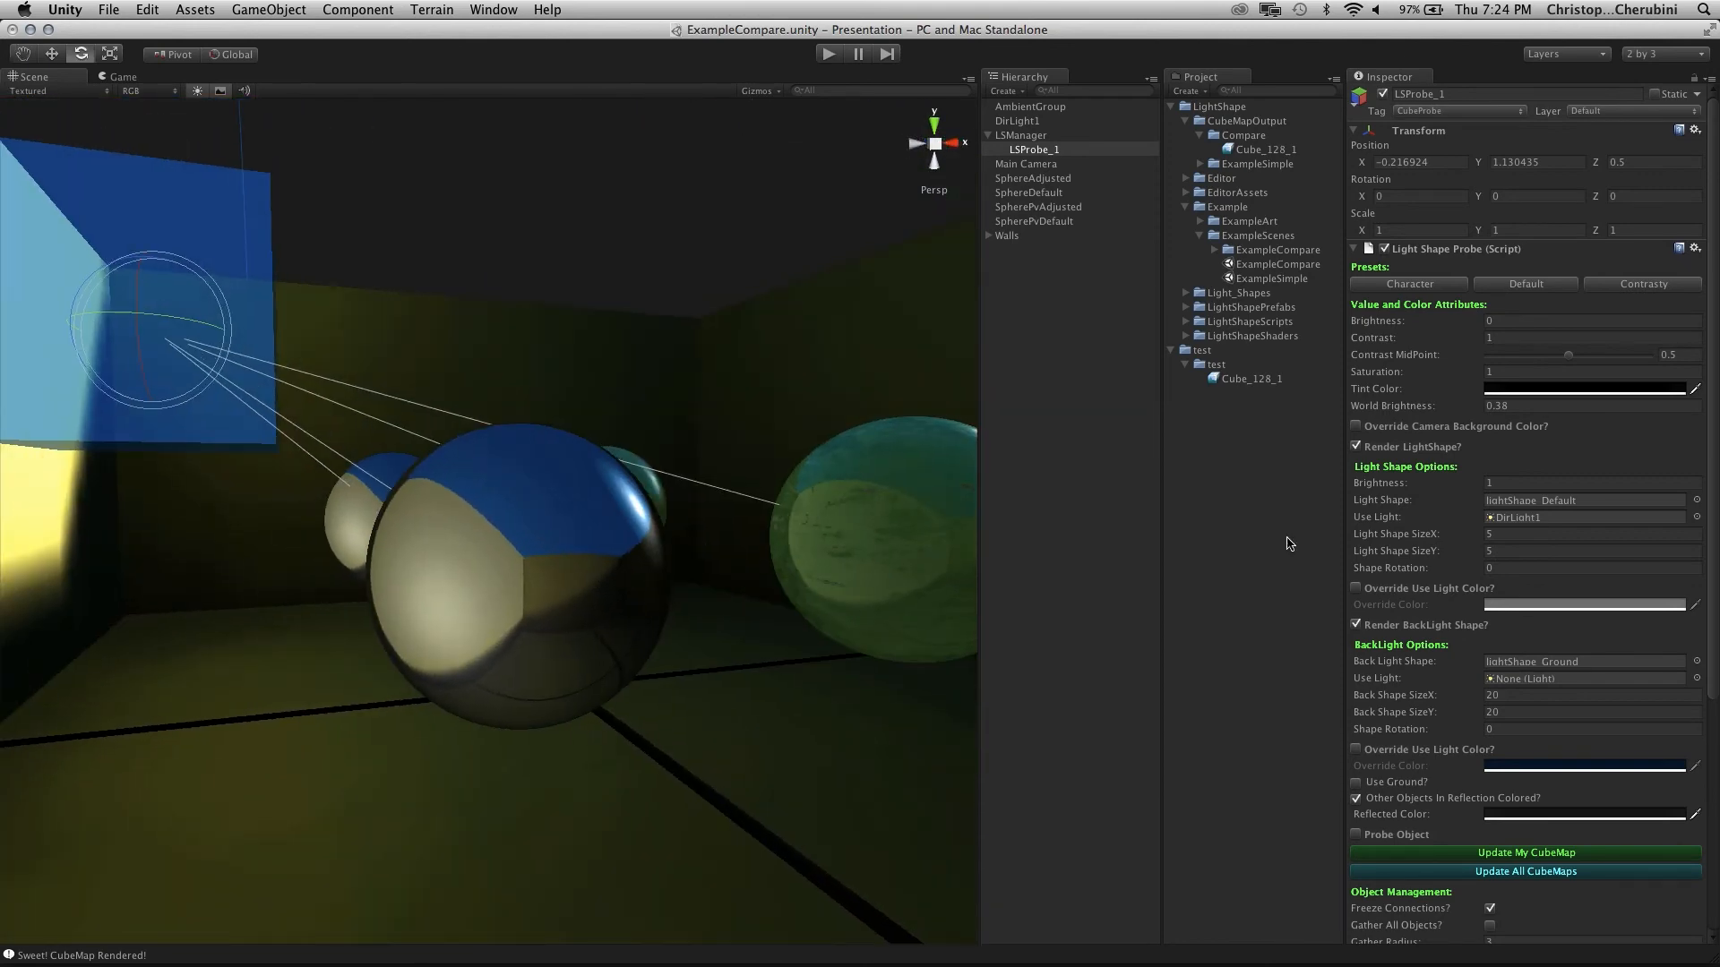
Turn off Render LightShape on LSProbe_1, apply the Default preset and update the cubemap after each change
left_click(1357, 446)
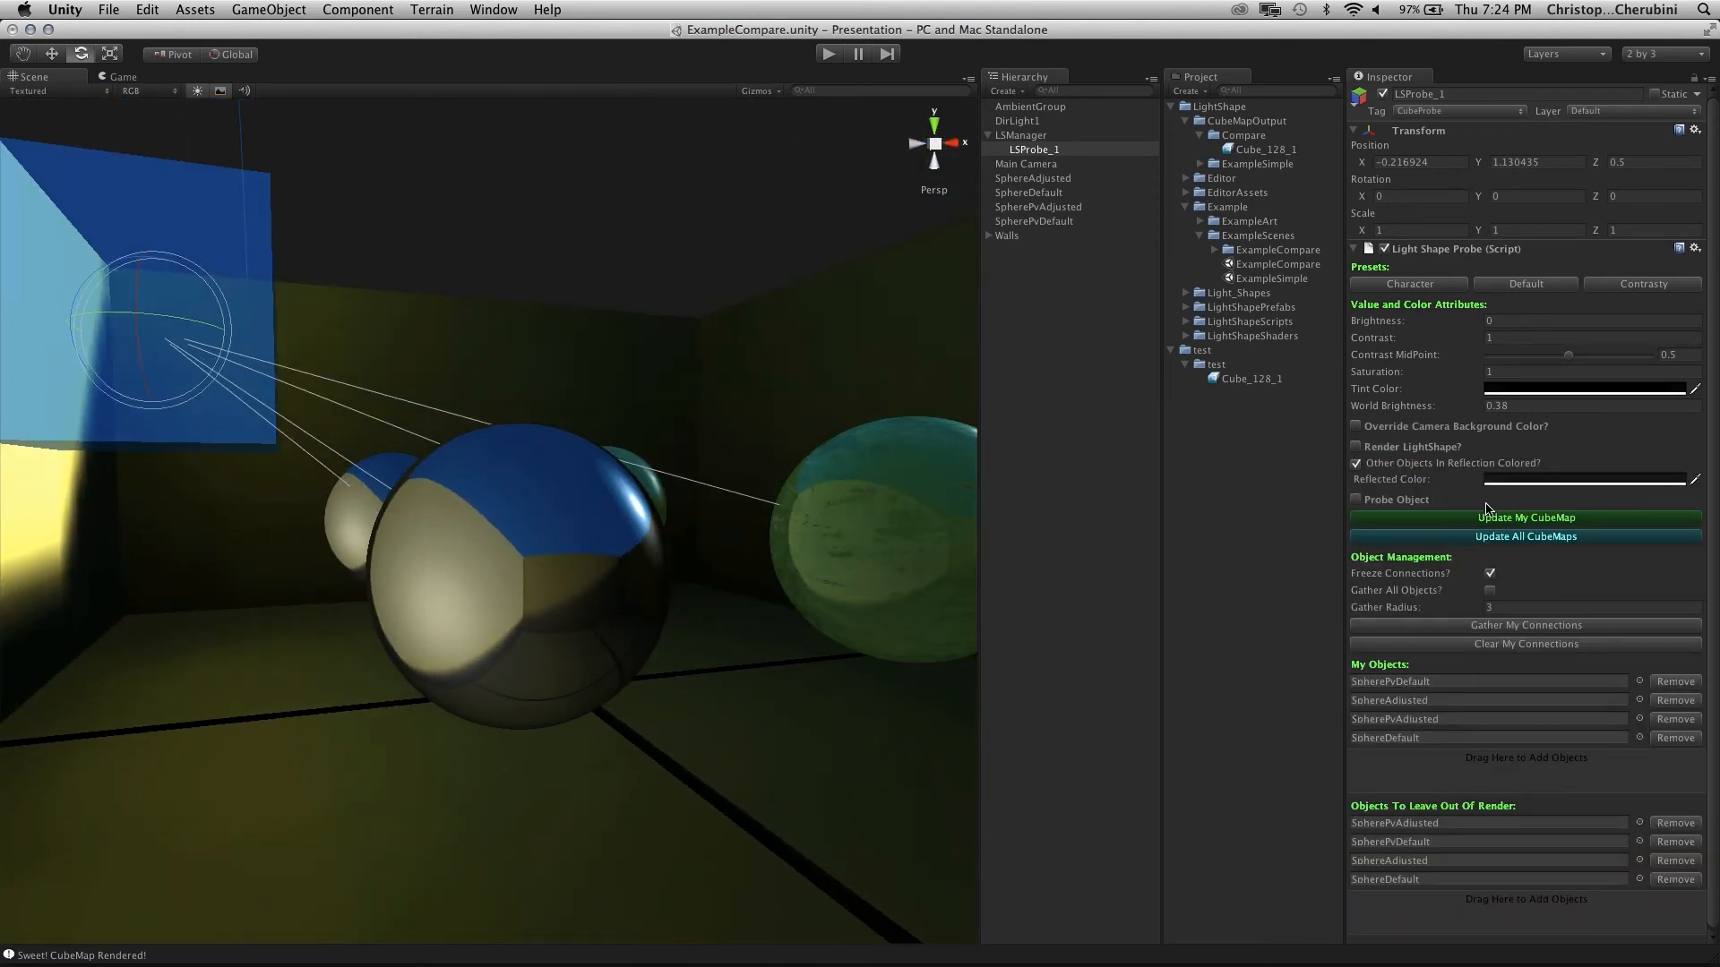
left_click(1537, 523)
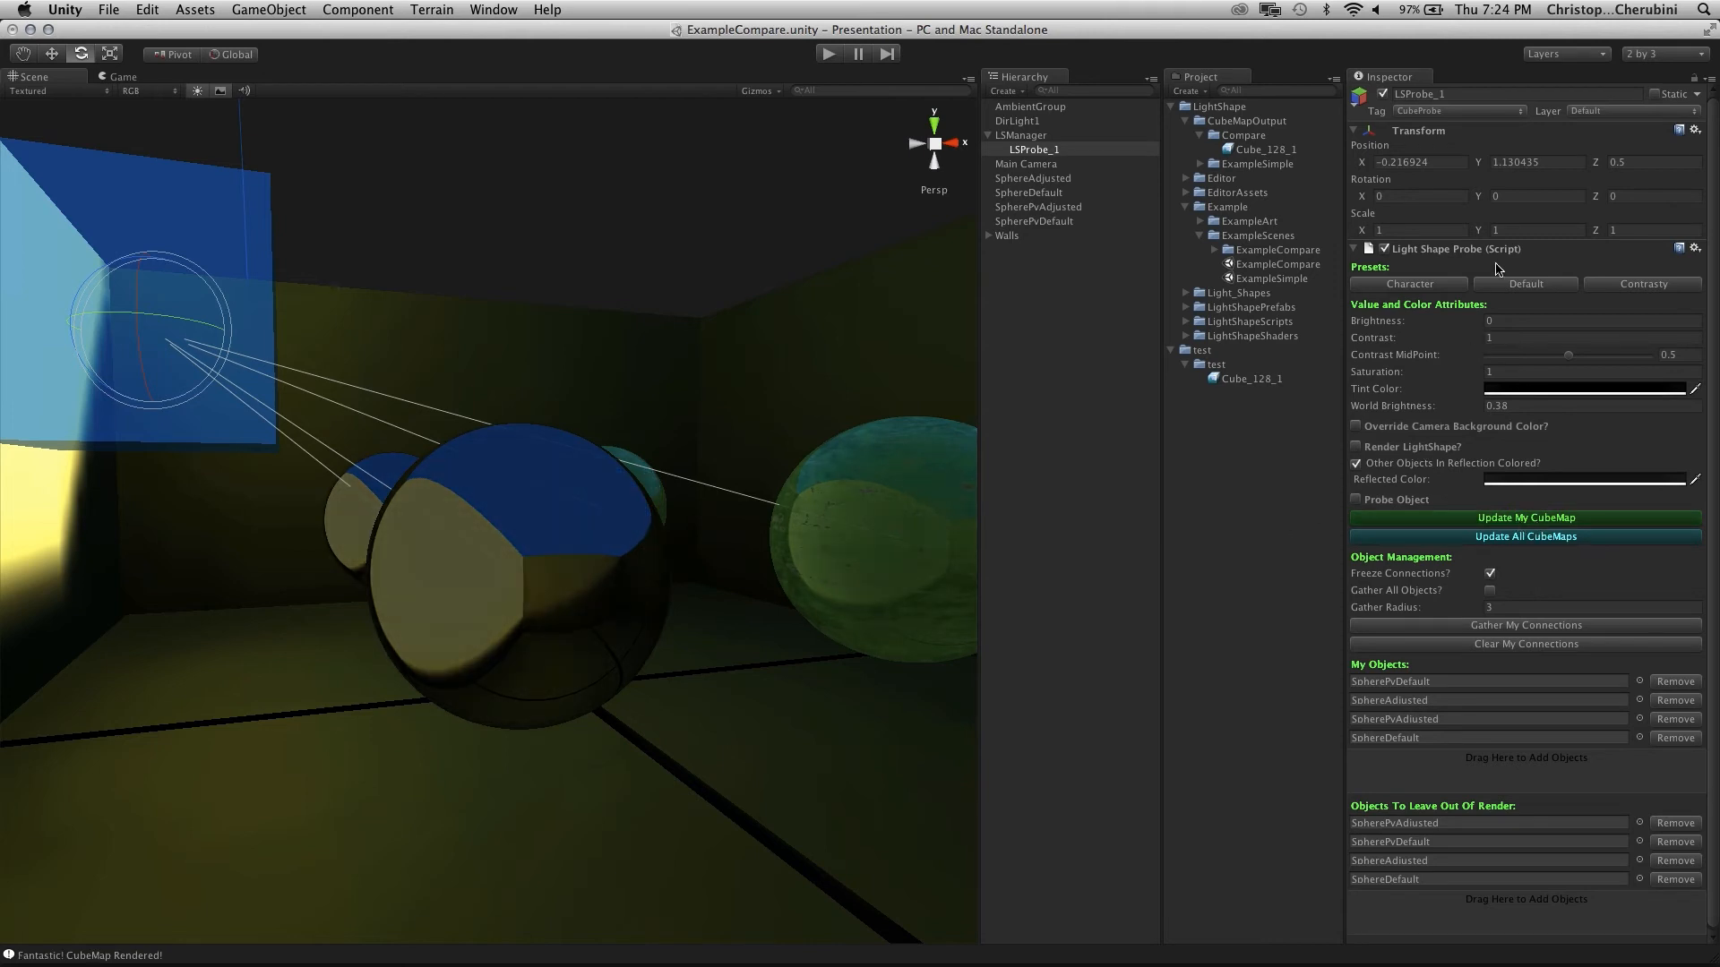
left_click(1541, 284)
left_click(1529, 522)
left_click_drag(650, 505, 636, 578, "alt")
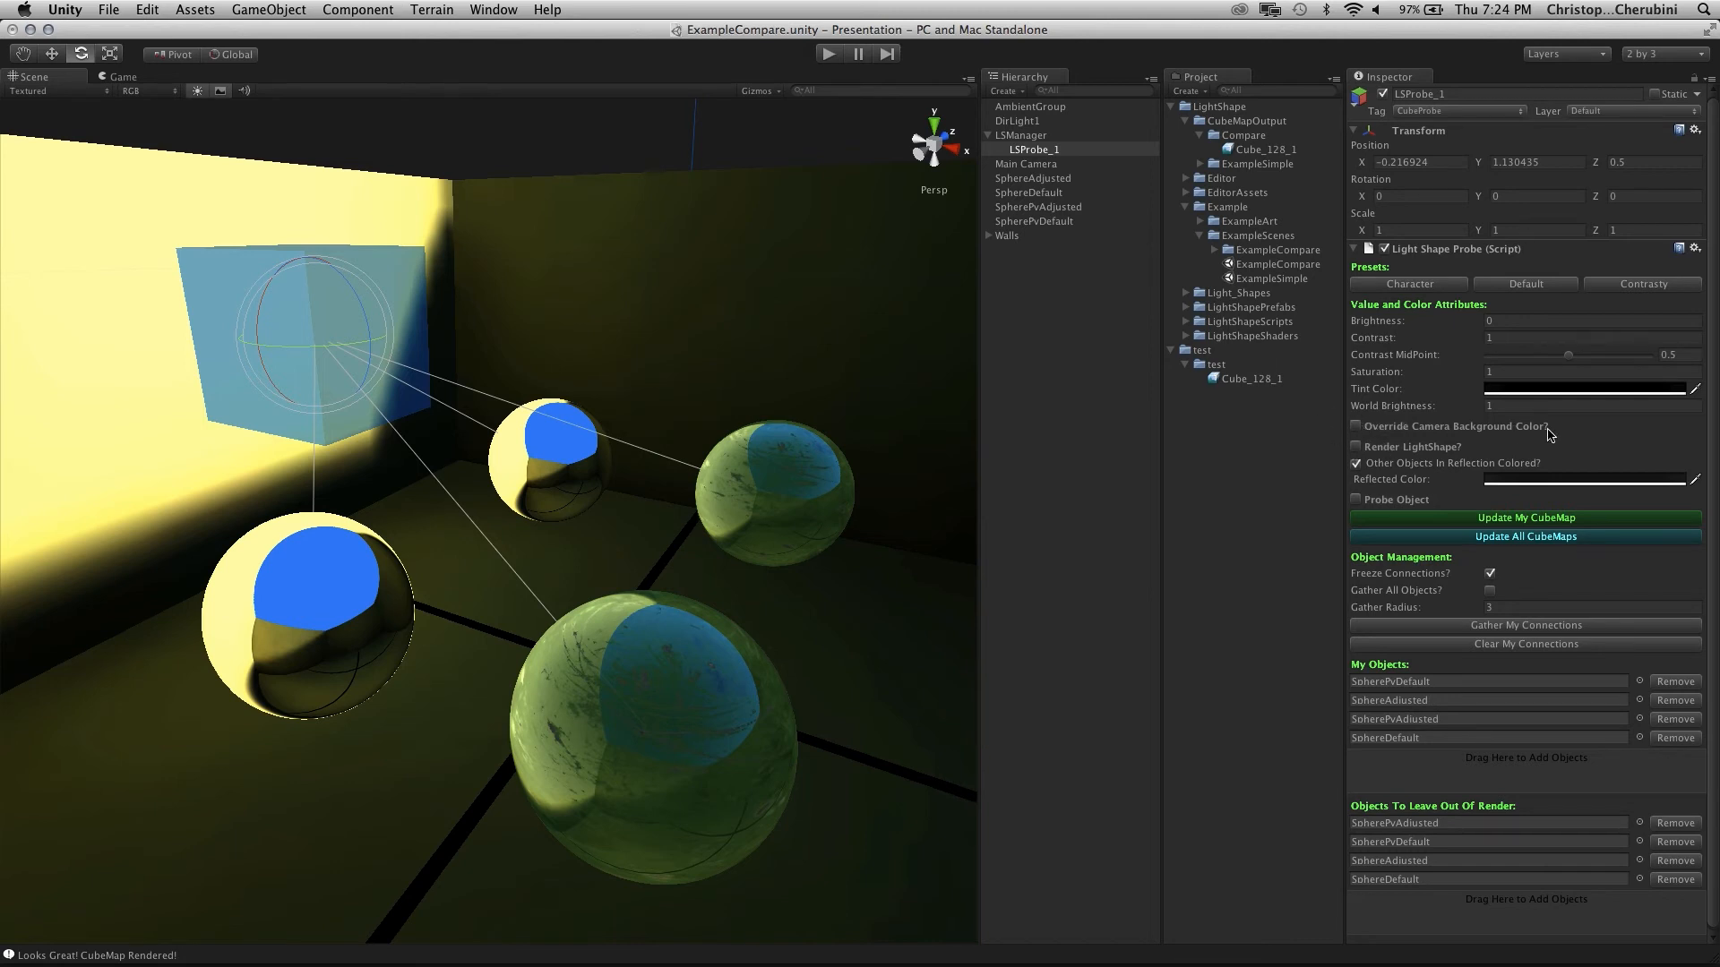
Enable Override Camera Background Color on LSProbe_1 and check the Main Camera's background and LSManager's World Camera setting
left_click(1356, 426)
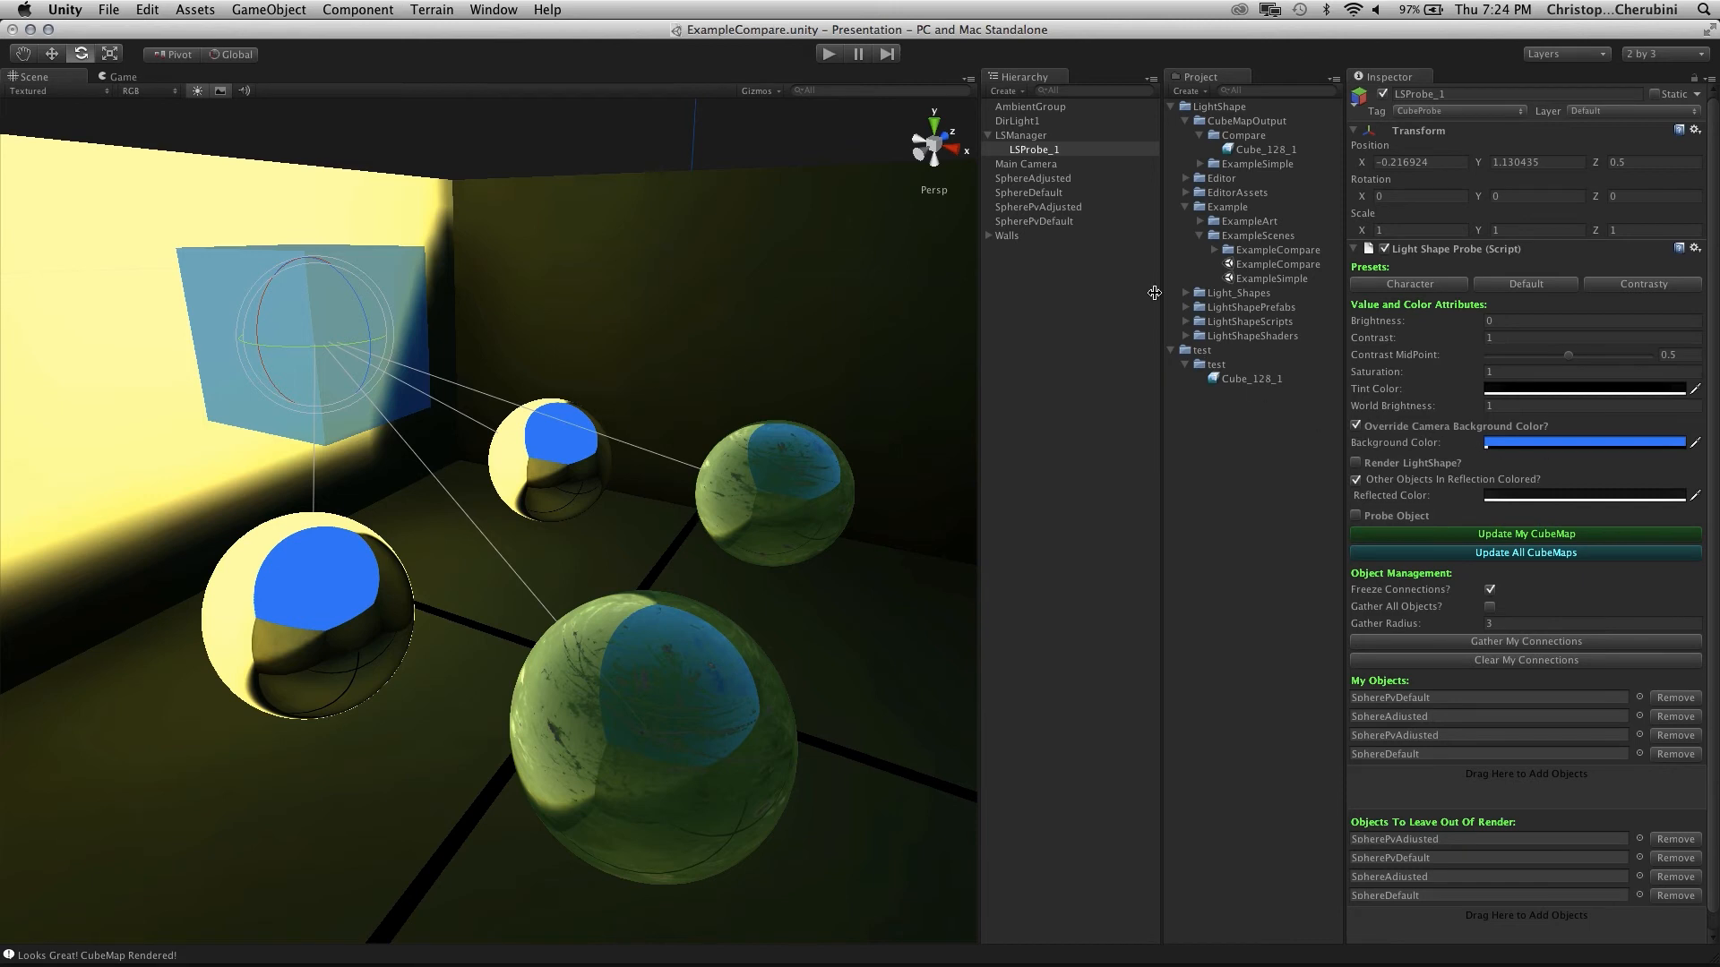
left_click(1044, 165)
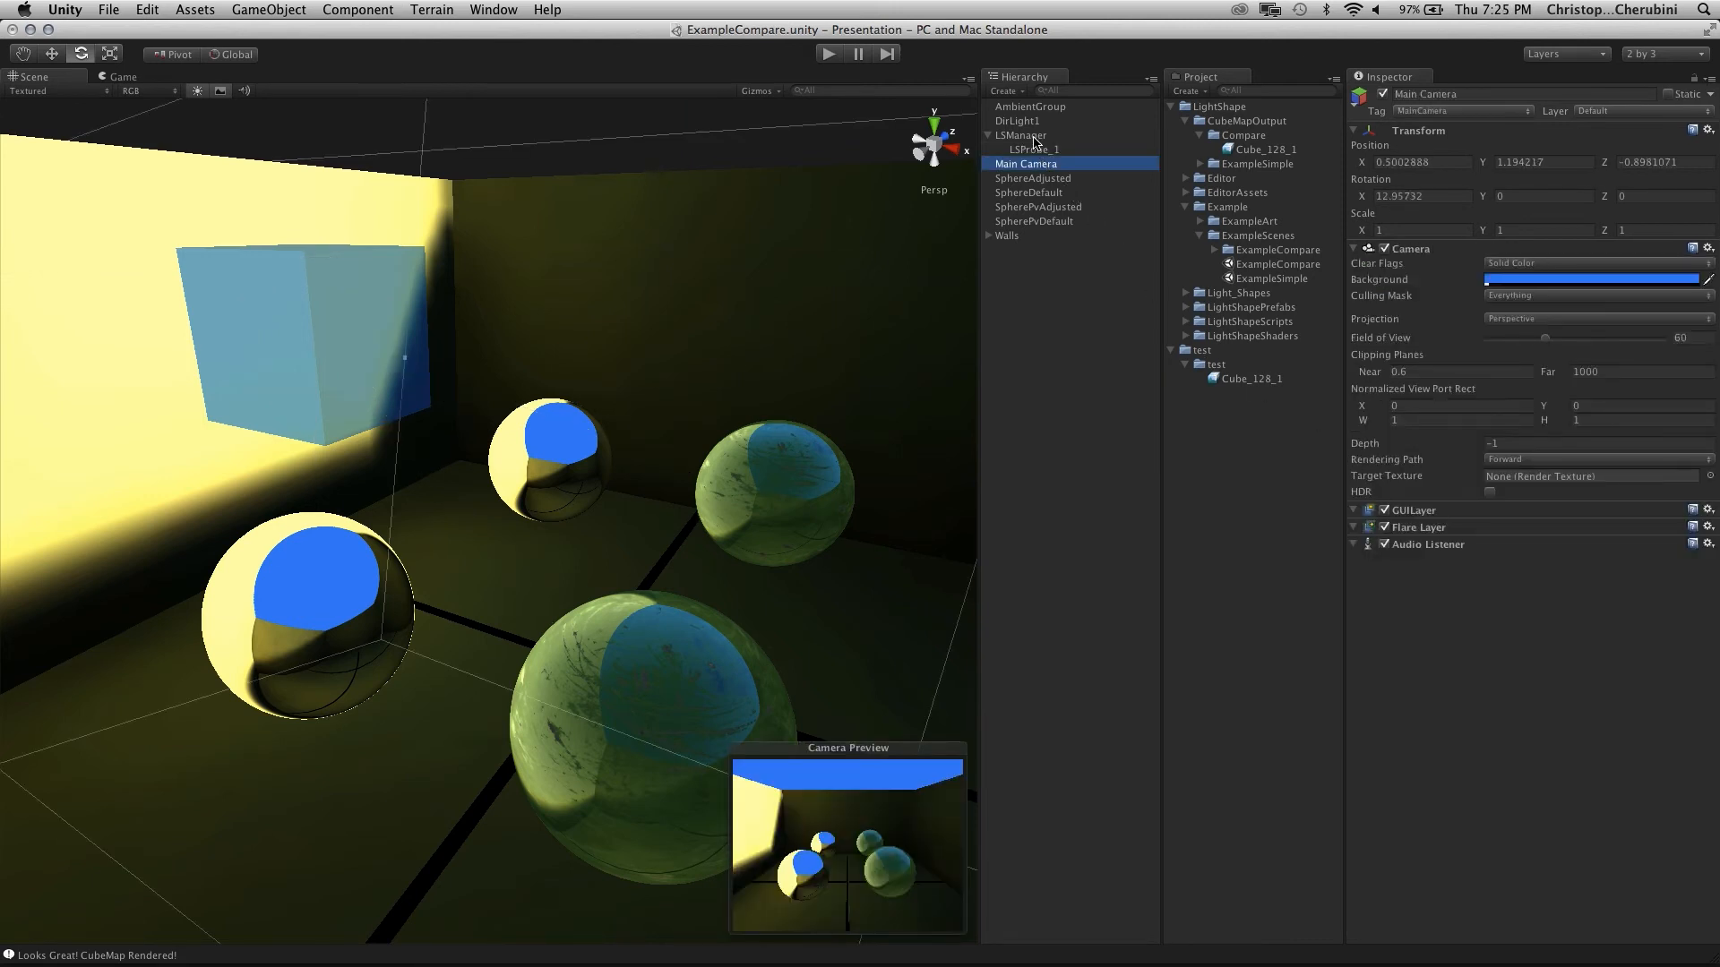
left_click(1021, 137)
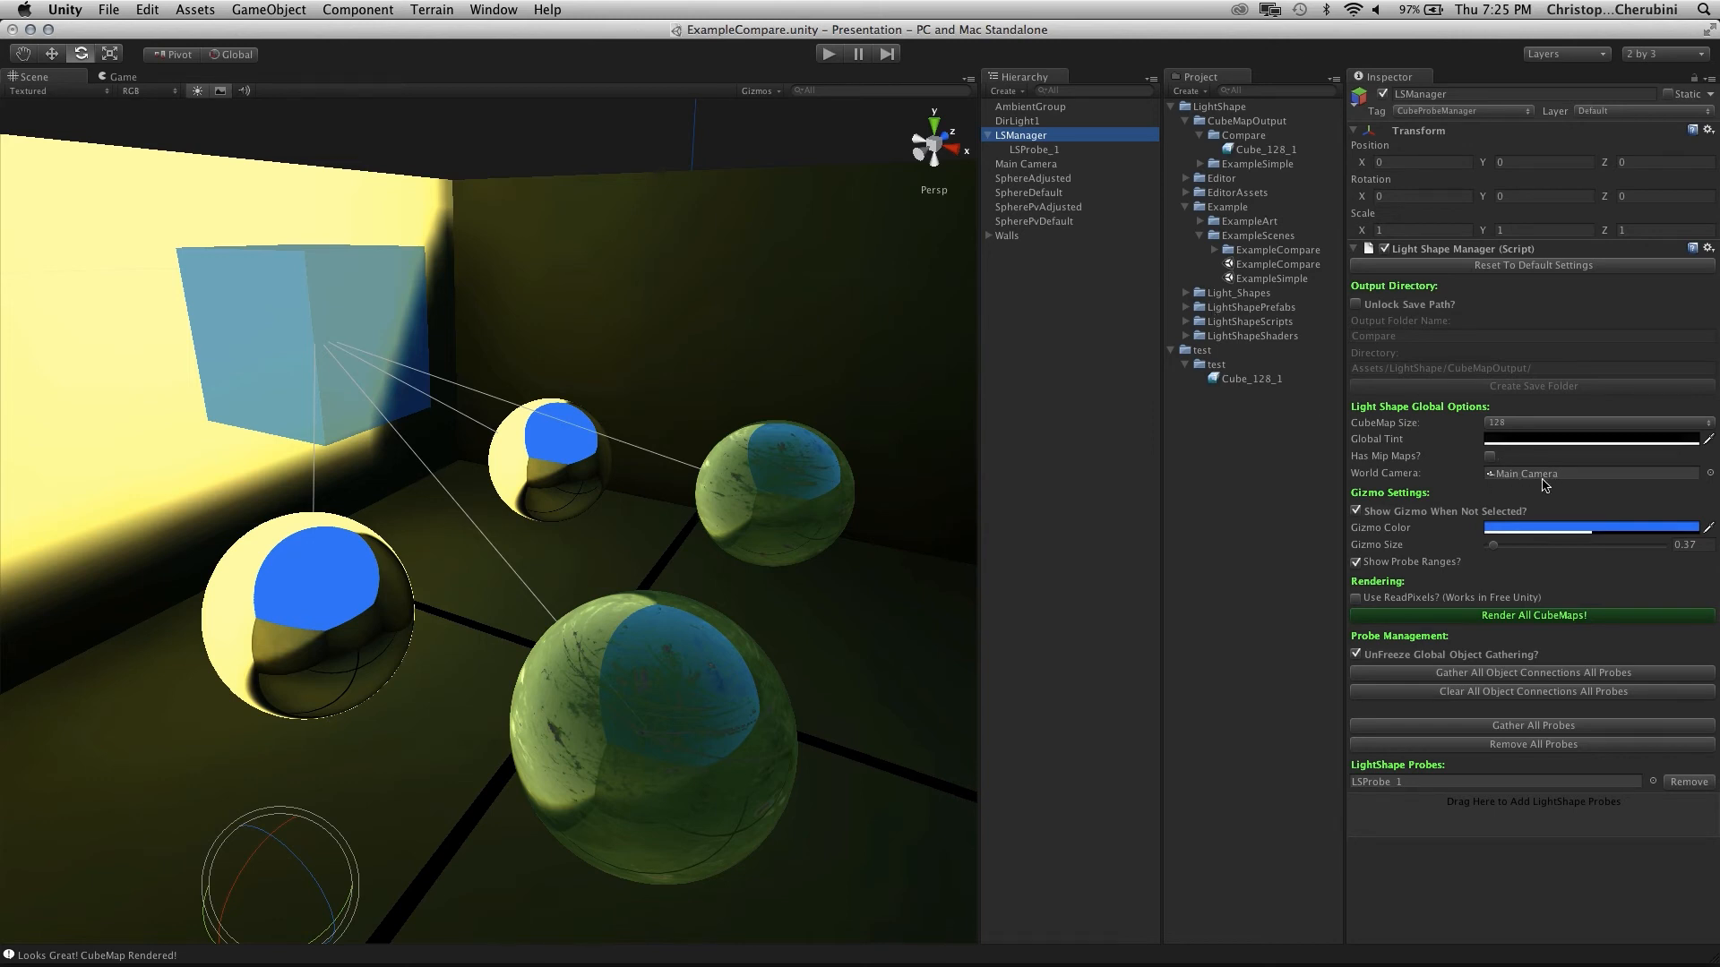
left_click(1042, 151)
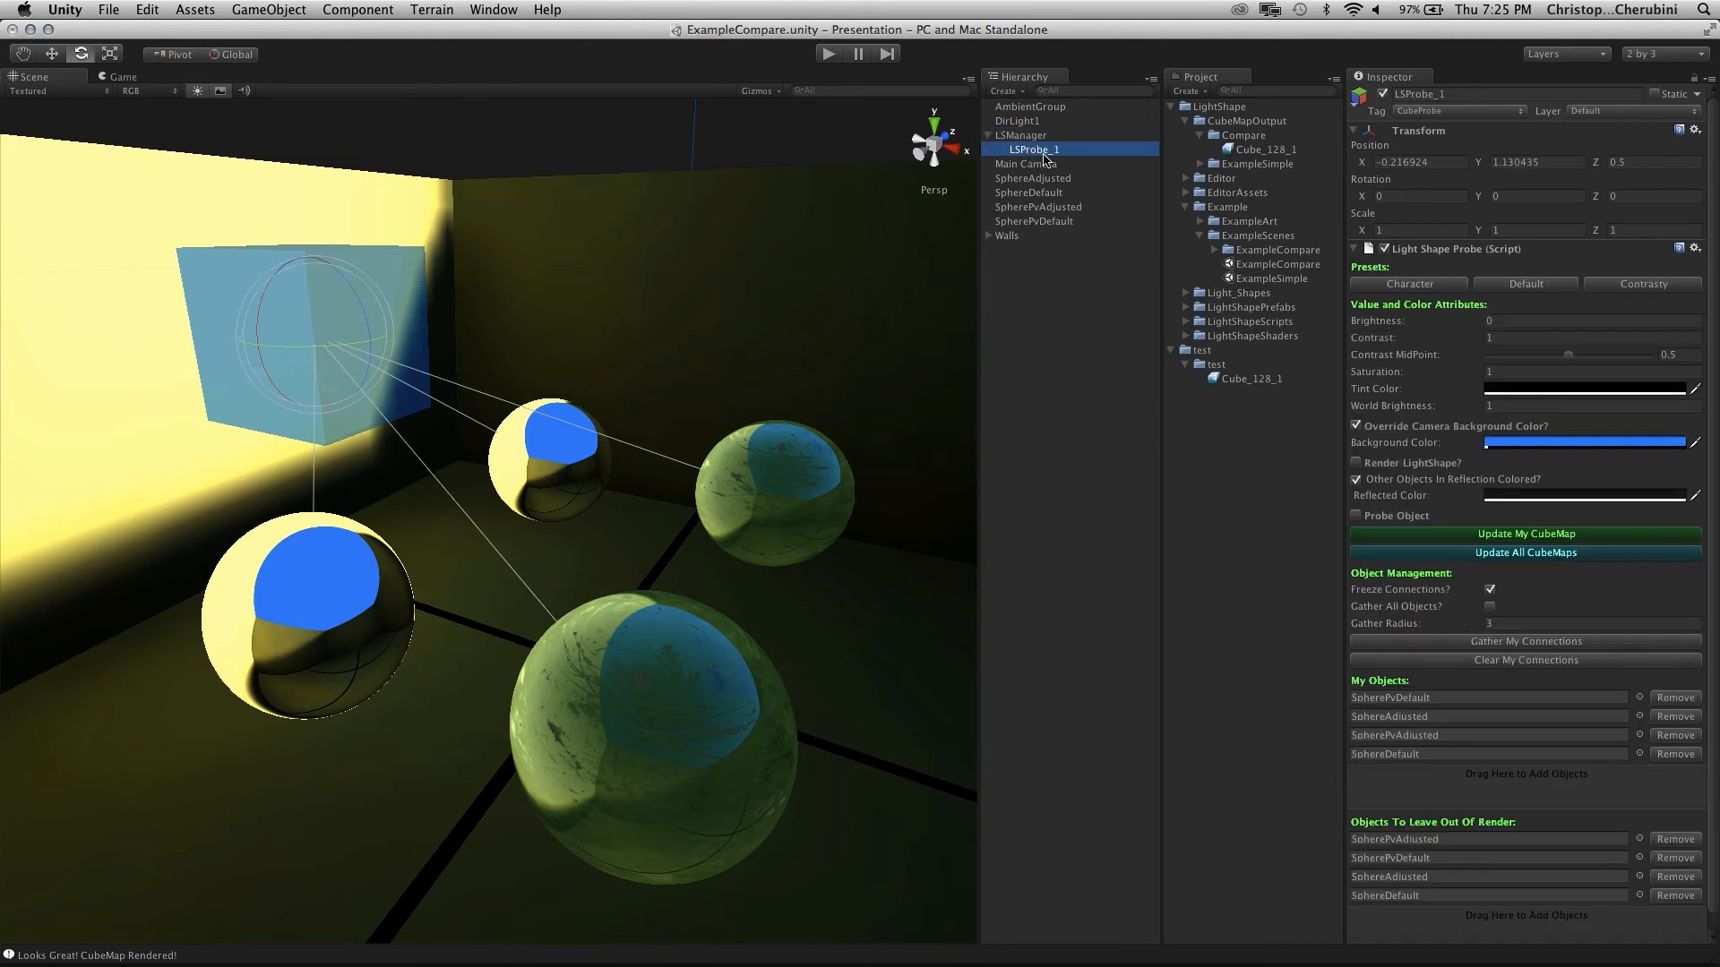
Turn off LSProbe_1's camera background override, update its cubemap and check the Main Camera's background color
left_click(1356, 426)
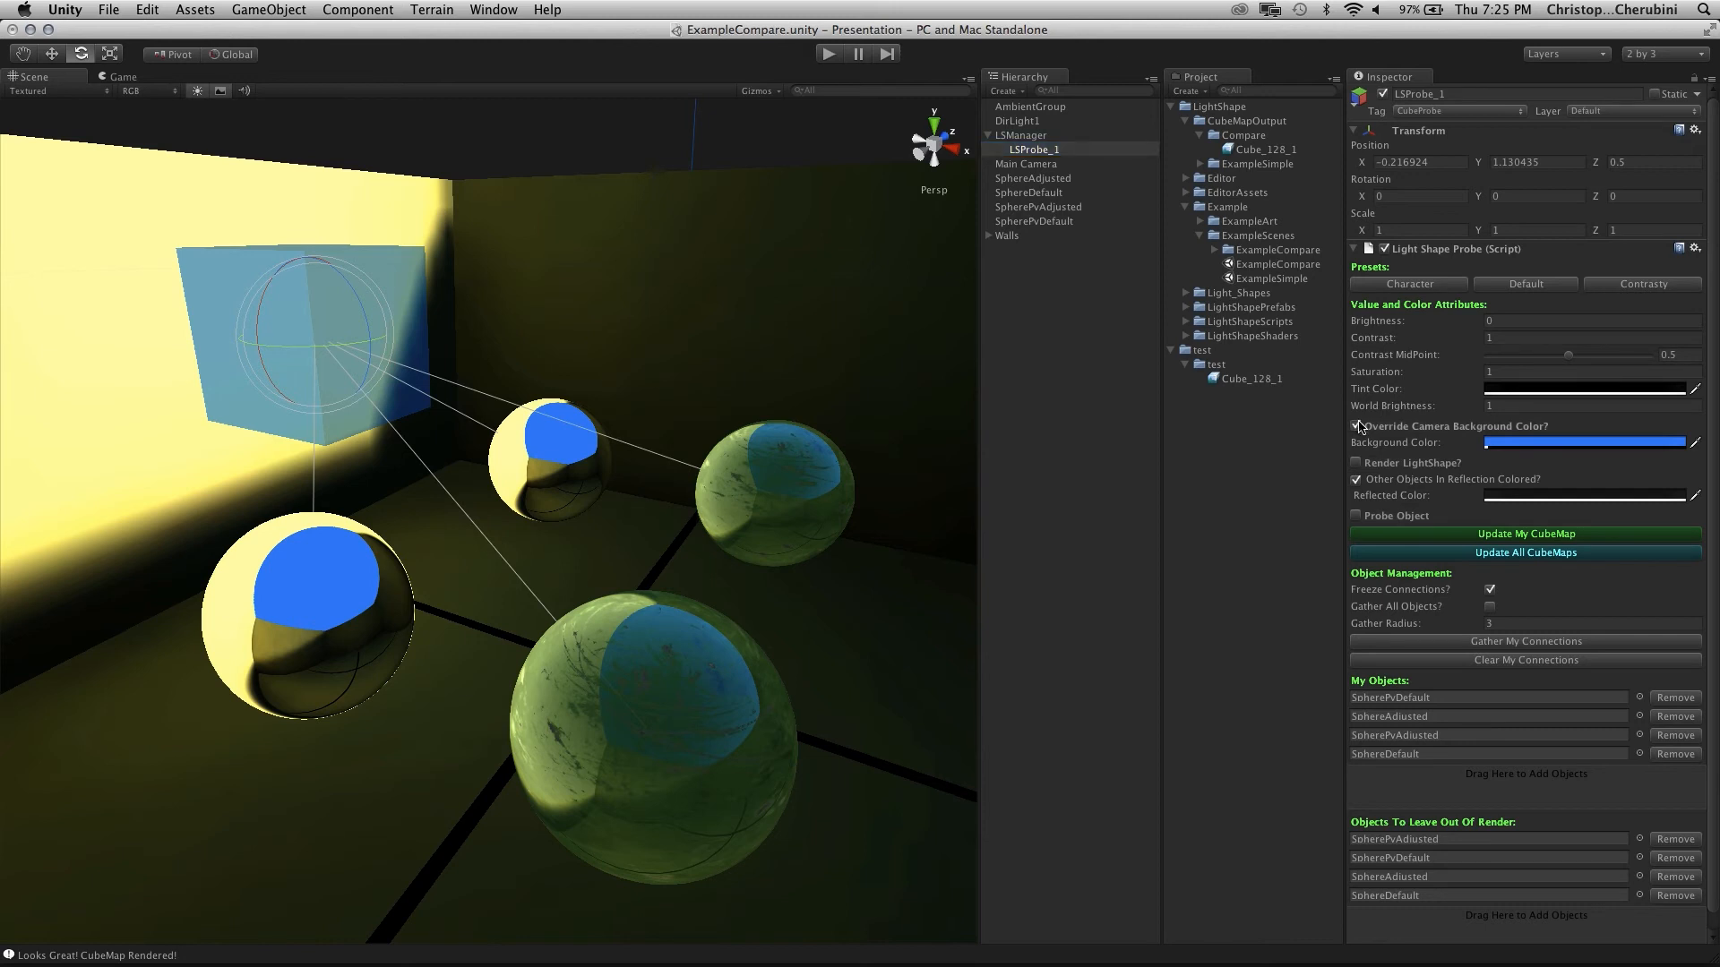
left_click(1520, 523)
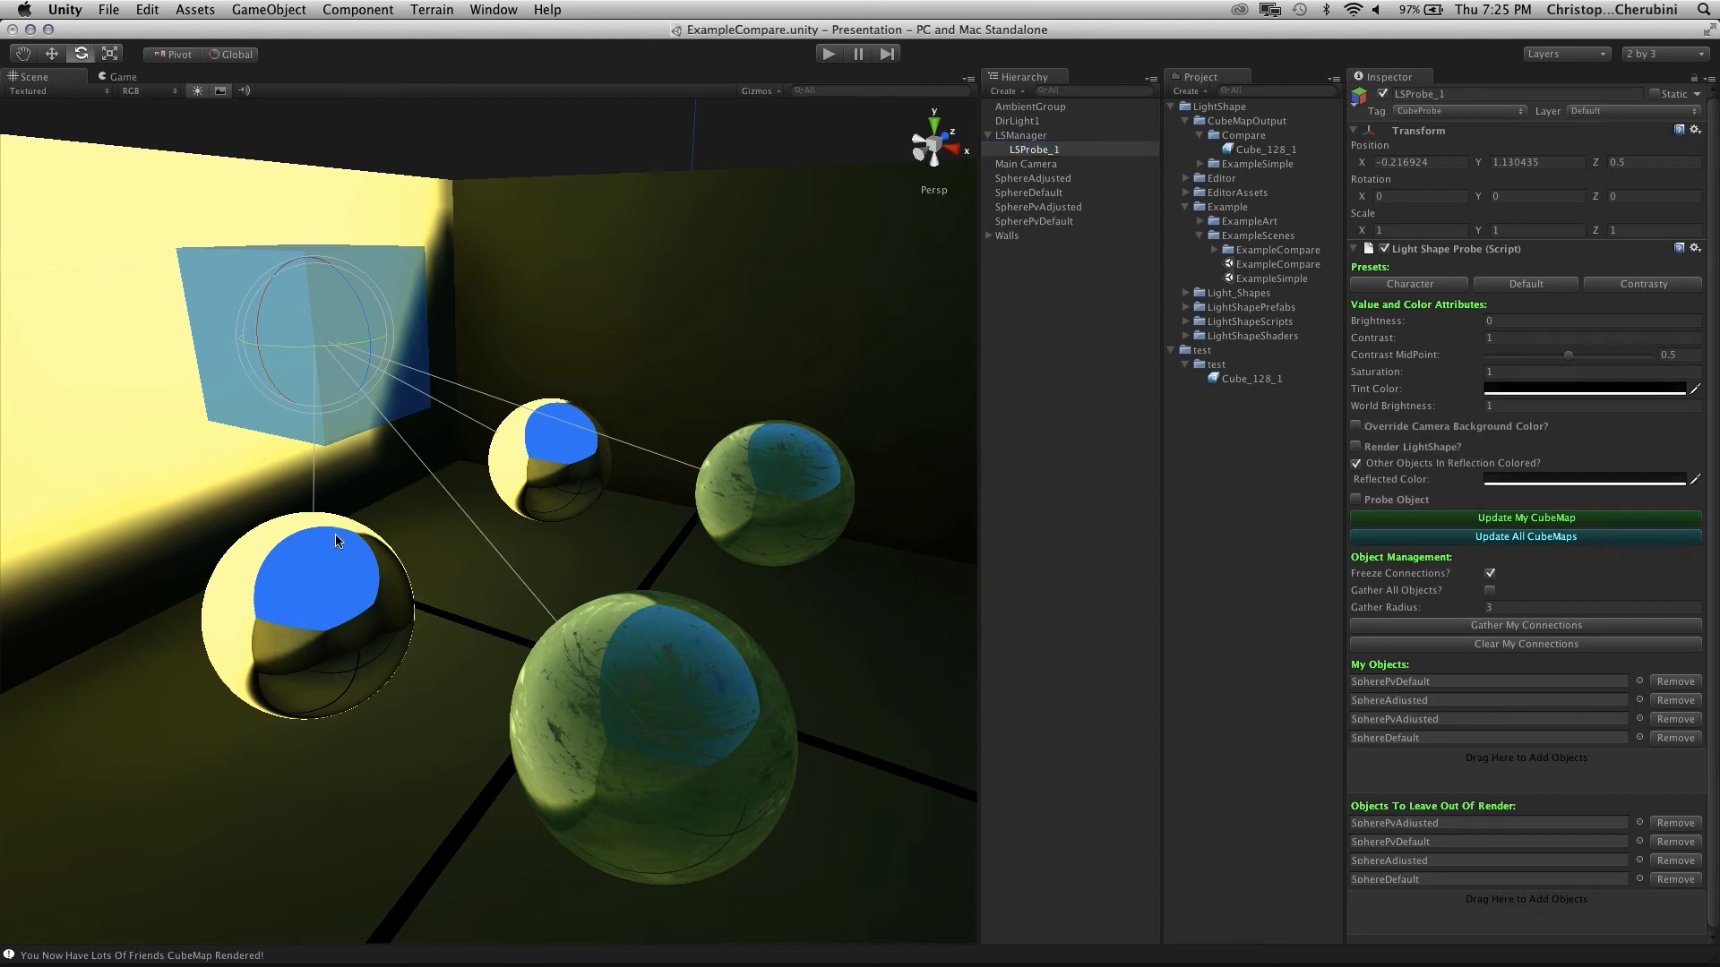
left_click(1030, 164)
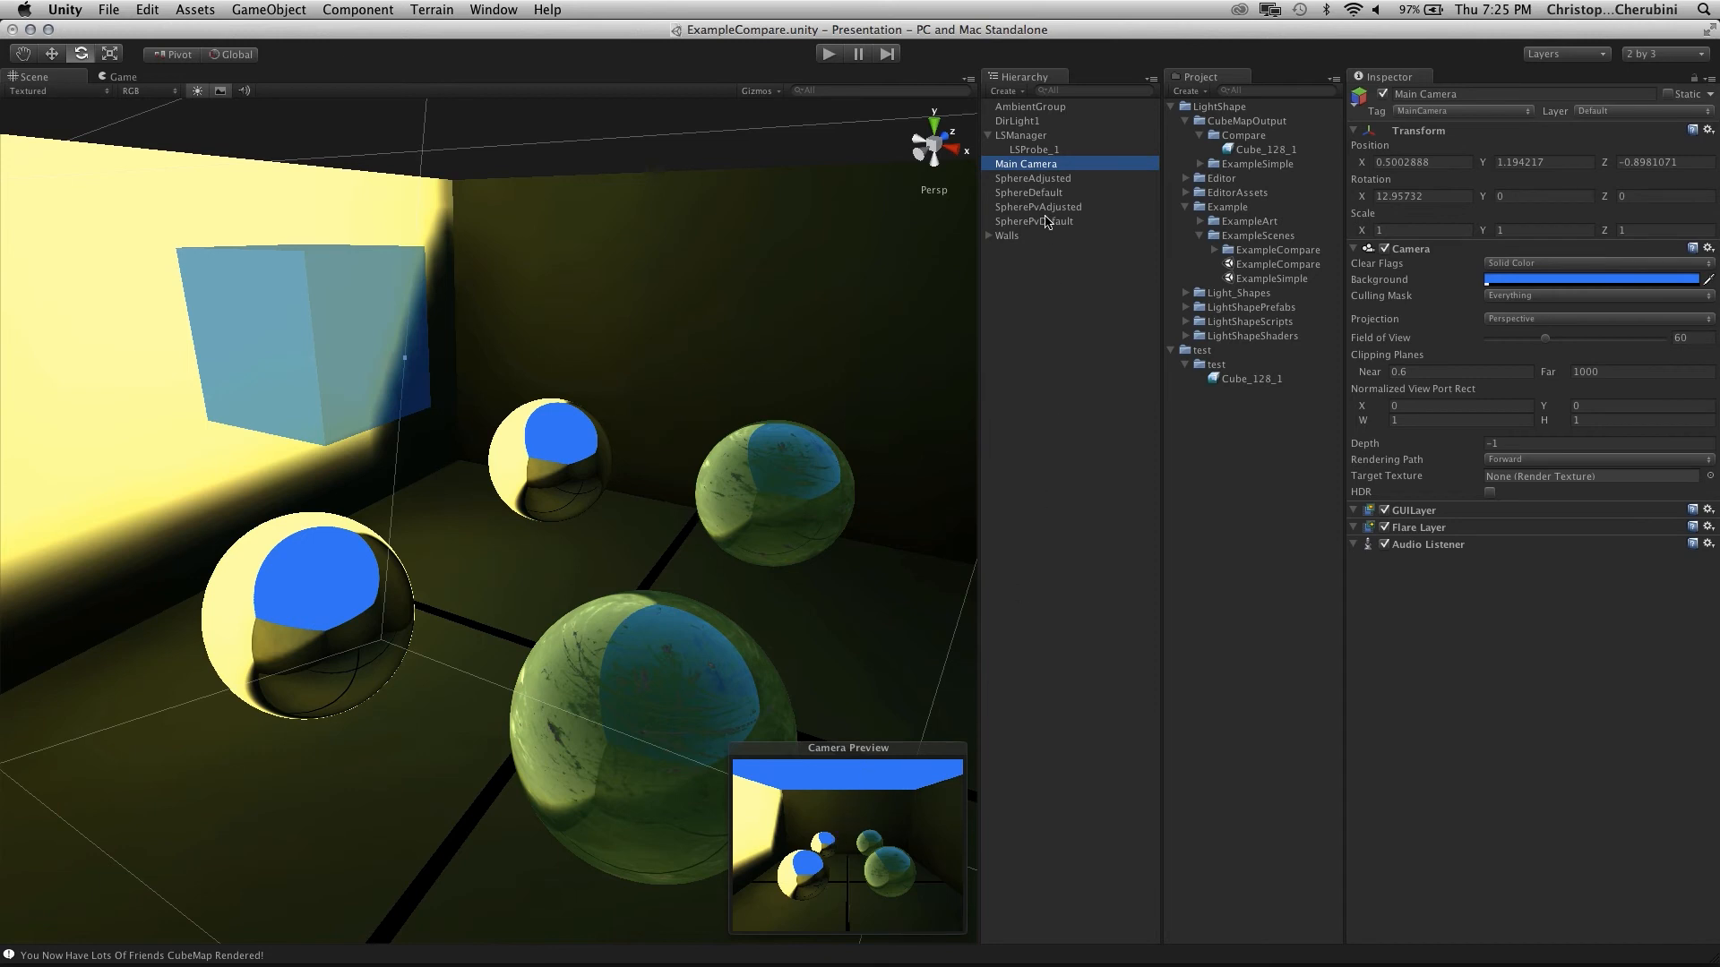
Override LSProbe_1's camera background with green (H 144, S 255, V 255), update its cubemap and inspect the spheres
left_click(1039, 150)
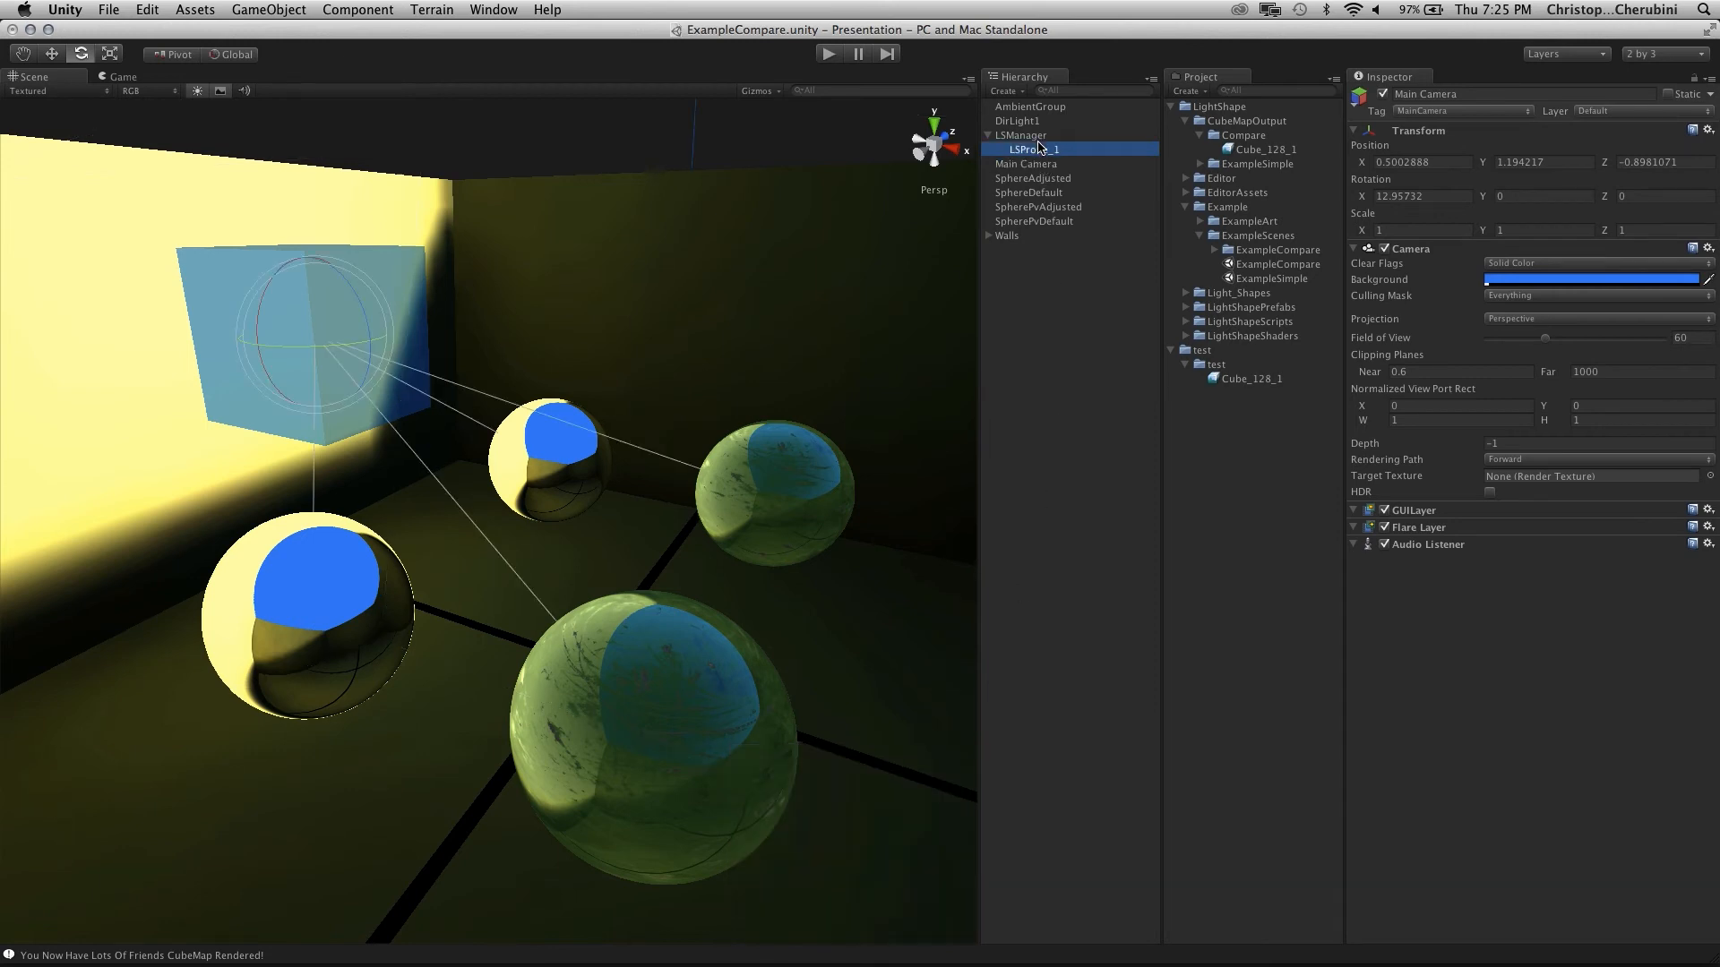
left_click(1385, 428)
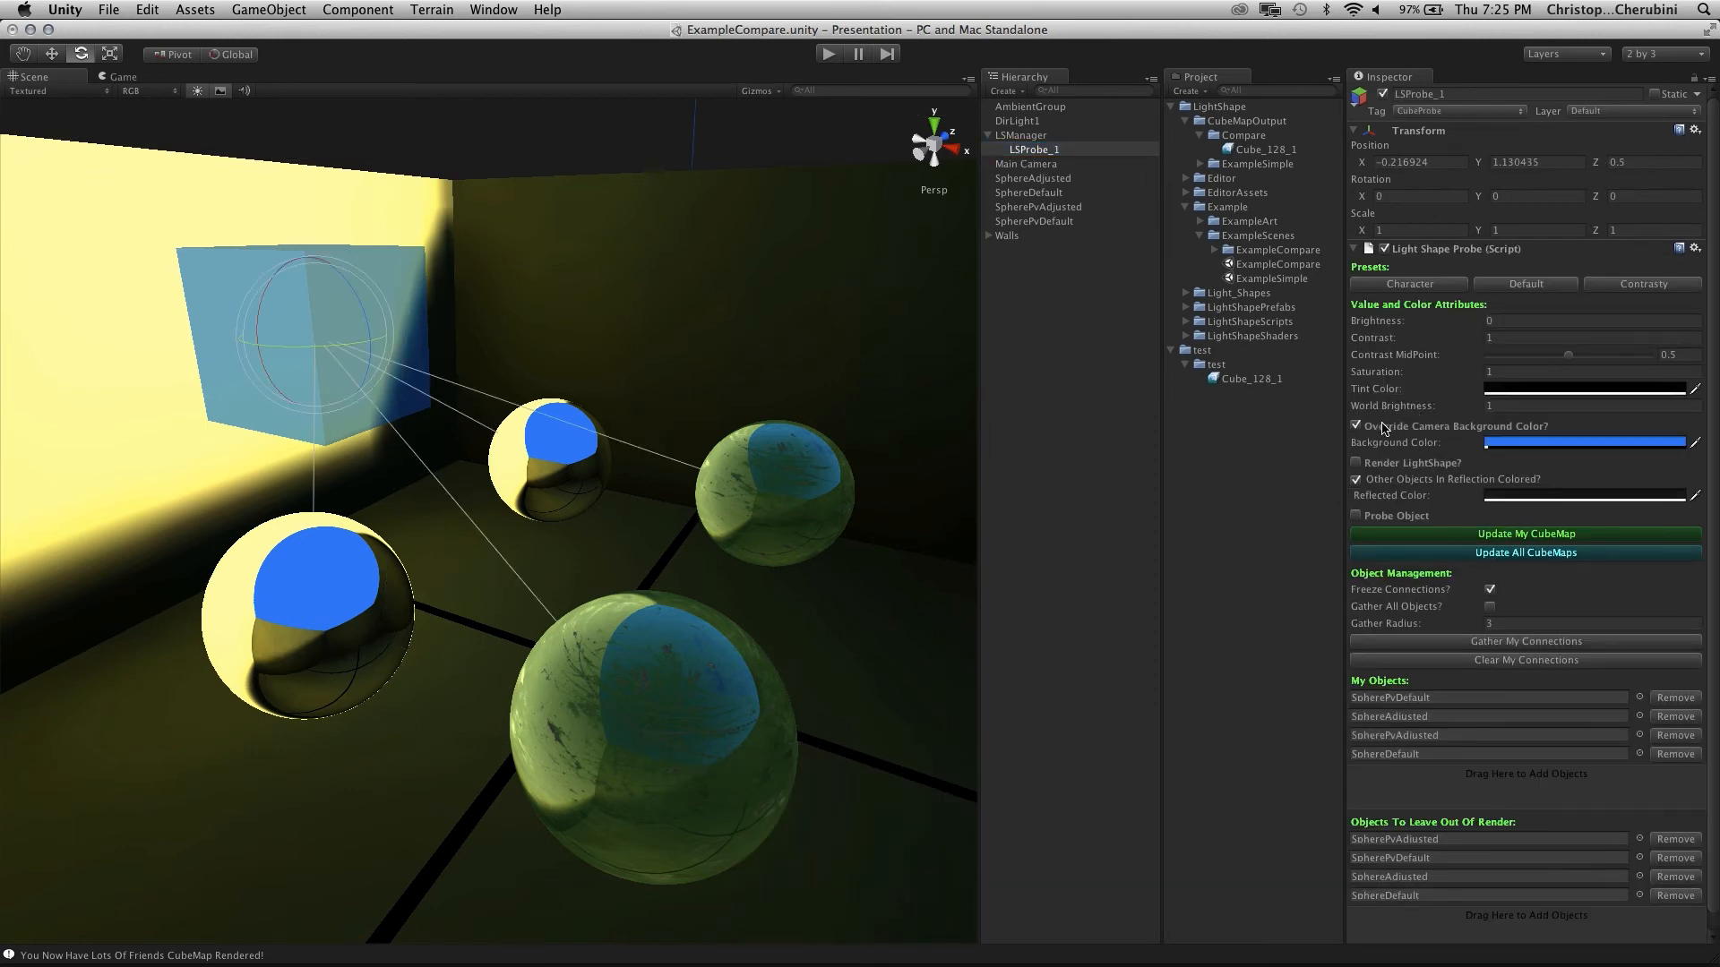
left_click(1505, 443)
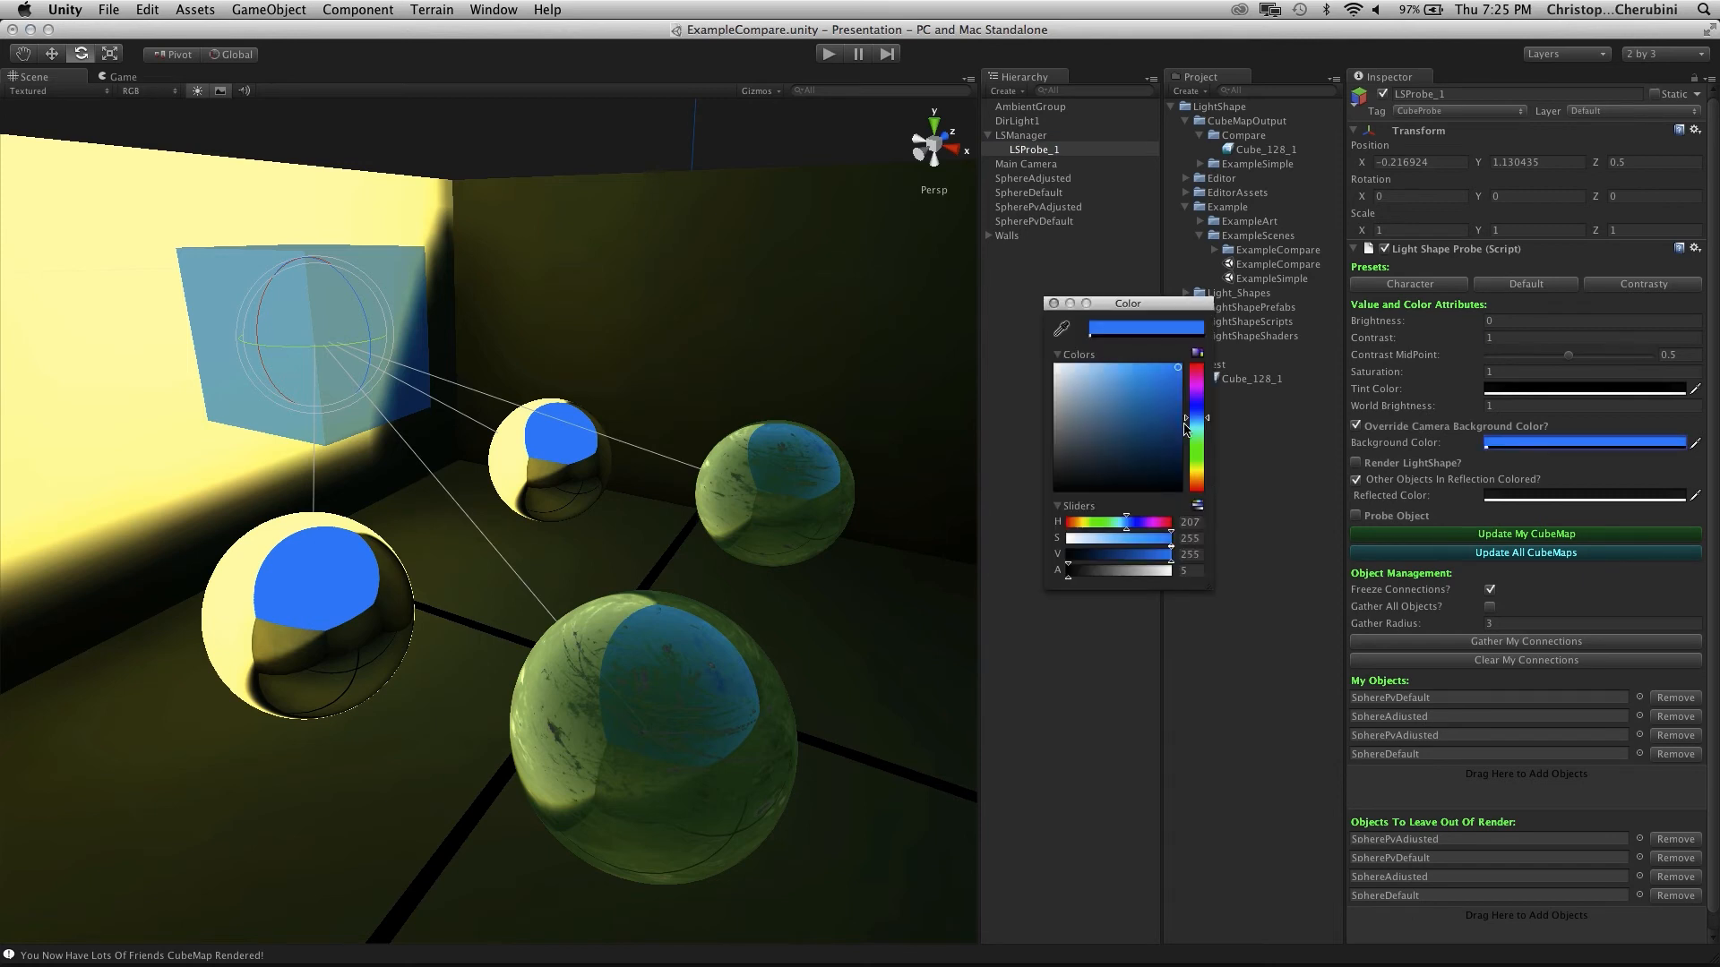
left_click(1196, 439)
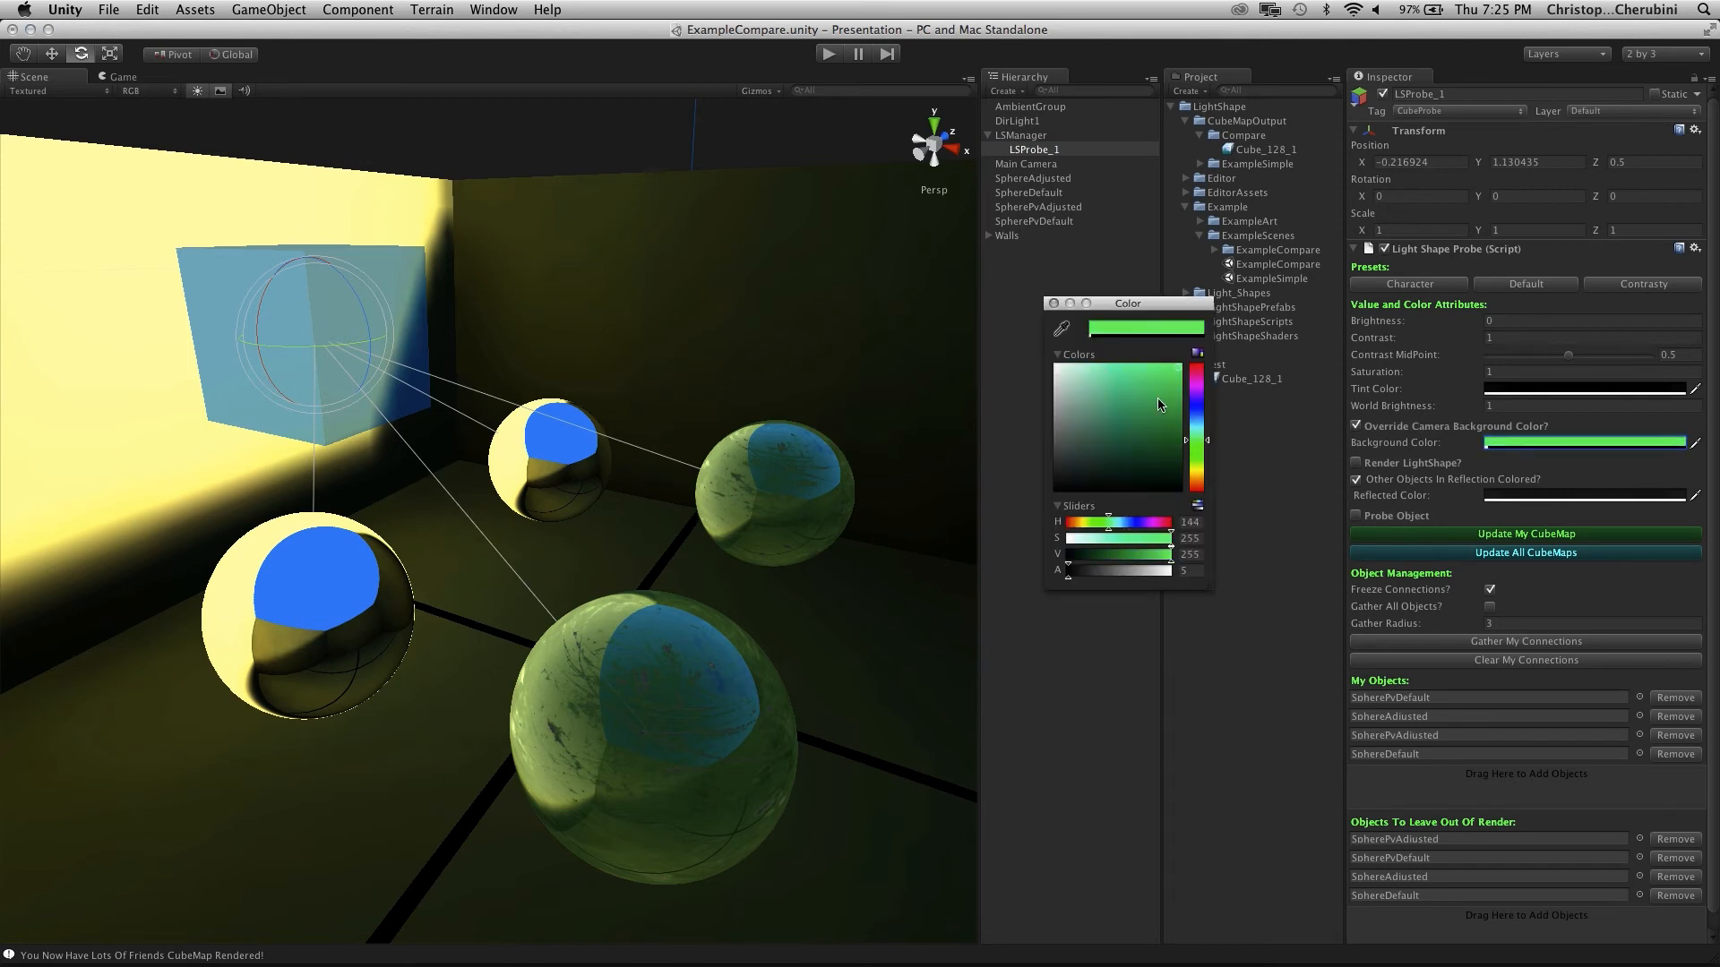
left_click(1559, 537)
left_click(1526, 534)
left_click_drag(448, 602, 618, 534, "alt")
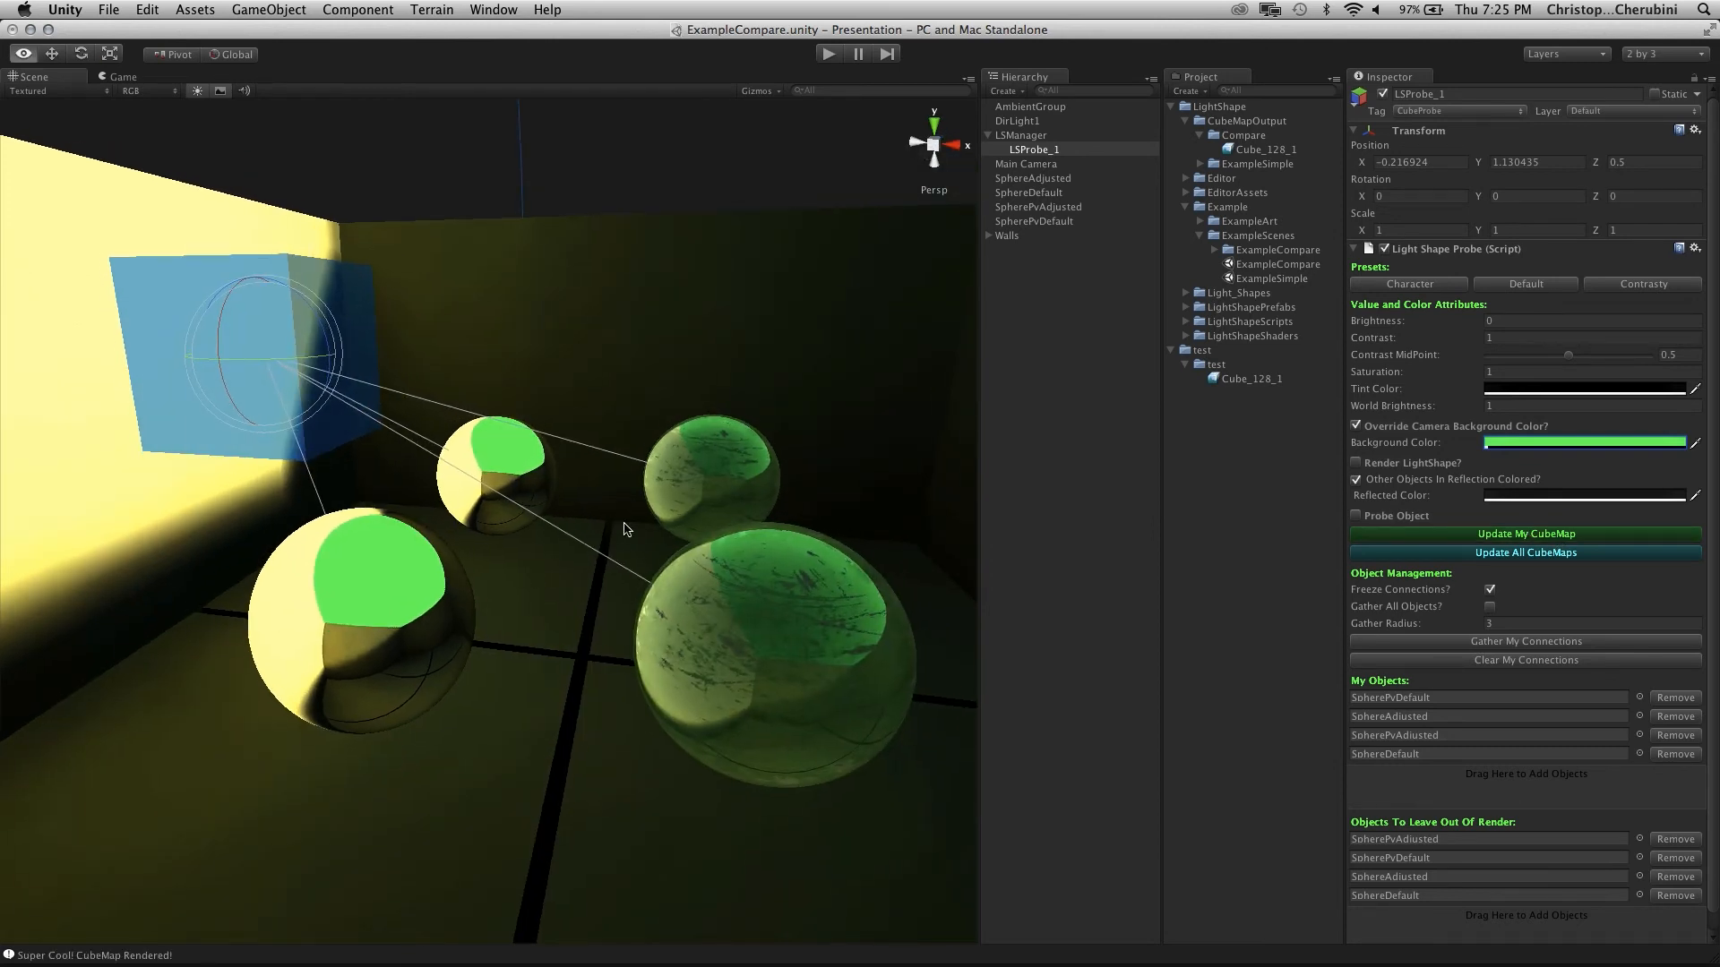
Examine the Main Camera's background and preview, and open the scene's Render Settings to check the skybox material
left_click(1030, 164)
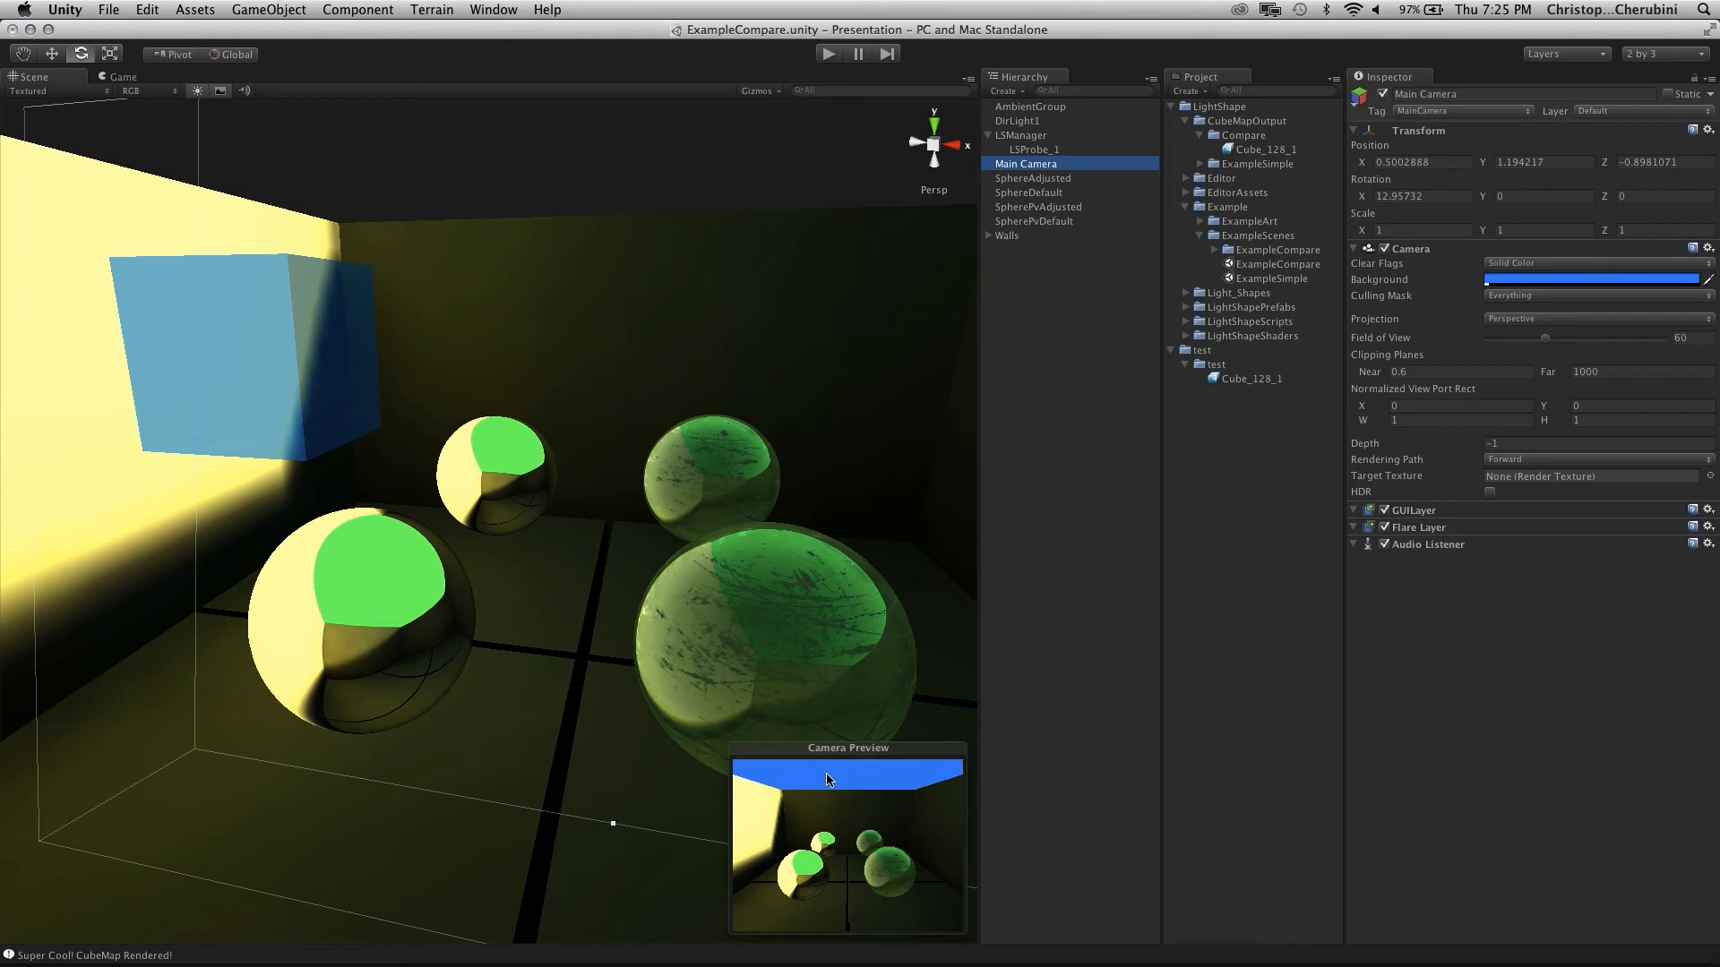
left_click(1034, 149)
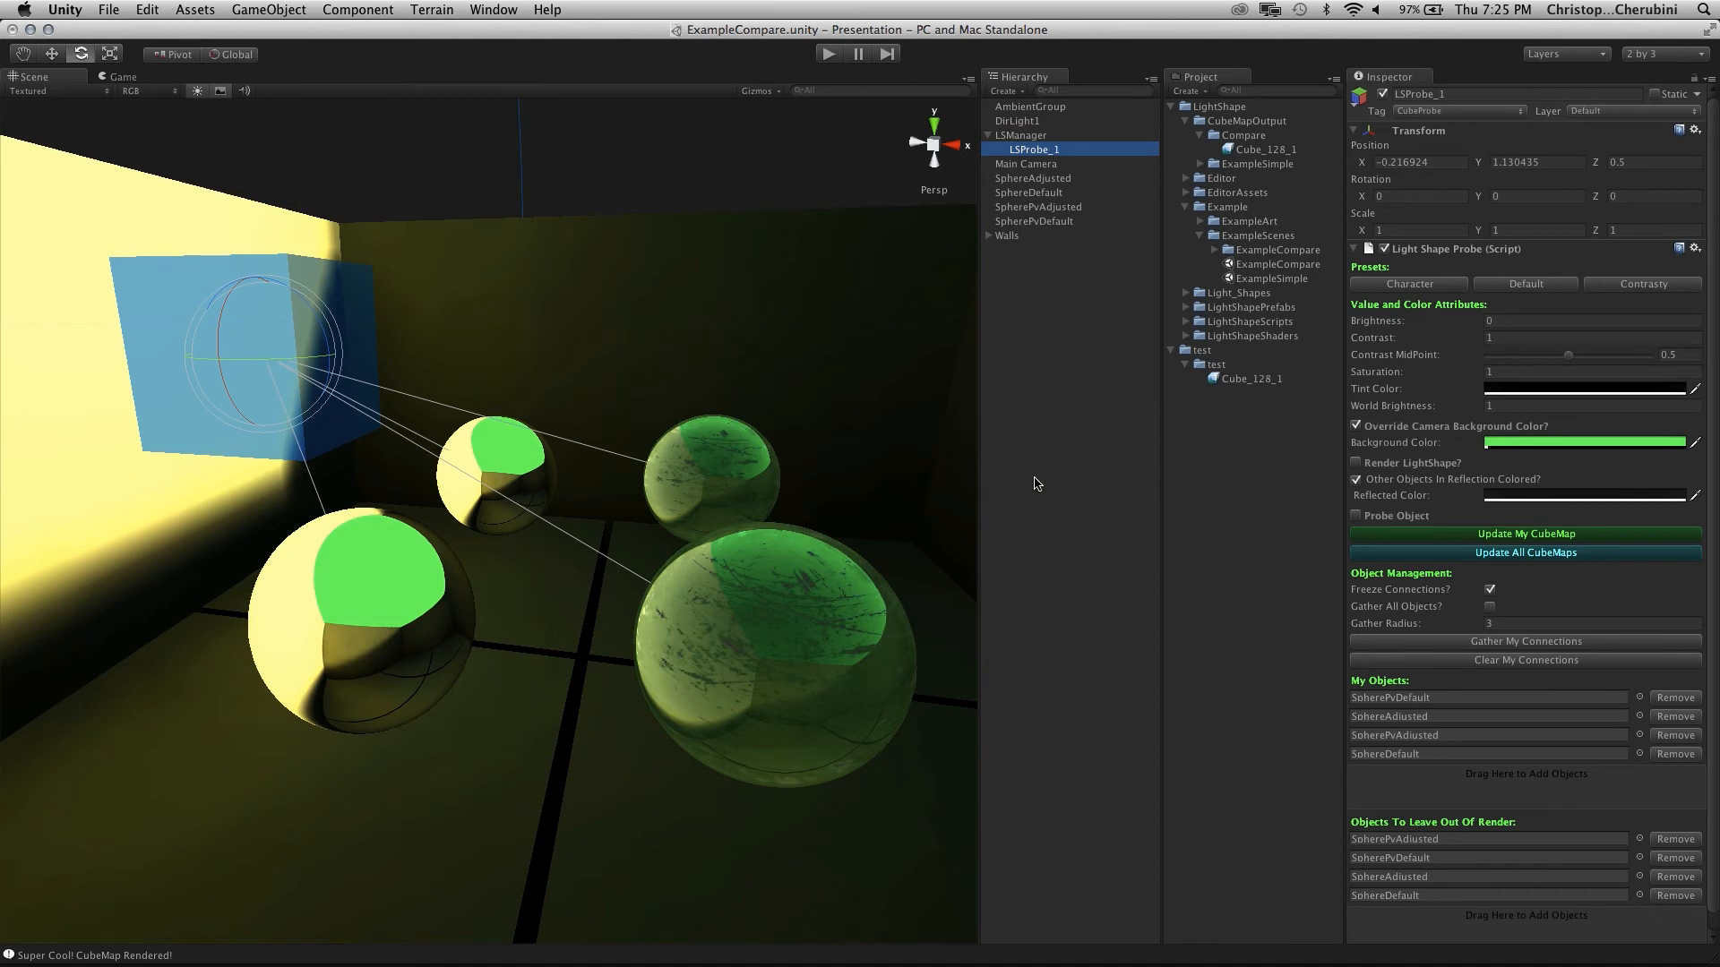
left_click(142, 9)
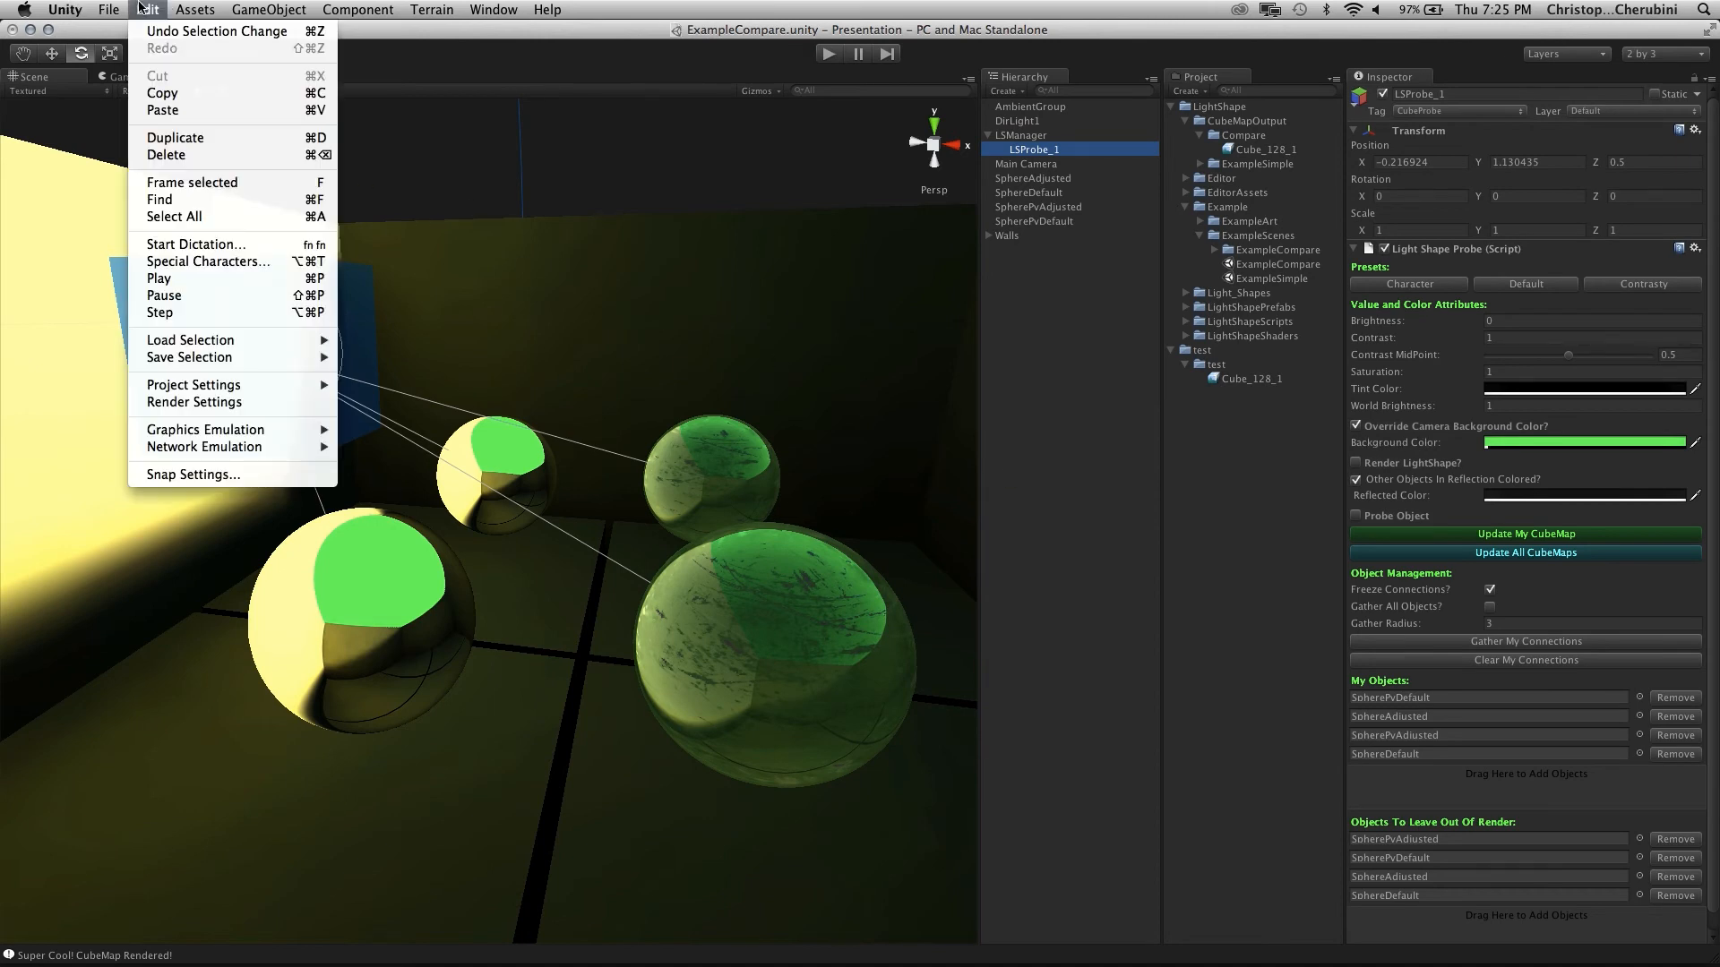
left_click(197, 402)
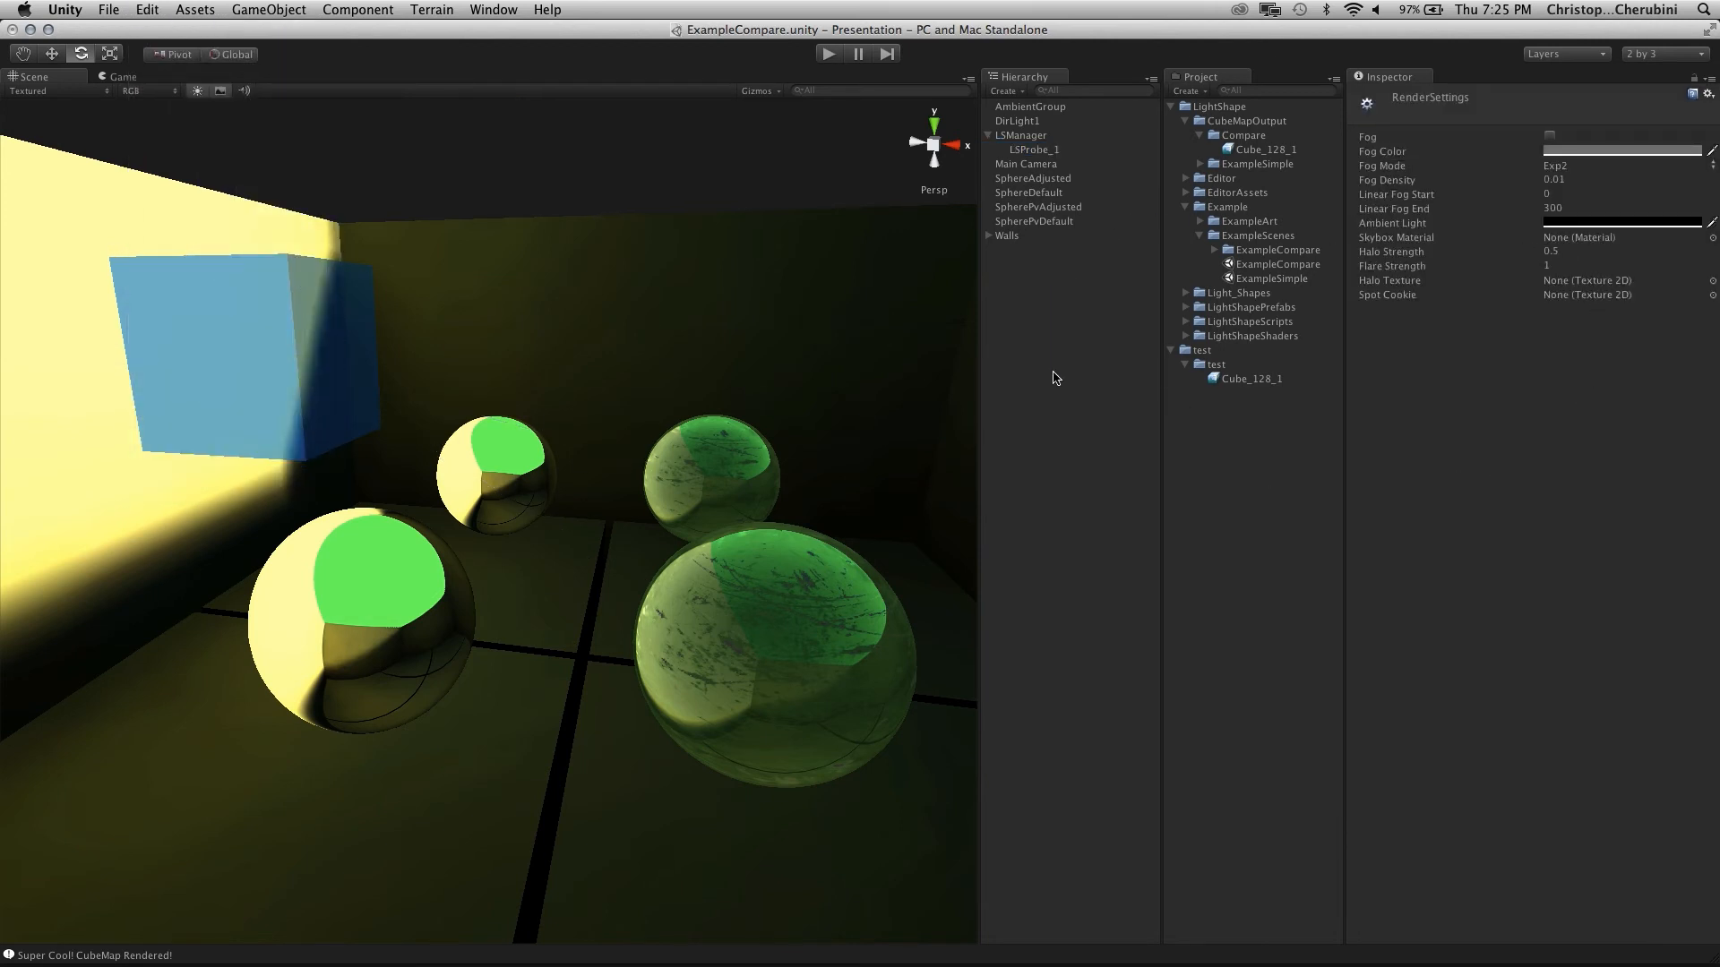
Reset LSProbe_1's Background Color to the camera's blue by switching the background override off and on, and update its cubemap
left_click(1035, 150)
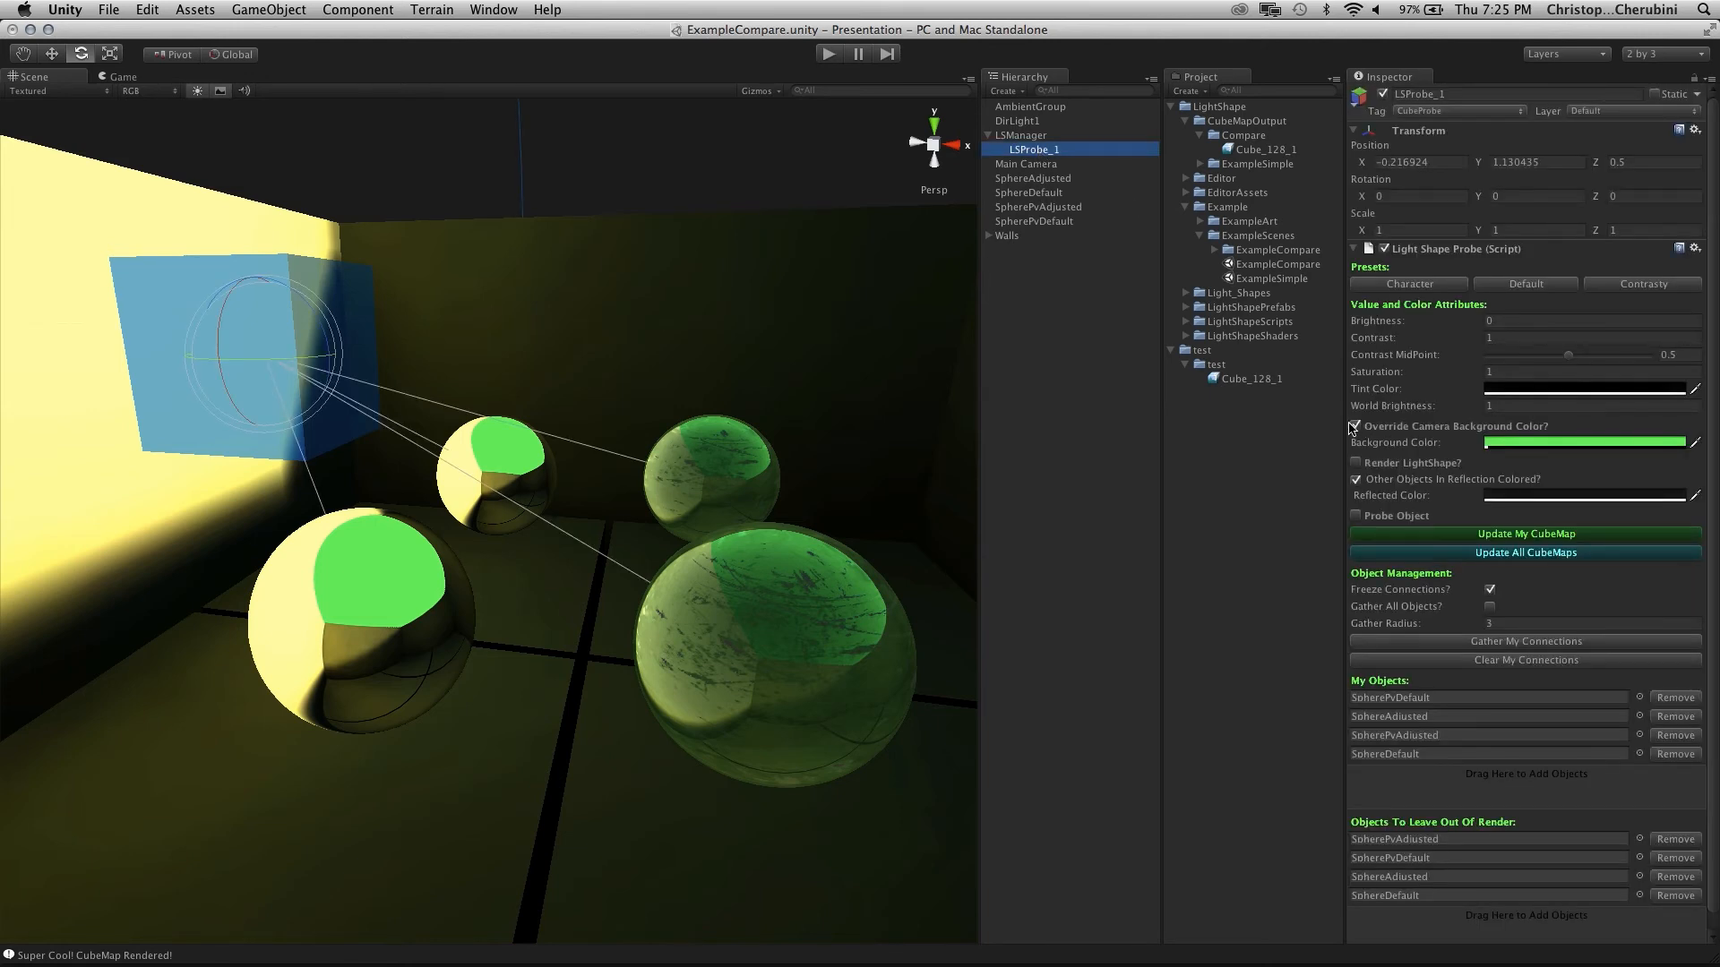
left_click(1356, 427)
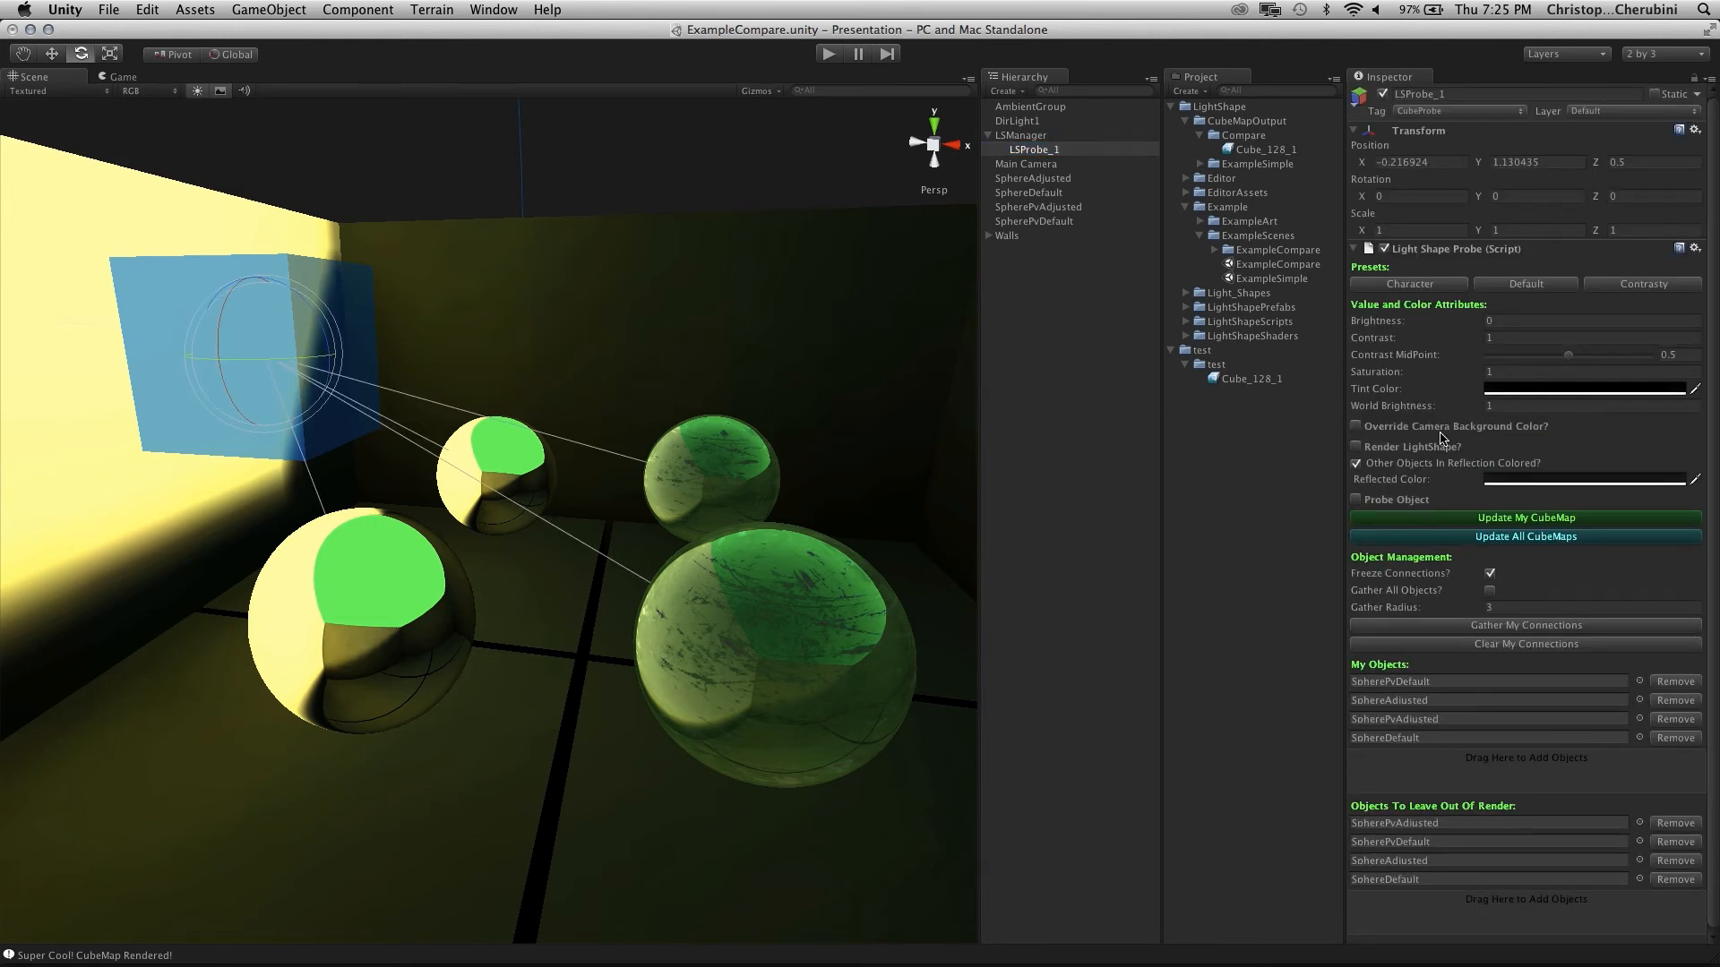
left_click(1355, 427)
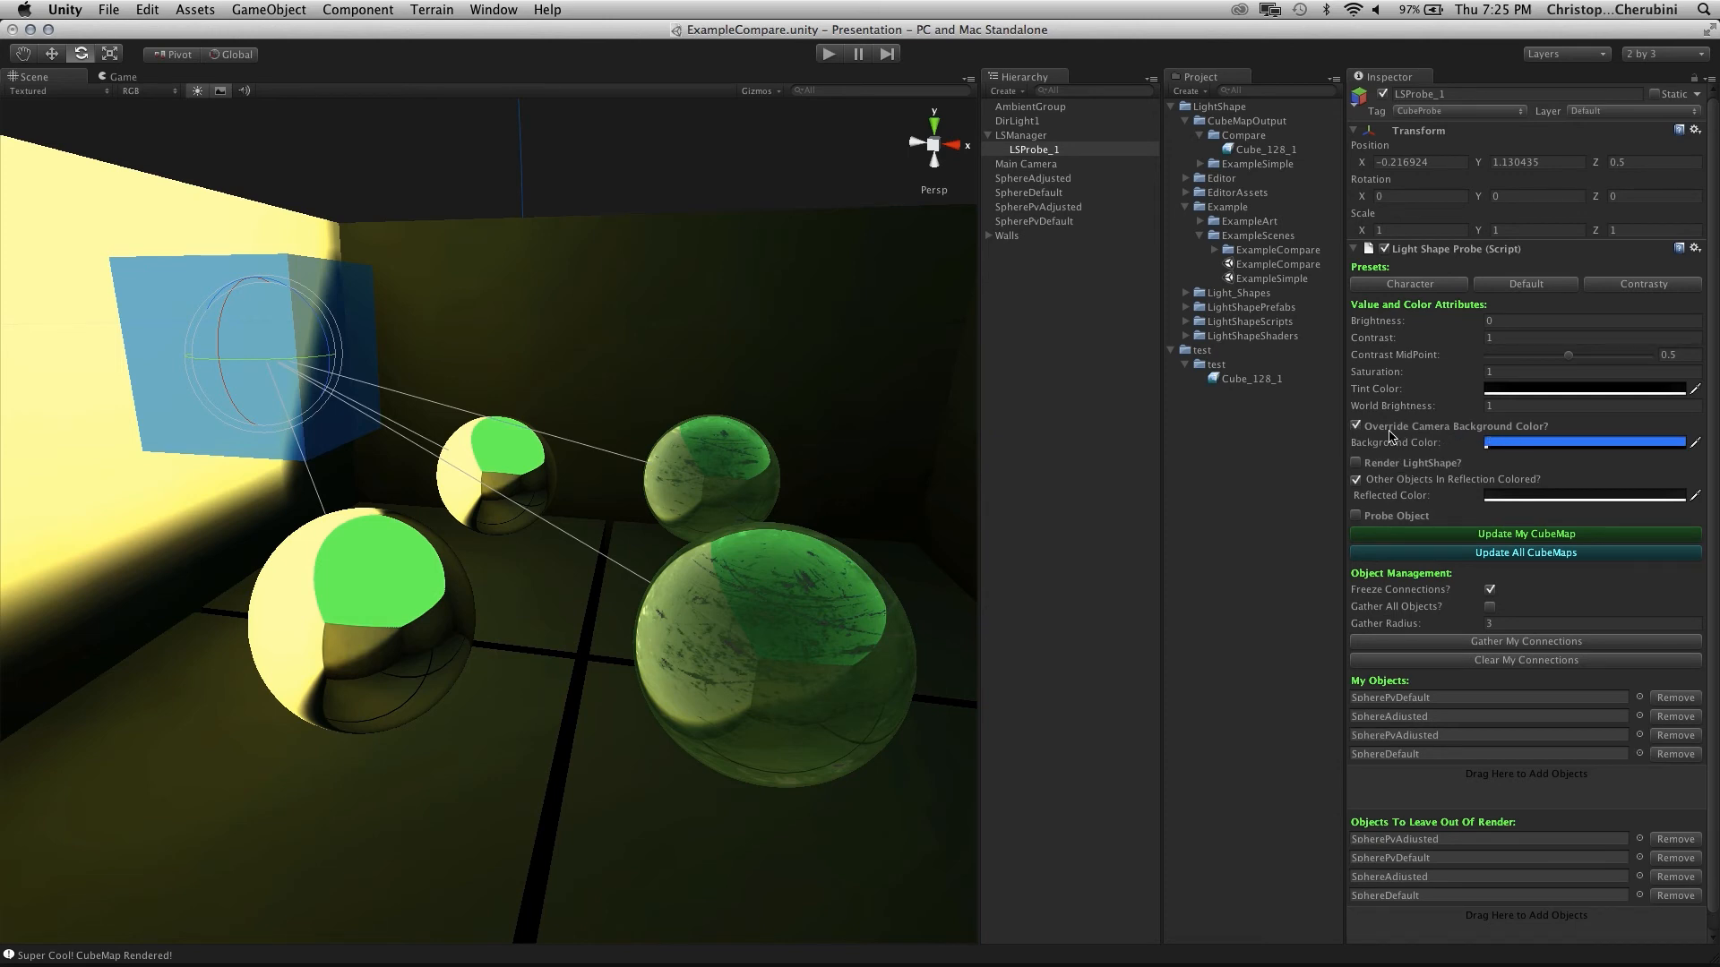
left_click(1523, 534)
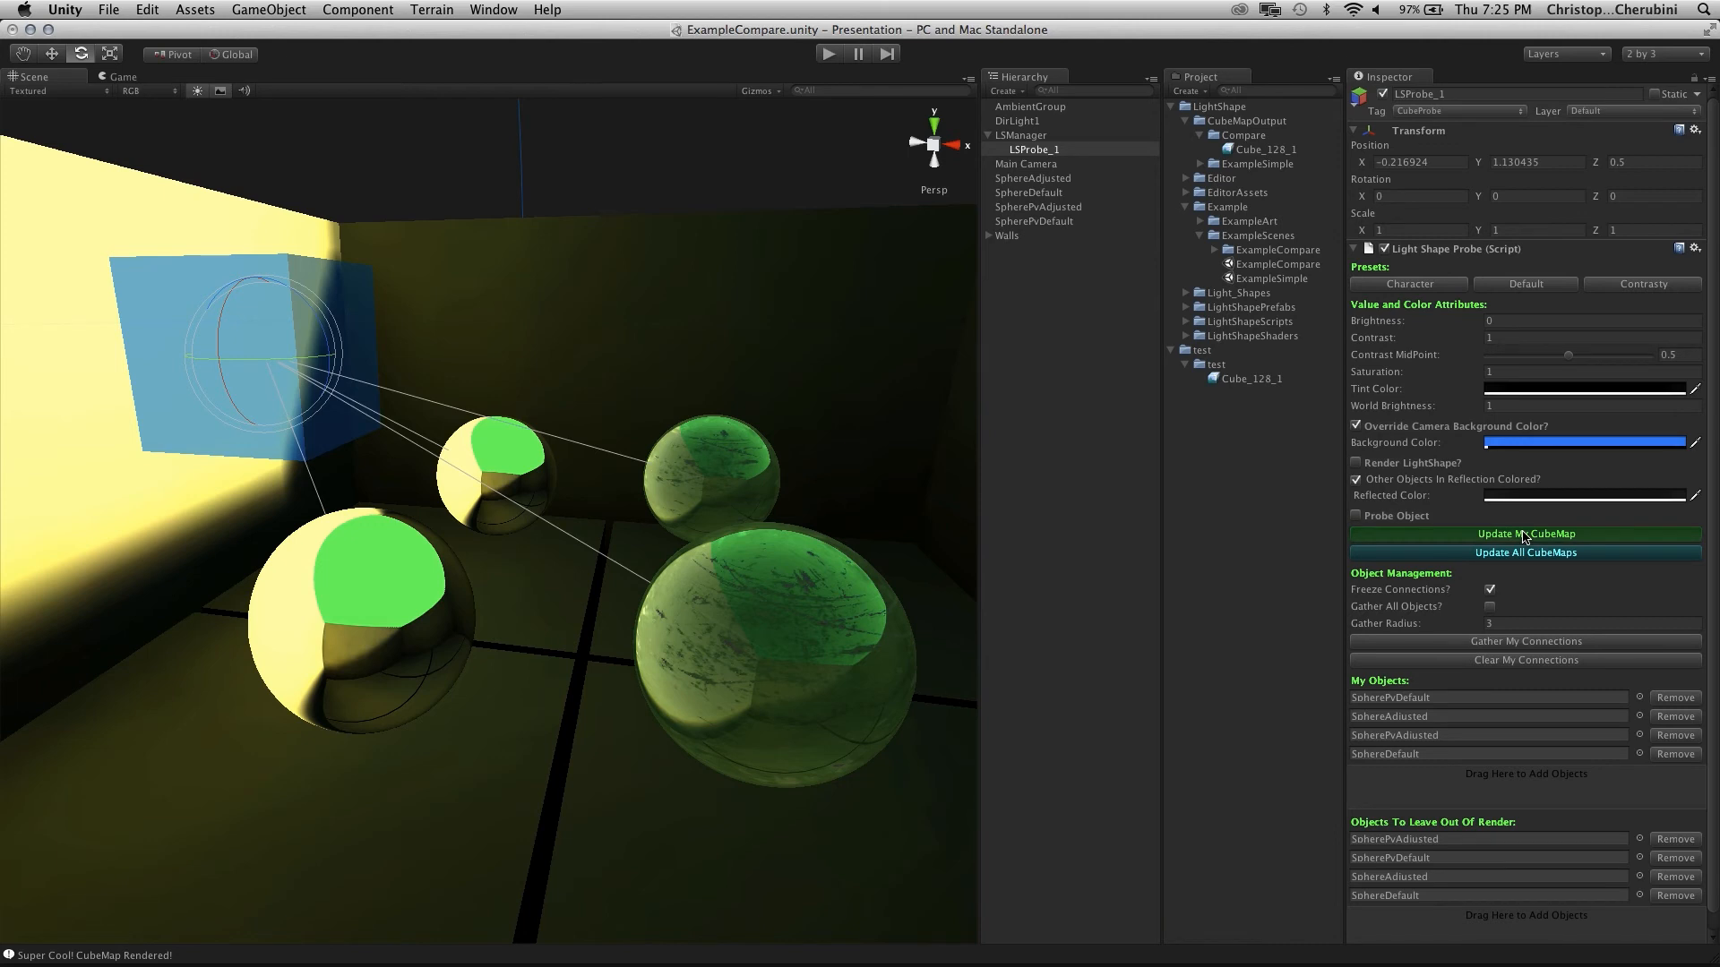
Turn off LSProbe_1's camera background color override, and briefly enable light shape rendering to view its options
left_click(1356, 426)
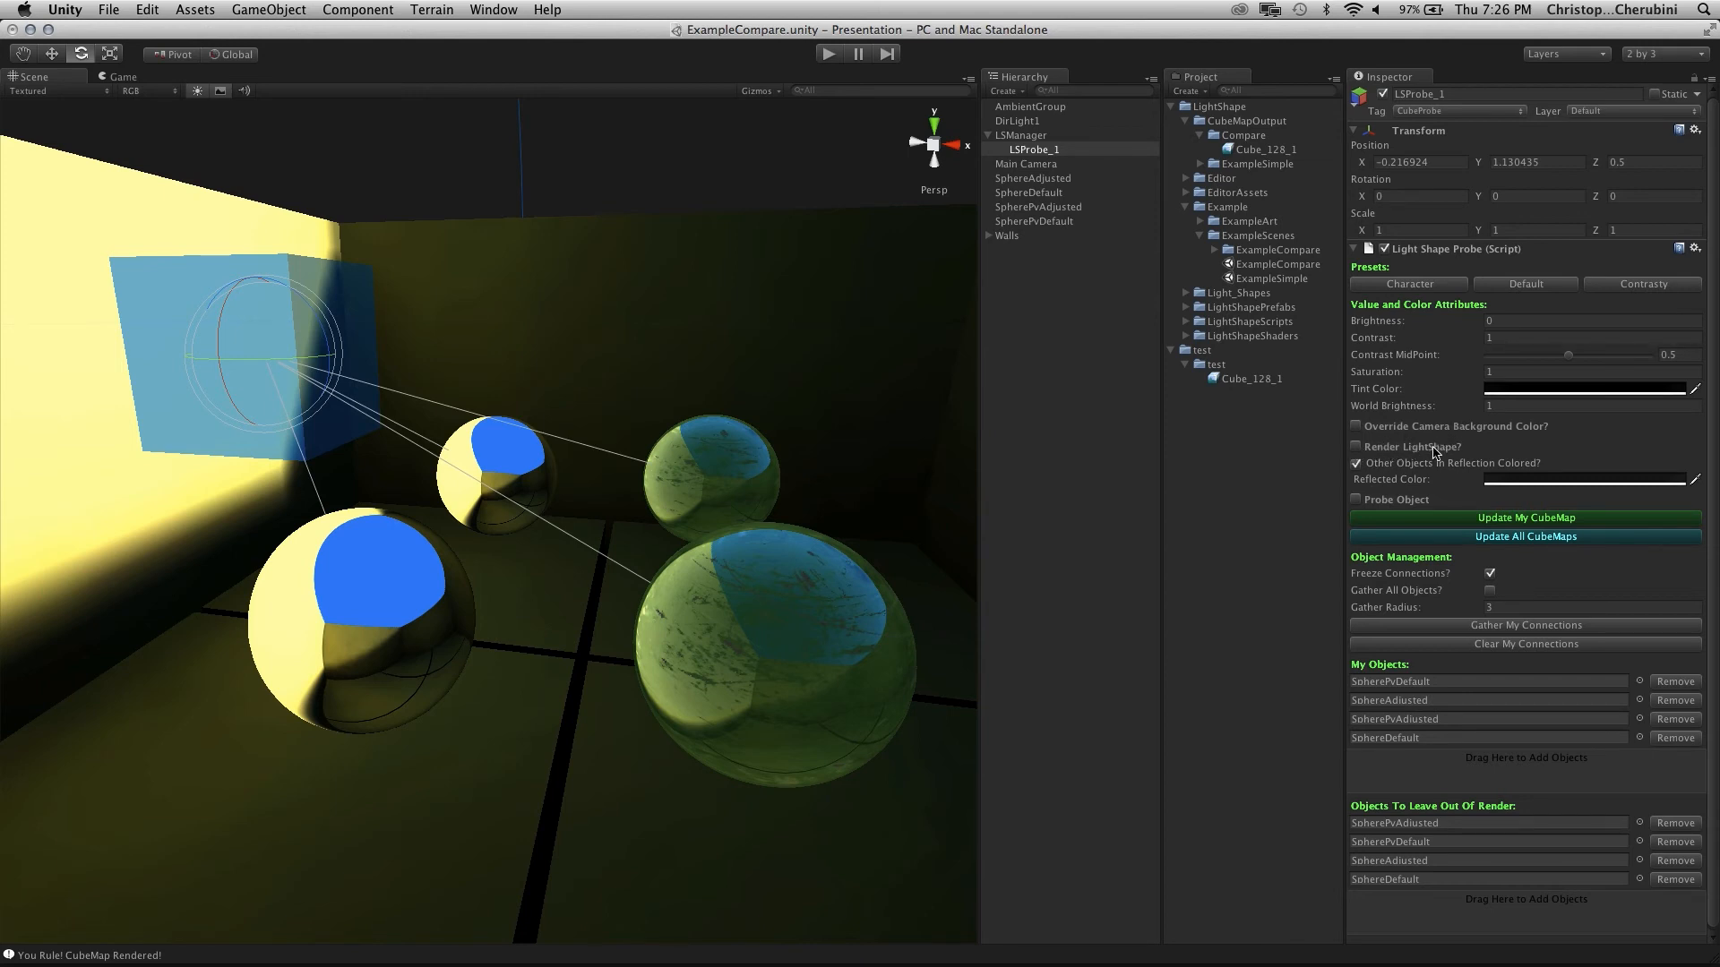
left_click(1356, 447)
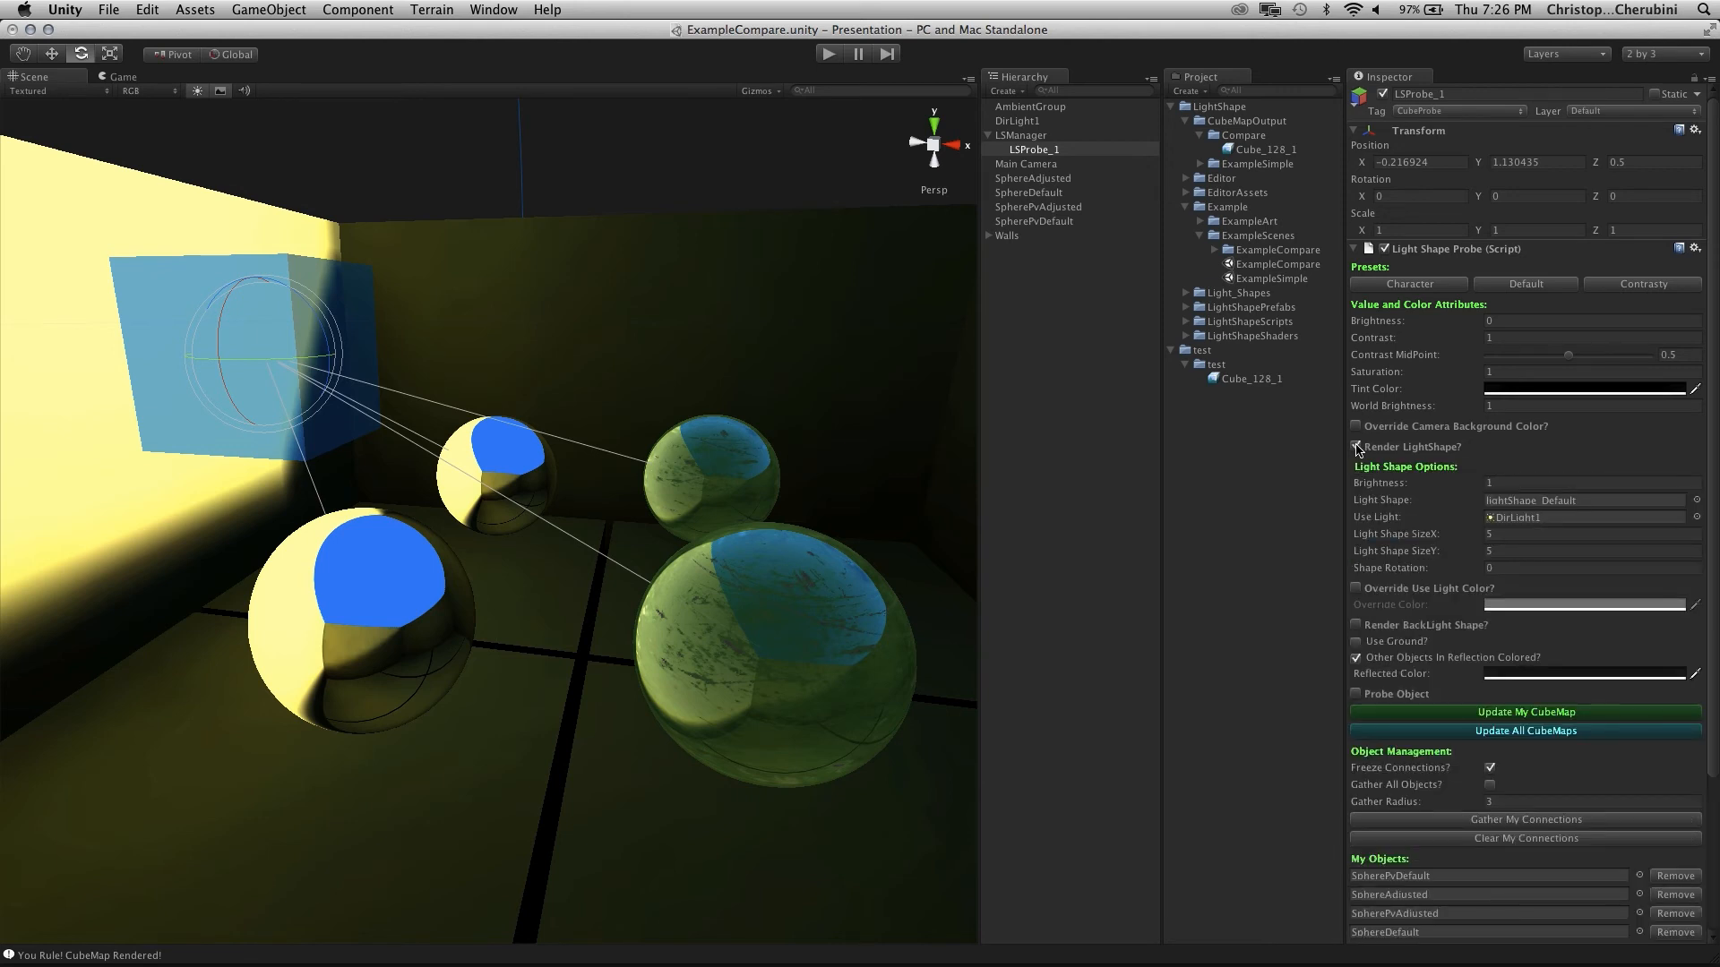
left_click(1357, 447)
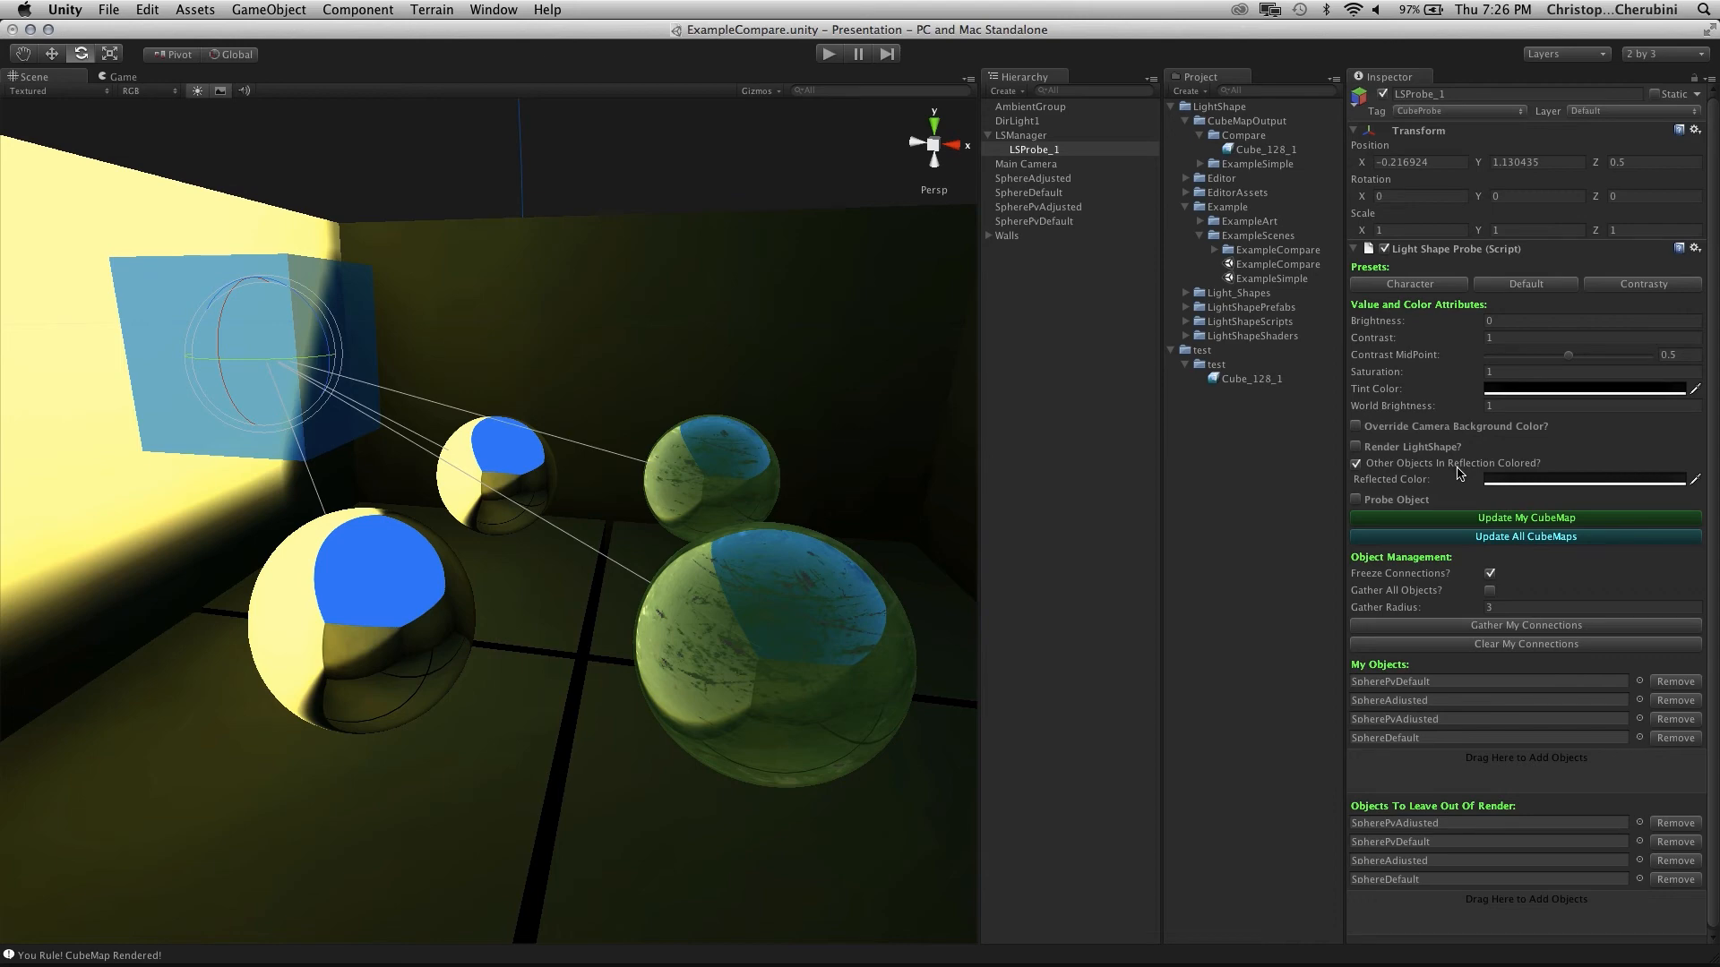
Remove all four spheres from LSProbe_1's Objects To Leave Out Of Render list, update its cubemap and inspect the reflections
left_click_drag(777, 559, 377, 582, "alt")
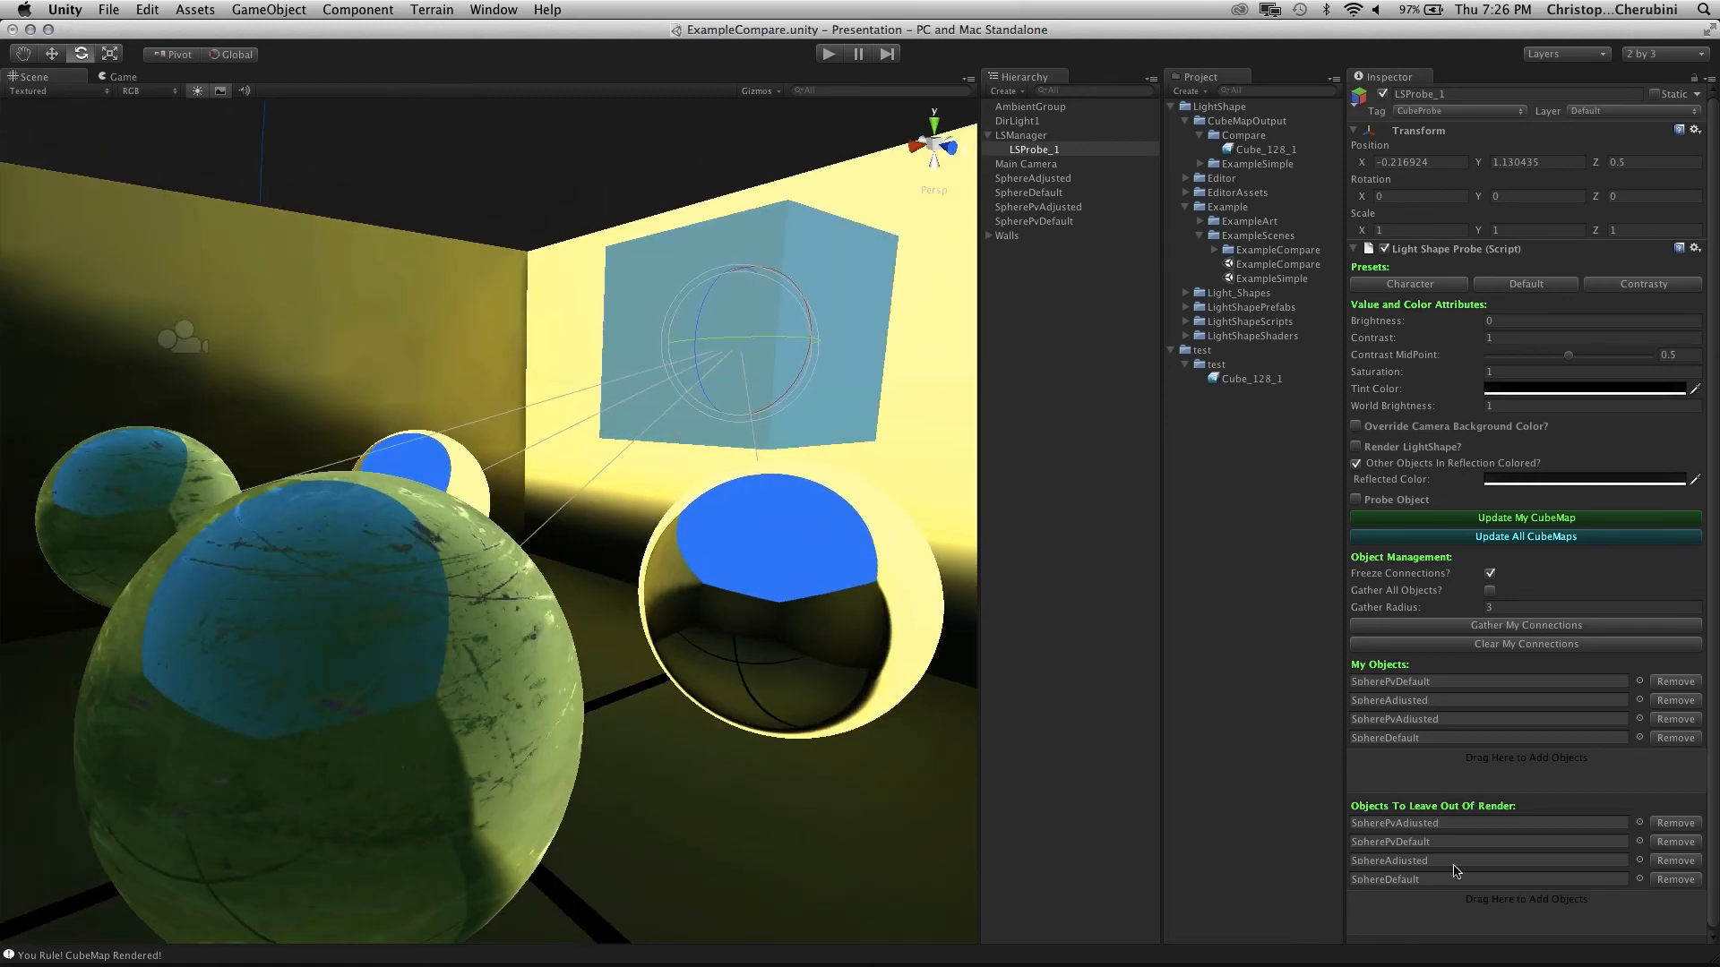
left_click_drag(573, 578, 496, 578, "alt")
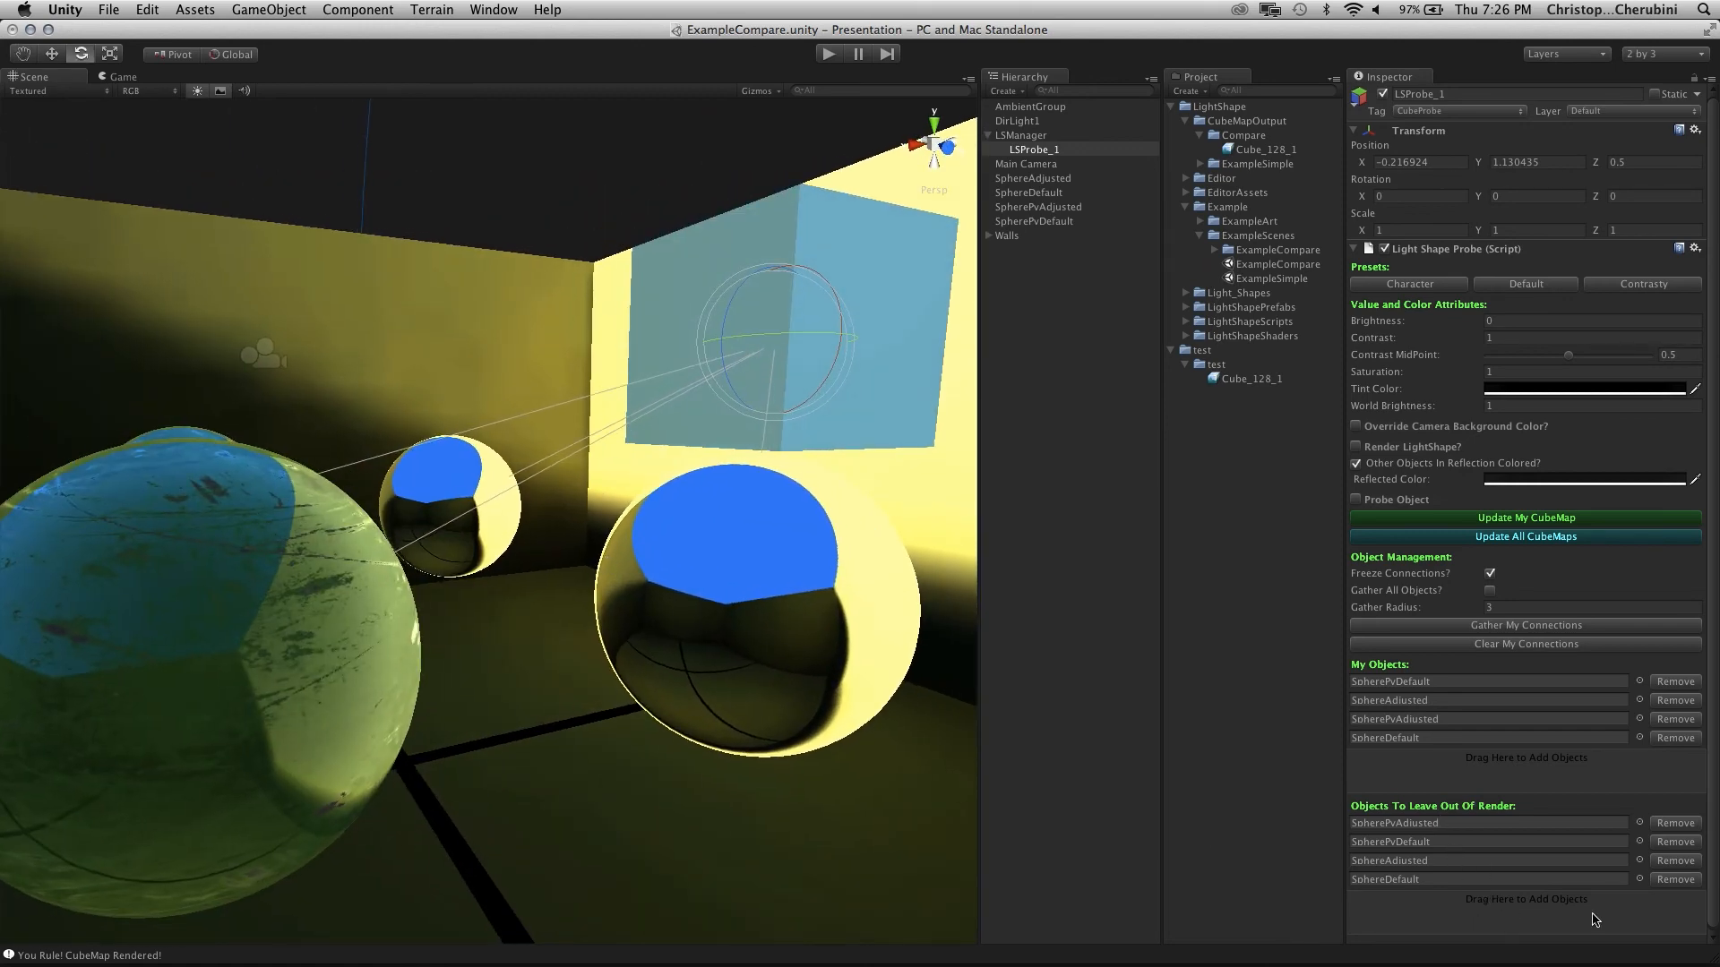
left_click(1687, 881)
left_click(1688, 861)
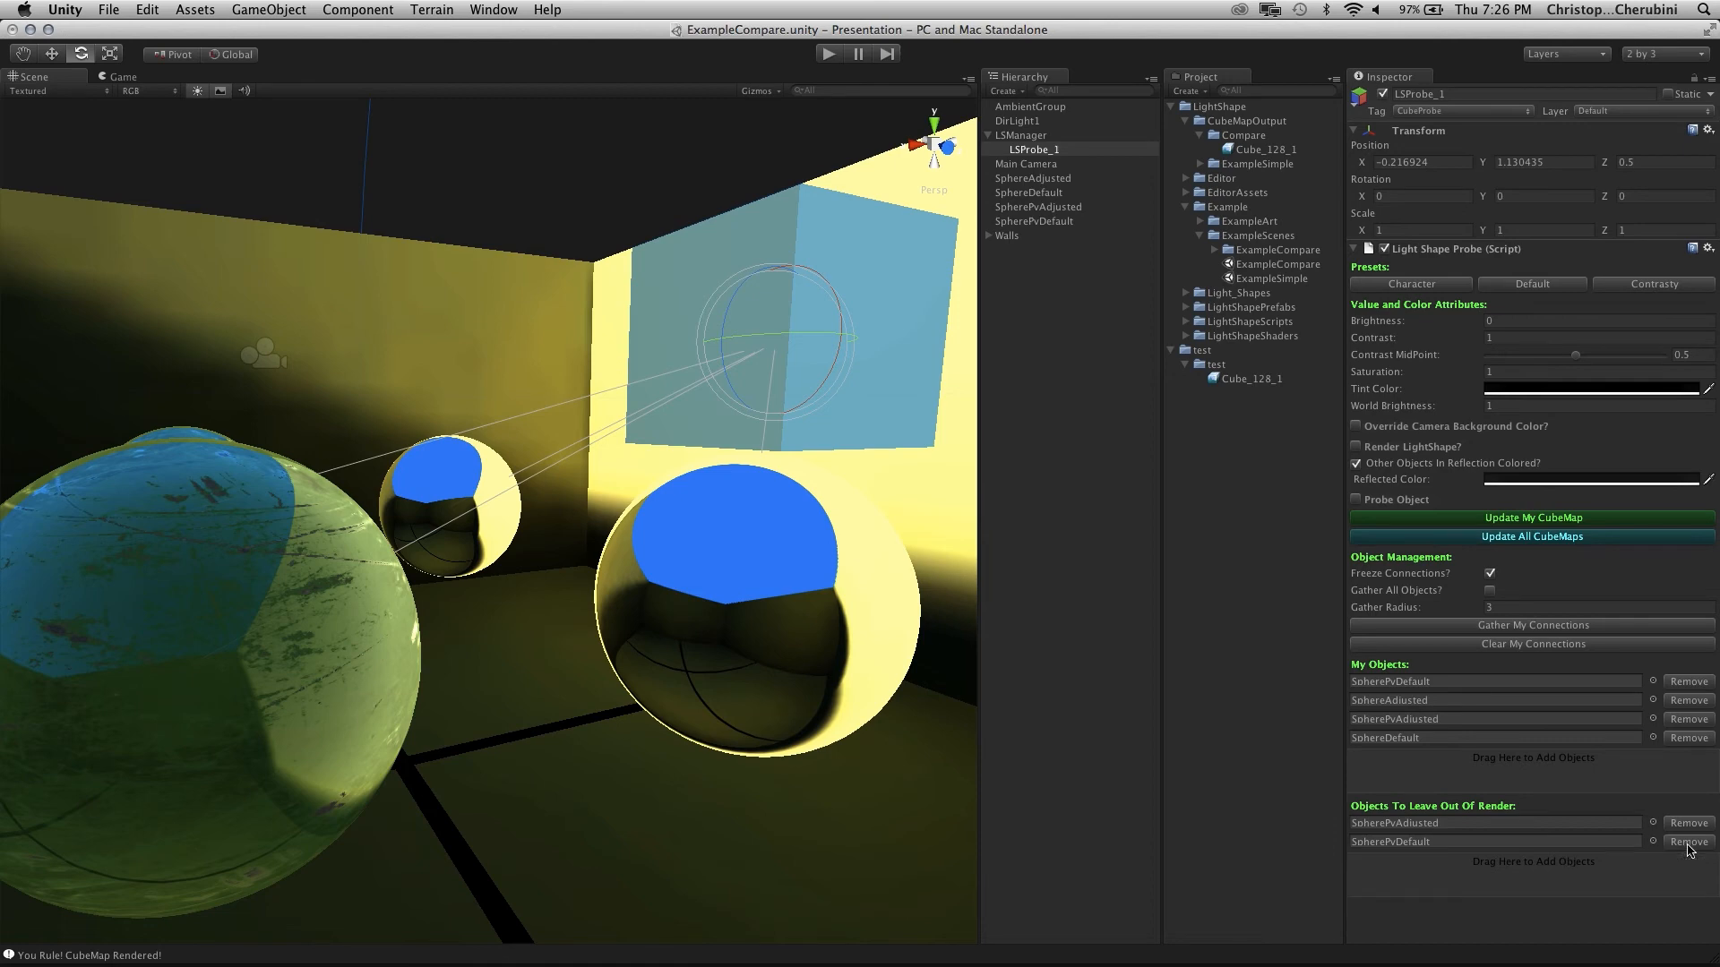
left_click(1689, 842)
left_click(1689, 824)
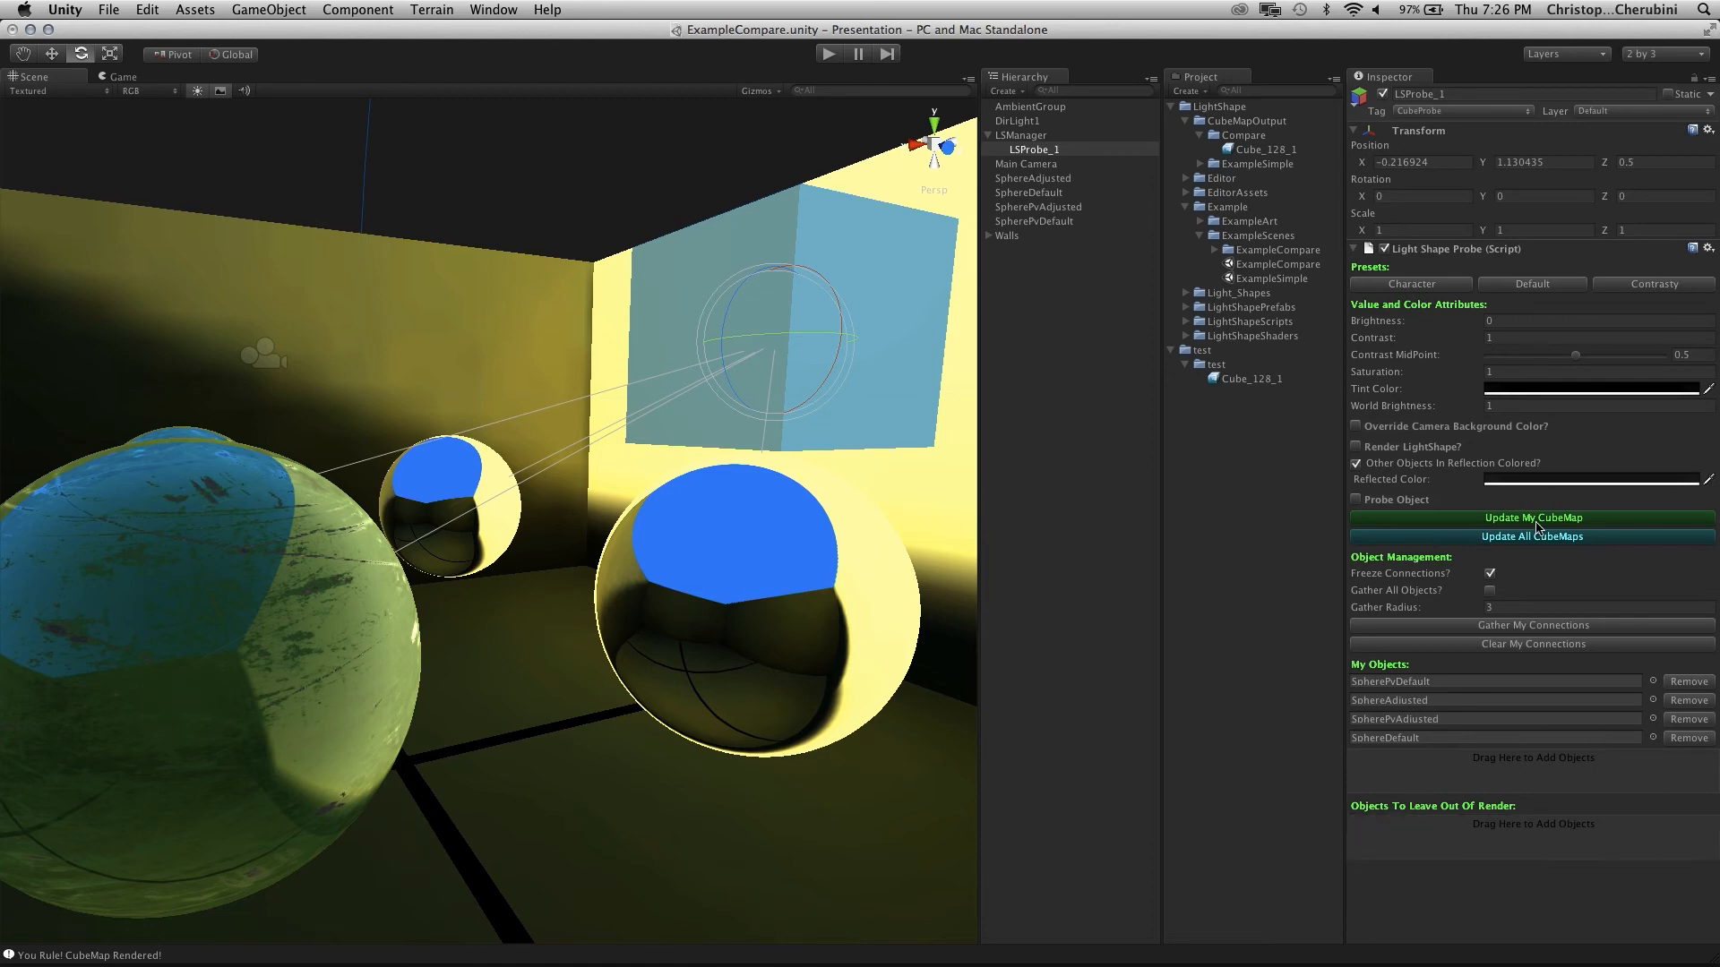
left_click(1533, 522)
left_click_drag(618, 636, 645, 555, "alt")
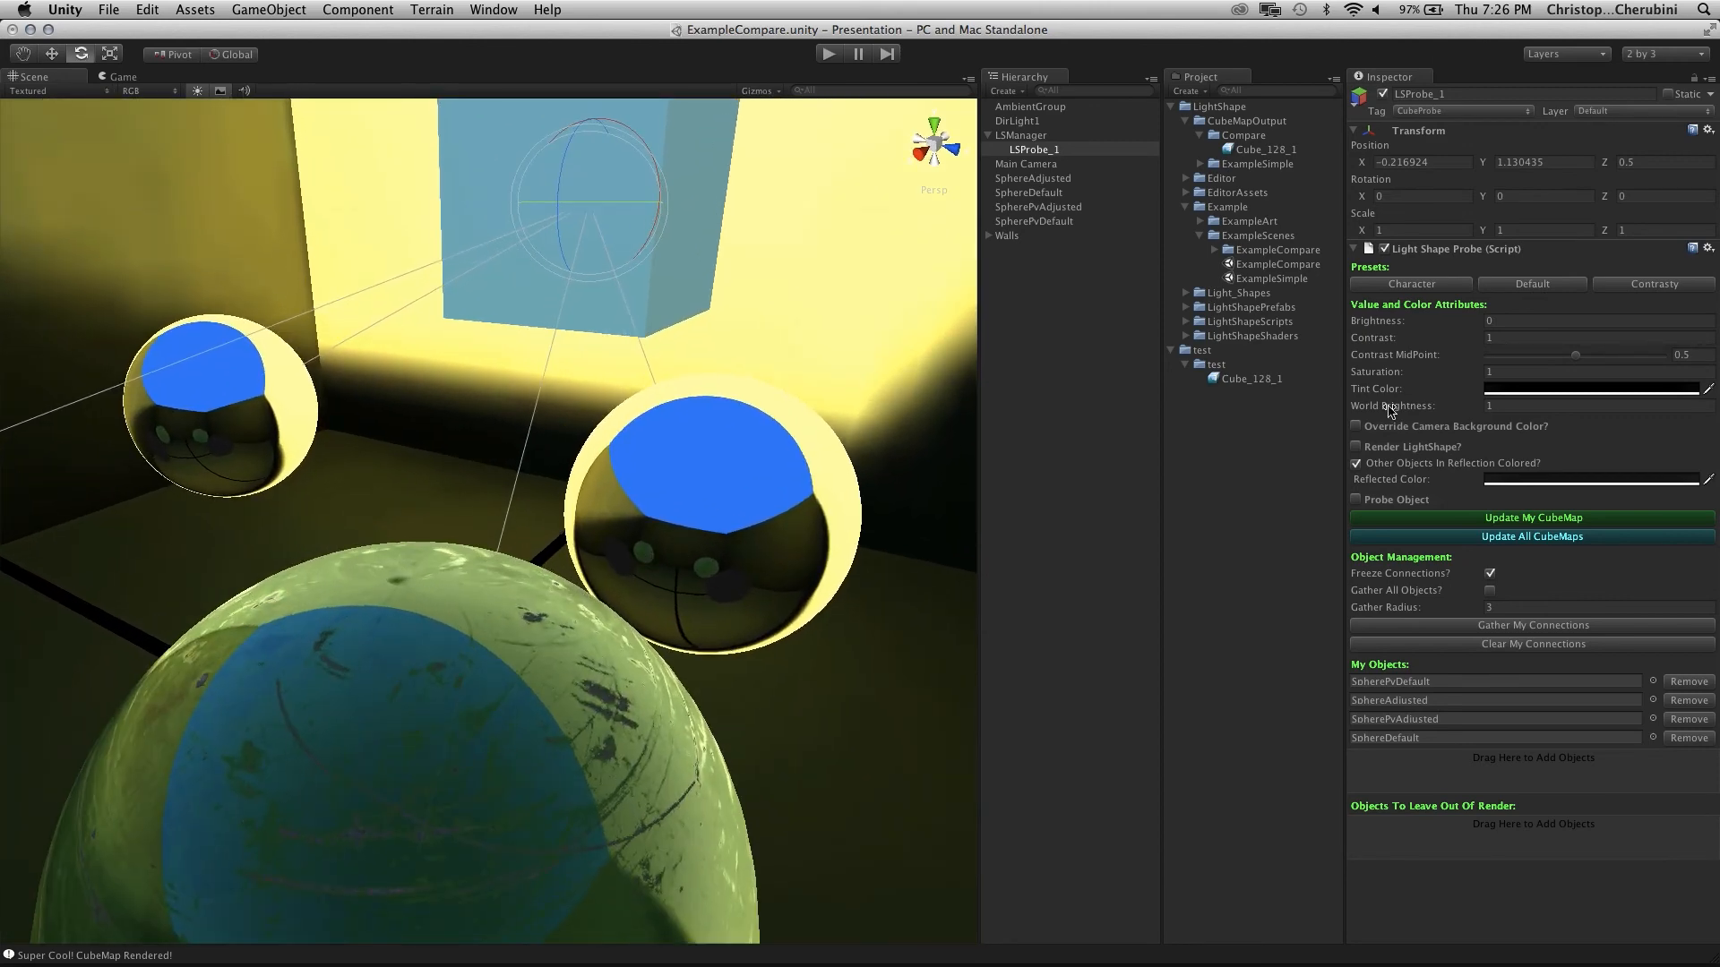
Turn off coloring of other objects in LSProbe_1's reflection, update its cubemap and inspect the spheres
left_click(1356, 464)
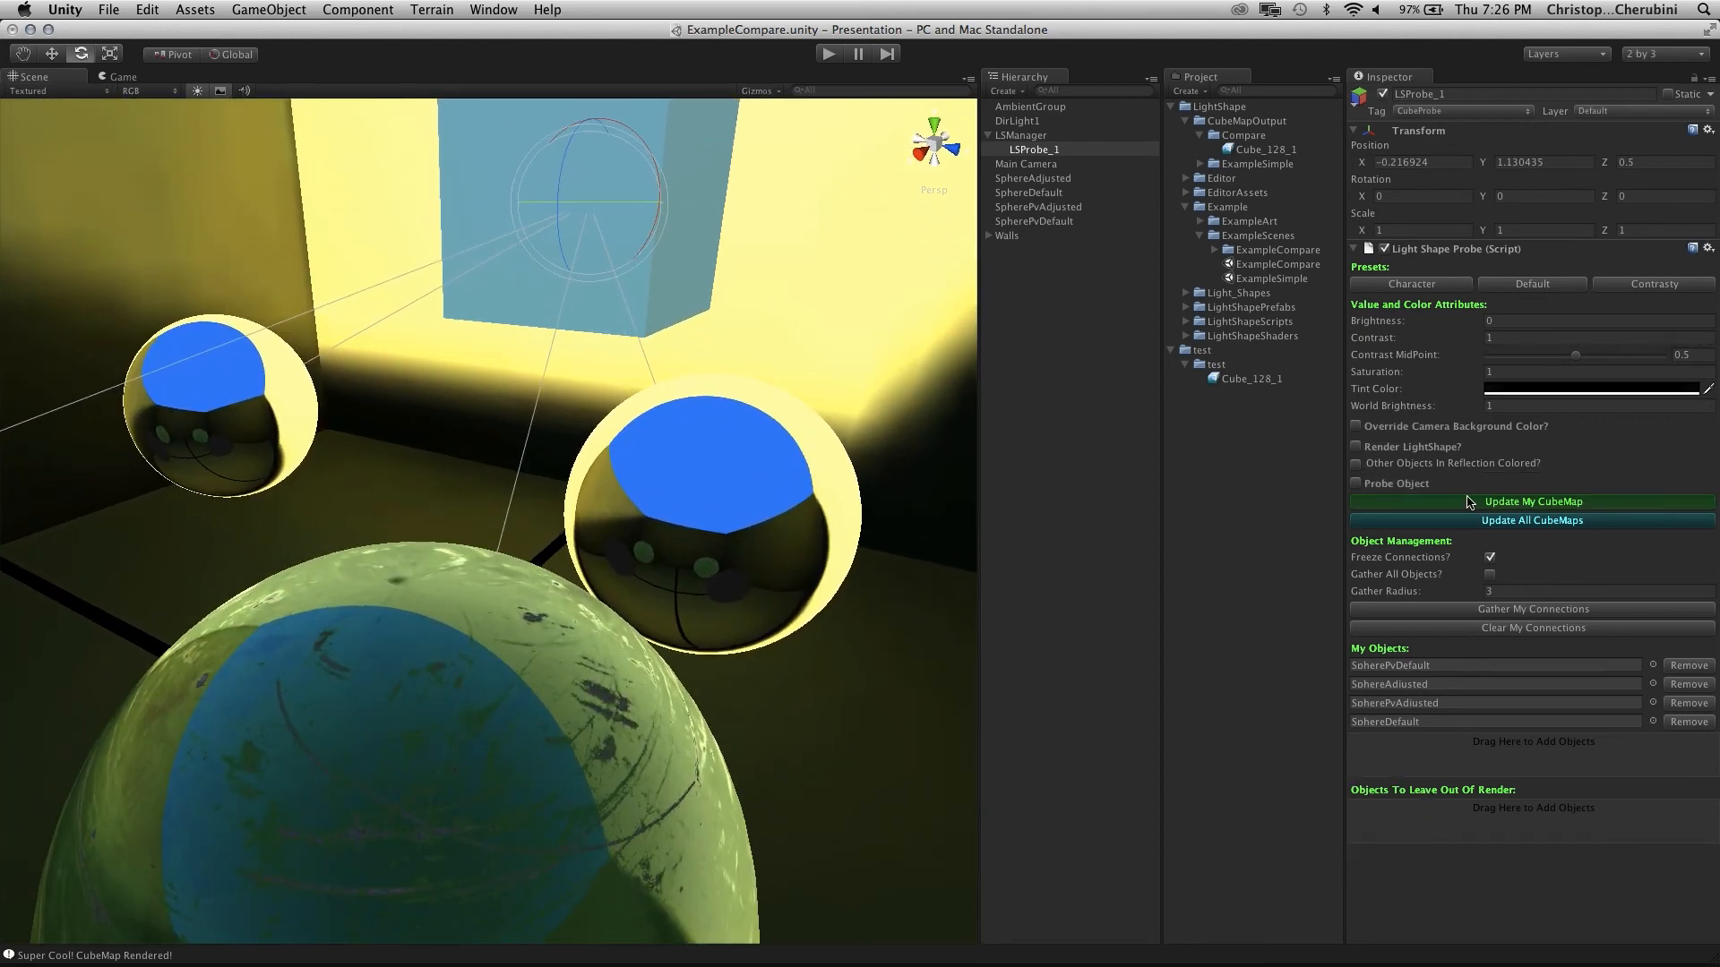
left_click(1469, 503)
left_click_drag(230, 546, 378, 566, "alt")
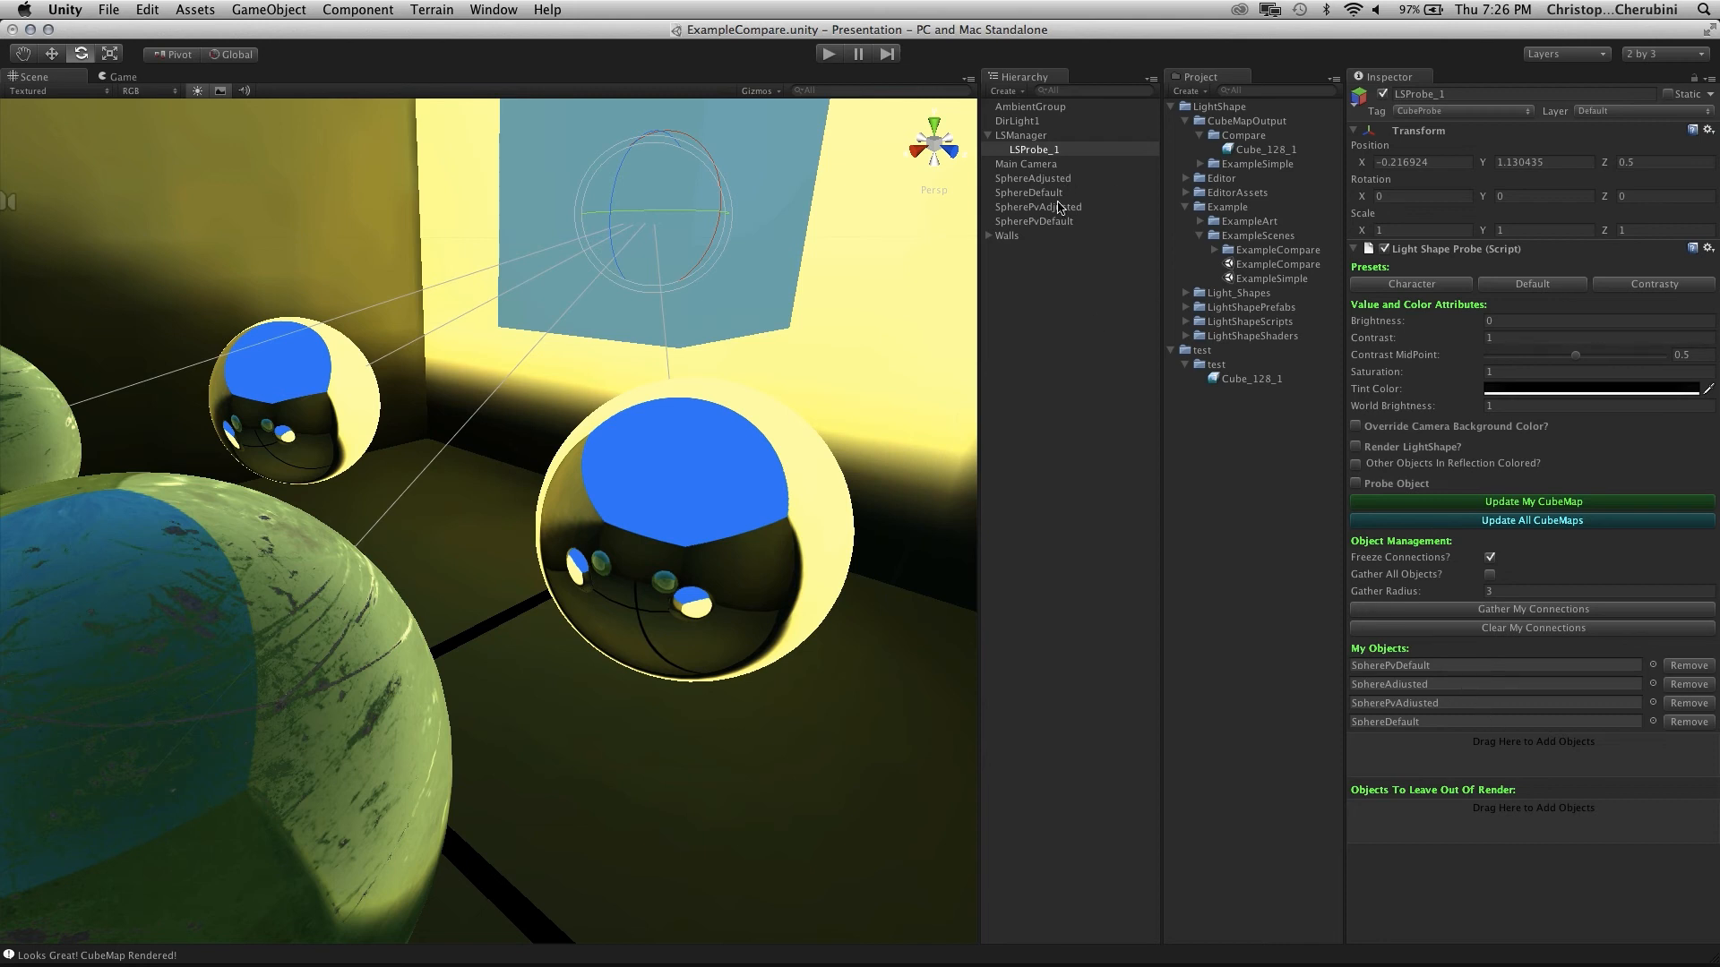
Add SpherePvAdjusted and SpherePvDefault to LSProbe_1's Objects To Leave Out Of Render list and update its cubemap
left_click_drag(1054, 209, 1533, 817)
left_click_drag(1054, 227, 1536, 833)
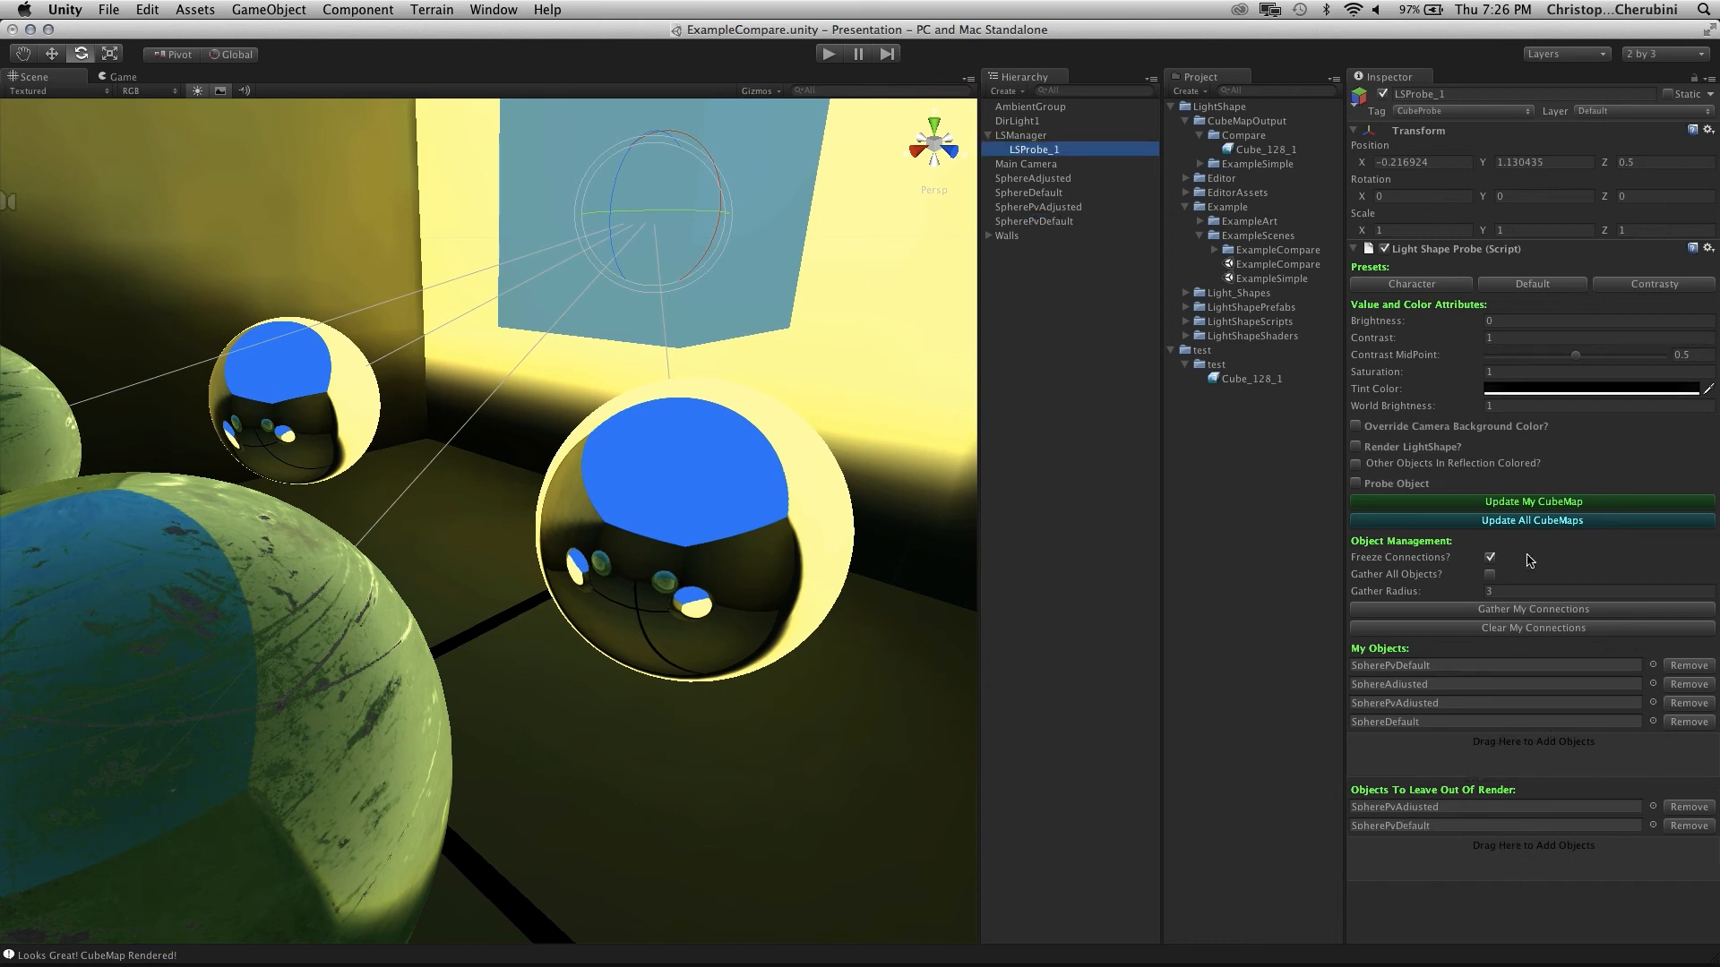
left_click(1530, 504)
left_click(1533, 505)
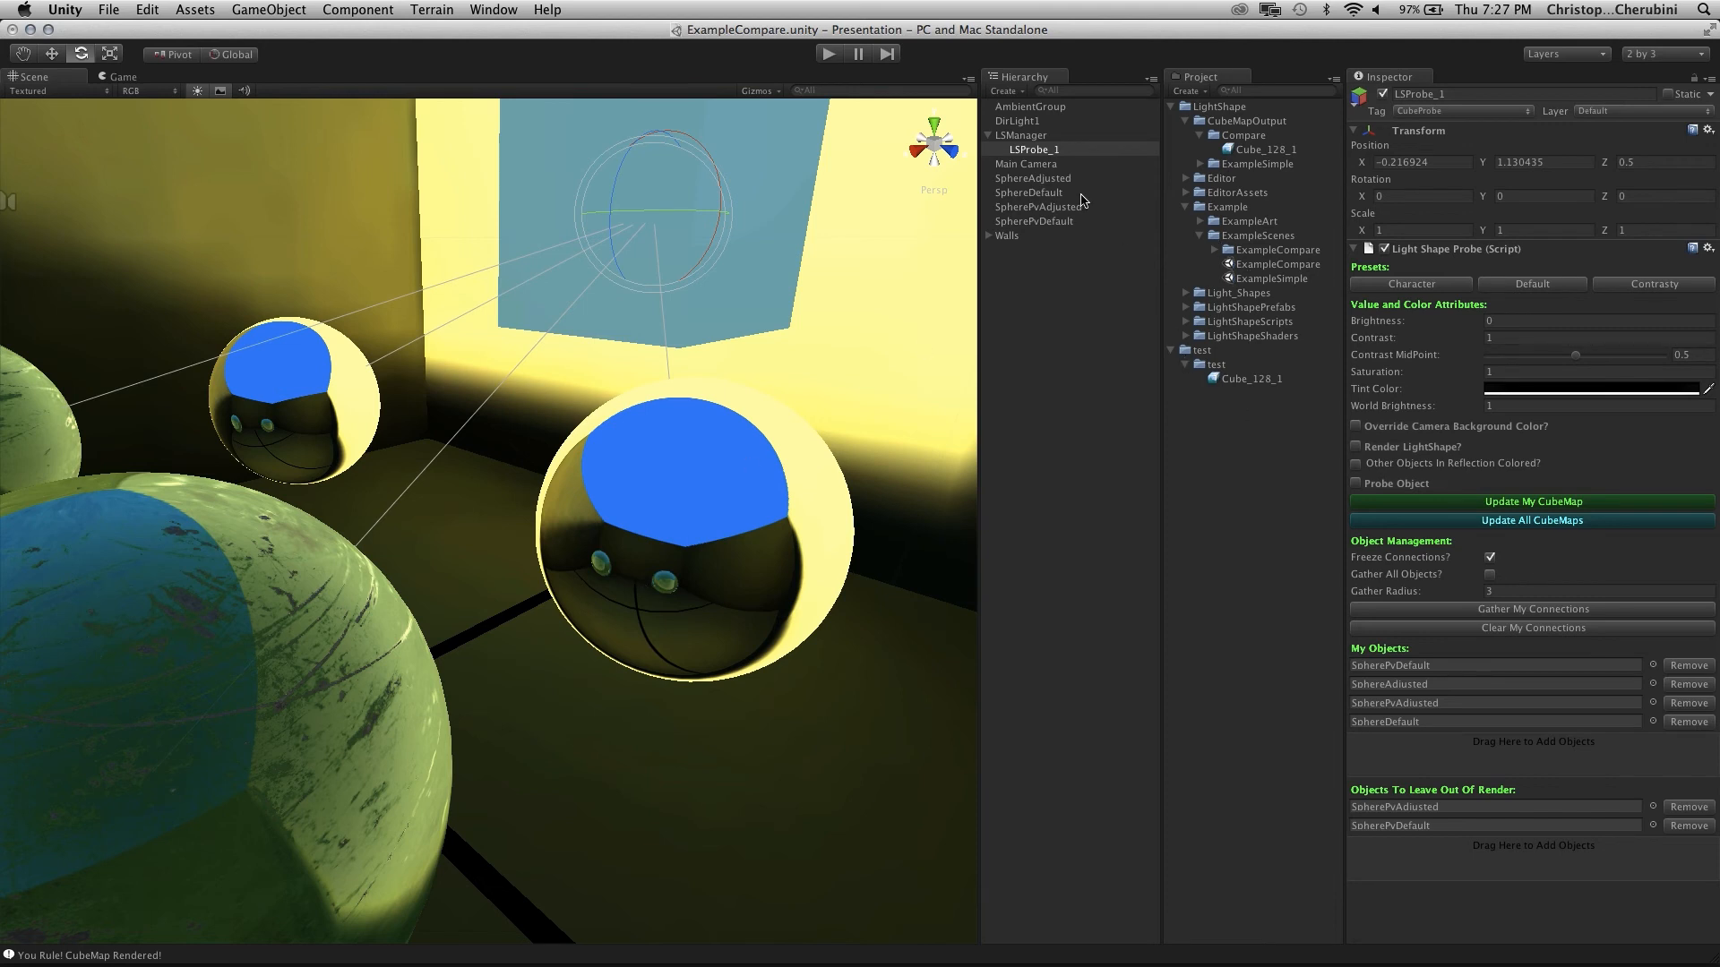
Turn on coloring of other objects in the reflection with dark red (H 0, S 255, V 110) and update LSProbe_1's cubemap
left_click(1356, 464)
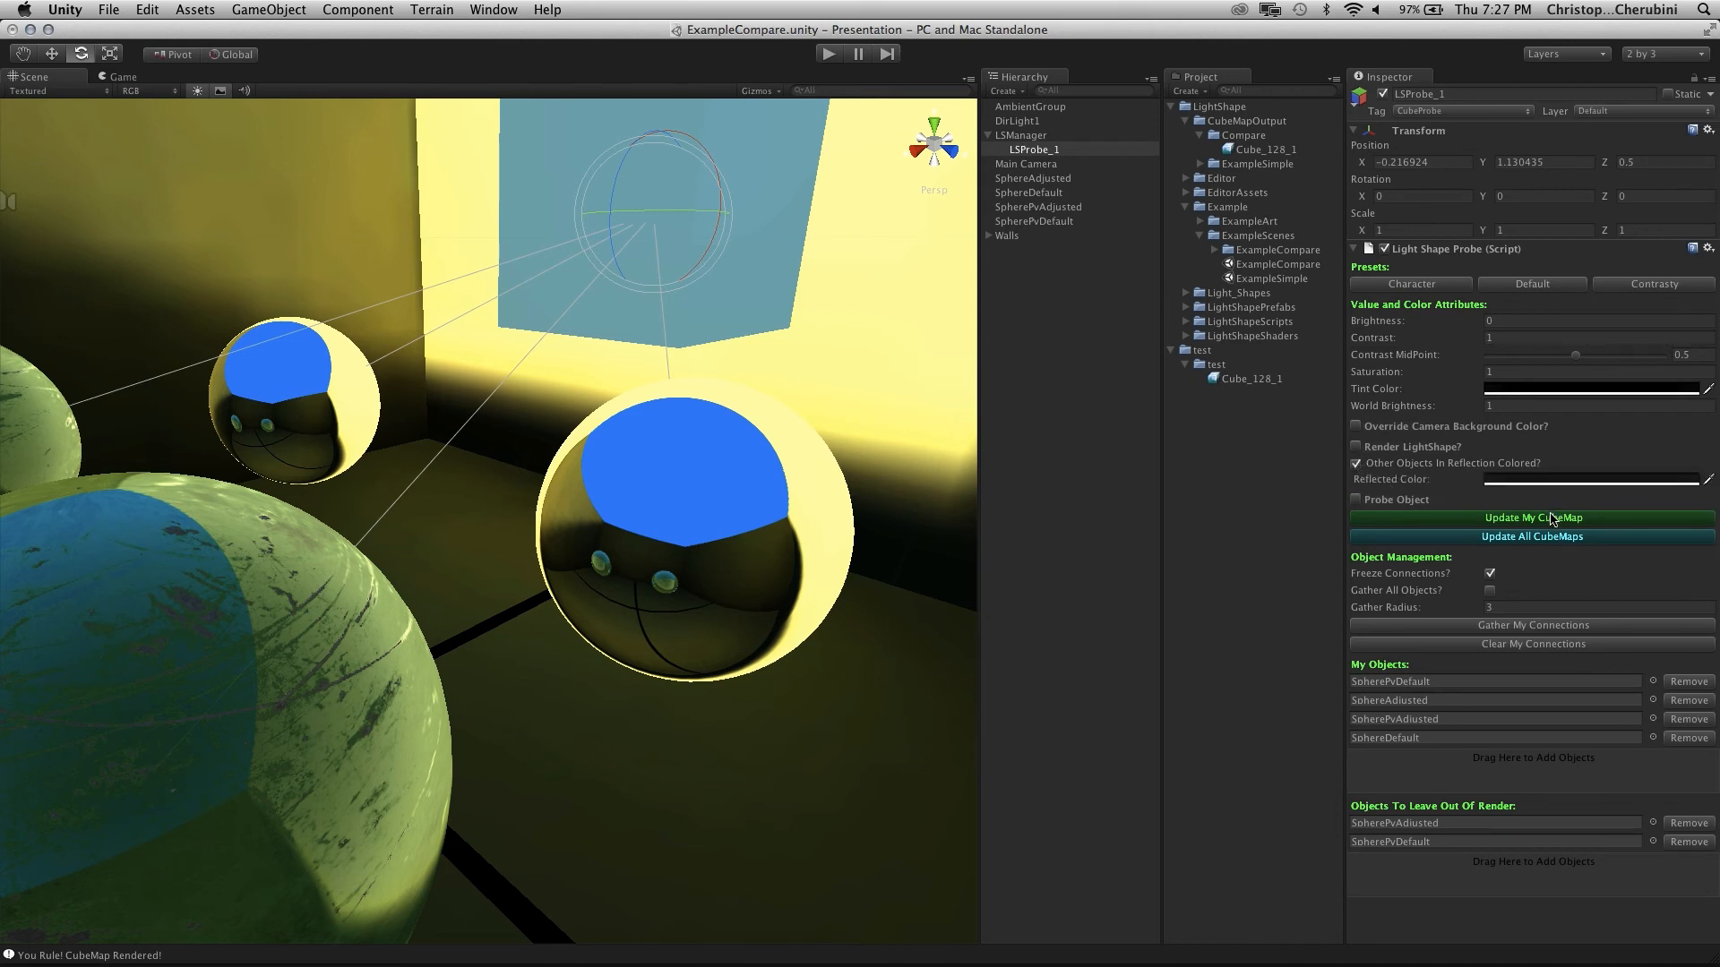
left_click(1547, 480)
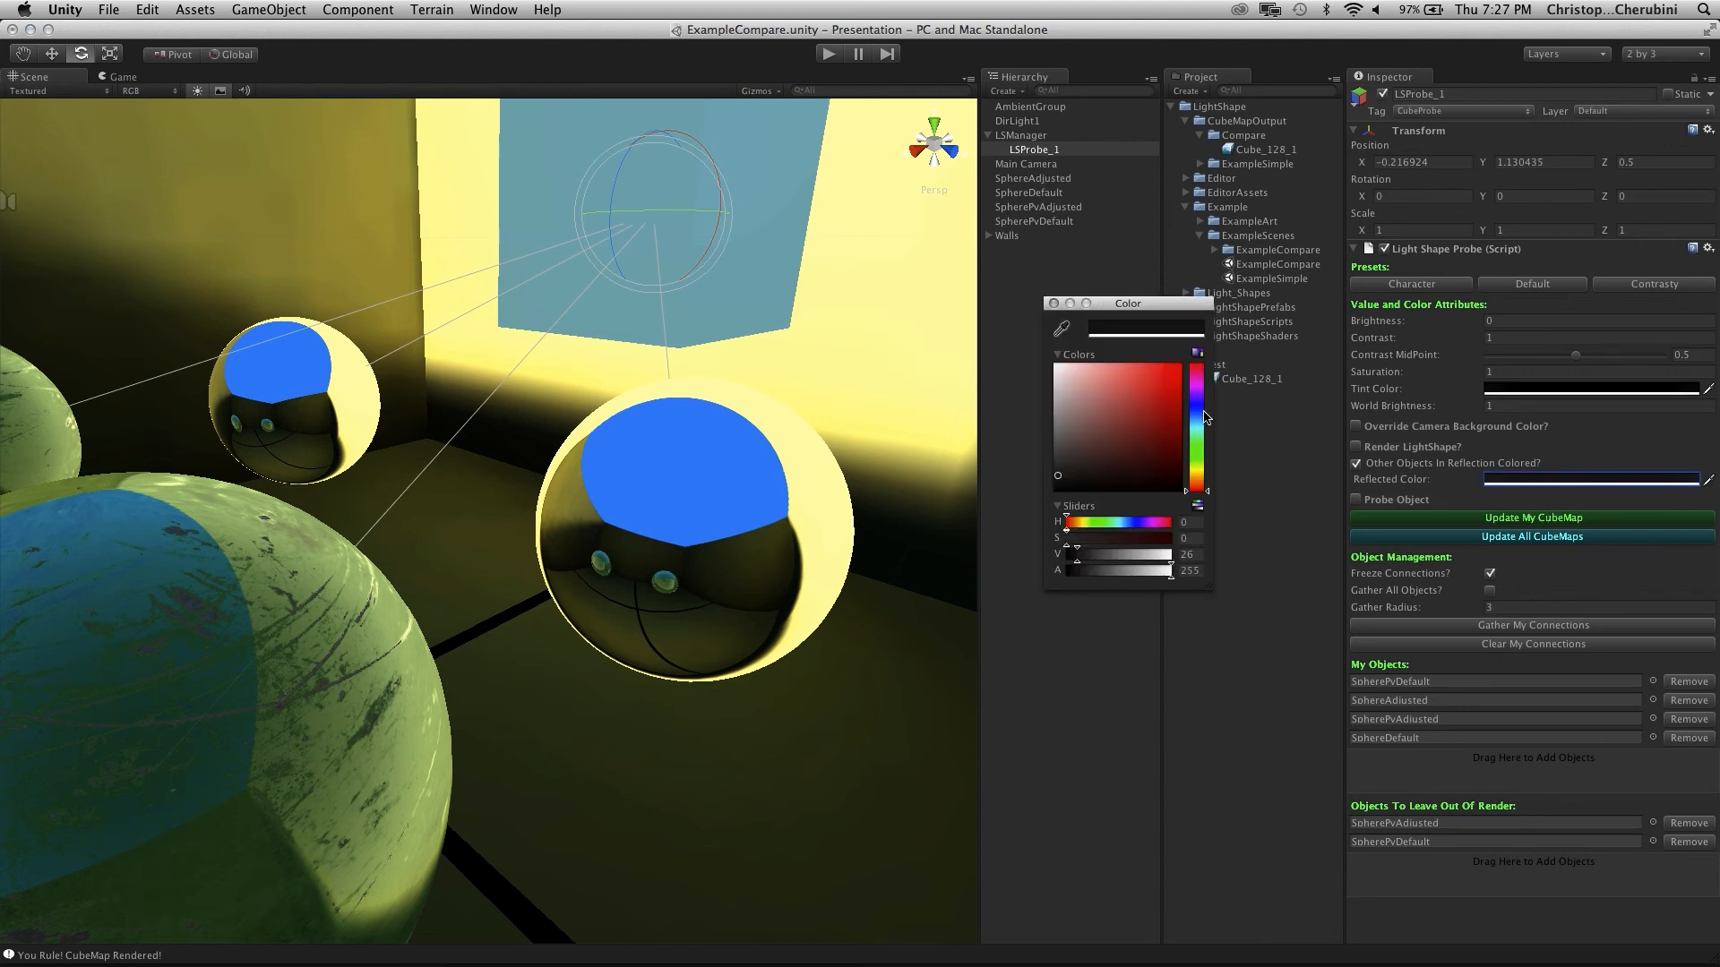
left_click(1185, 437)
left_click(1593, 518)
left_click(1552, 520)
right_click(1239, 548)
left_click(1047, 565)
left_click_drag(410, 529, 370, 511, "alt")
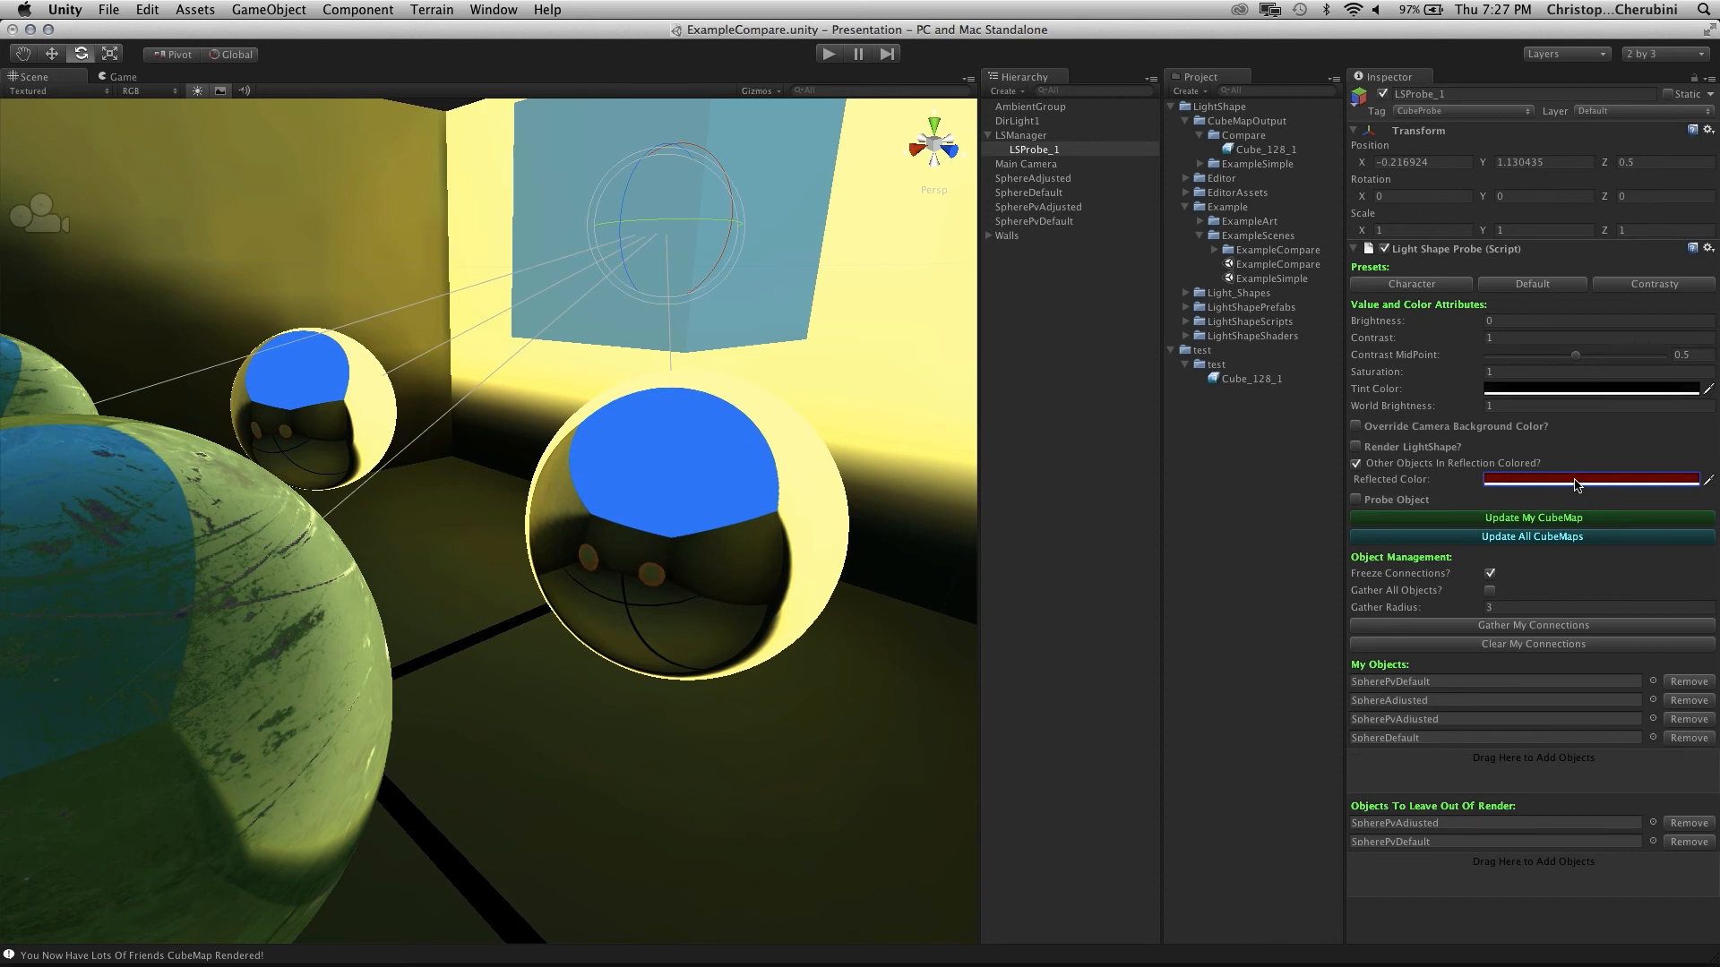
Set LSProbe_1's Reflected Color to a dark gray and update its cubemap
left_click(1534, 479)
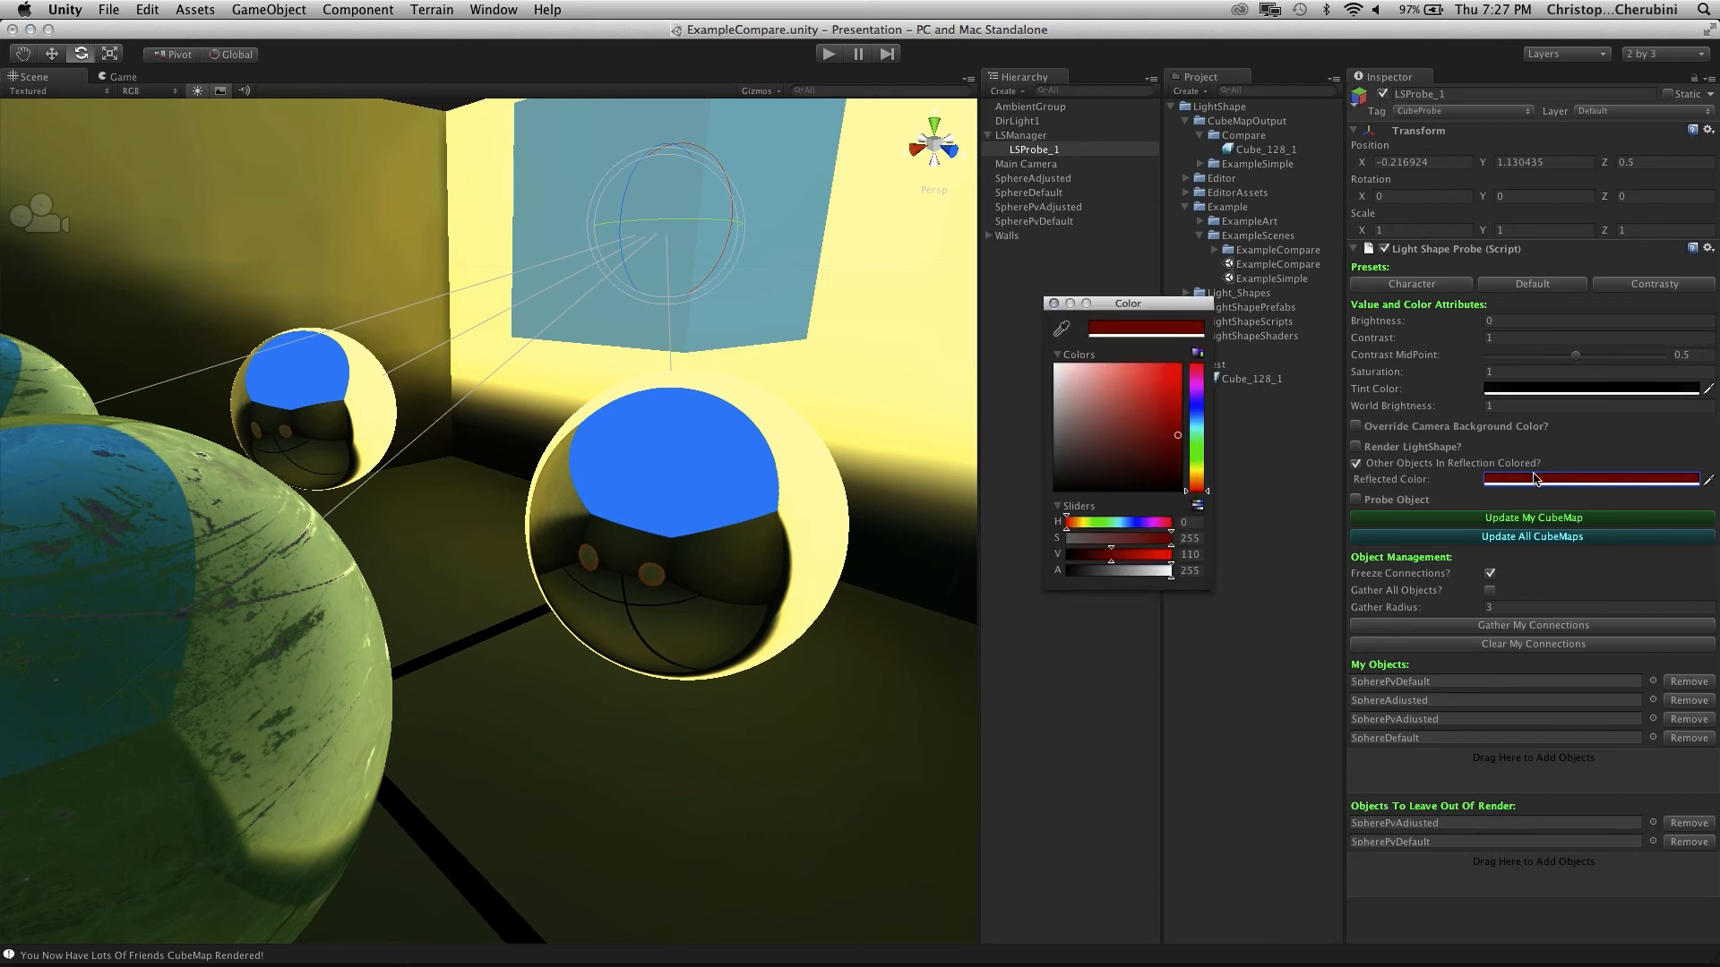
left_click(1057, 461)
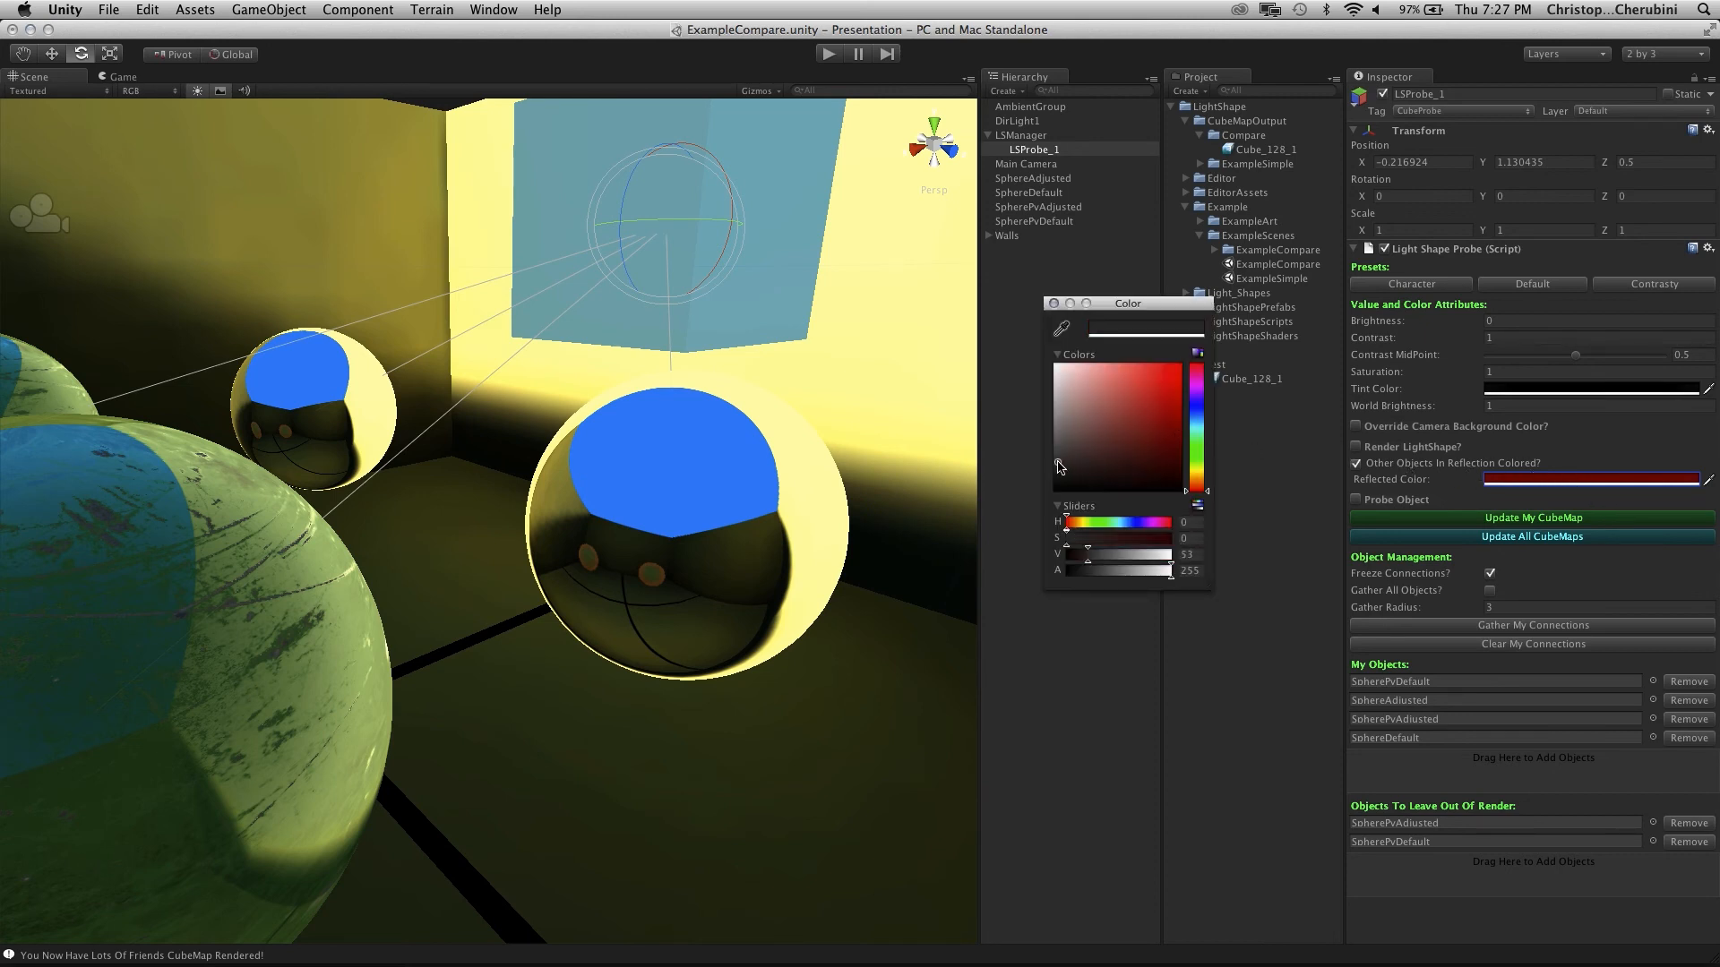
left_click(1493, 523)
Restore LSProbe_1's Default preset, update its cubemap and inspect the reflections on the spheres
left_click(1532, 285)
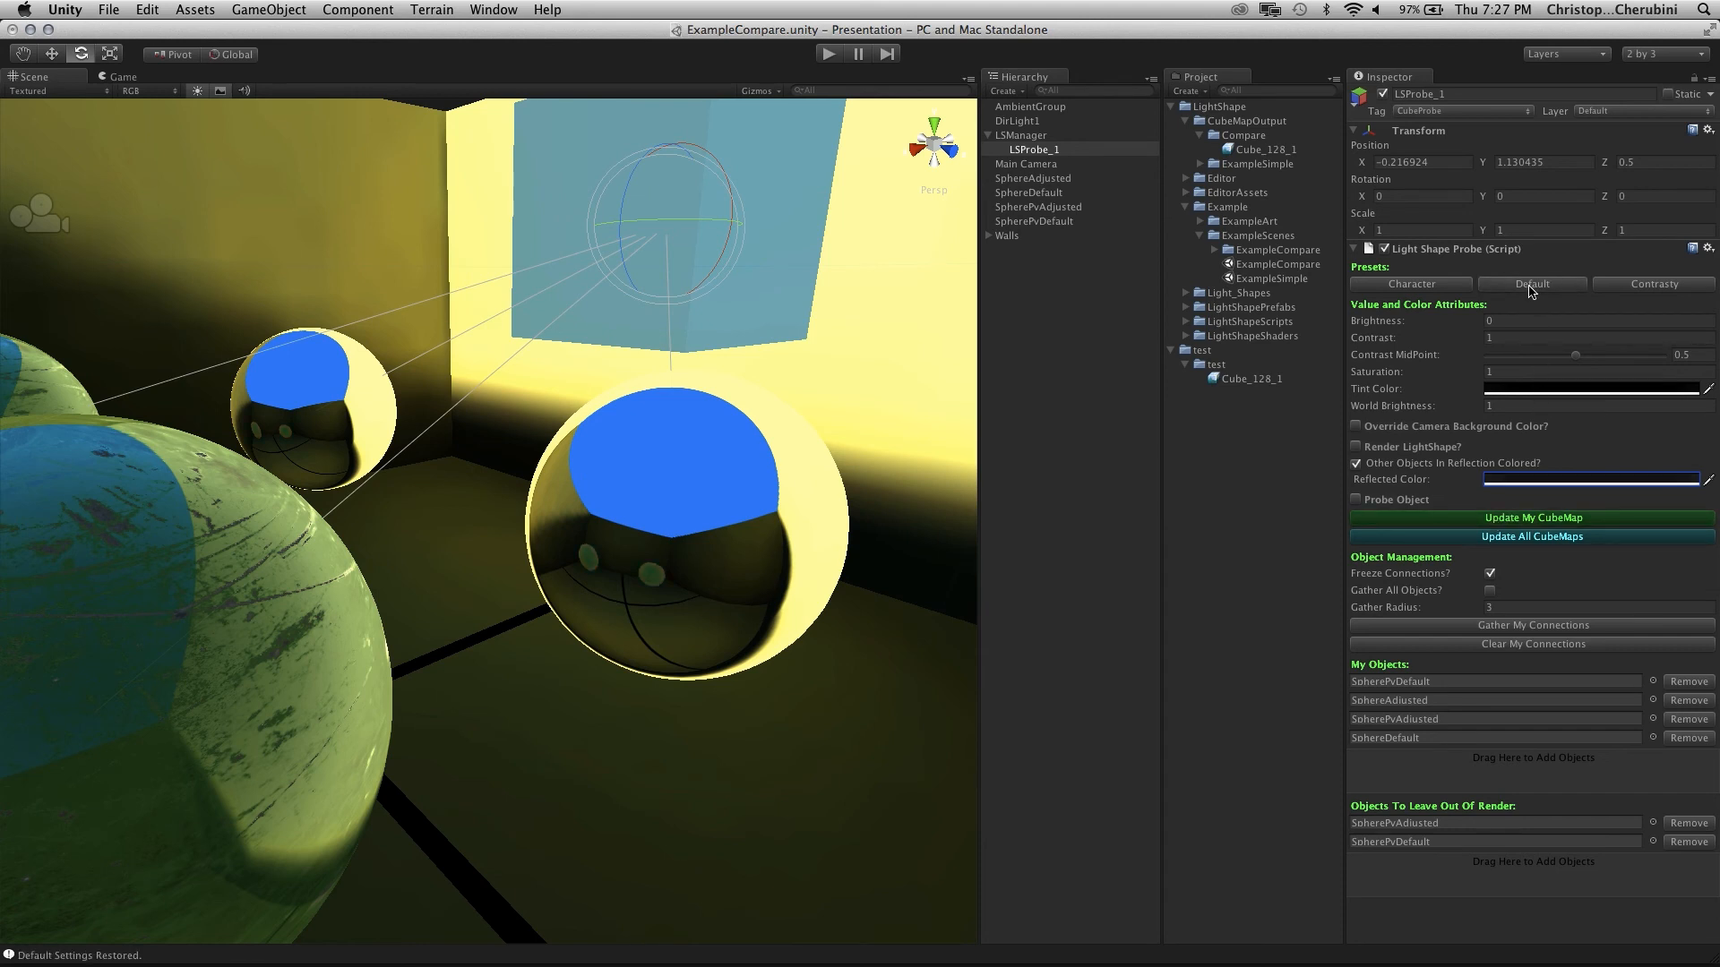
left_click(1531, 521)
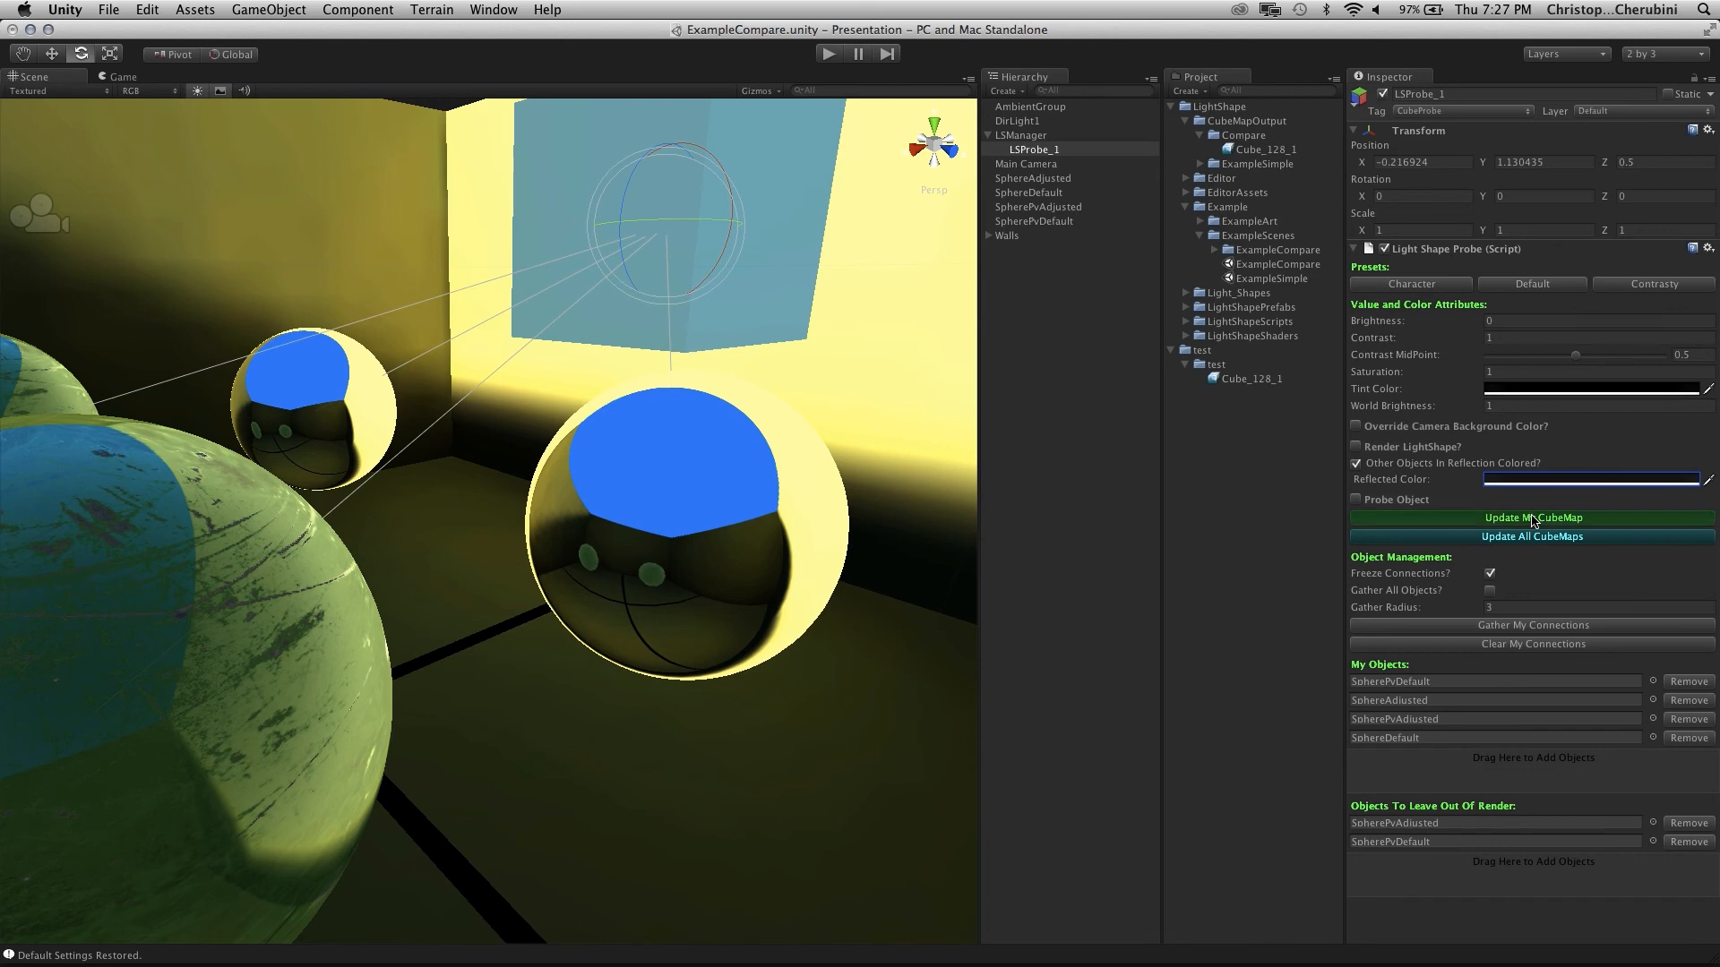
mouse_move(552, 534)
left_mouse_down("alt")
mouse_move(400, 488)
mouse_move(492, 491)
mouse_move(460, 558)
mouse_move(537, 537)
left_mouse_up("alt")
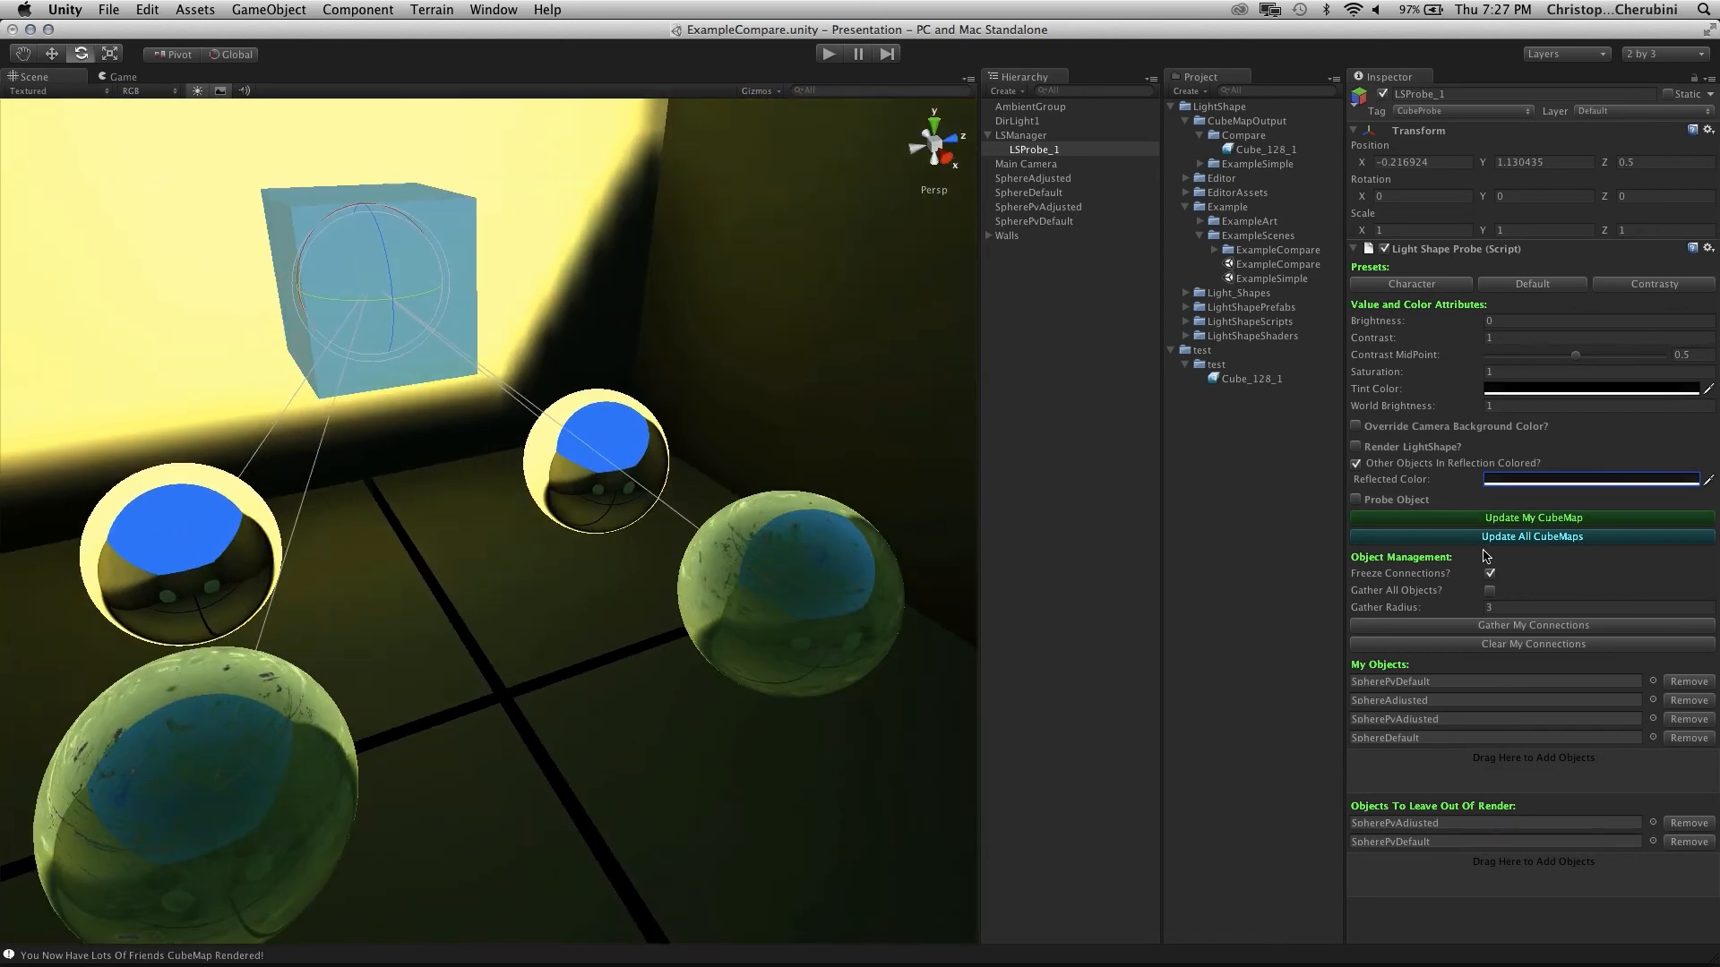
left_click_drag(615, 601, 694, 595, "alt")
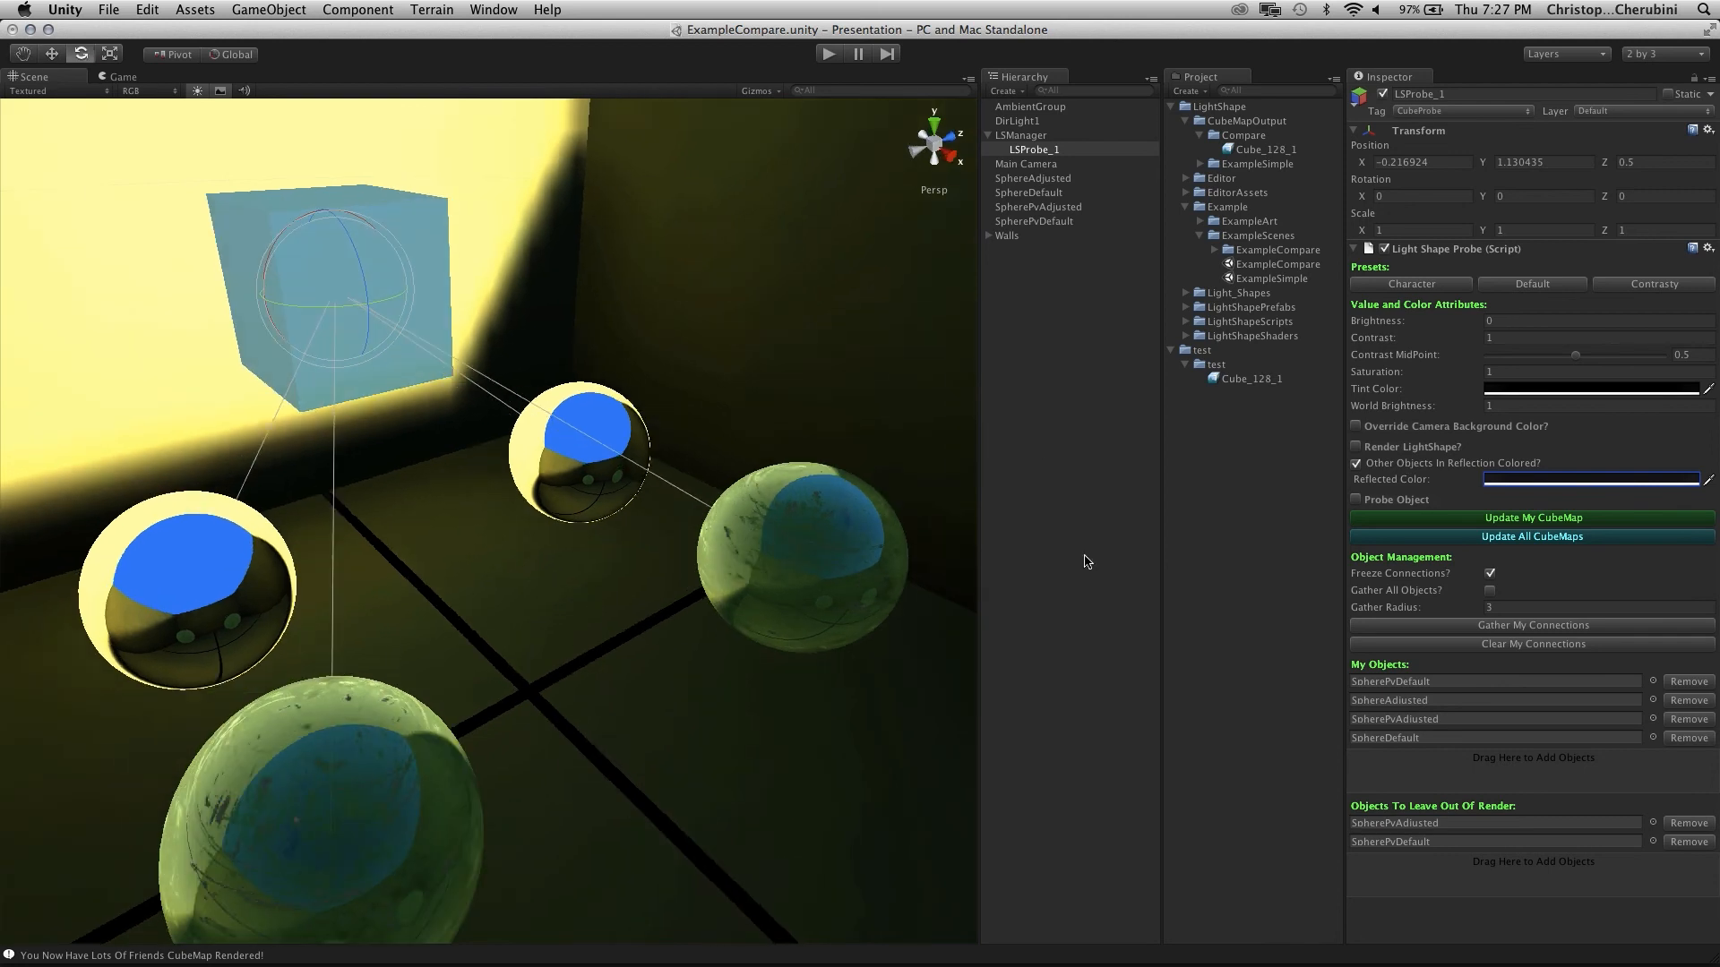
Show LSProbe_1's Probe Object options and set its Gather Radius to 0.92
left_click(1356, 500)
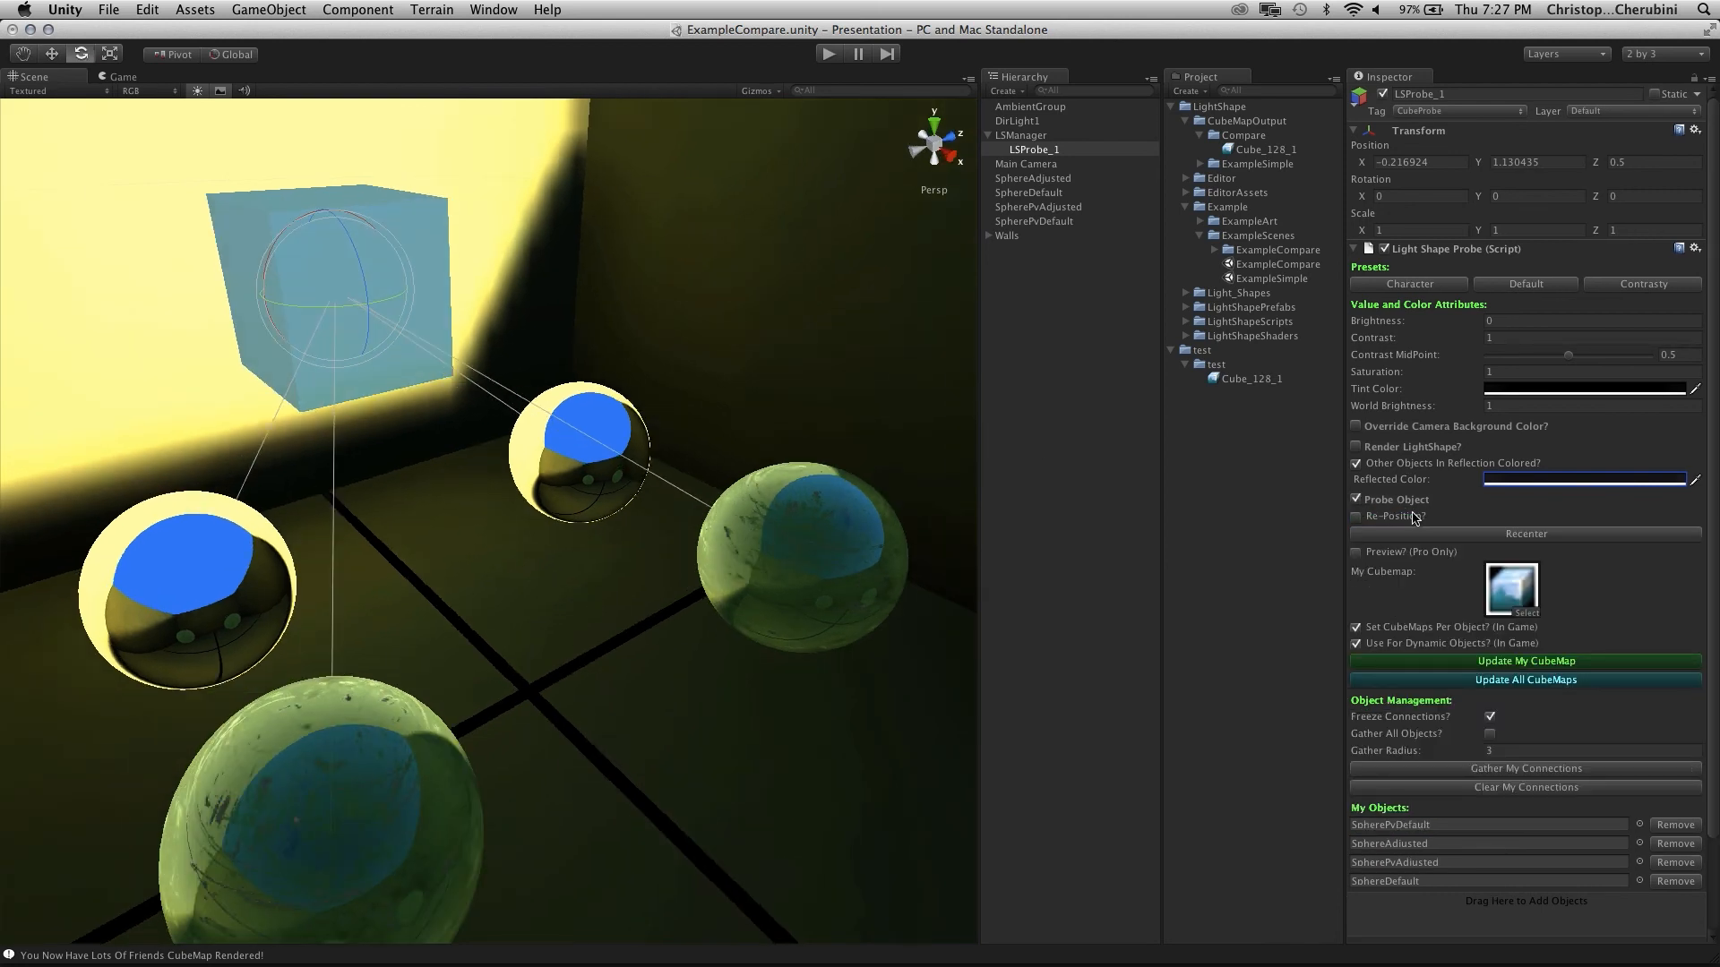
scroll(694, 410, "down", 5)
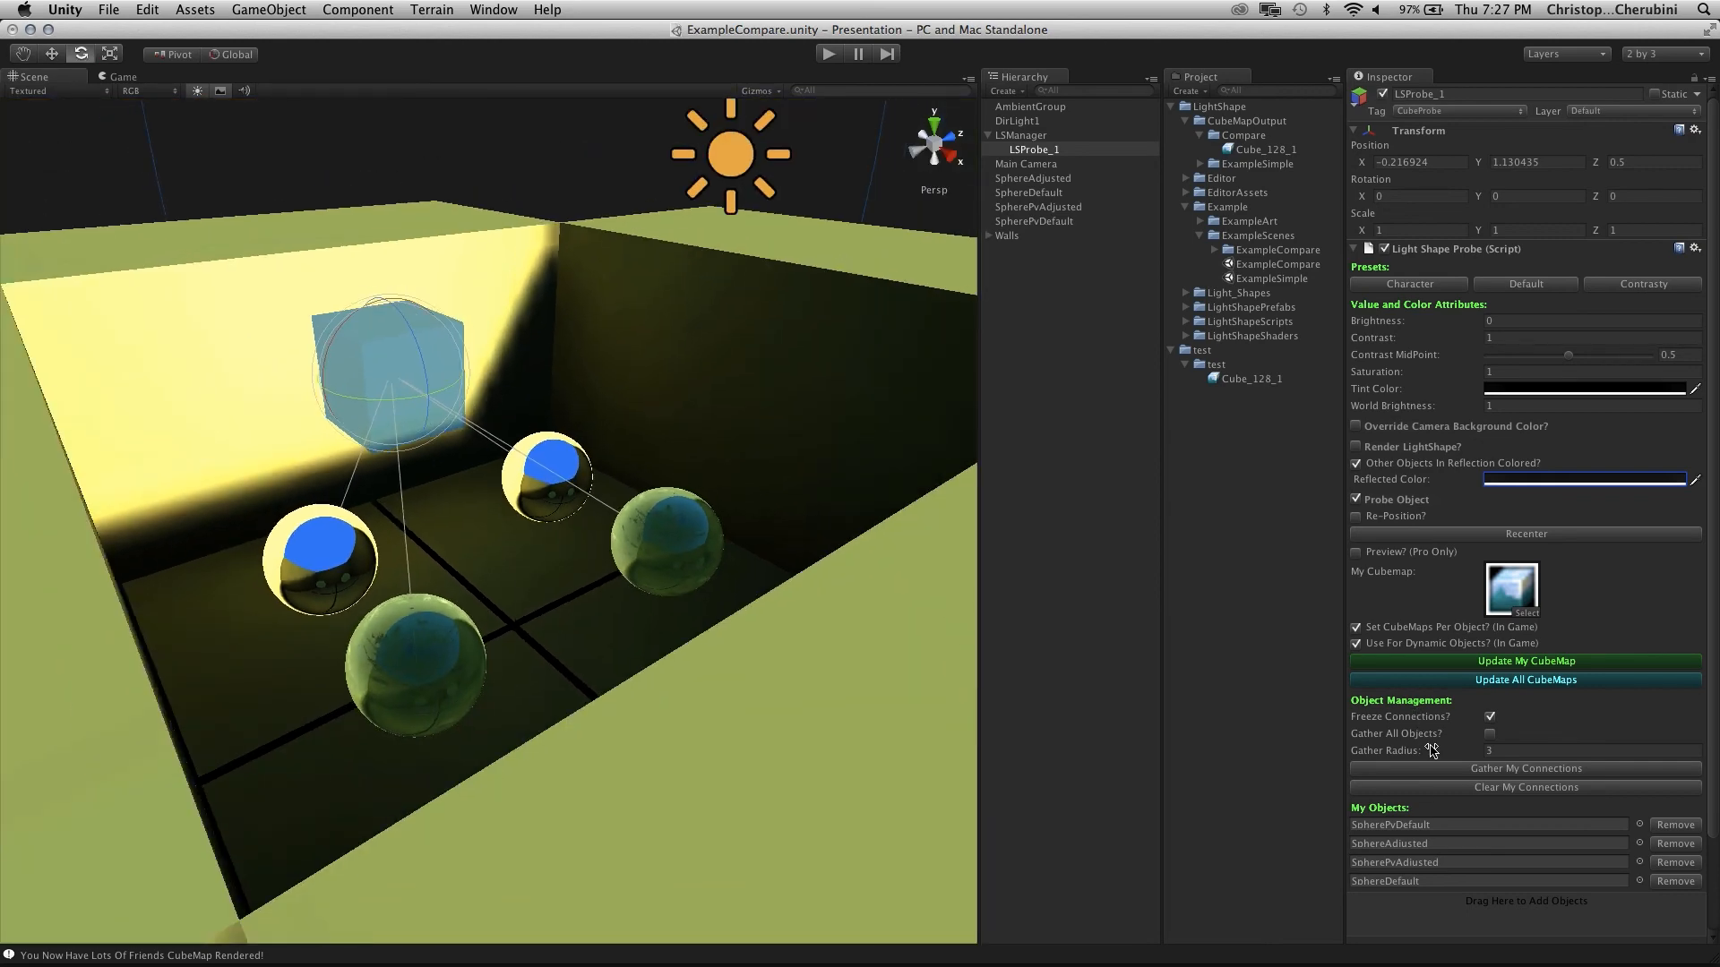
left_click_drag(1434, 752, 1345, 757)
left_click_drag(386, 459, 714, 627, "alt")
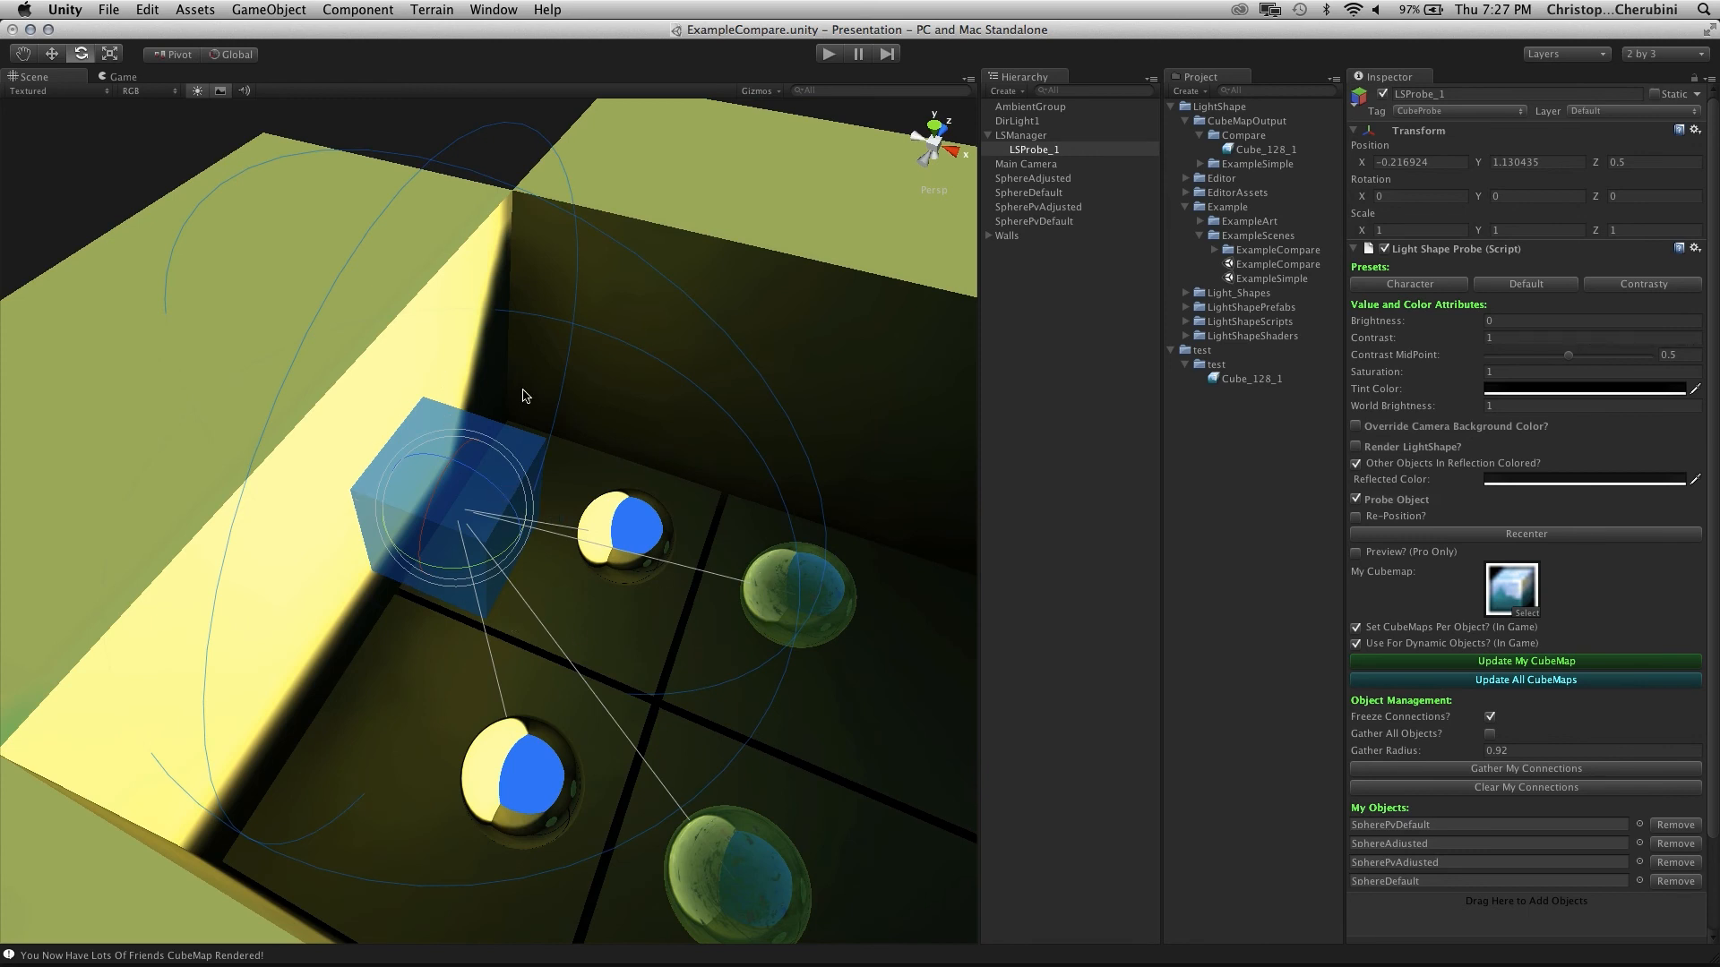
Move LSProbe_1 along the X axis to a position of about 0.57, between the four spheres
left_click_drag(526, 394, 636, 558, "alt")
scroll(531, 558, "down", 2)
key("w")
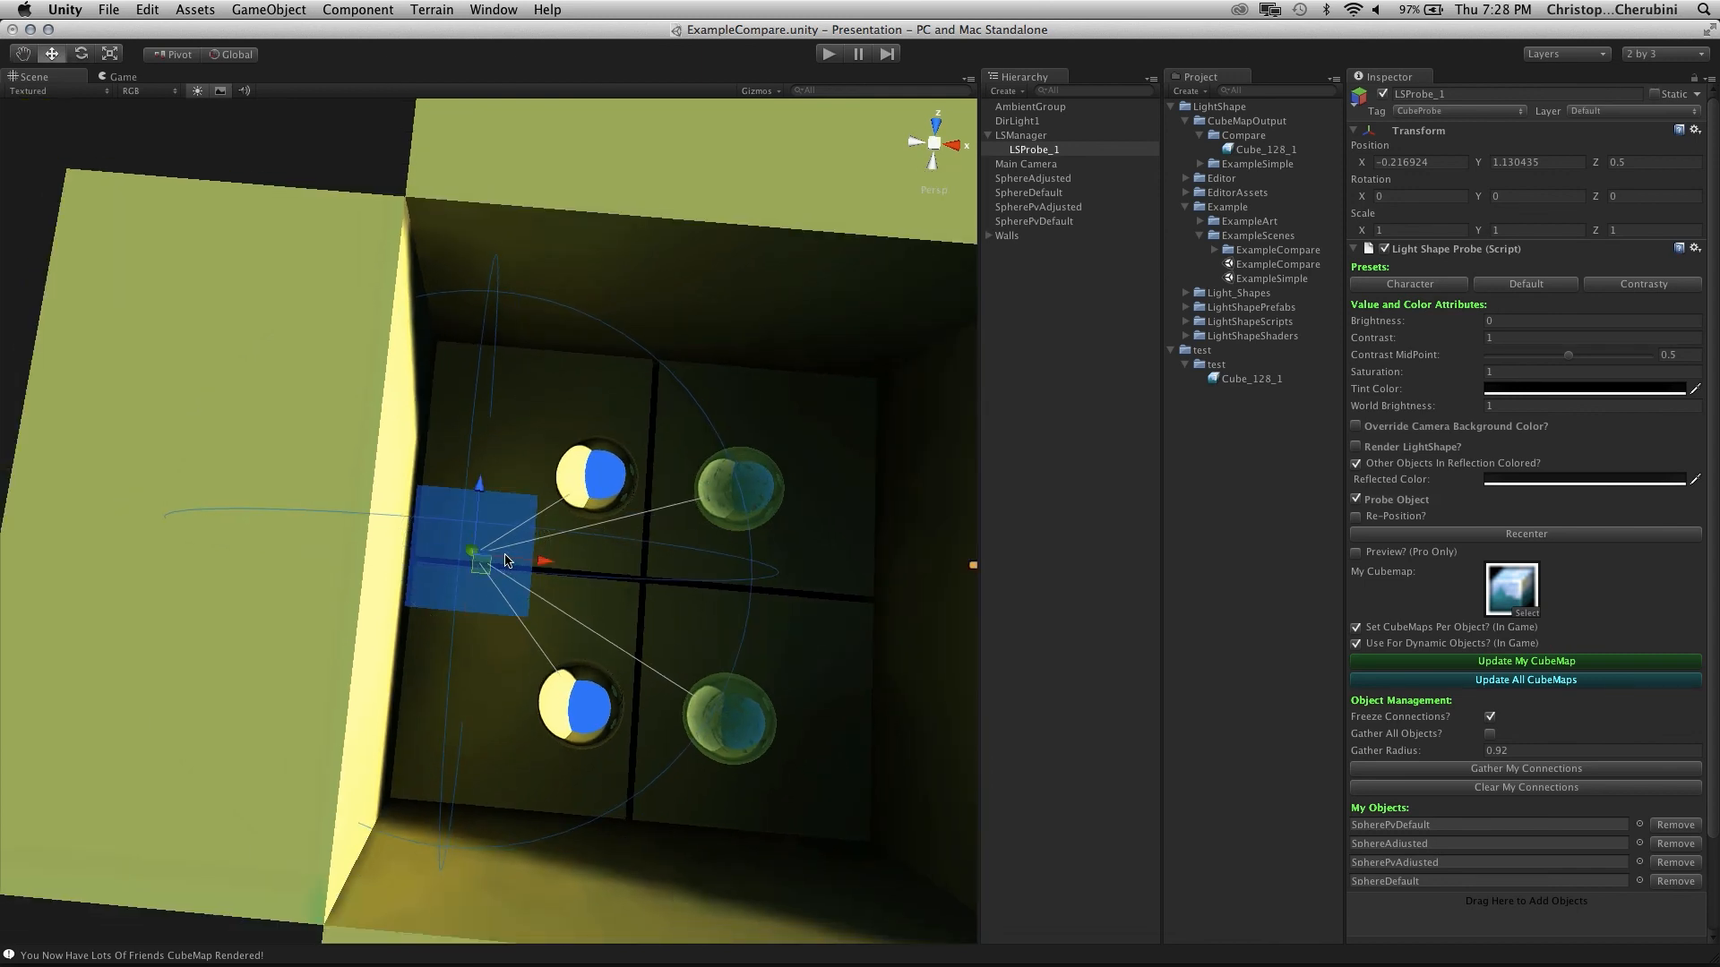
left_click_drag(538, 567, 739, 585)
left_click_drag(792, 645, 664, 606, "alt")
left_click_drag(564, 520, 740, 653)
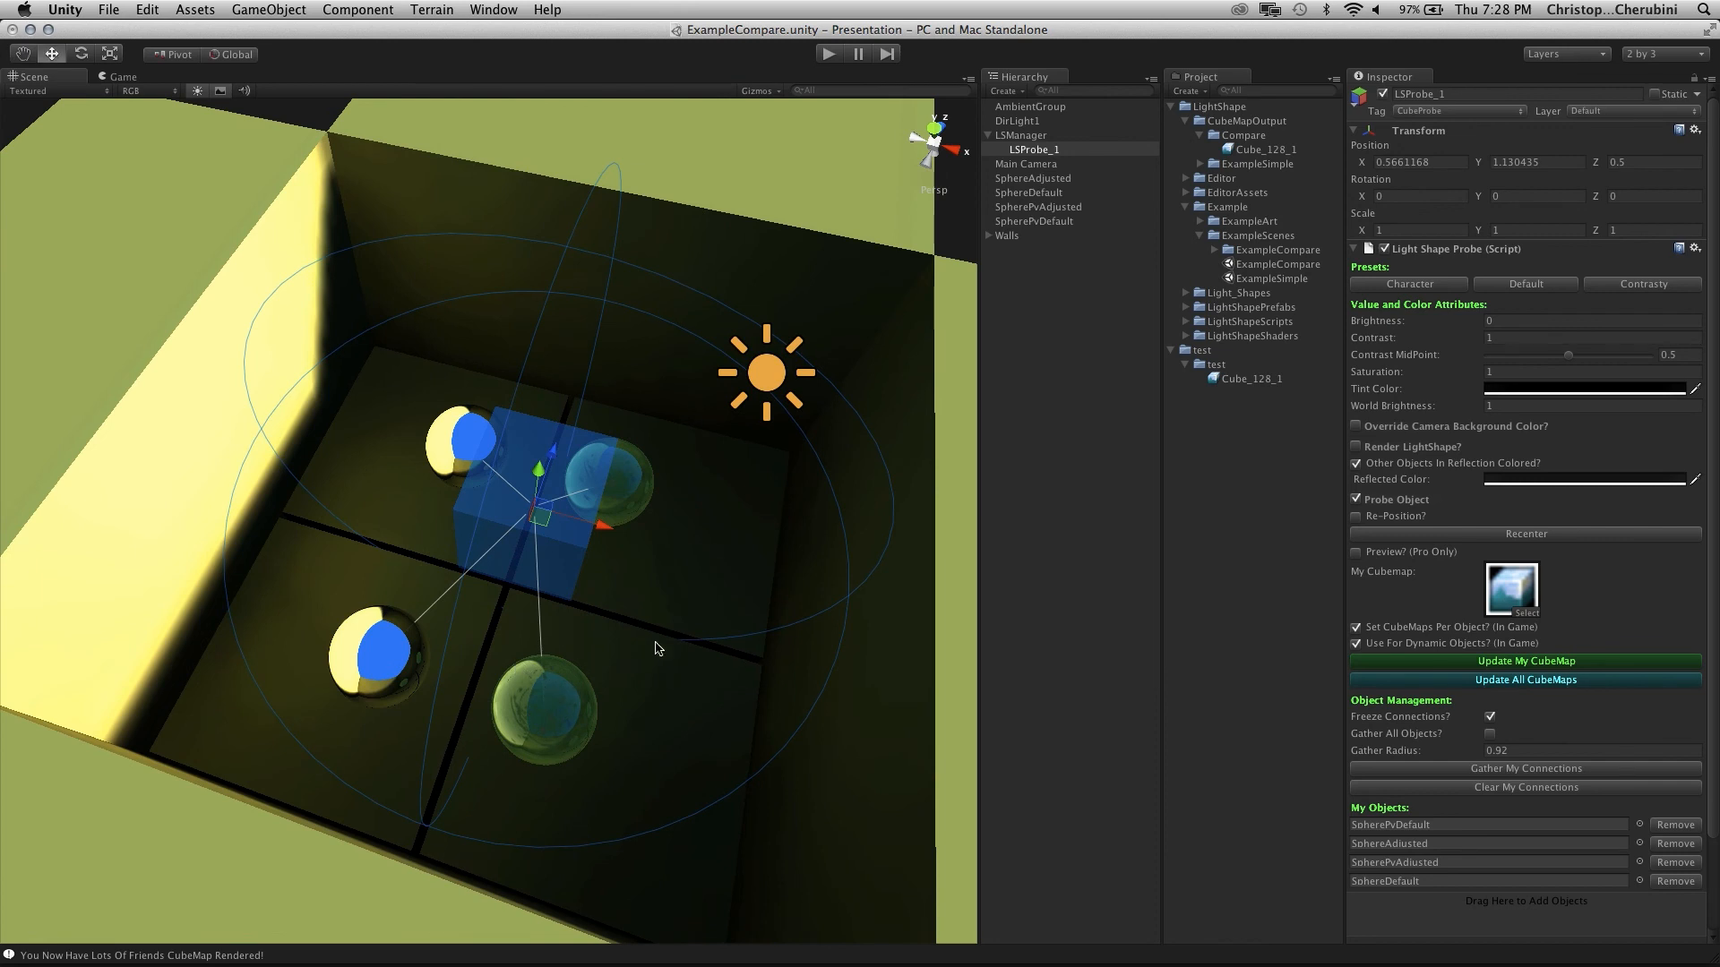
Set LSProbe_1's Gather Radius to 0.97, update its cubemap and inspect the reflections
left_click_drag(1431, 755, 1434, 755)
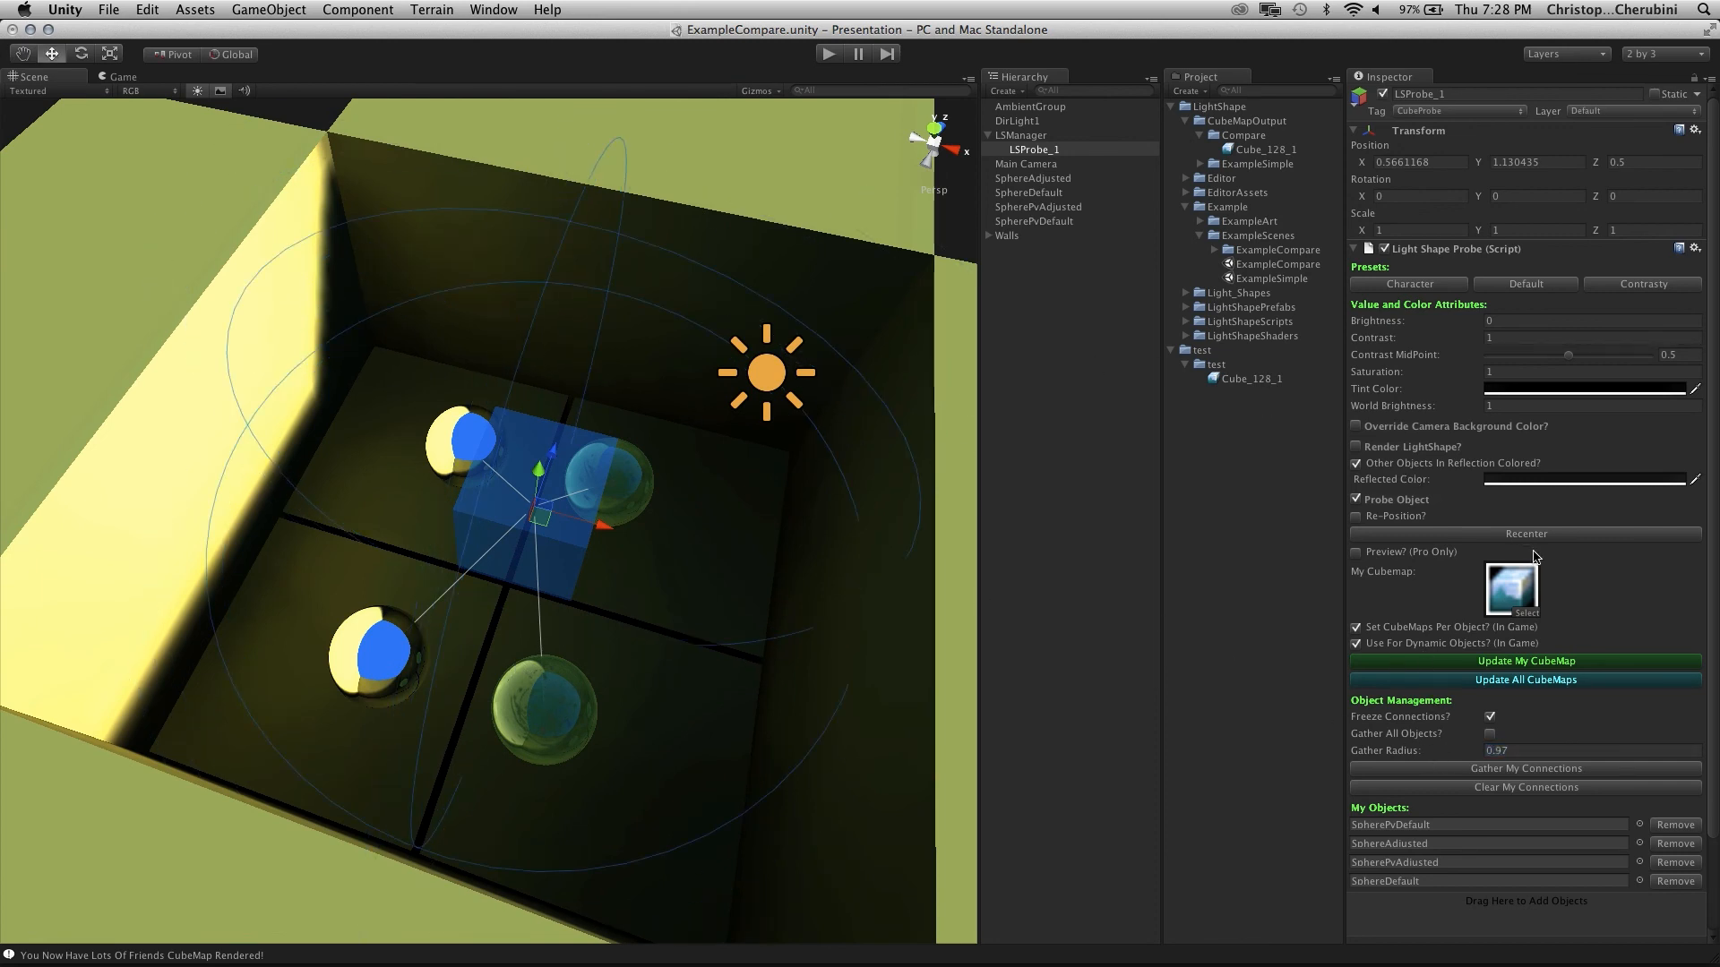
left_click(1561, 667)
left_click_drag(613, 566, 547, 564, "alt")
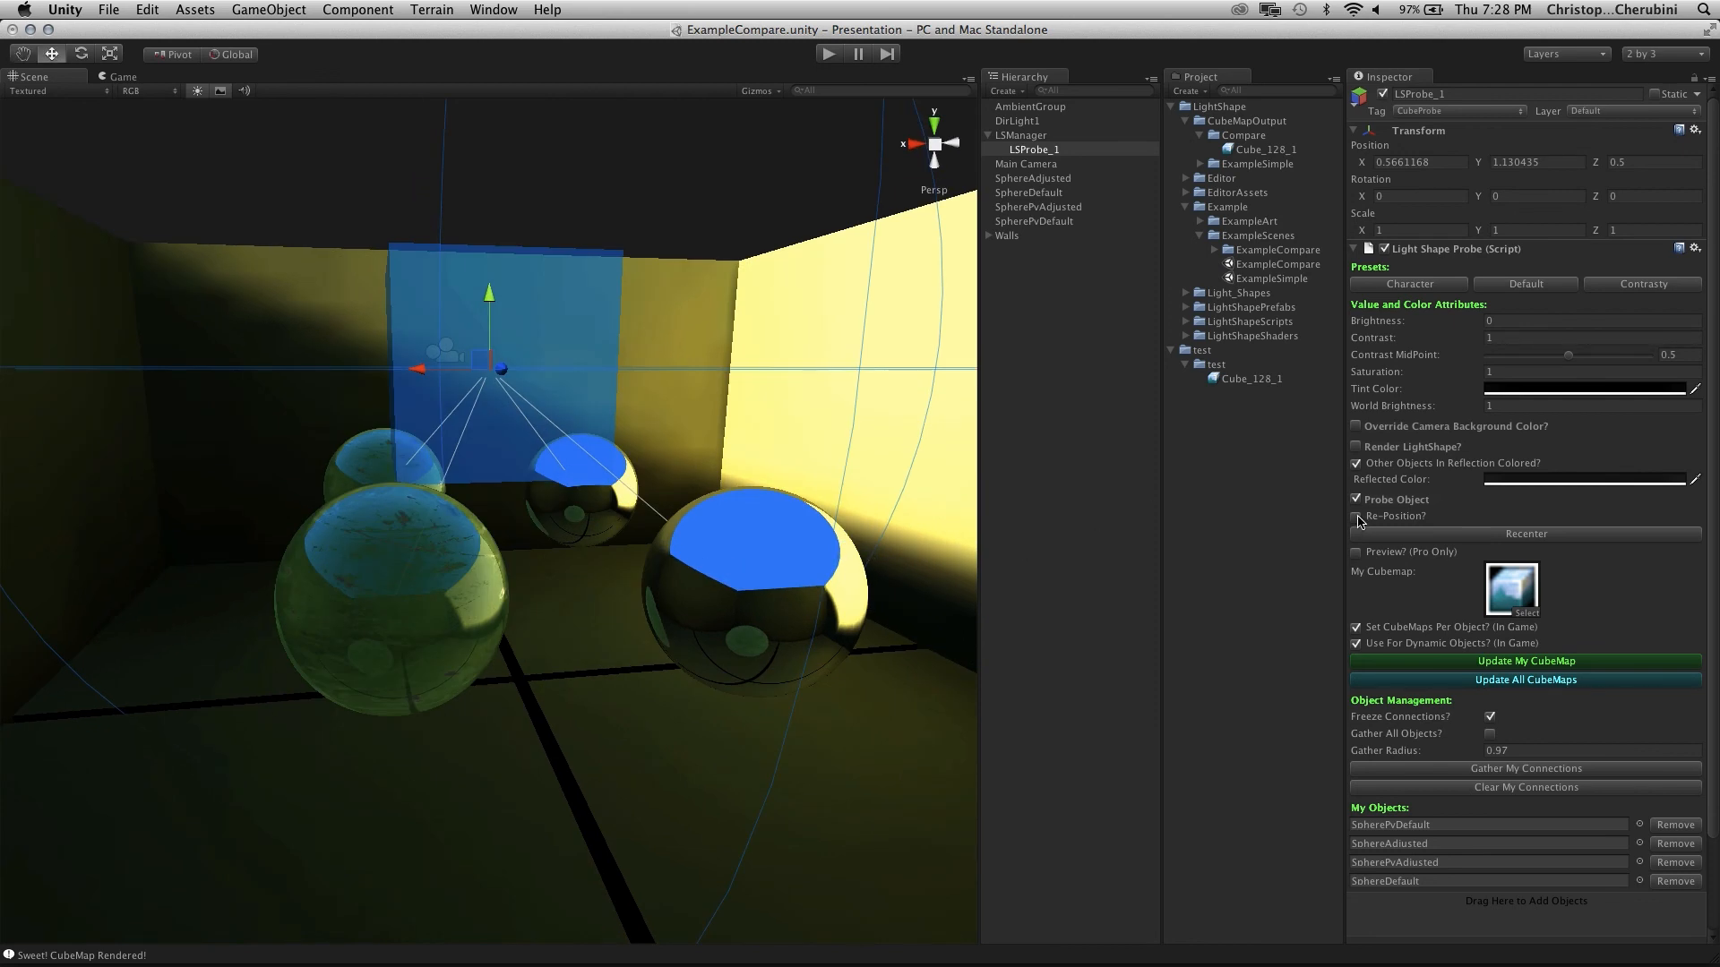
Re-position LSProbe_1's probe object along X toward the dark wall beside the green spheres, turn off Re-Position and update the cubemap
left_click(1356, 517)
left_click_drag(412, 372, 431, 609, "alt")
left_click_drag(489, 492, 498, 548, "alt")
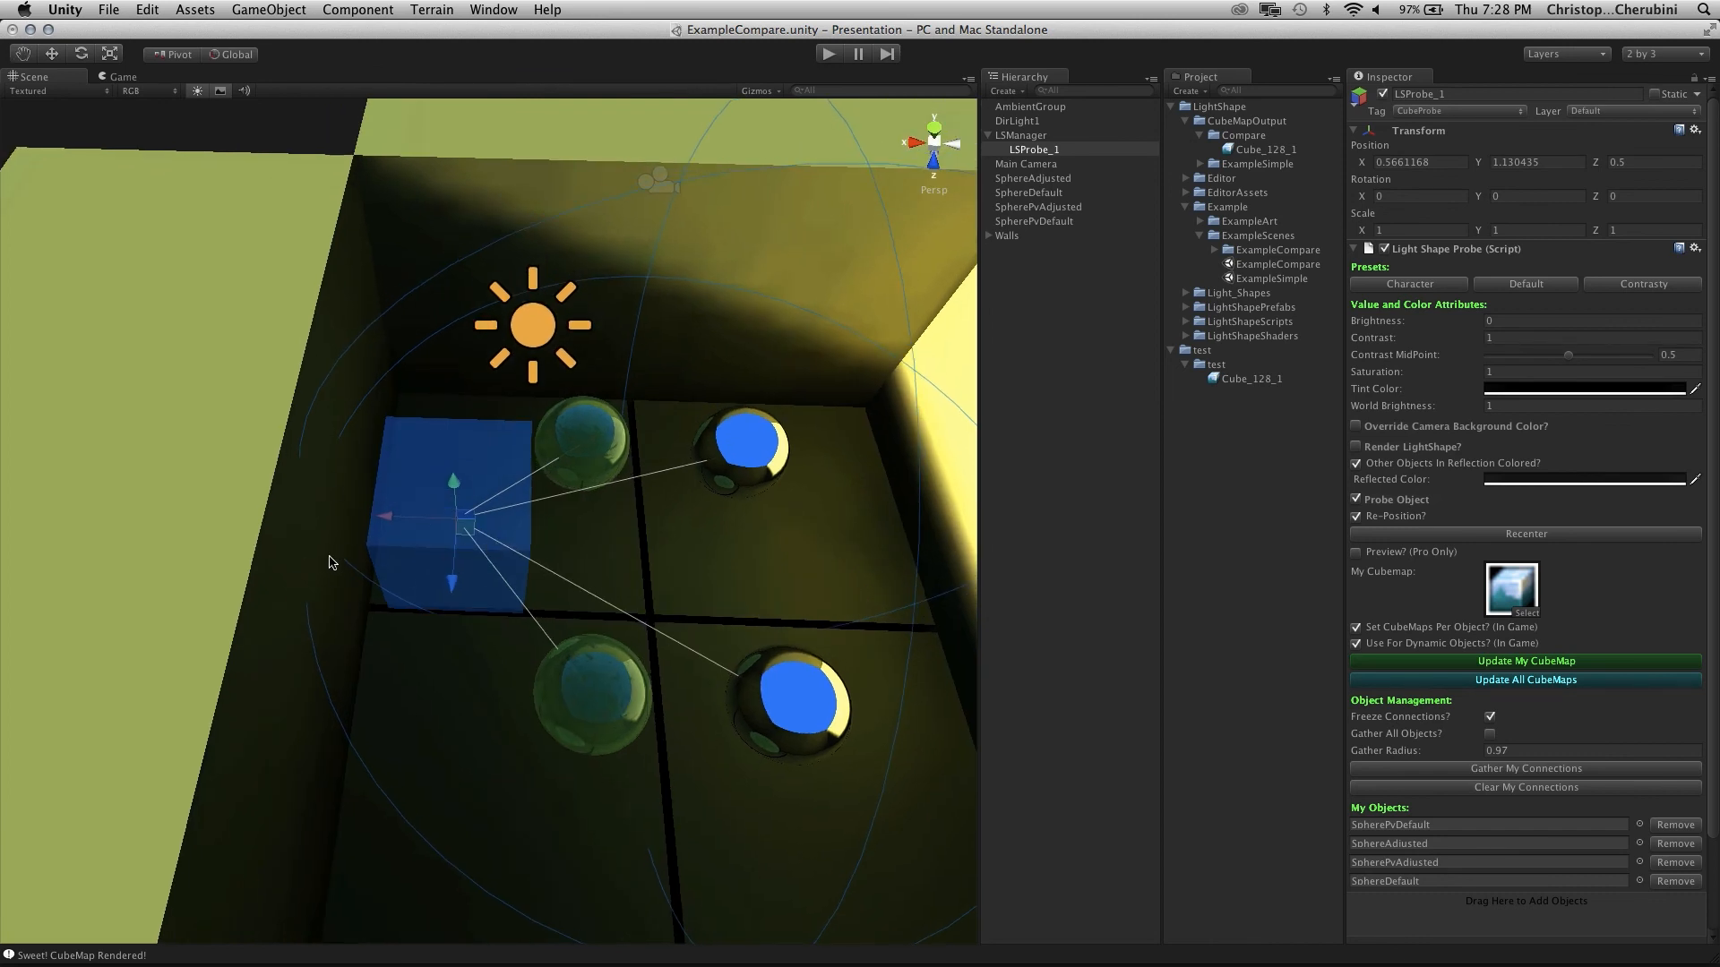
left_click_drag(387, 521, 343, 529)
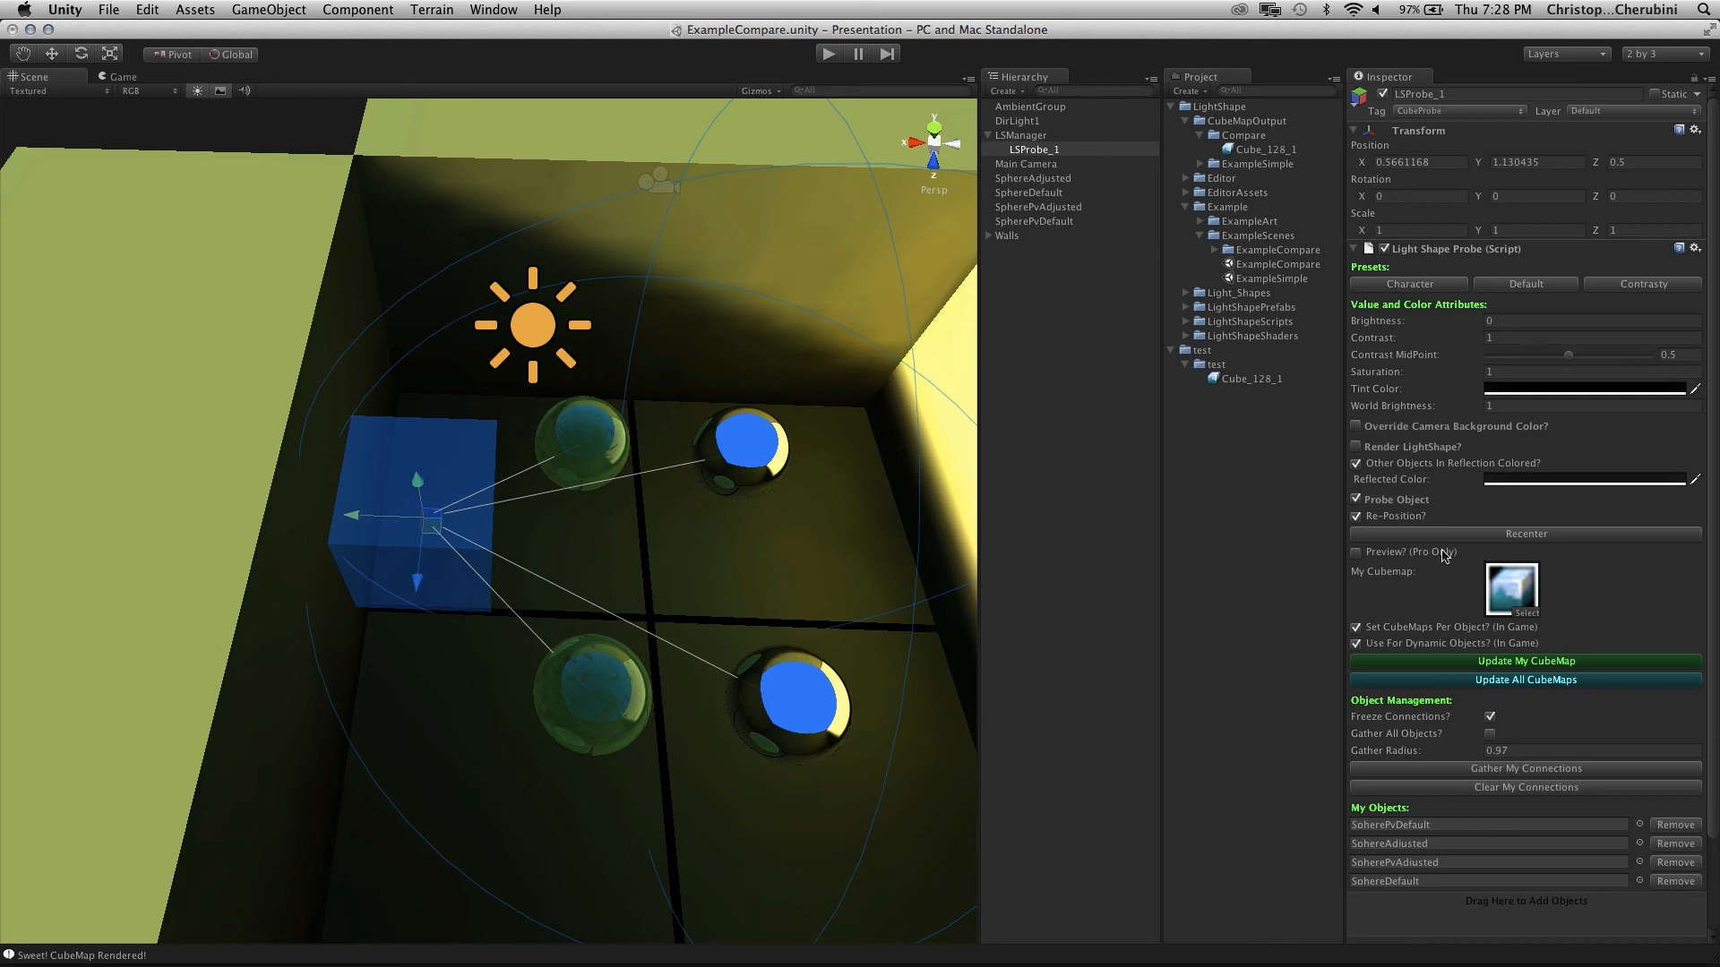
left_click(1357, 517)
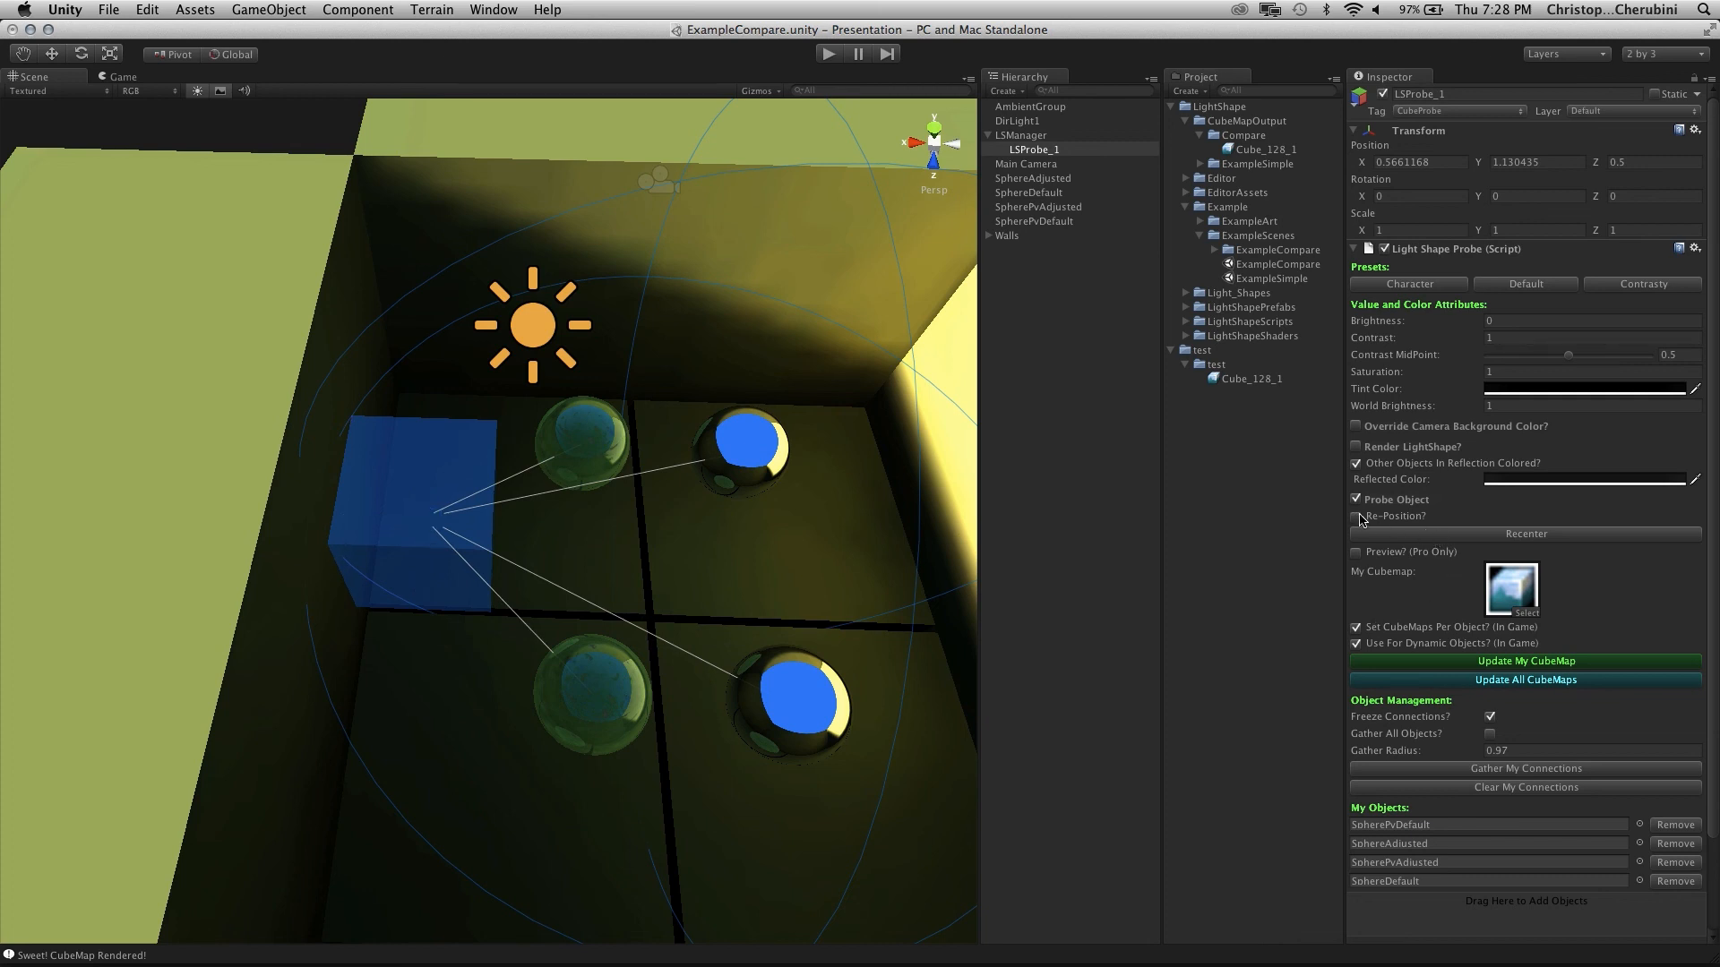
left_click(1555, 666)
left_click_drag(721, 618, 588, 624, "alt")
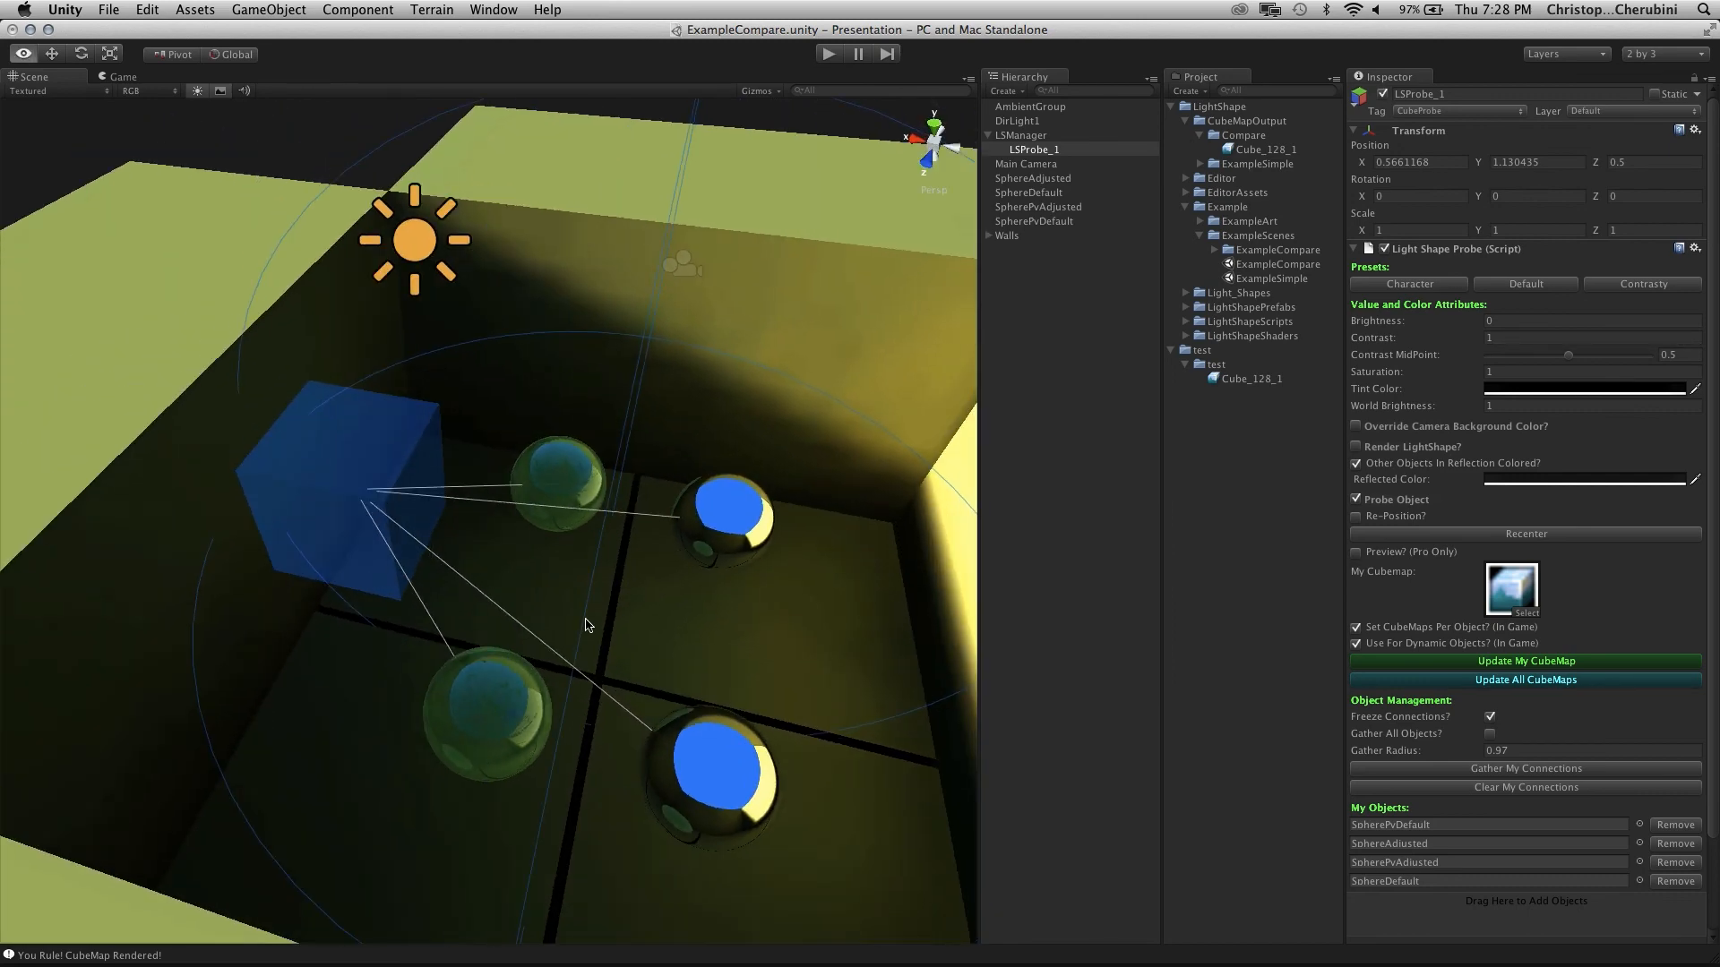
Enable LSProbe_1's cubemap preview and Re-Position, and move the preview sphere along X toward the scene's spheres
left_click(1355, 552)
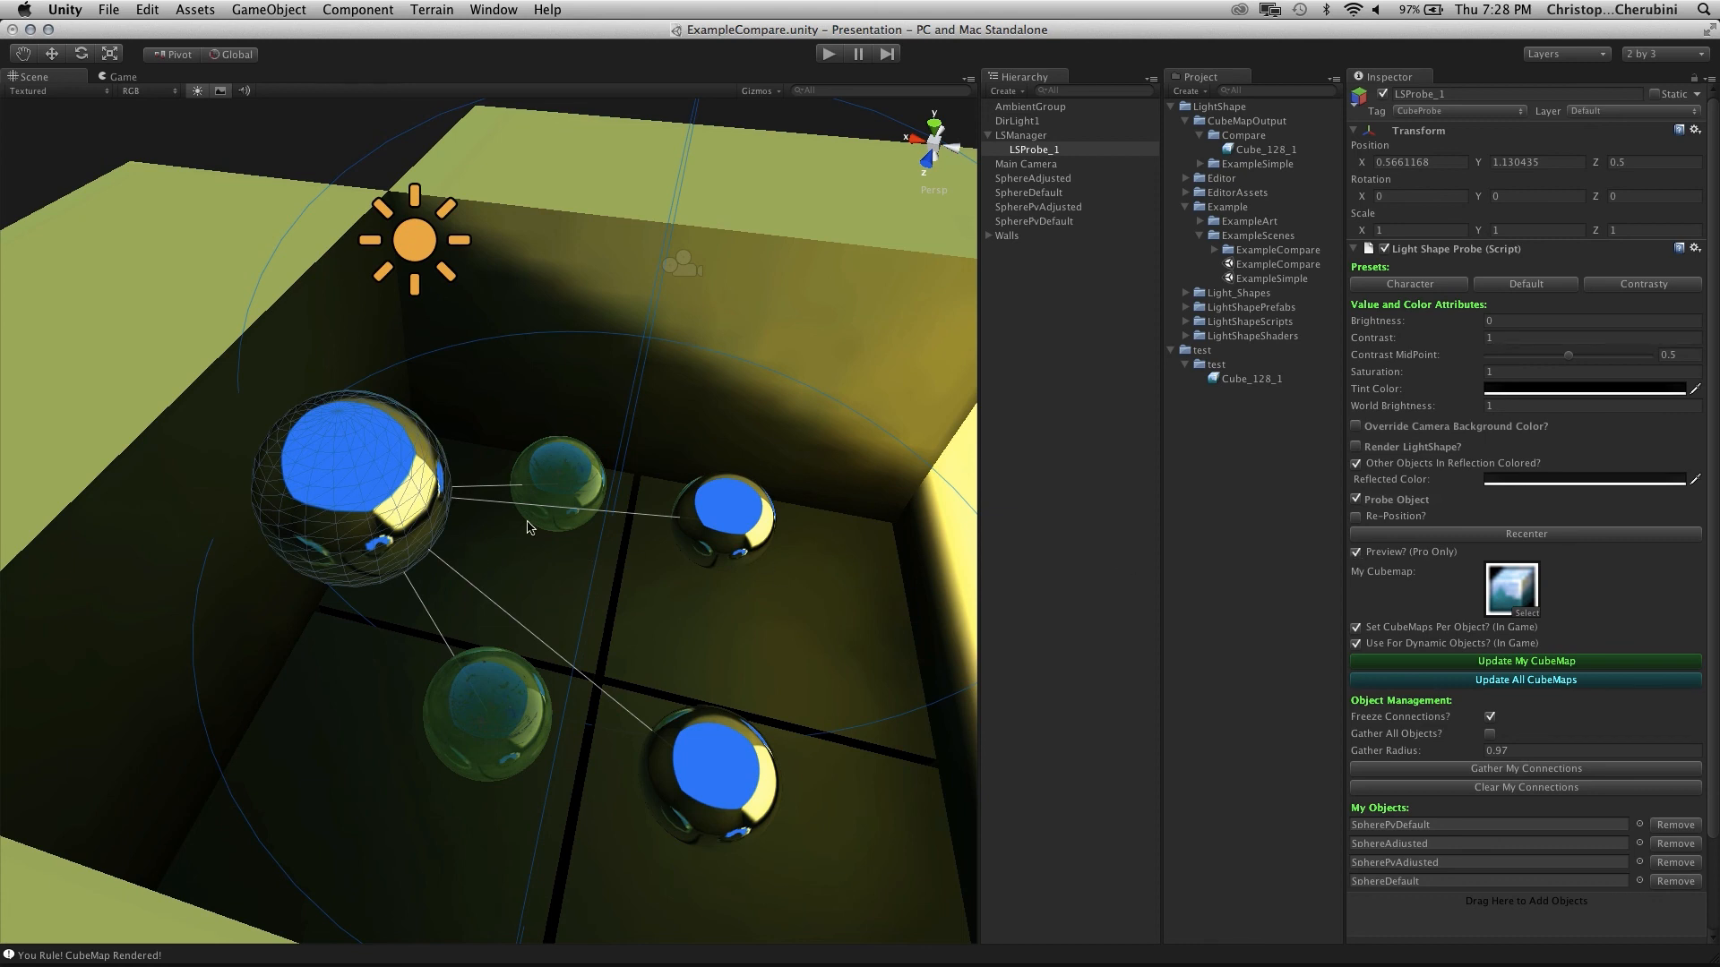
left_click(1356, 518)
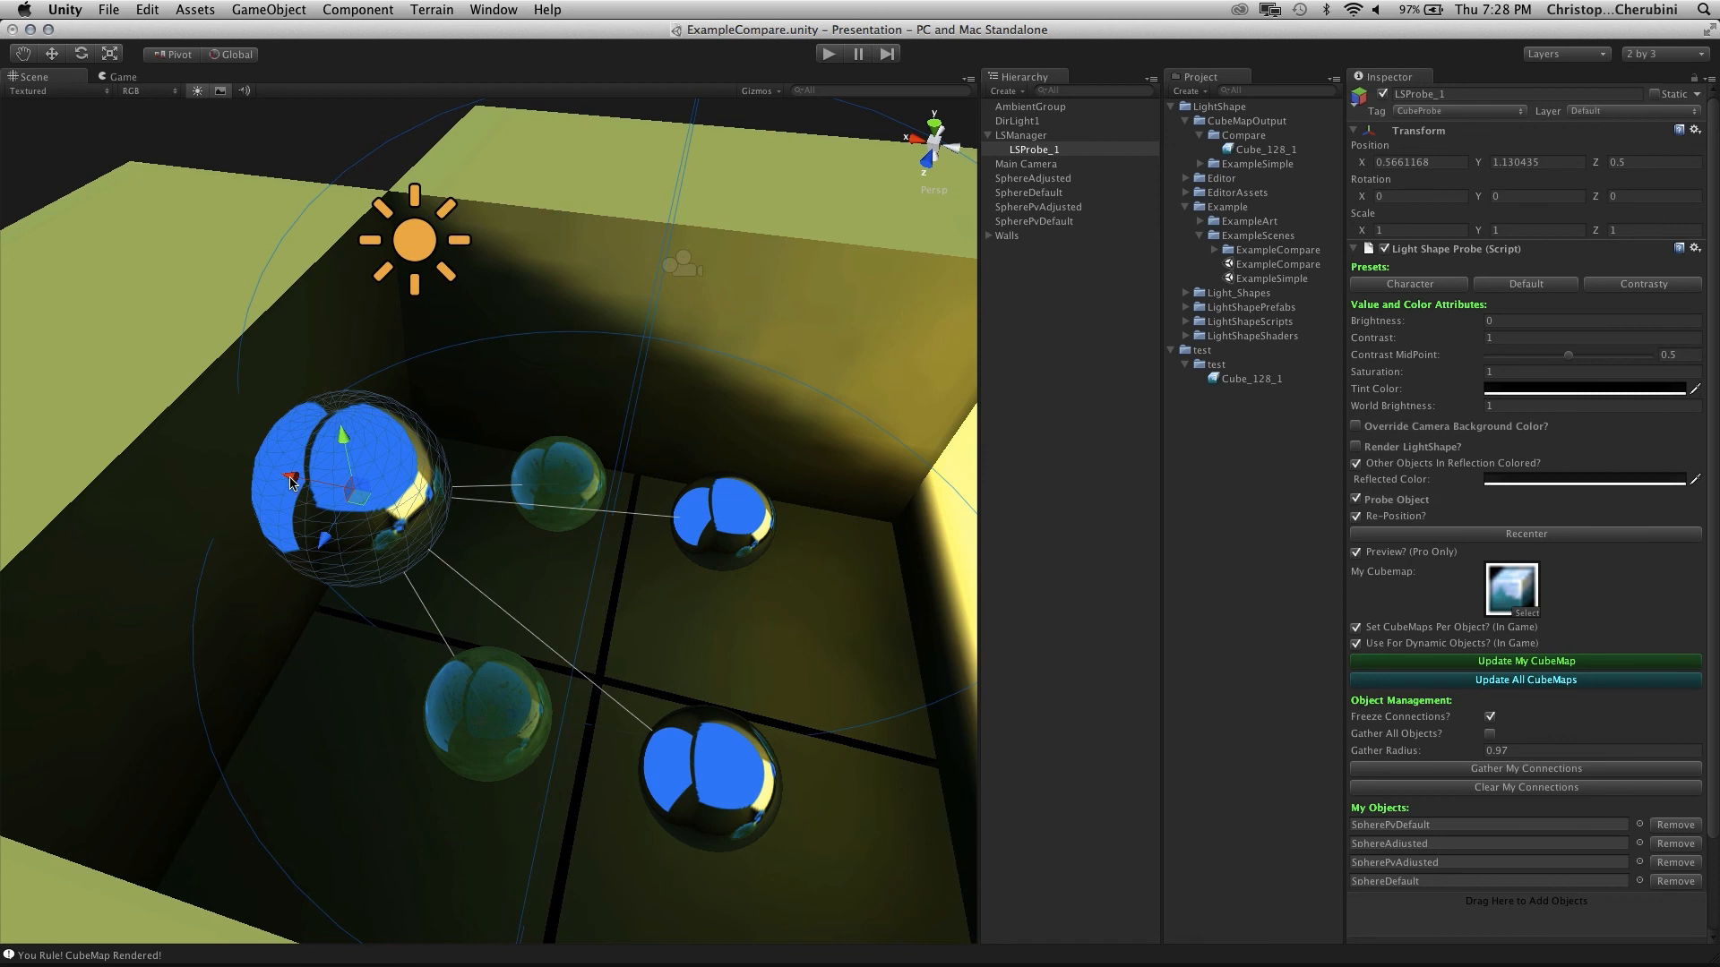
left_click_drag(291, 482, 360, 513)
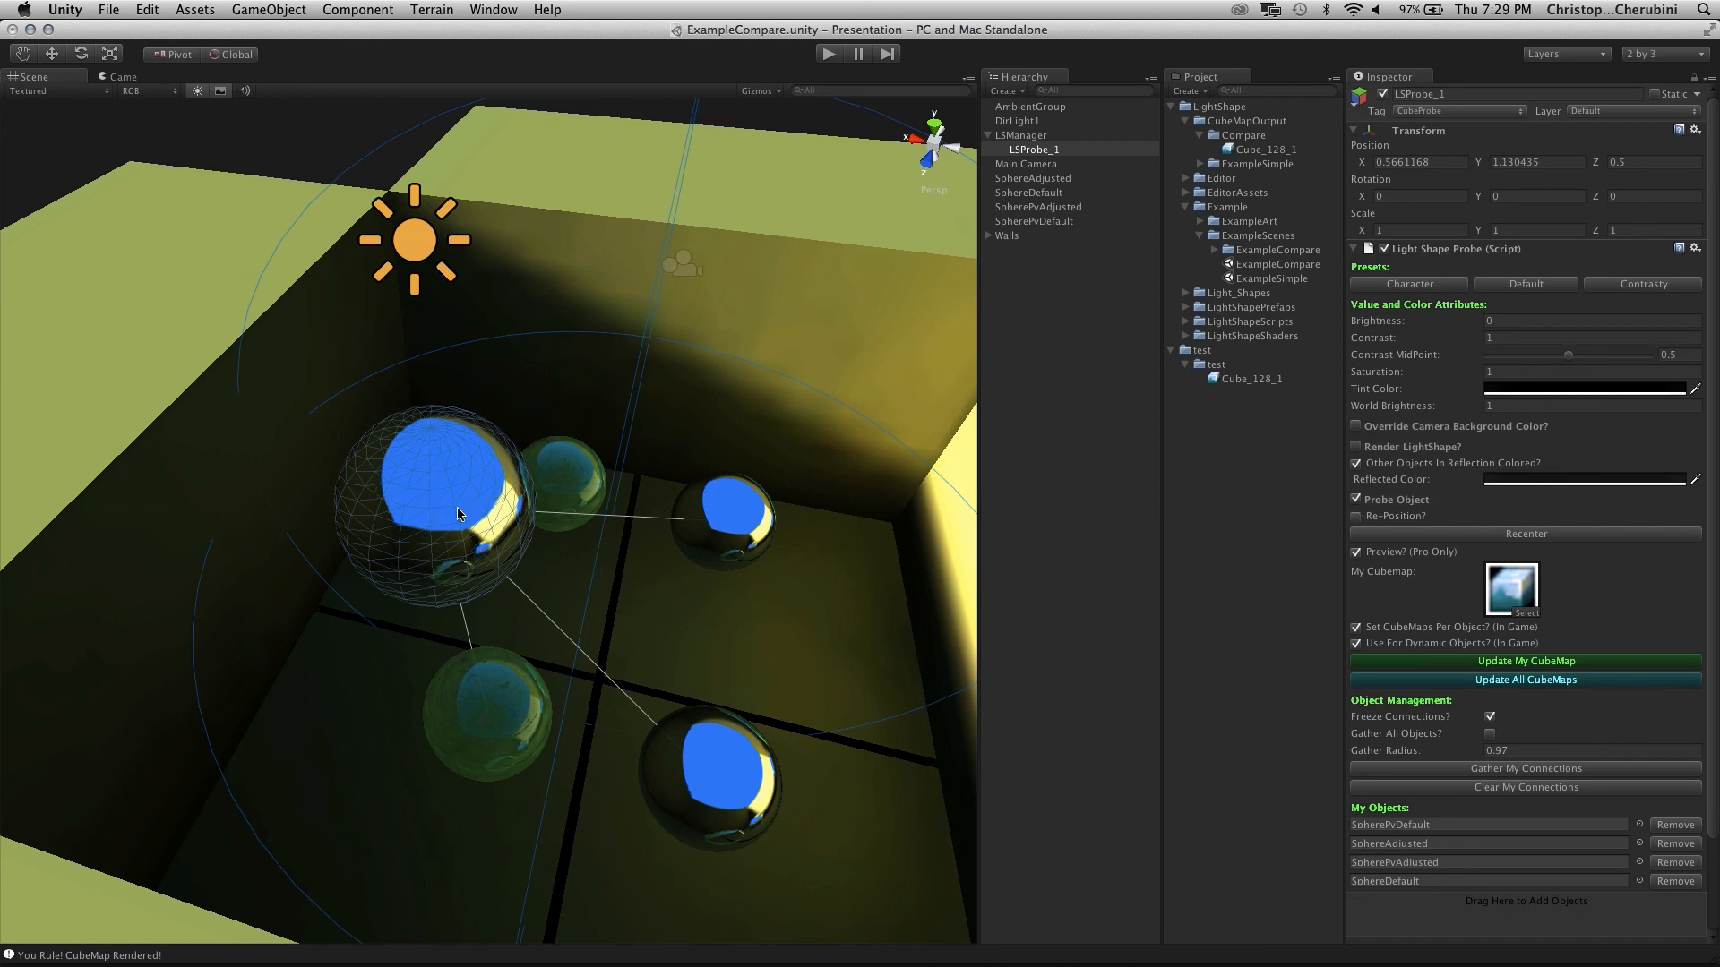
Move LSProbe_1 along the X axis to a position of about 0.50
right_click_drag(636, 577, 618, 577, "alt")
key("w")
mouse_move(532, 531)
left_mouse_down()
mouse_move(649, 547)
mouse_move(522, 537)
mouse_move(555, 542)
left_mouse_up()
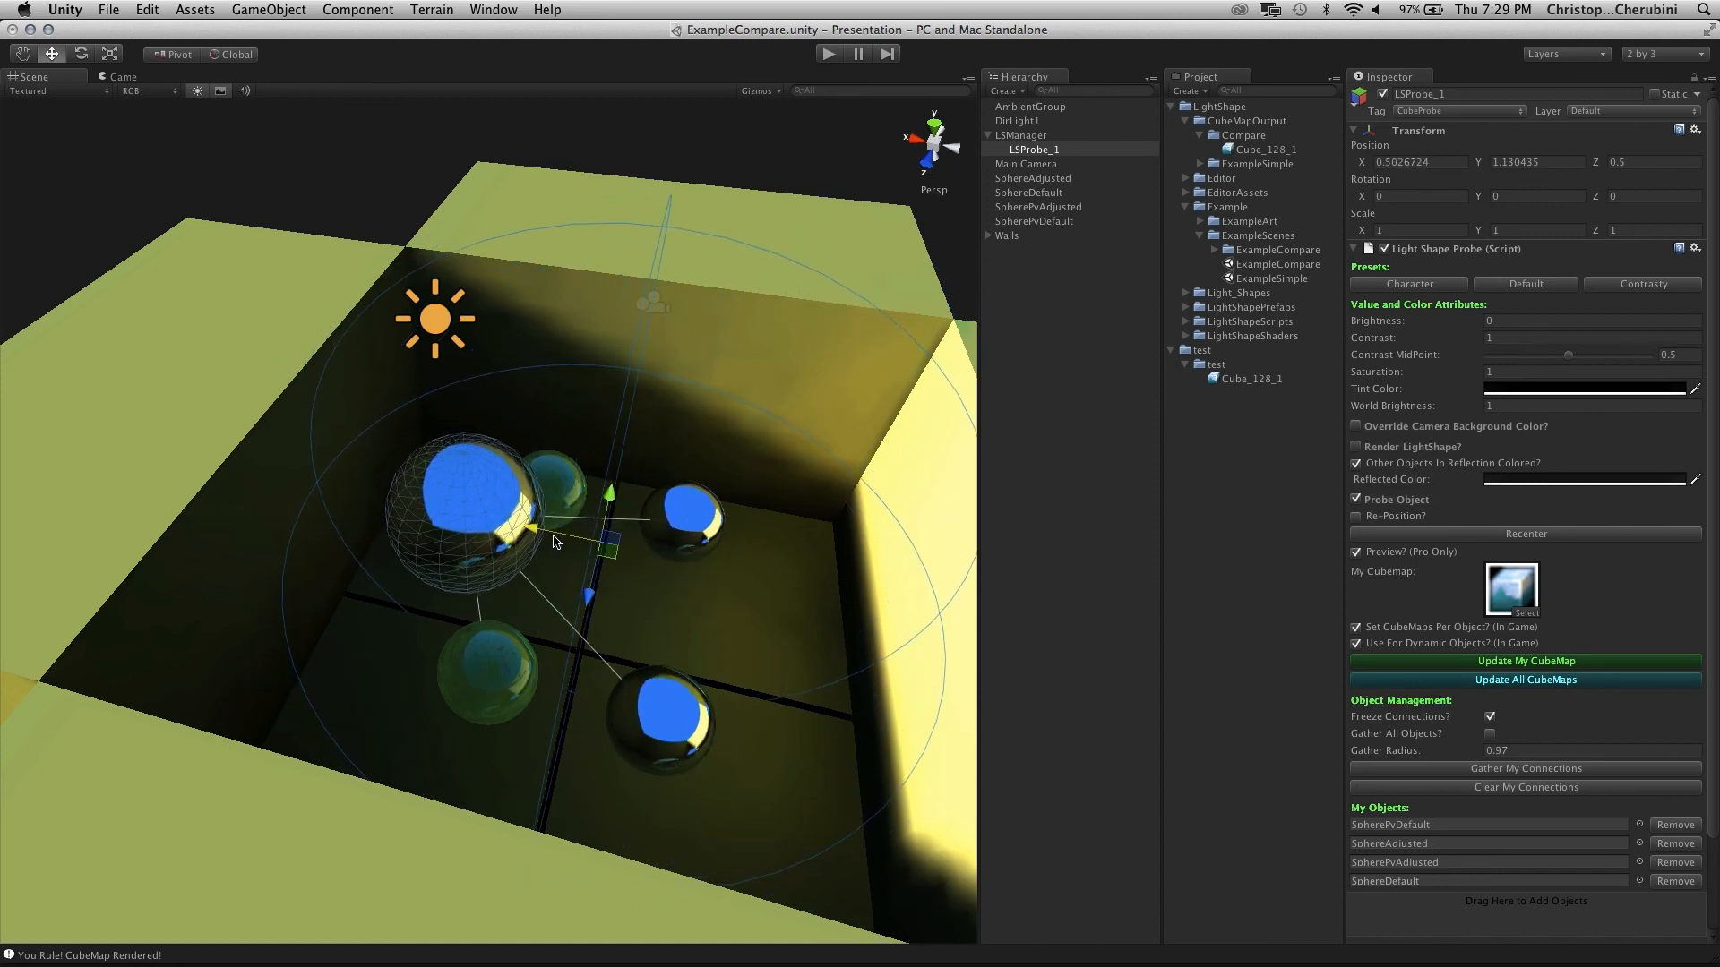
Turn off LSProbe_1's Probe Object option, update its cubemap and inspect the reflections on the four spheres
left_click(1356, 500)
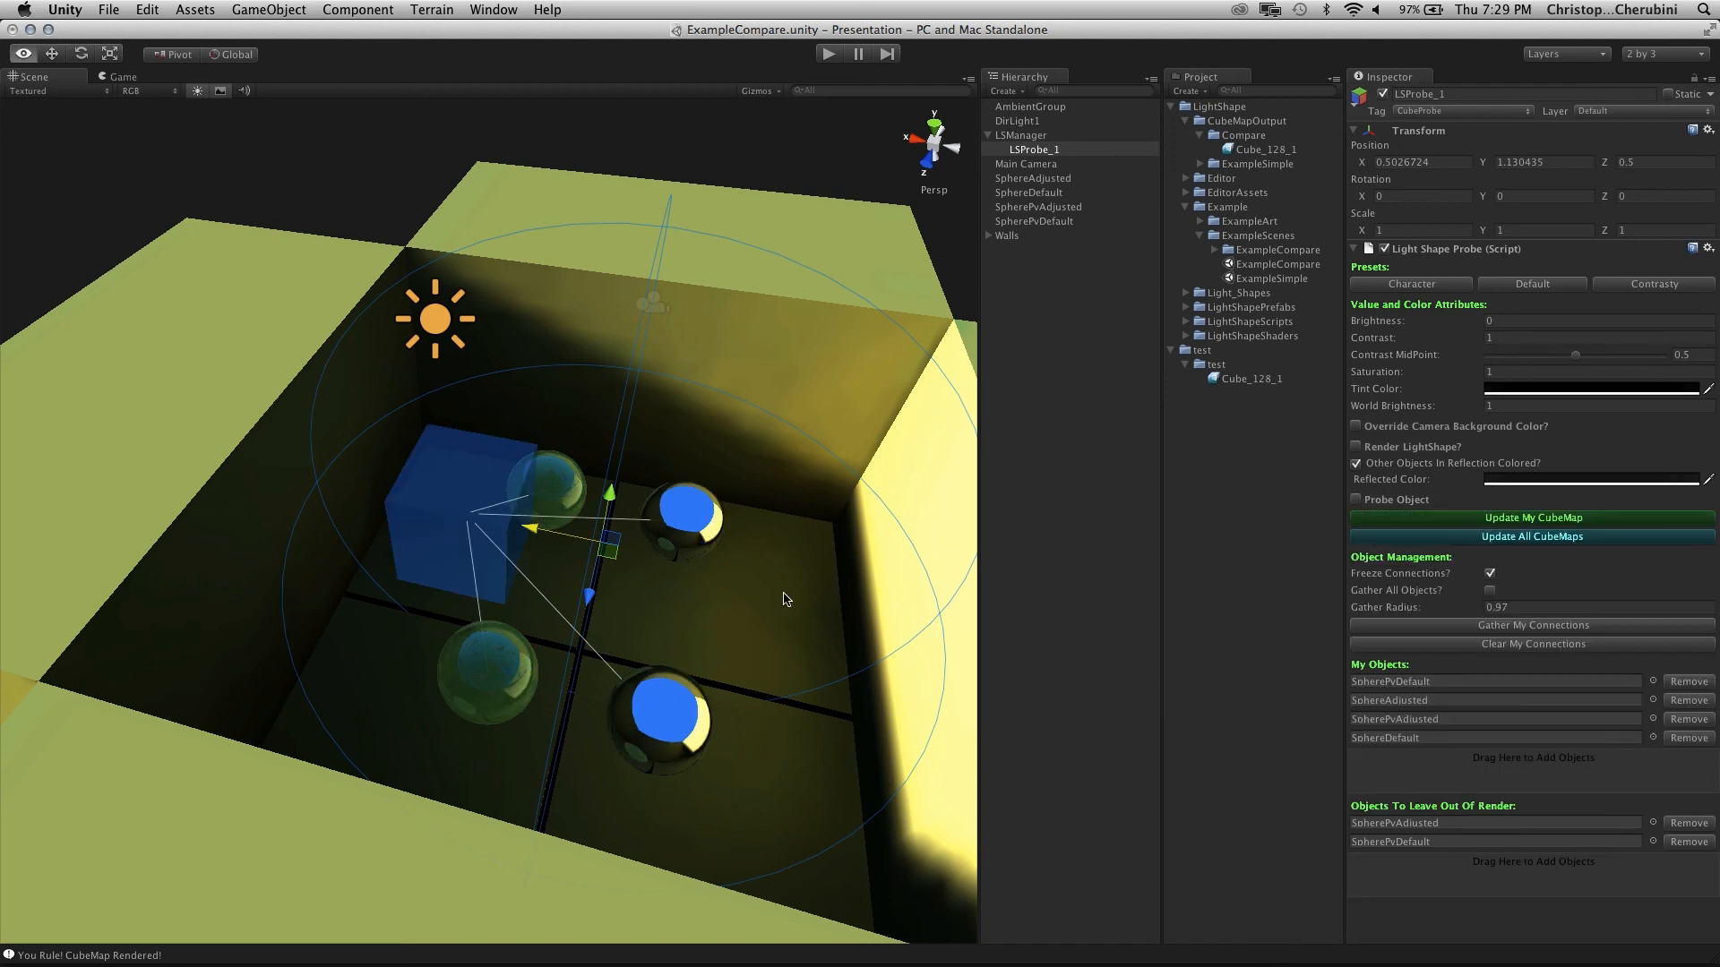
left_click_drag(784, 592, 656, 576, "alt")
left_click(1517, 518)
mouse_move(562, 559)
left_mouse_down("alt")
mouse_move(448, 546)
mouse_move(573, 562)
left_mouse_up("alt")
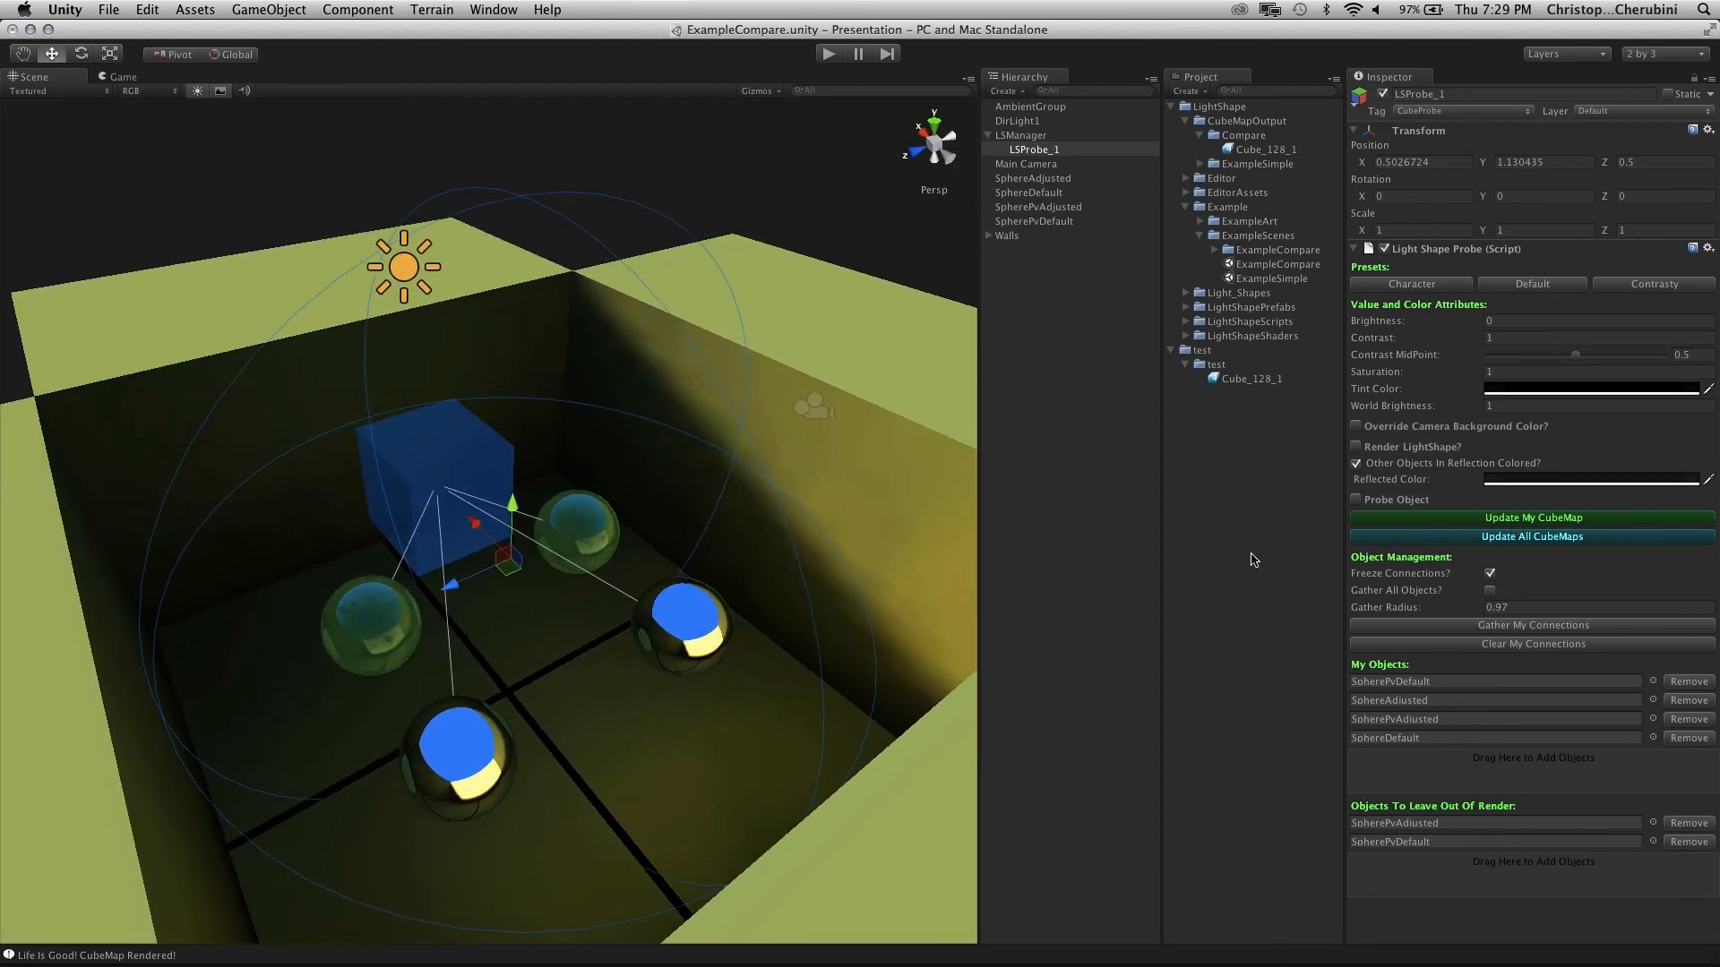
left_click_drag(496, 534, 573, 558, "alt")
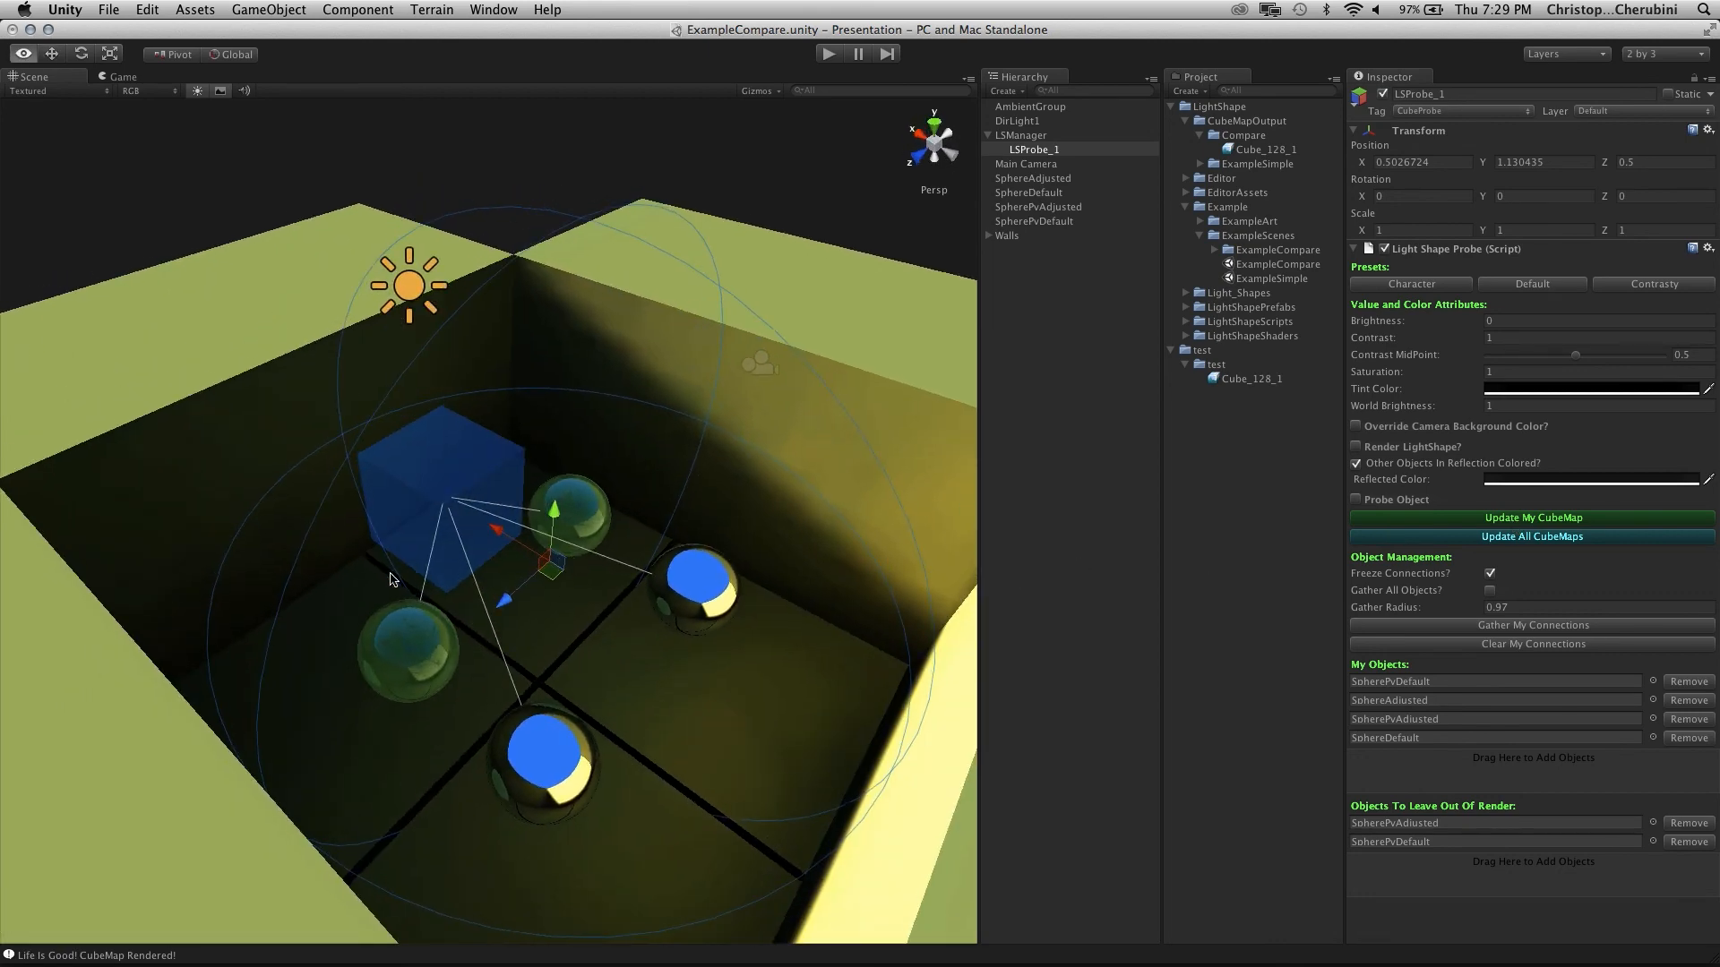
right_click_drag(391, 575, 875, 581, "alt")
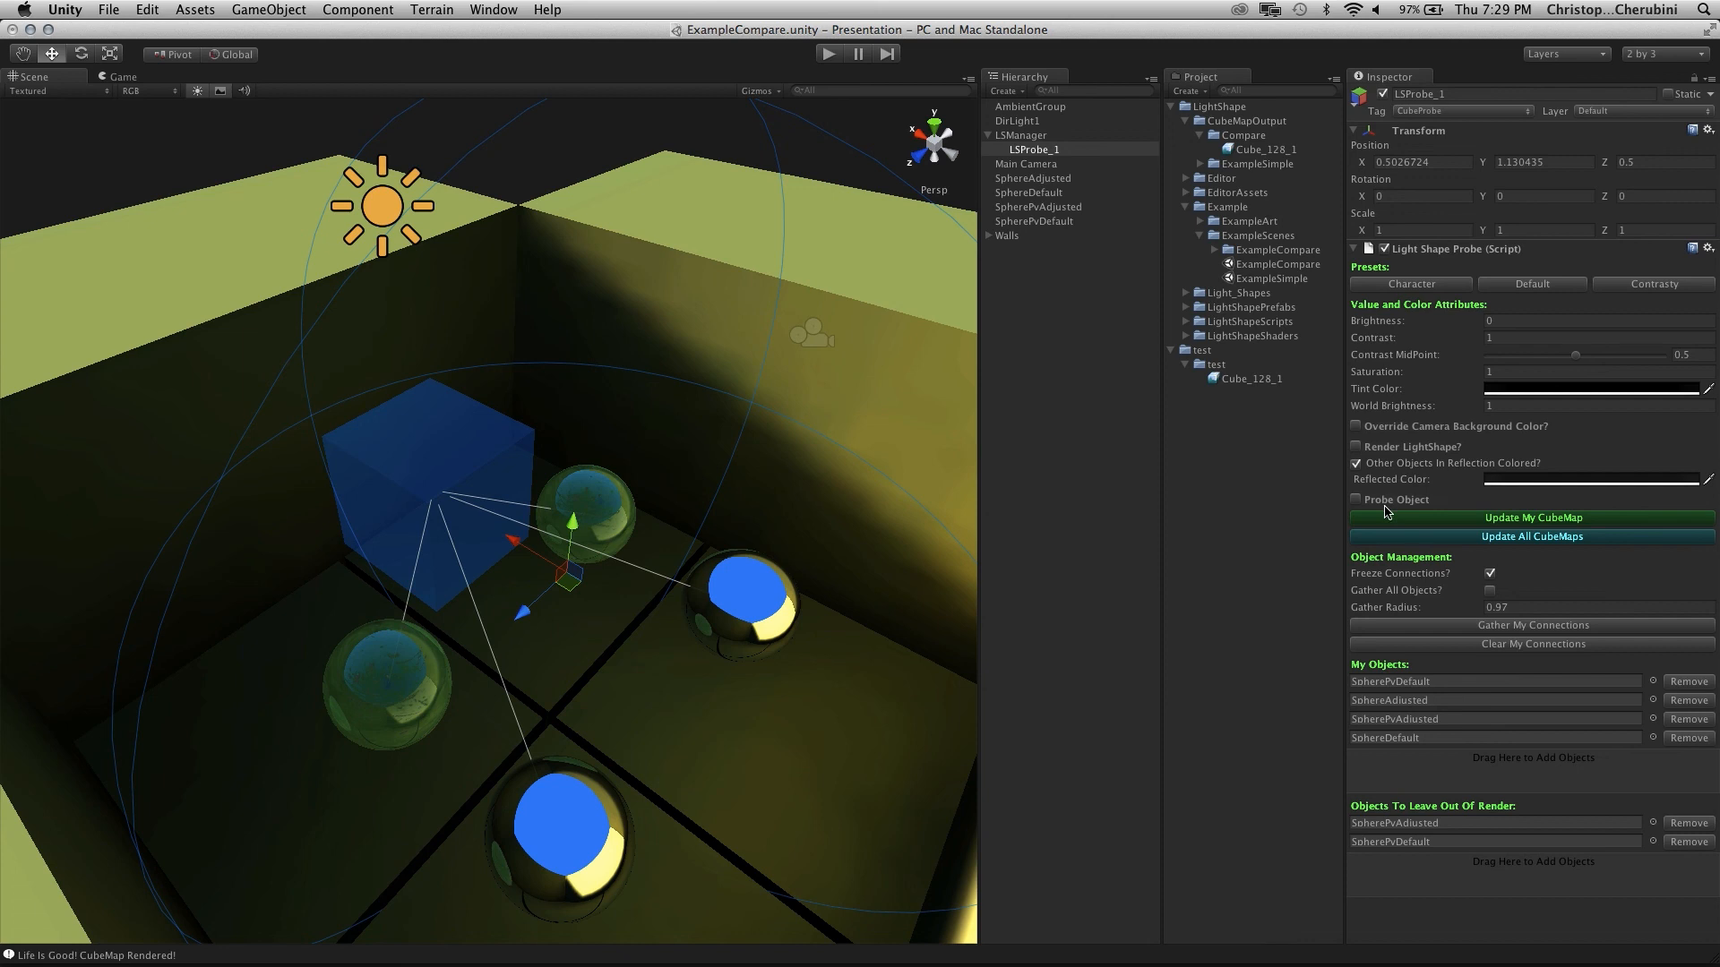
middle_click_drag(778, 609, 761, 606)
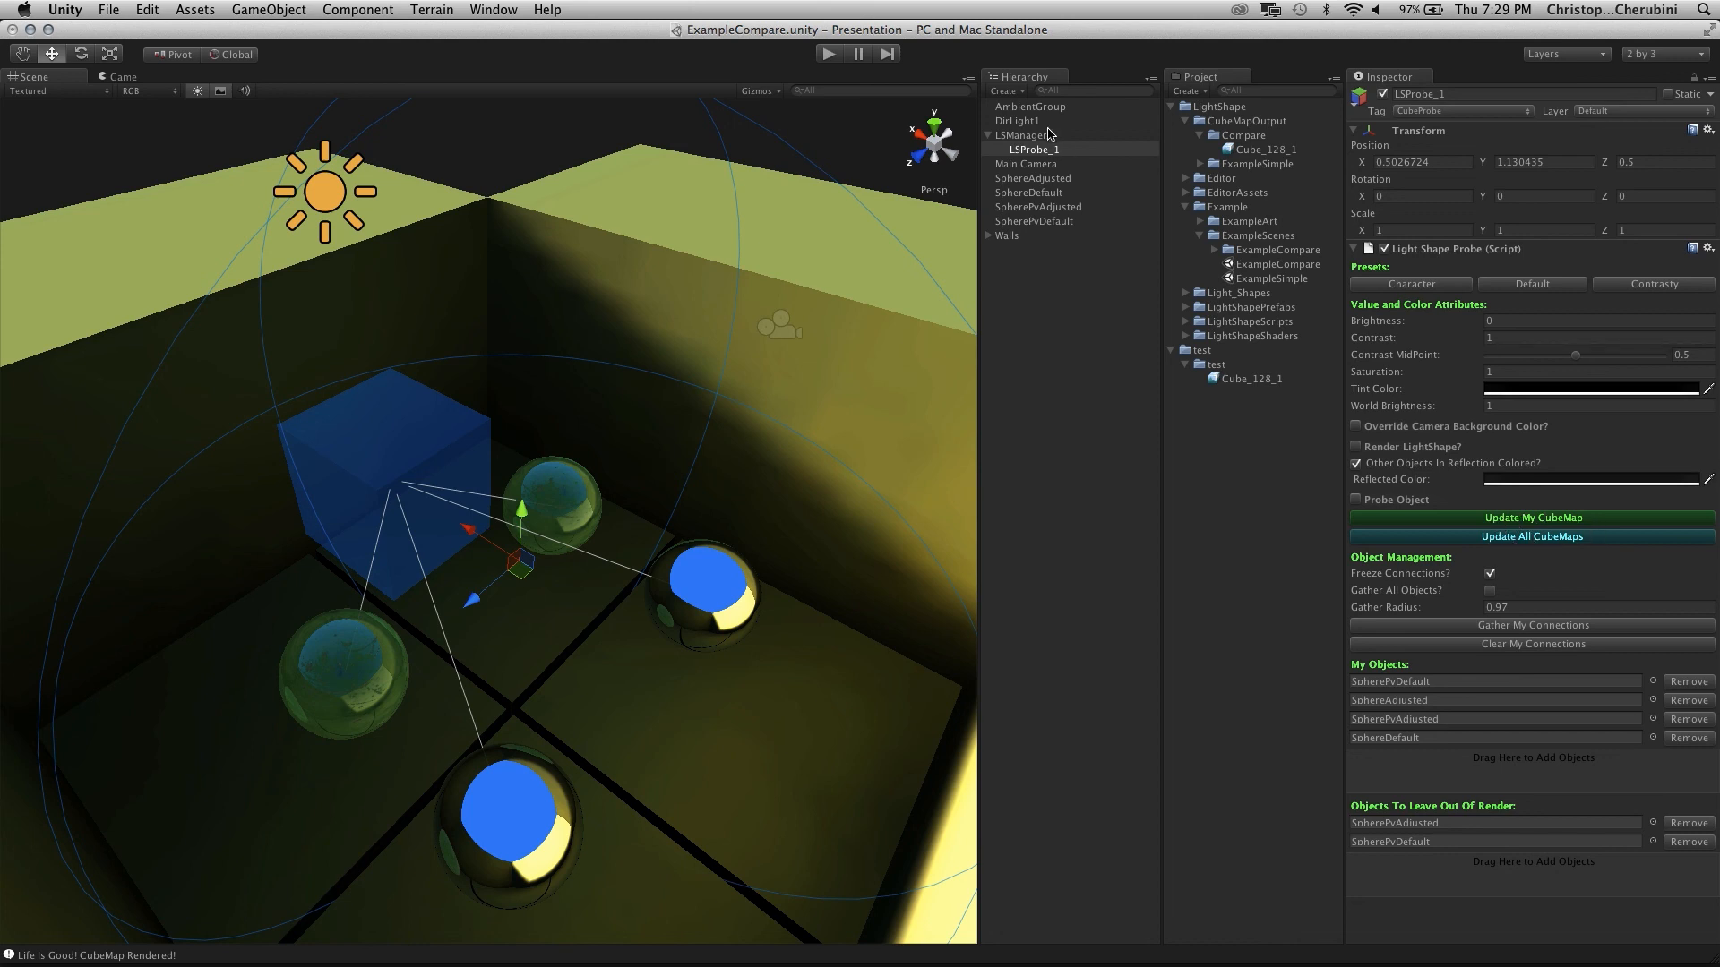
Enable Has Mip Maps in LSManager's global options and render all cubemaps
left_click(1489, 574)
left_click(1046, 135)
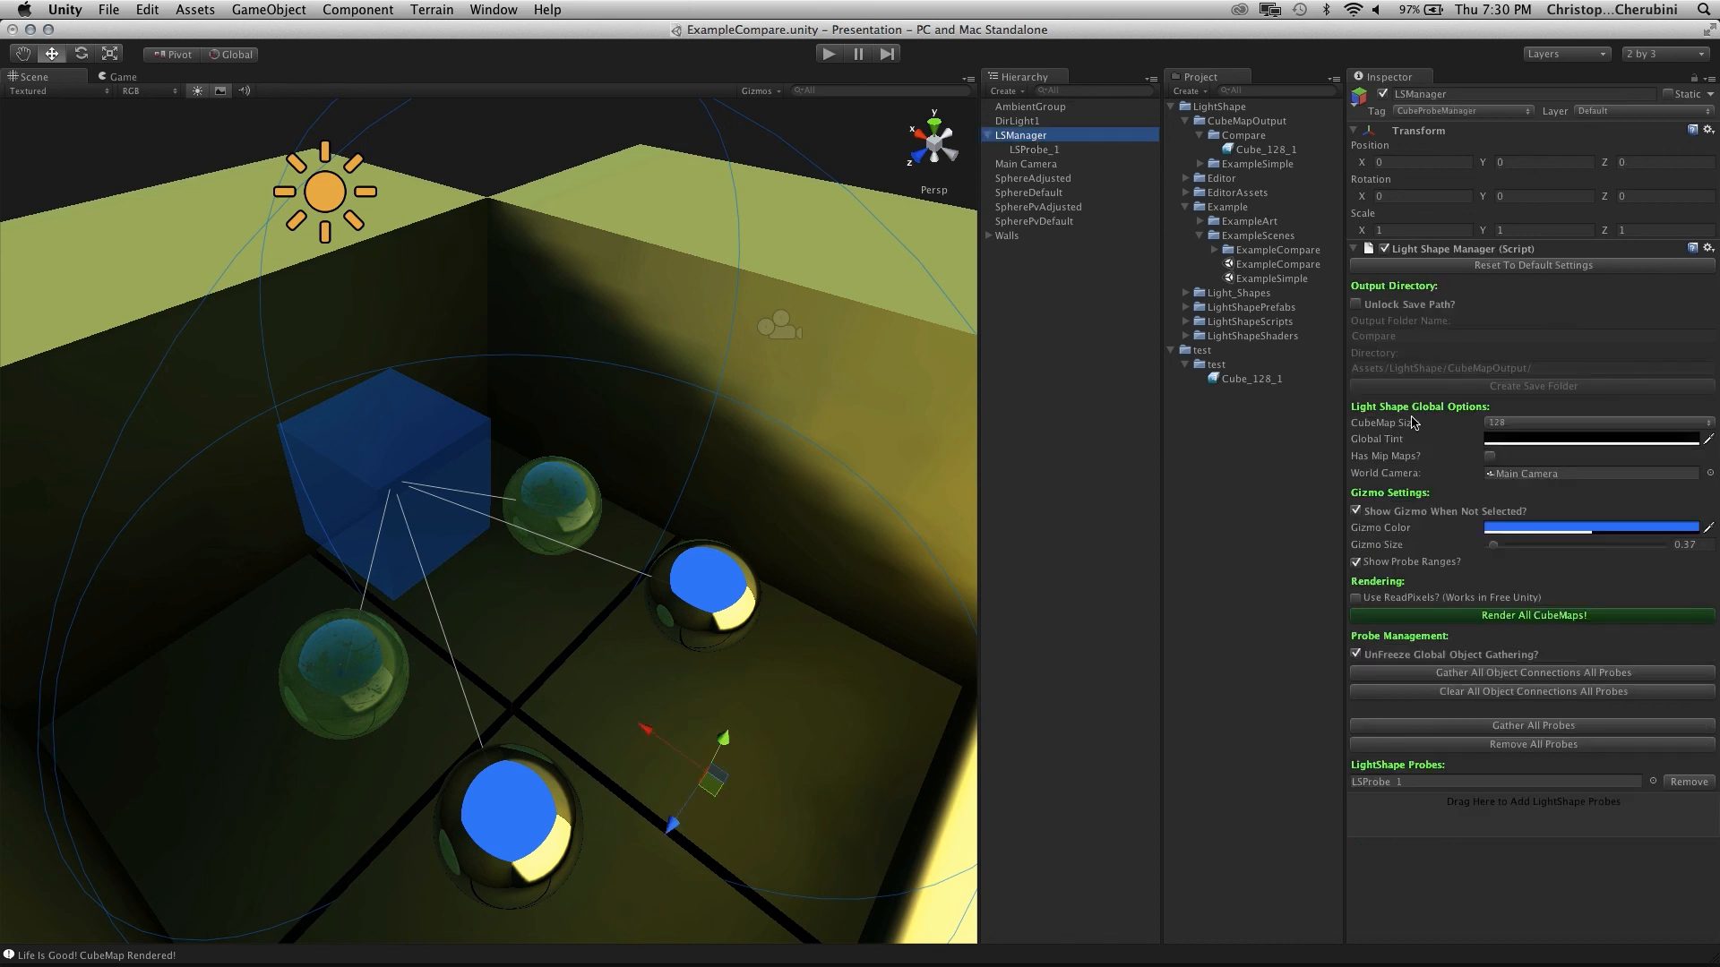
left_click(1489, 455)
left_click(1538, 618)
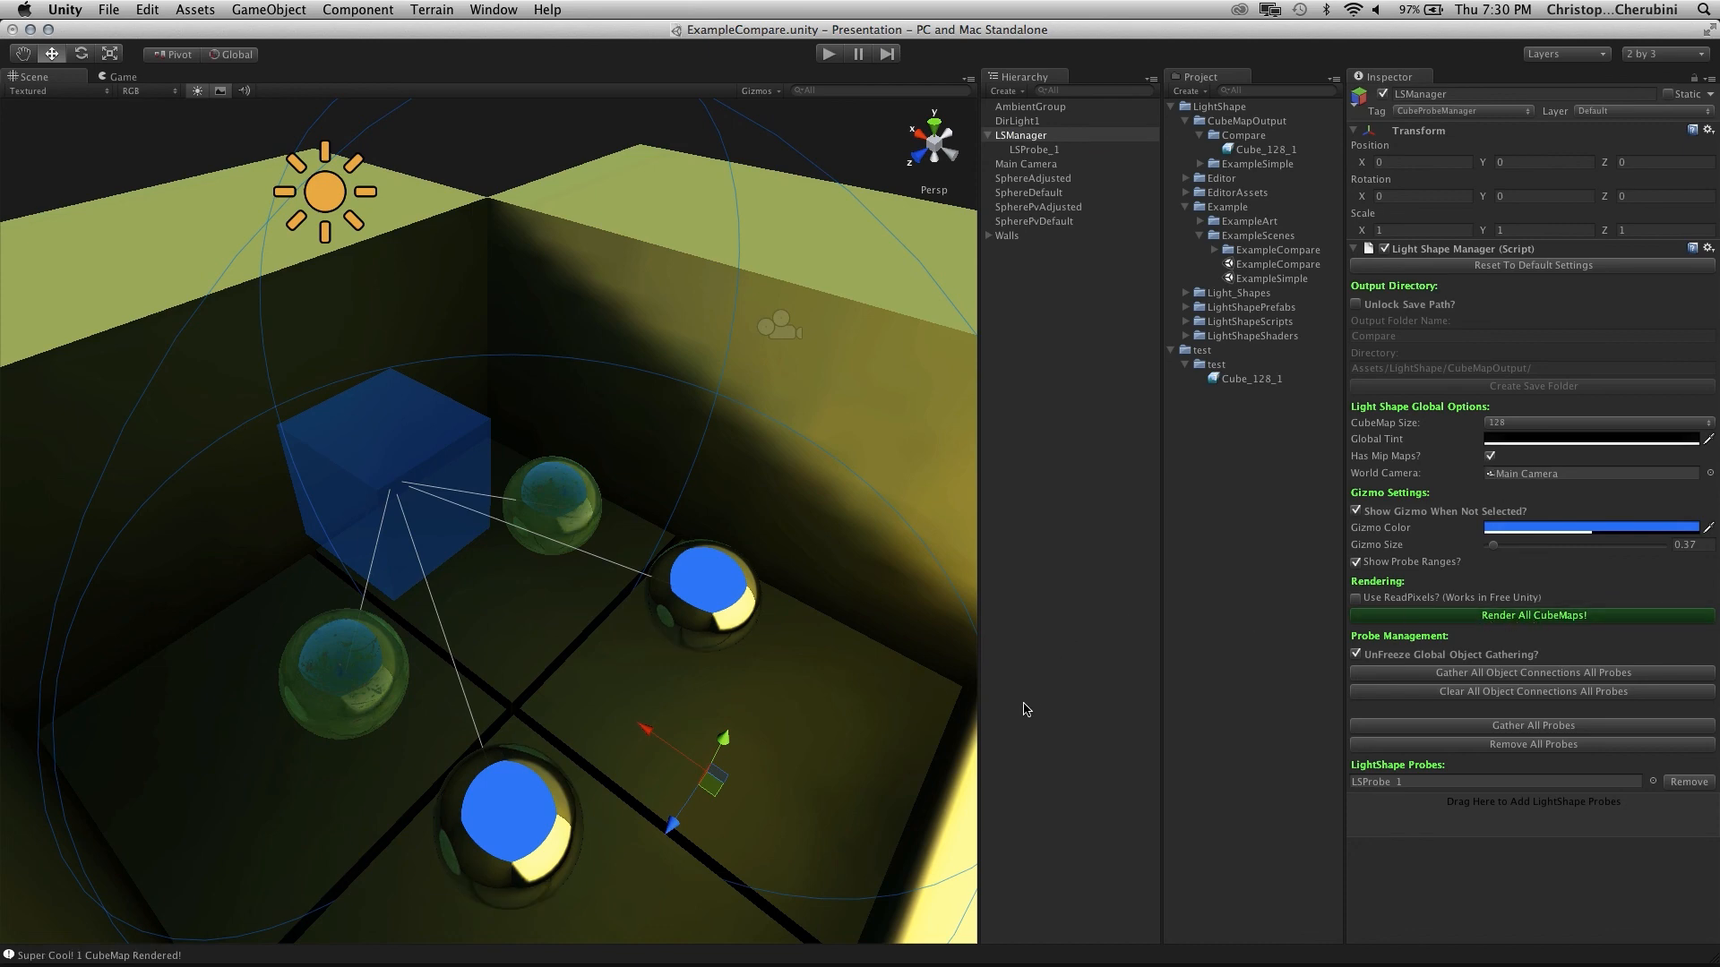
Deselect LSManager and examine the mip-mapped reflections on the green and chrome spheres up close from several angles
left_click(1057, 716)
left_click_drag(545, 631, 610, 524, "alt")
right_click_drag(611, 525, 964, 652, "alt")
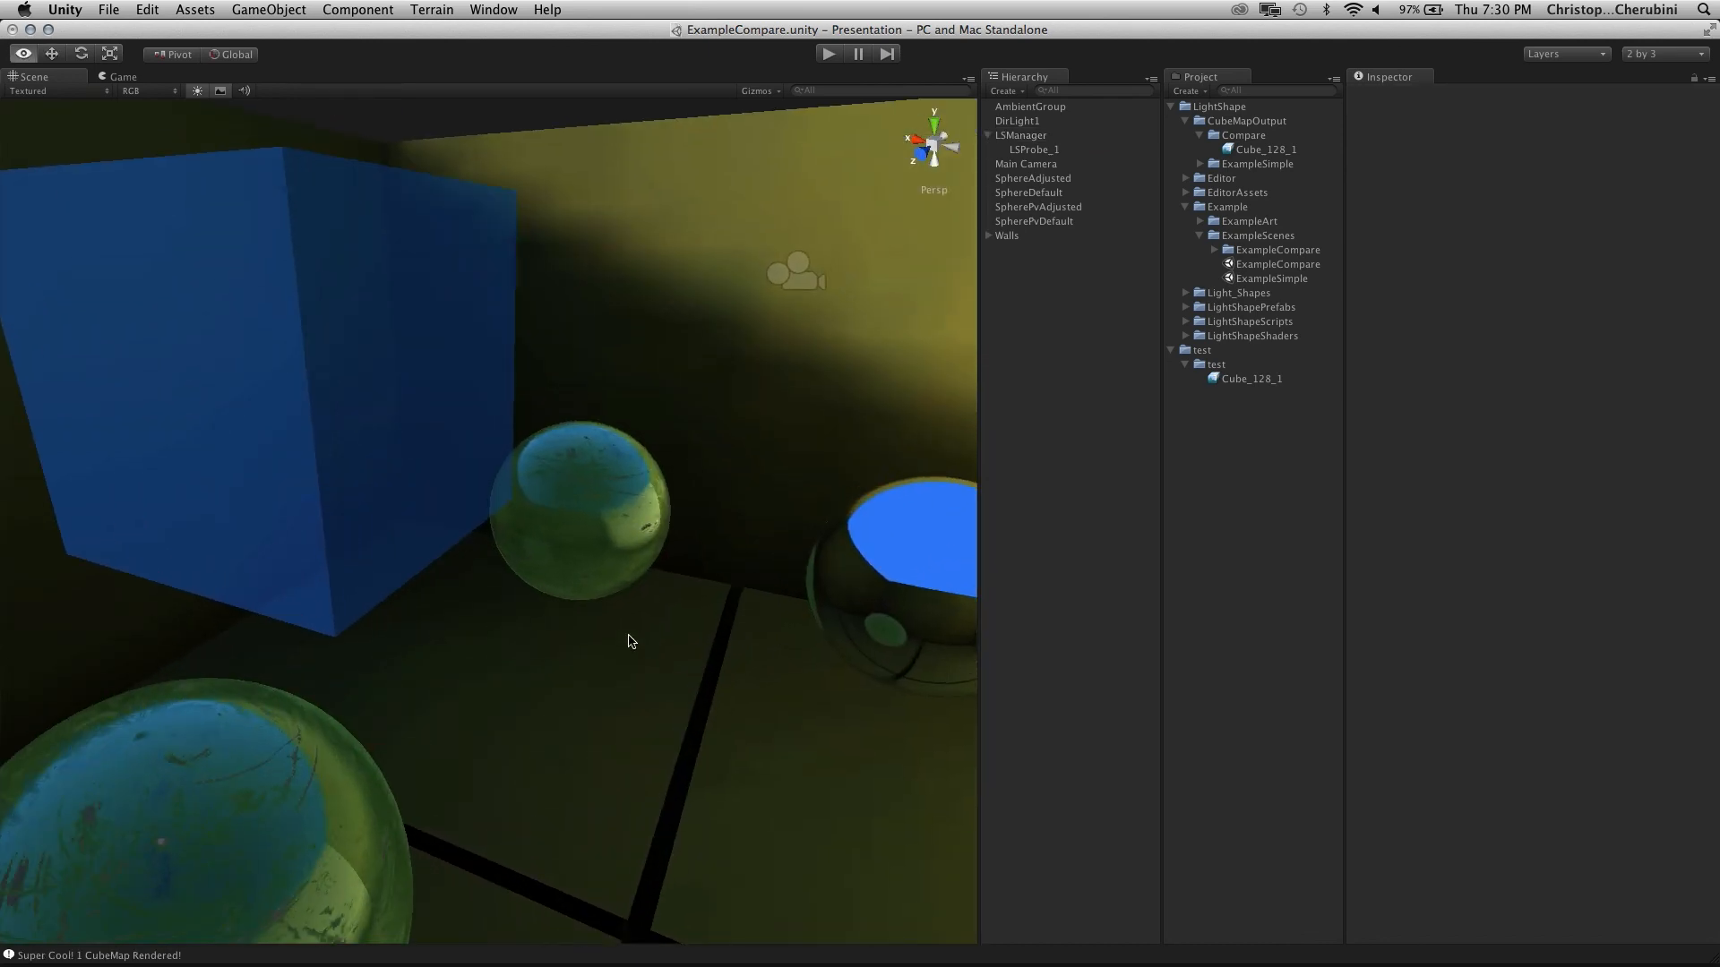
left_click_drag(629, 636, 685, 535, "alt")
right_click_drag(685, 536, 602, 529, "alt")
left_click_drag(602, 528, 343, 652, "alt")
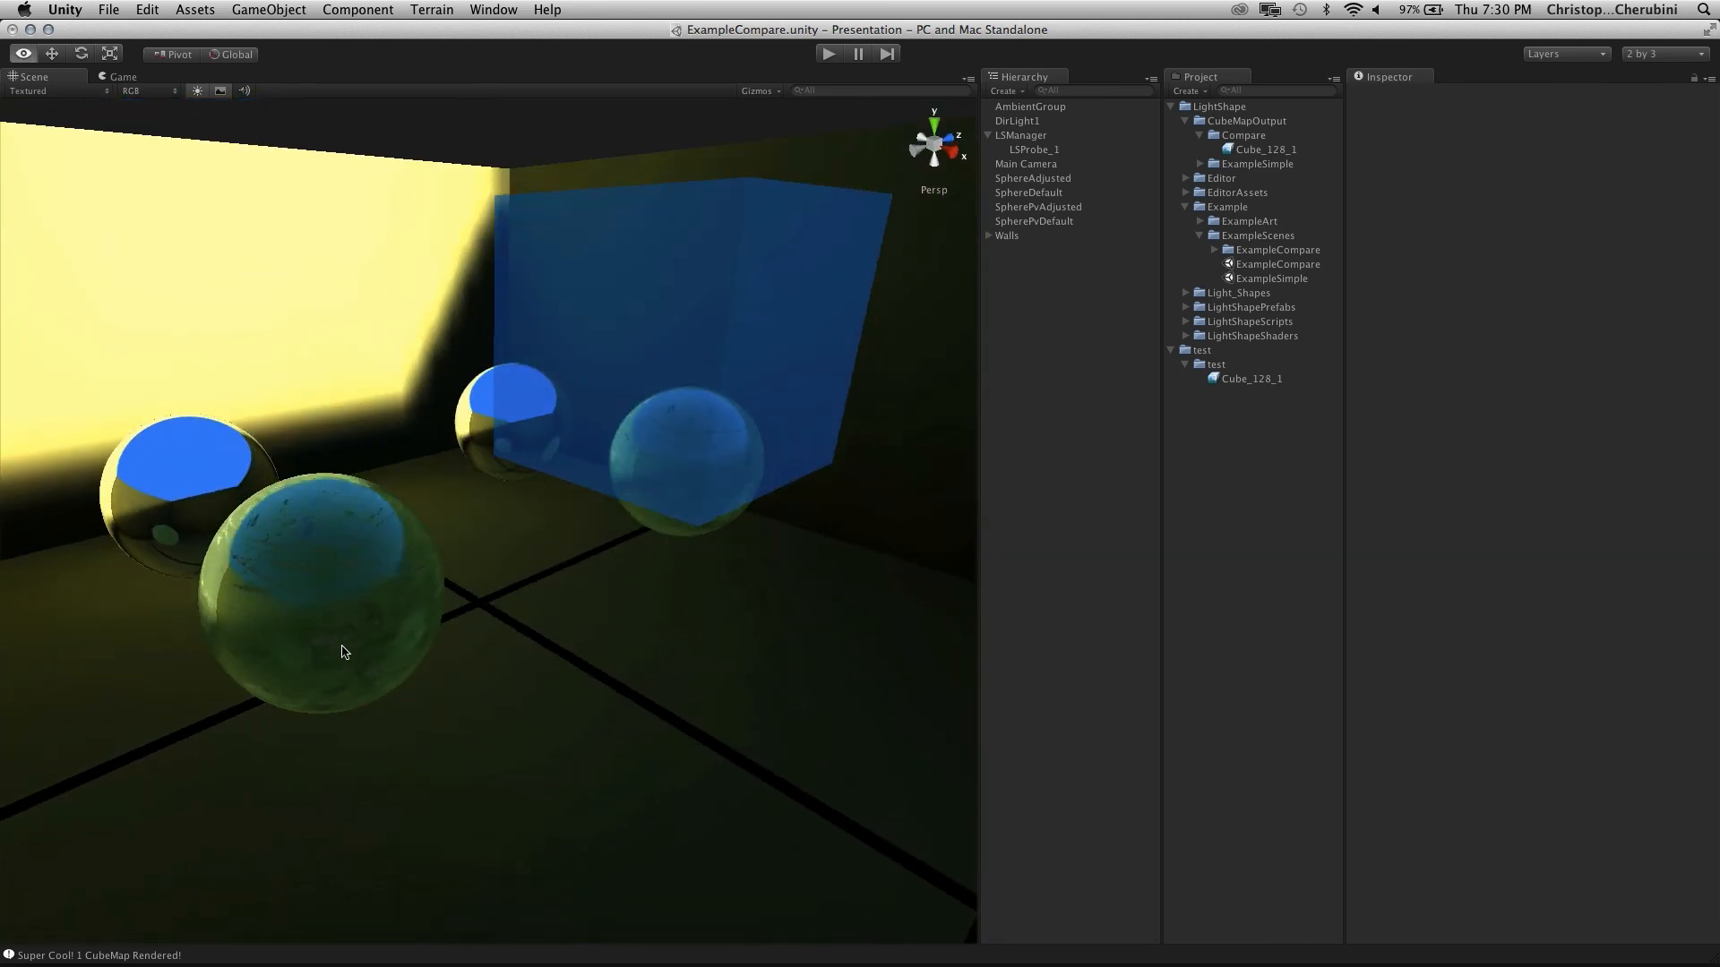